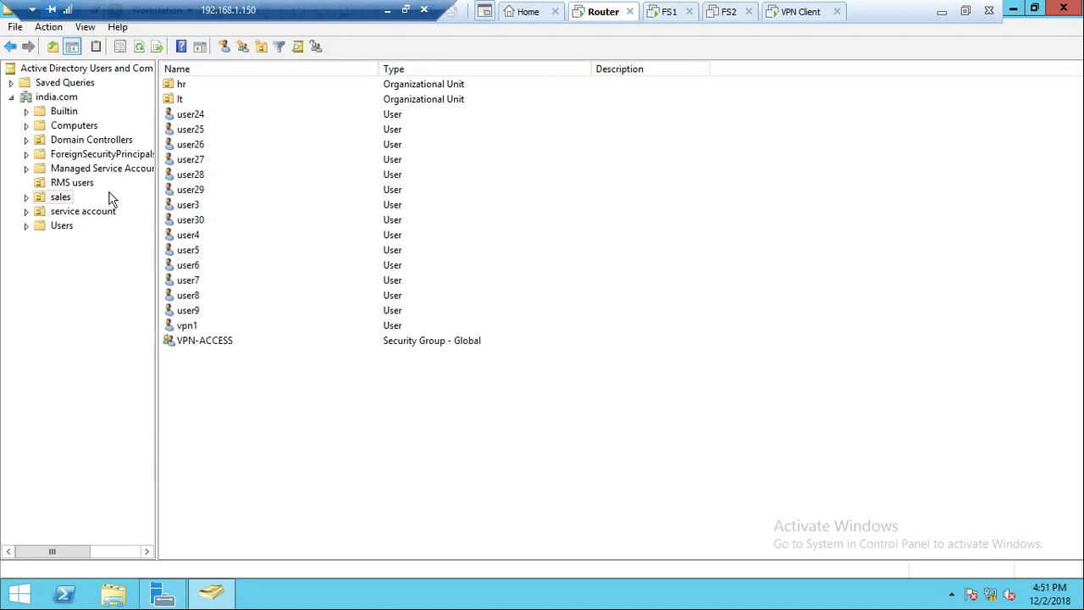
# Begin a new user in the Users container named user1, dismissing the name-in-use warning
pyautogui.click(61, 226)
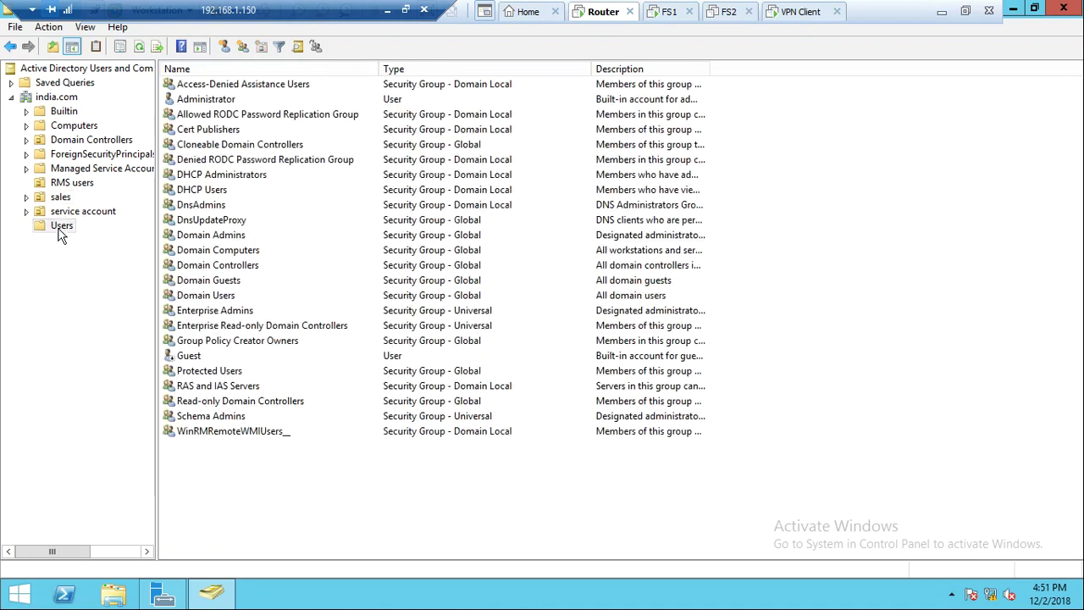
pyautogui.rightClick(60, 229)
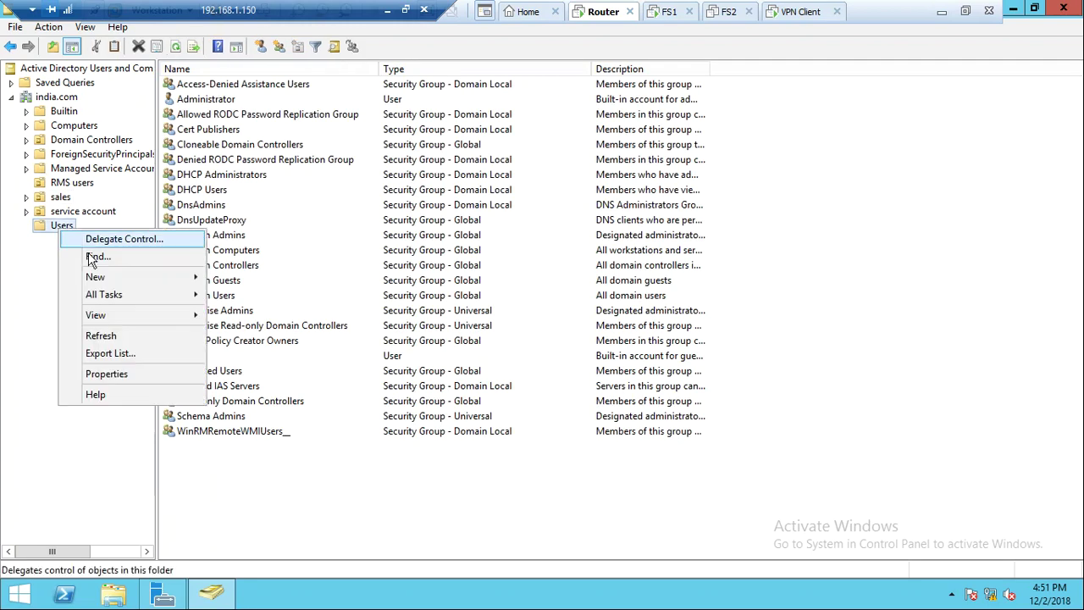
pyautogui.moveTo(195, 277)
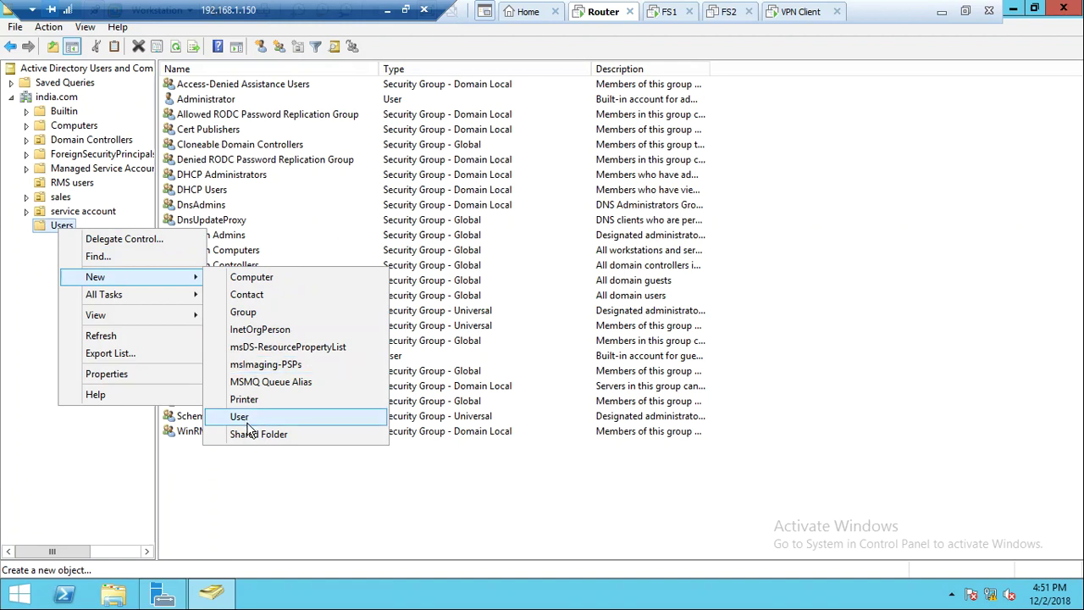
pyautogui.click(240, 416)
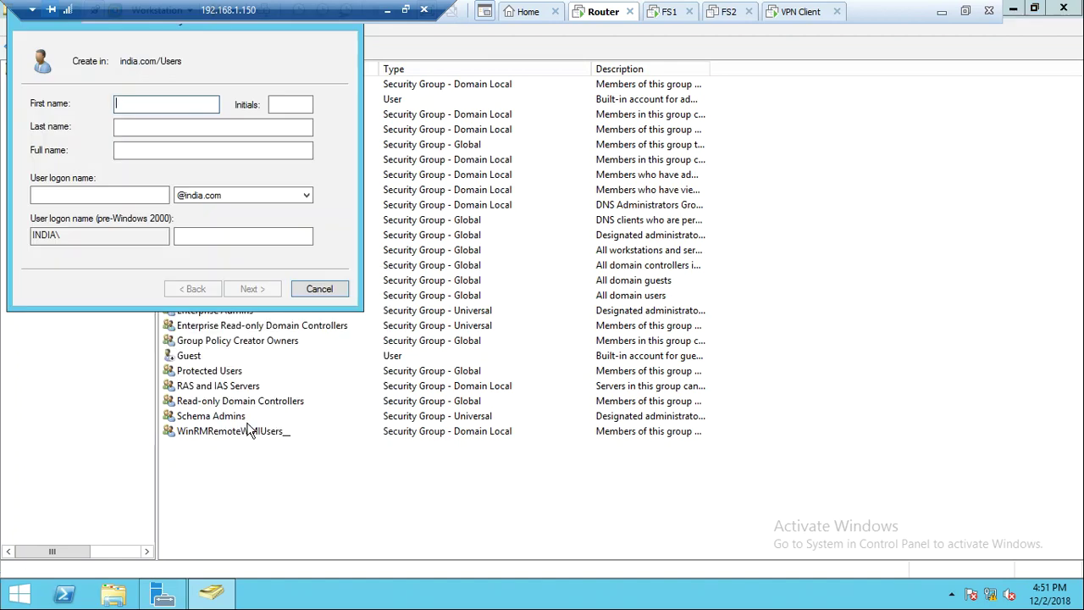
pyautogui.write('U')
pyautogui.press('BackSpace')
pyautogui.press('BackSpace')
pyautogui.press('BackSpace')
pyautogui.write('user1')
pyautogui.press('Tab')
pyautogui.press('Tab')
pyautogui.press('Tab')
pyautogui.write('us')
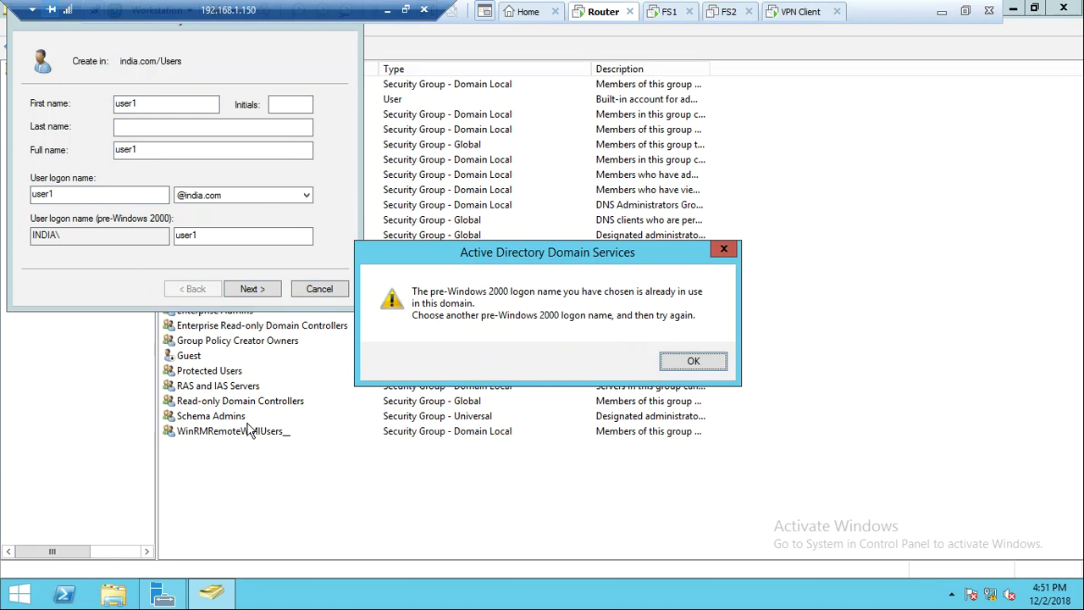
pyautogui.press('Return')
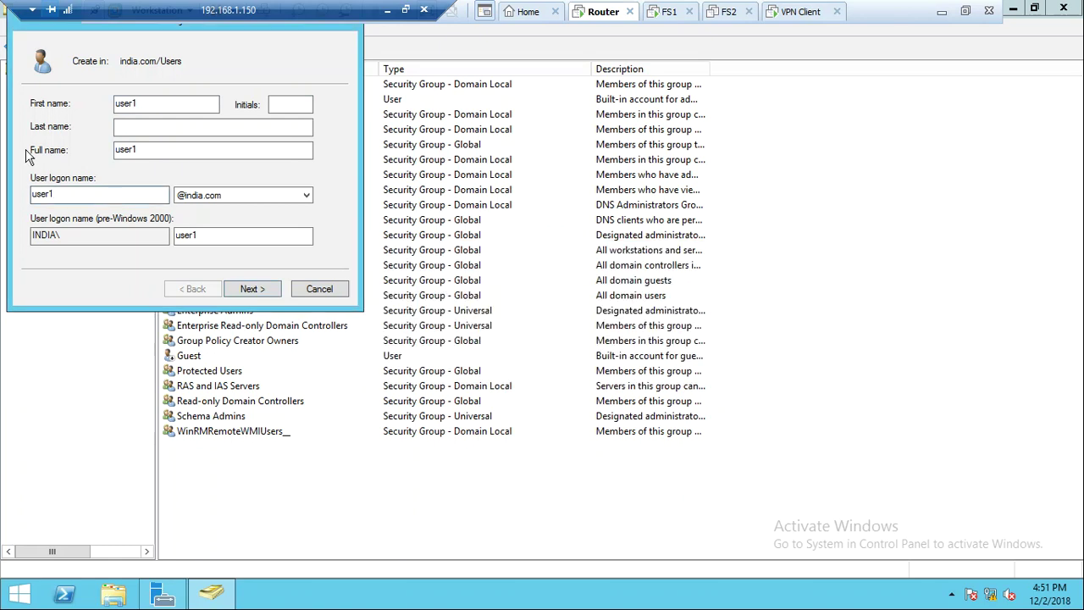
# Change the new user's first name and logon name to vpnuser
pyautogui.click(170, 107)
pyautogui.press('BackSpace')
pyautogui.write('vp')
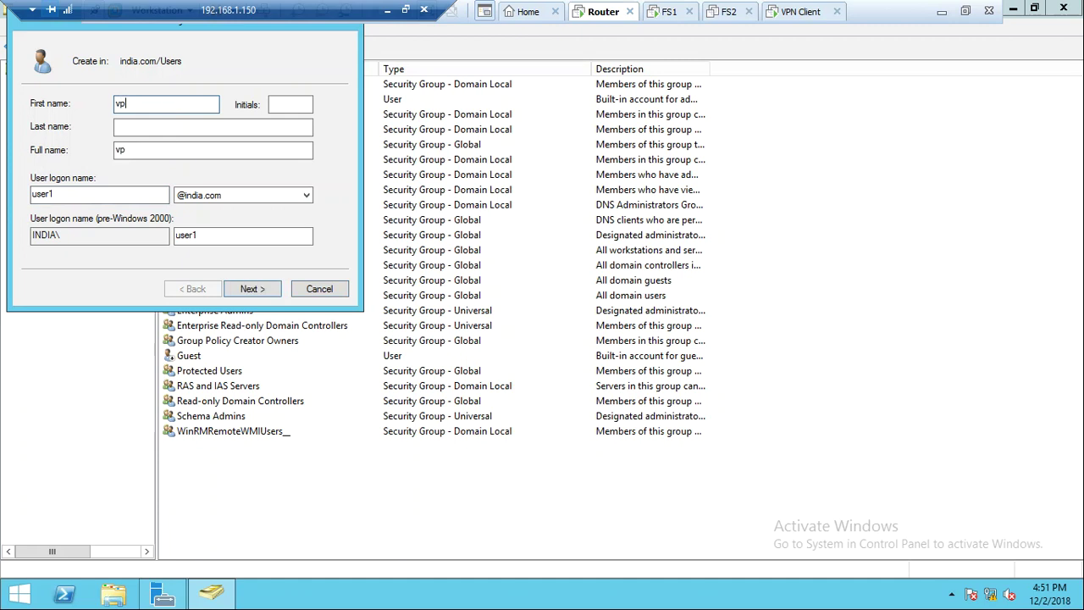
pyautogui.write('nuser')
pyautogui.press('Tab')
pyautogui.press('Tab')
pyautogui.press('Tab')
pyautogui.press('Tab')
pyautogui.press('BackSpace')
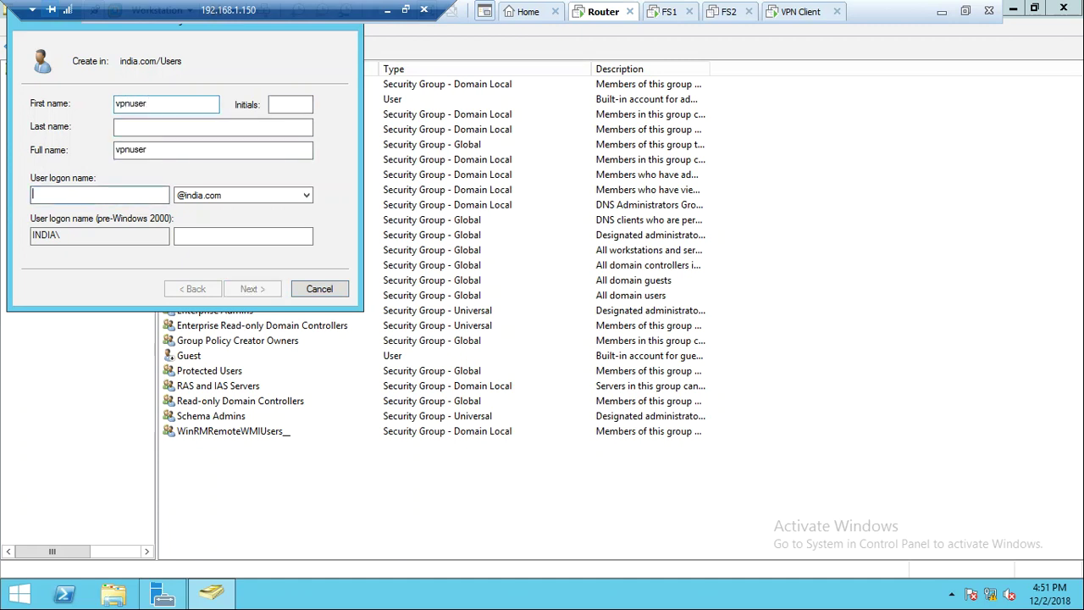
pyautogui.write('v')
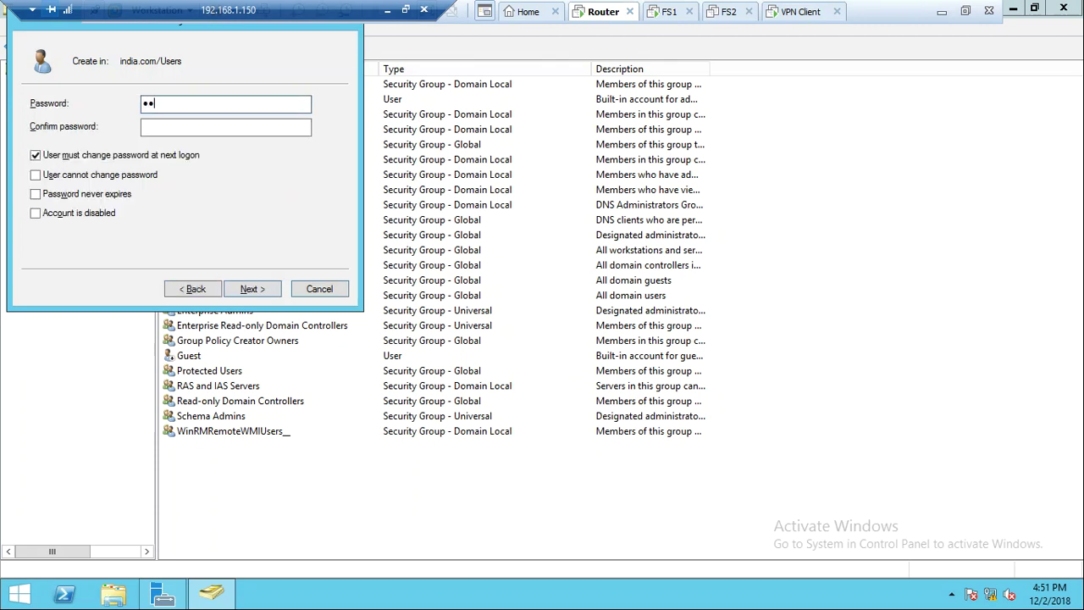
# Set vpnuser's password to never expire and be user-unchangeable, then finish the account
pyautogui.click(225, 127)
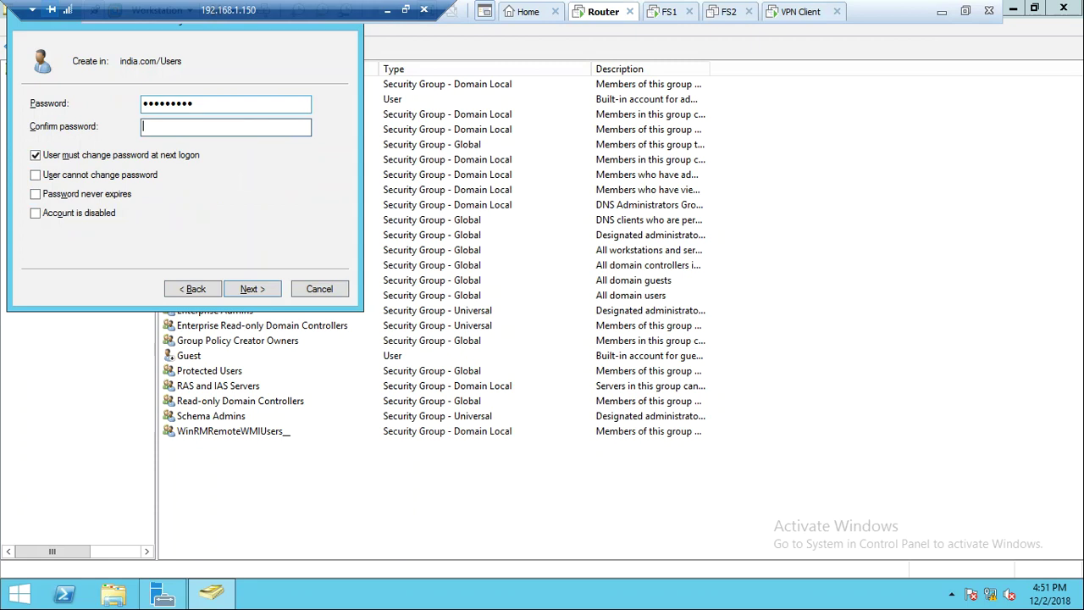
pyautogui.write('*')
pyautogui.press('Tab')
pyautogui.press('Tab')
pyautogui.press('Tab')
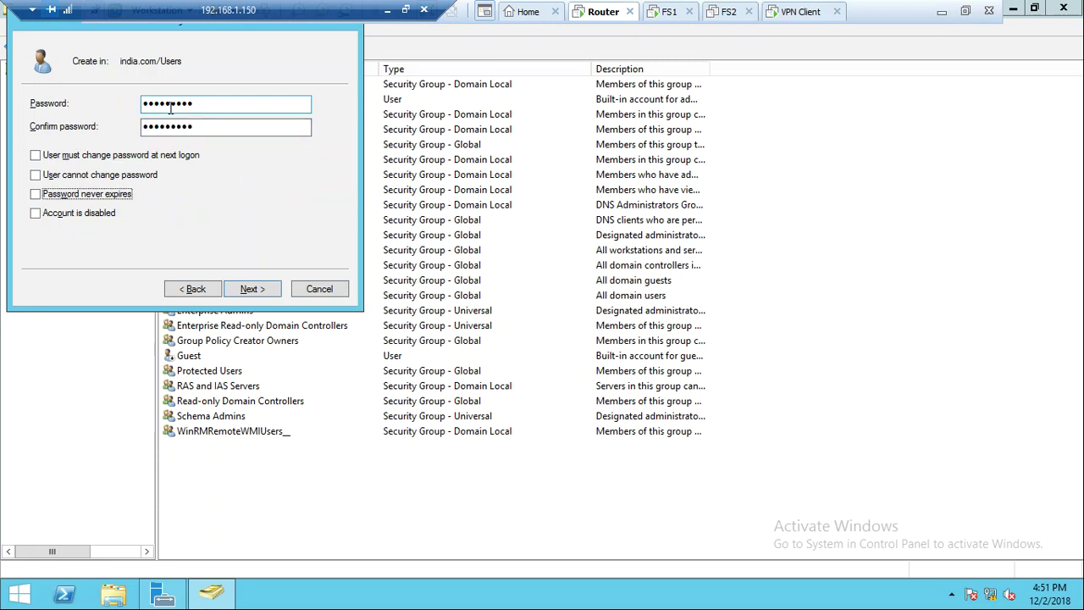
pyautogui.press('space')
pyautogui.hotkey('shift', 'Tab')
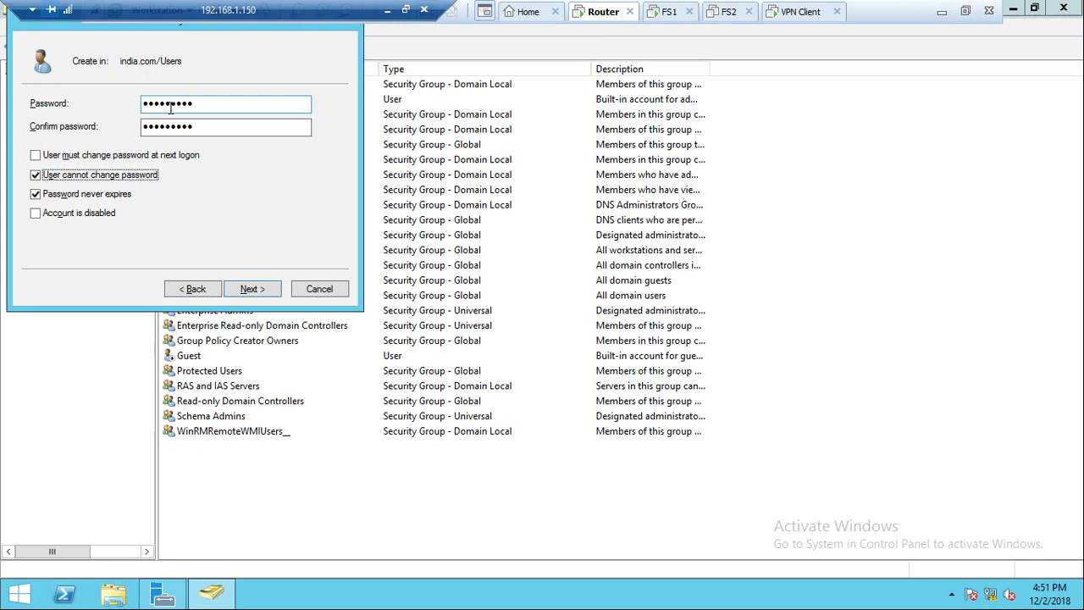
pyautogui.press('Return')
pyautogui.press('Return')
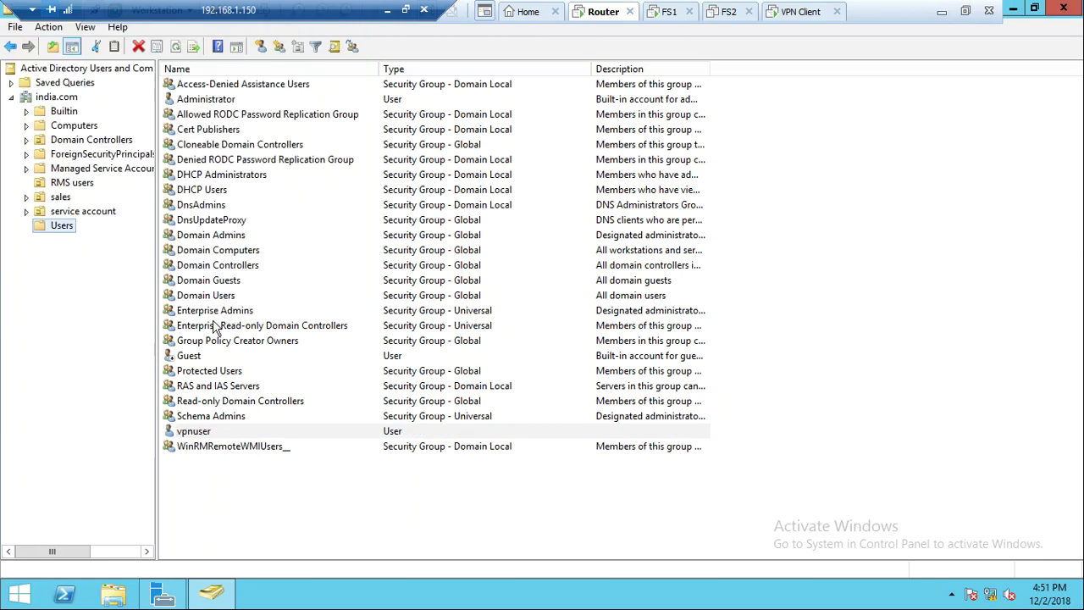
# Create a new group in Users, trying VPN-ACCESS and dismissing the already-exists error
pyautogui.click(220, 521)
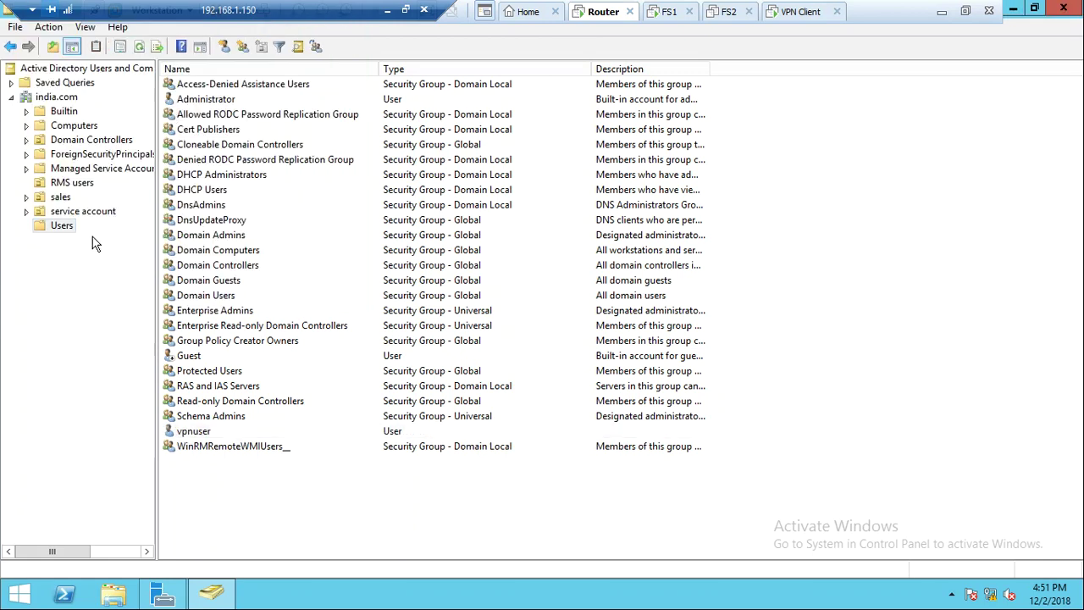
pyautogui.rightClick(71, 233)
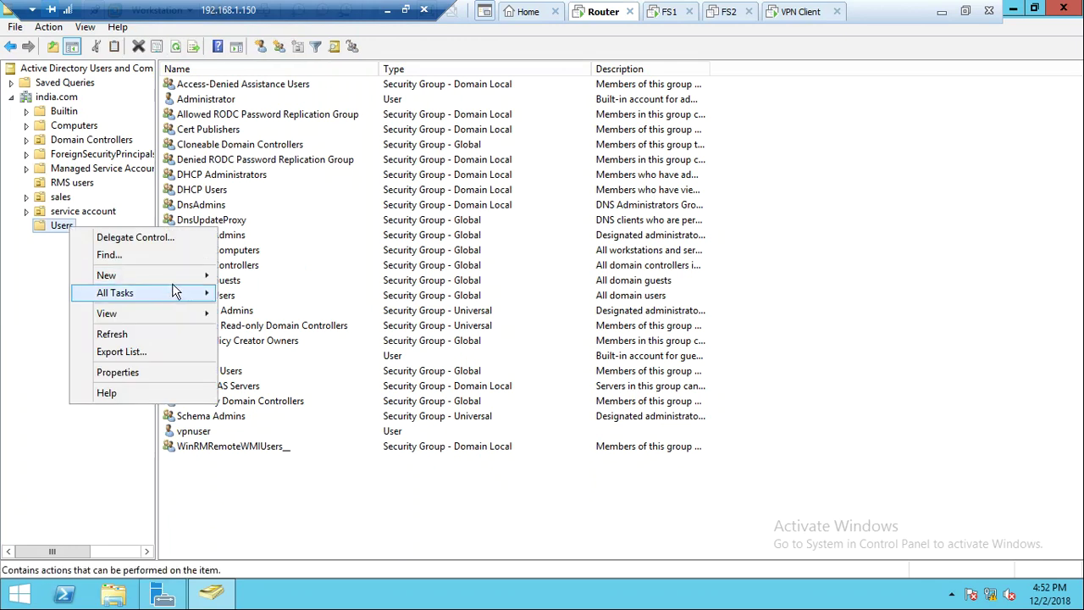
pyautogui.moveTo(186, 274)
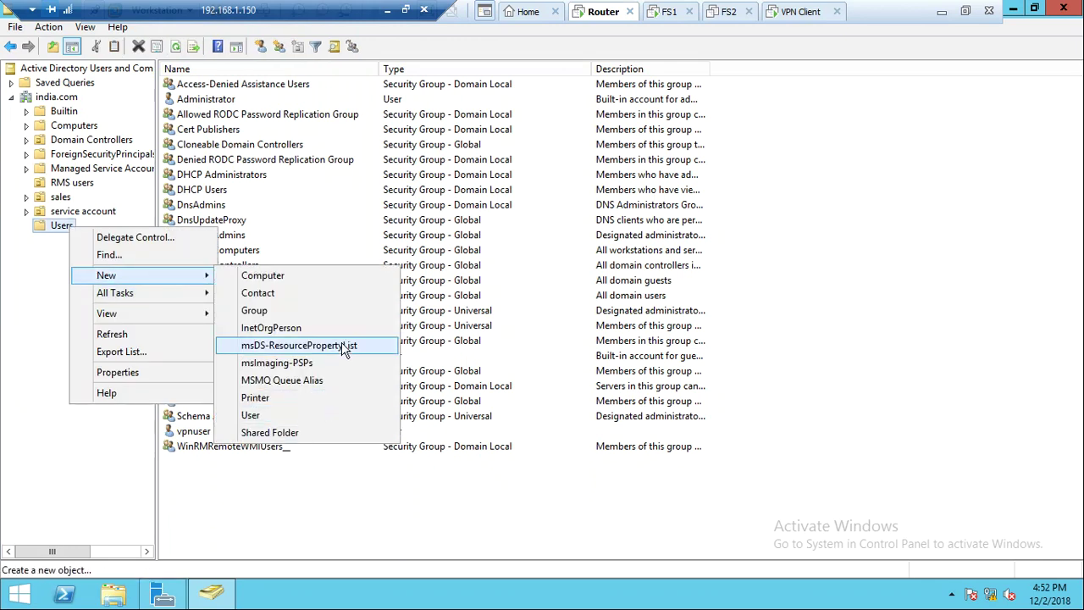
pyautogui.click(349, 312)
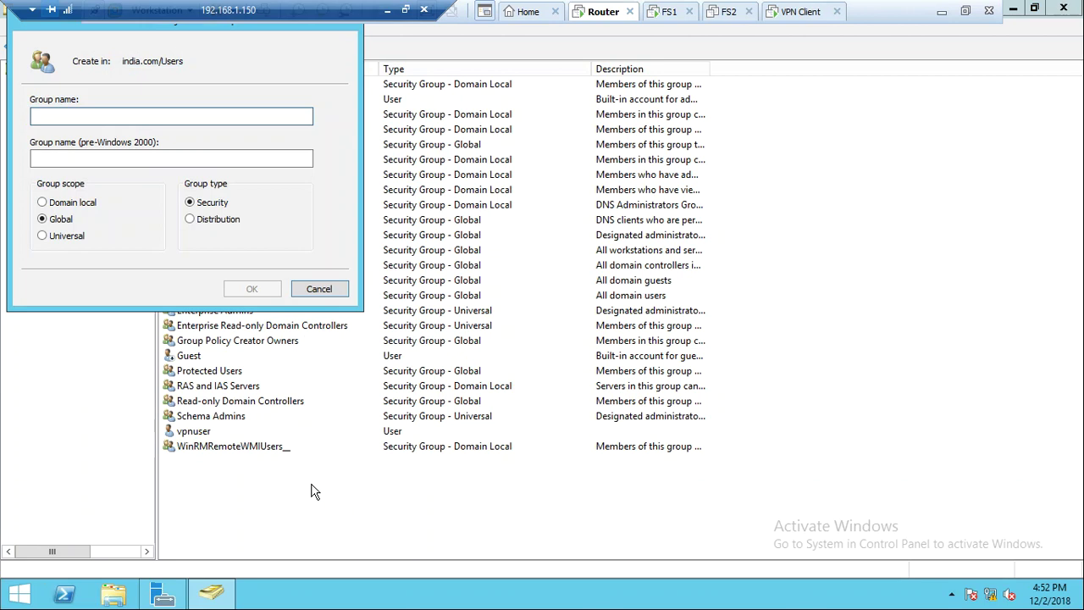
pyautogui.write('VPN-ACCESS')
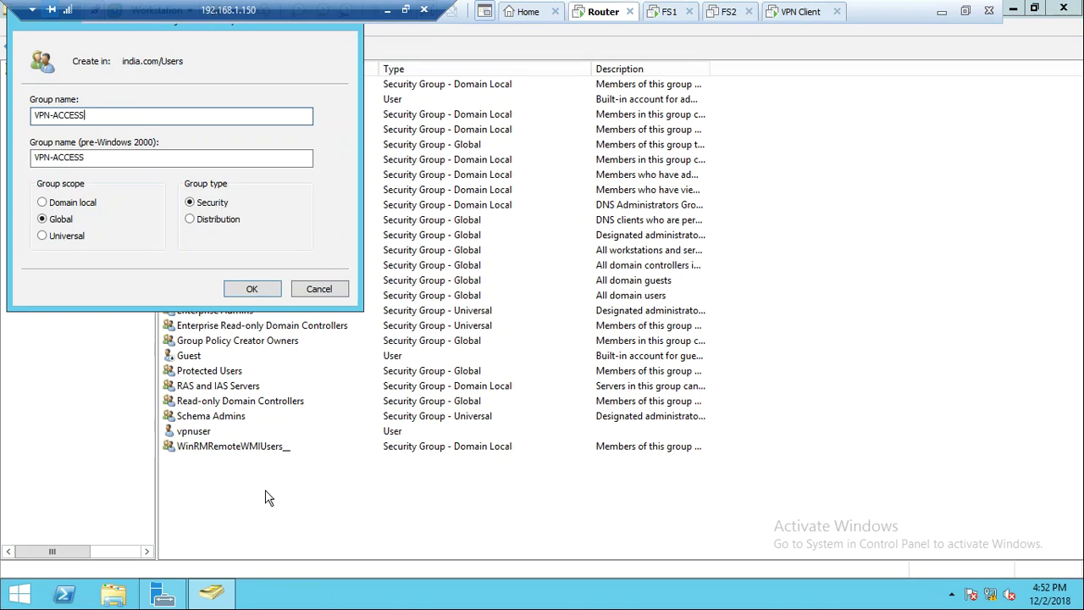
pyautogui.click(234, 292)
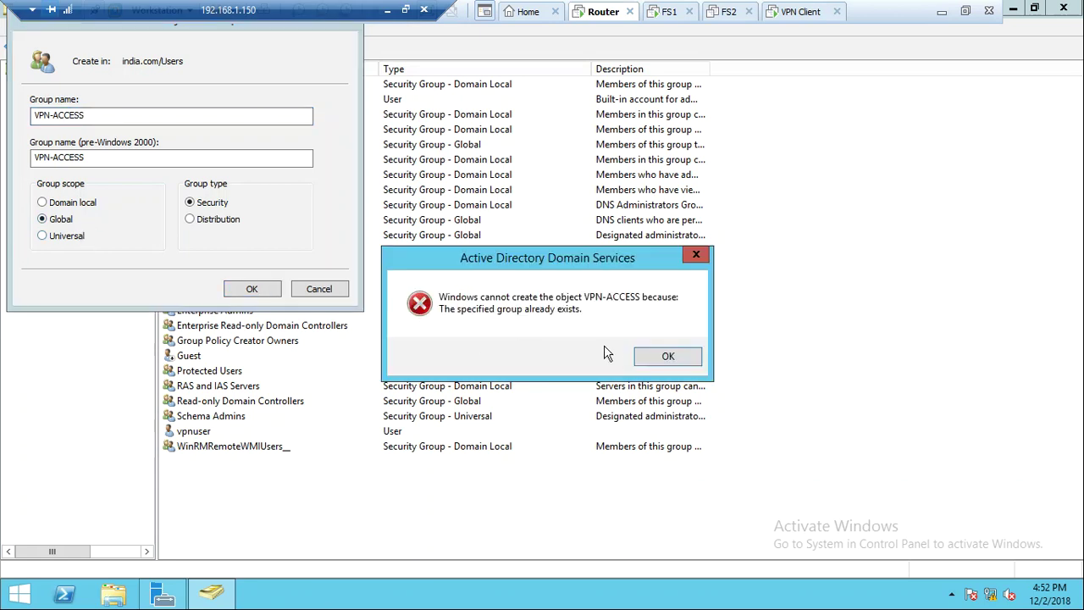
pyautogui.click(648, 360)
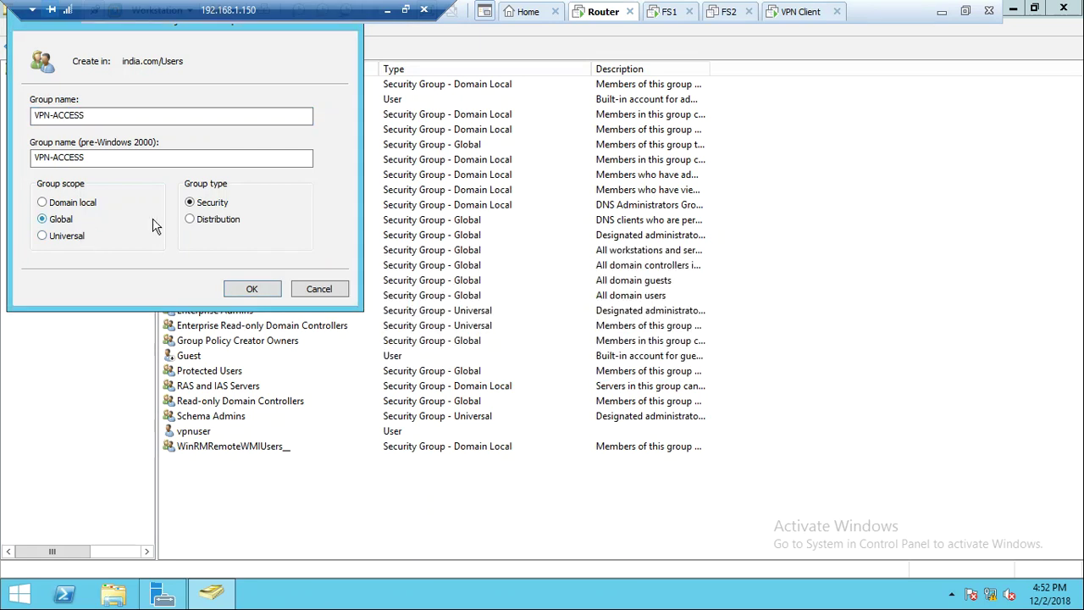
pyautogui.click(150, 117)
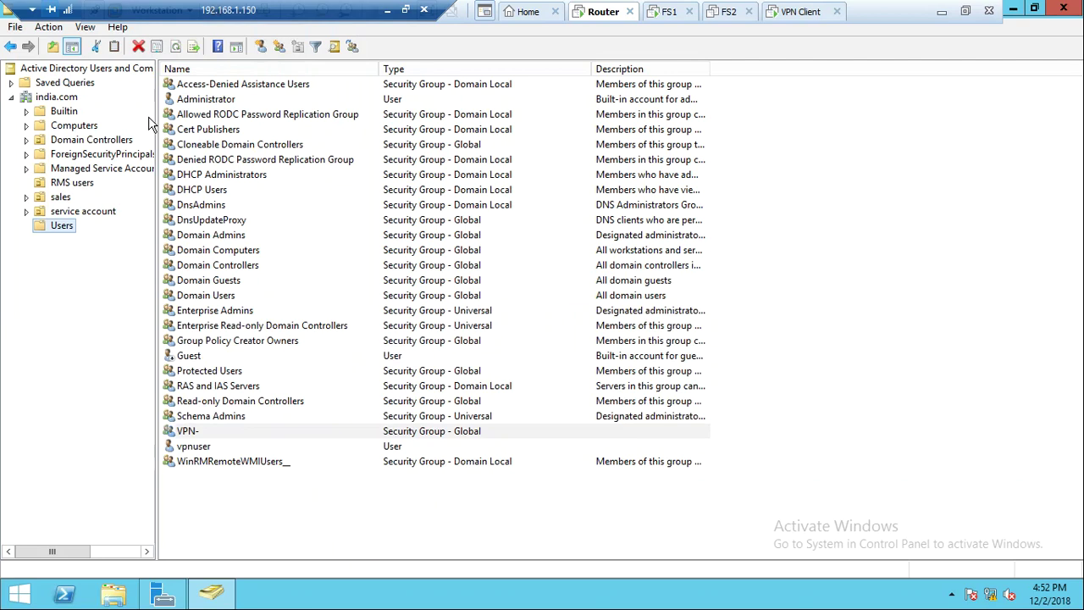
# Add a Global Security group named VPNUSERS to the Users container
pyautogui.rightClick(68, 233)
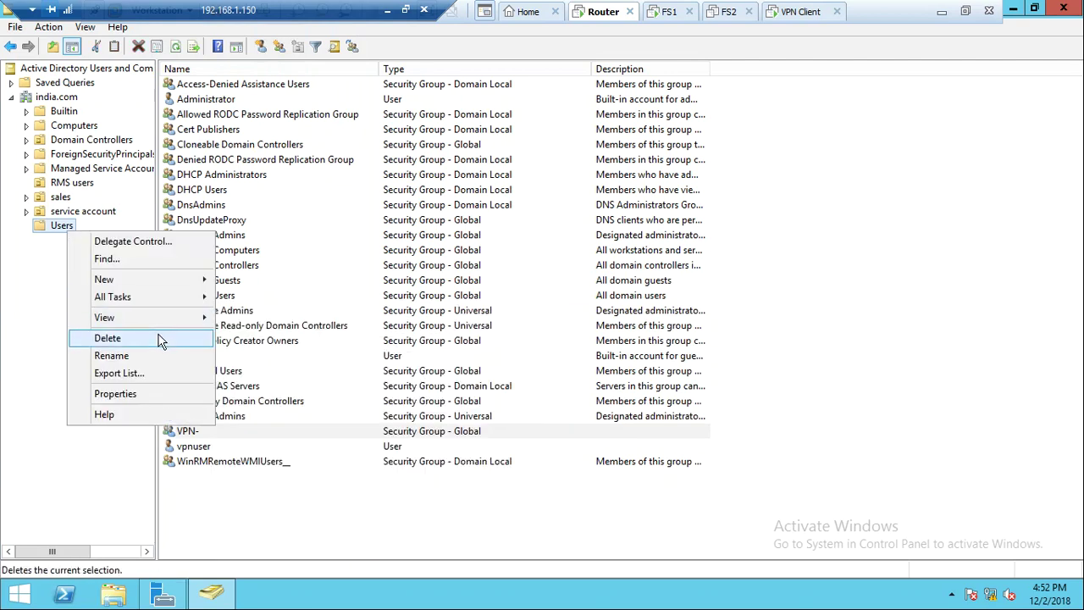
pyautogui.moveTo(200, 280)
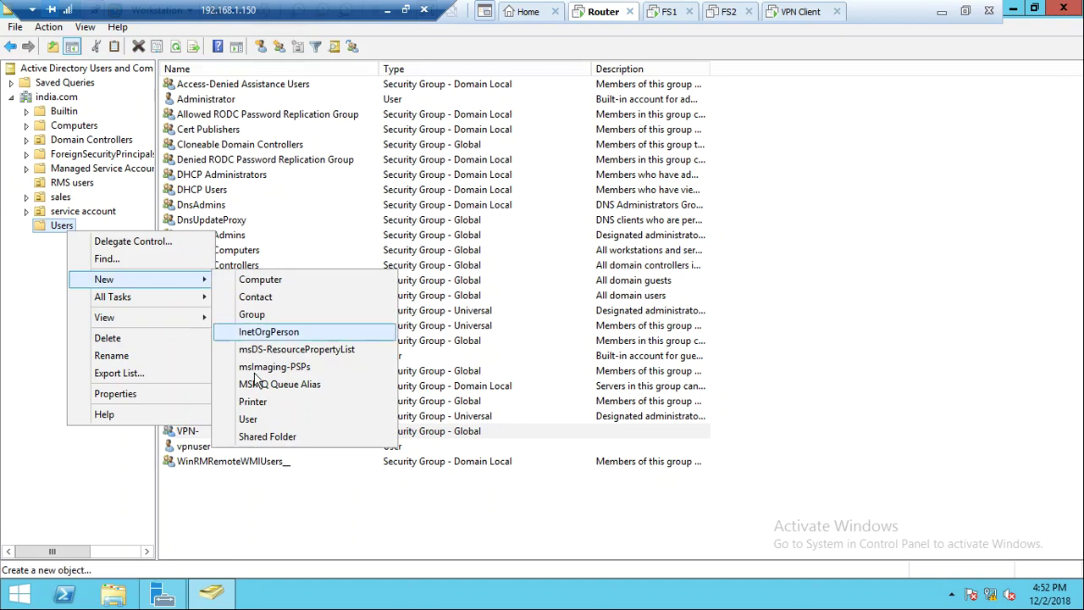
pyautogui.click(297, 316)
pyautogui.write('VPNUSERS')
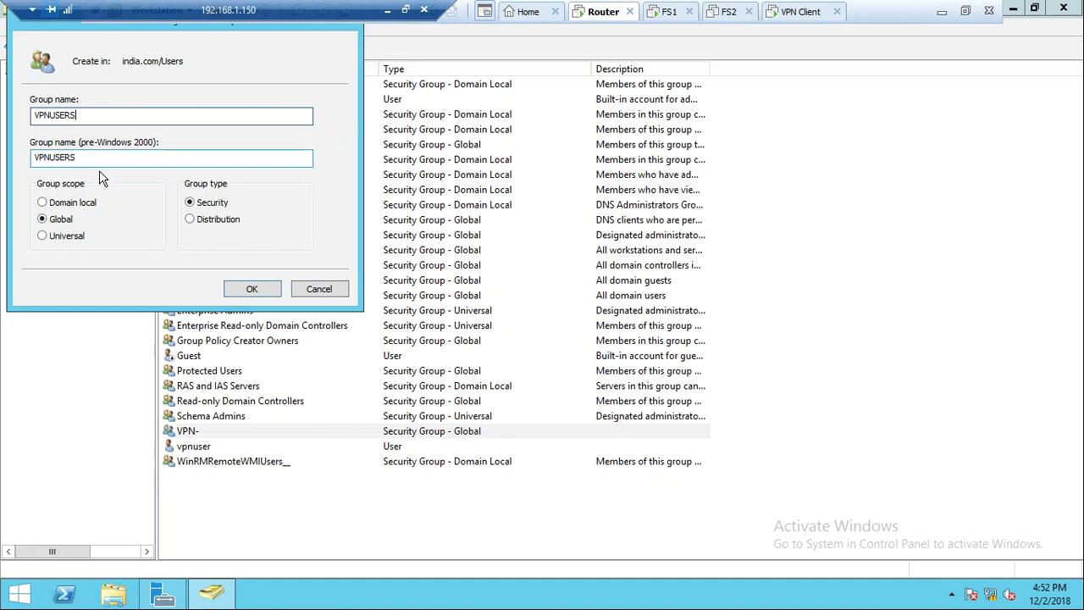
pyautogui.click(266, 291)
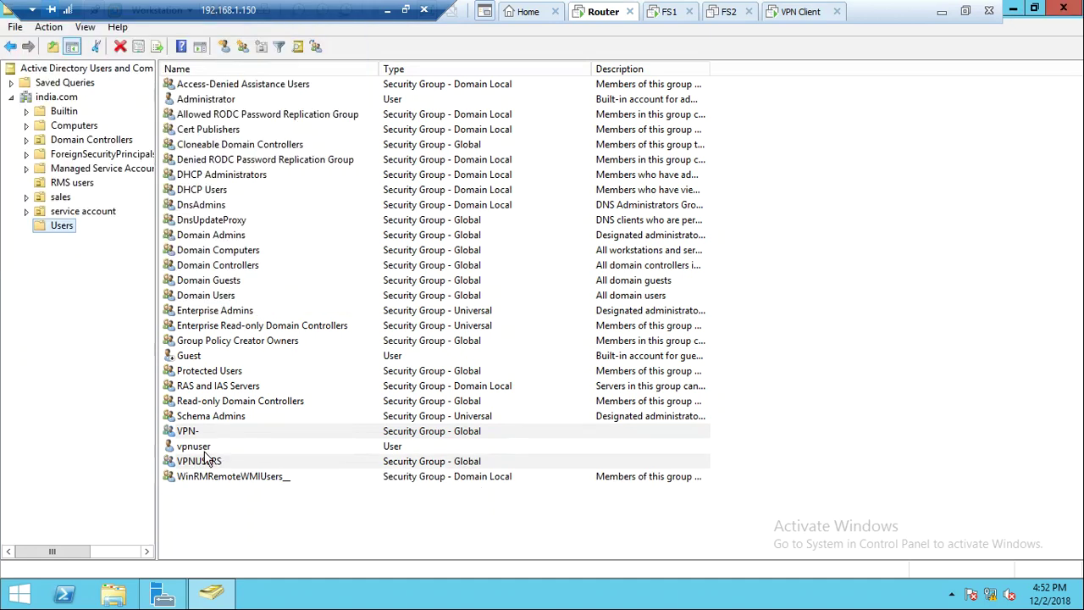
# Add the vpnuser account to the VPNUSERS group
pyautogui.click(195, 447)
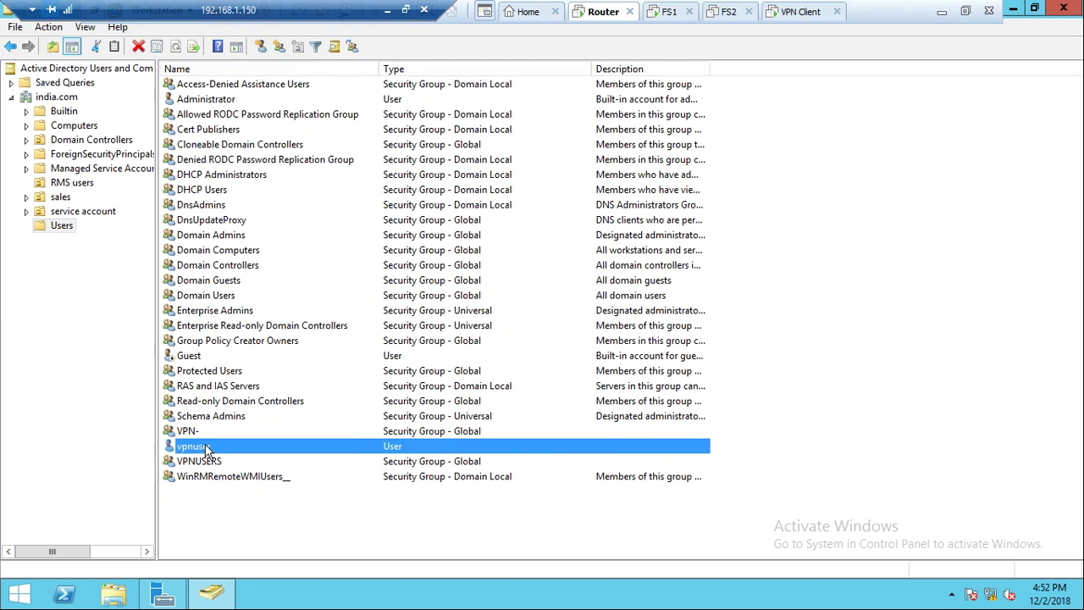
pyautogui.rightClick(206, 449)
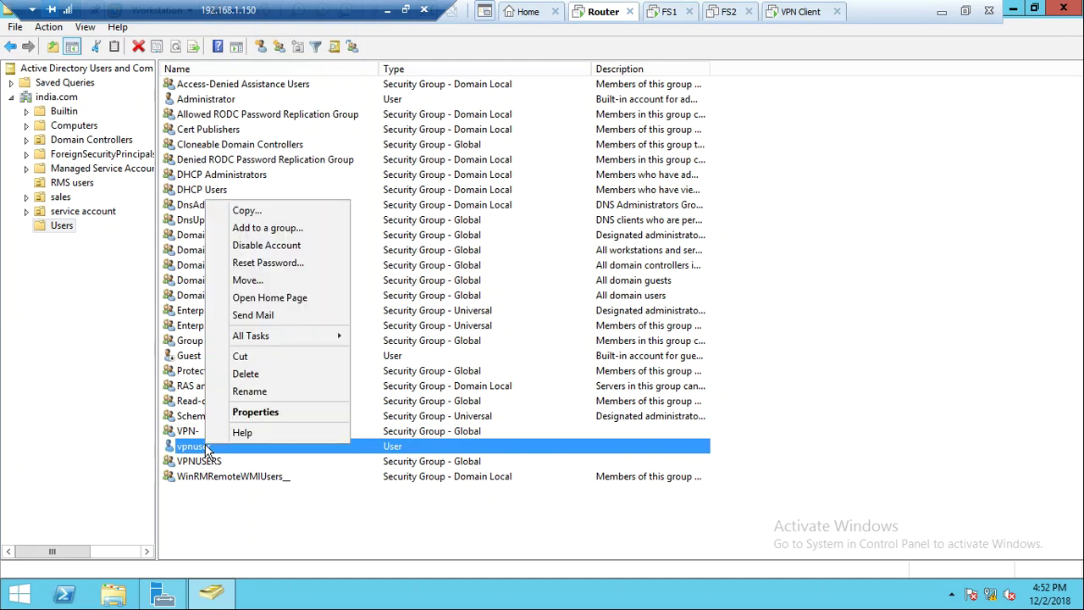
pyautogui.click(291, 228)
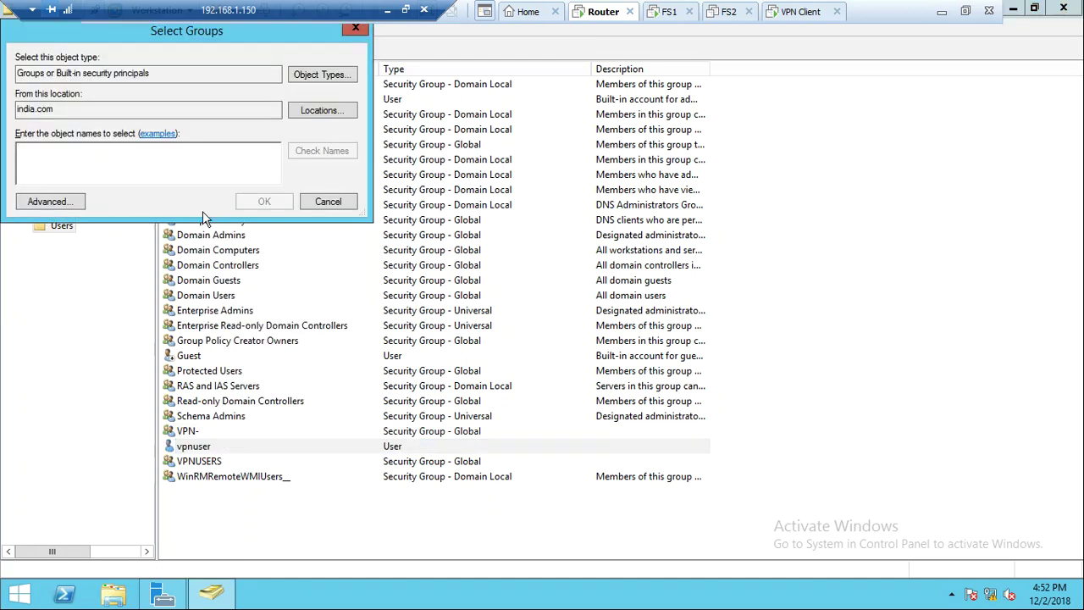
pyautogui.write('vpn')
pyautogui.press('Return')
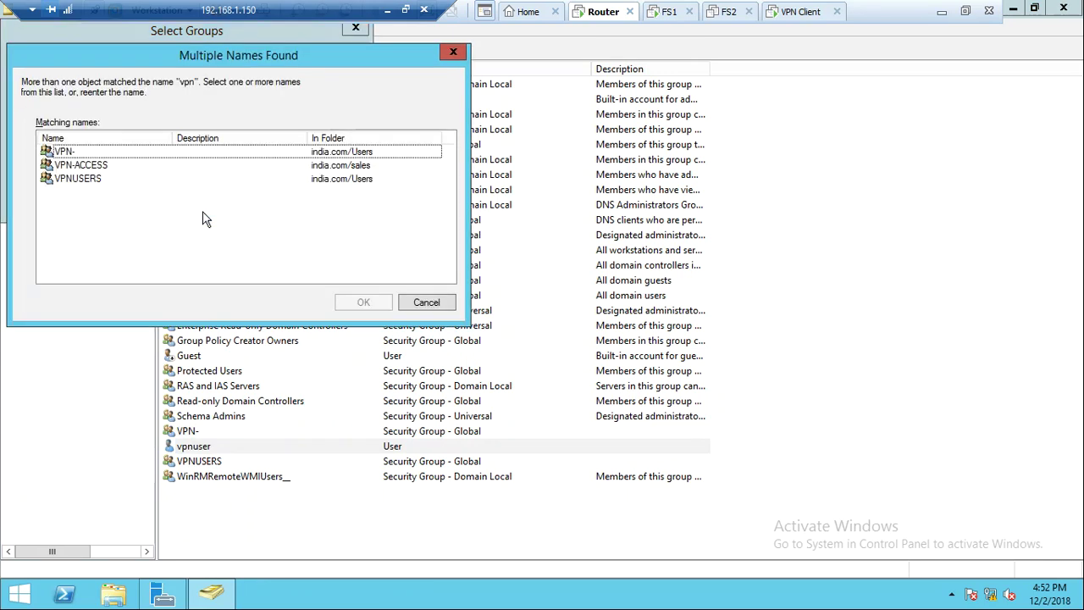
pyautogui.click(96, 181)
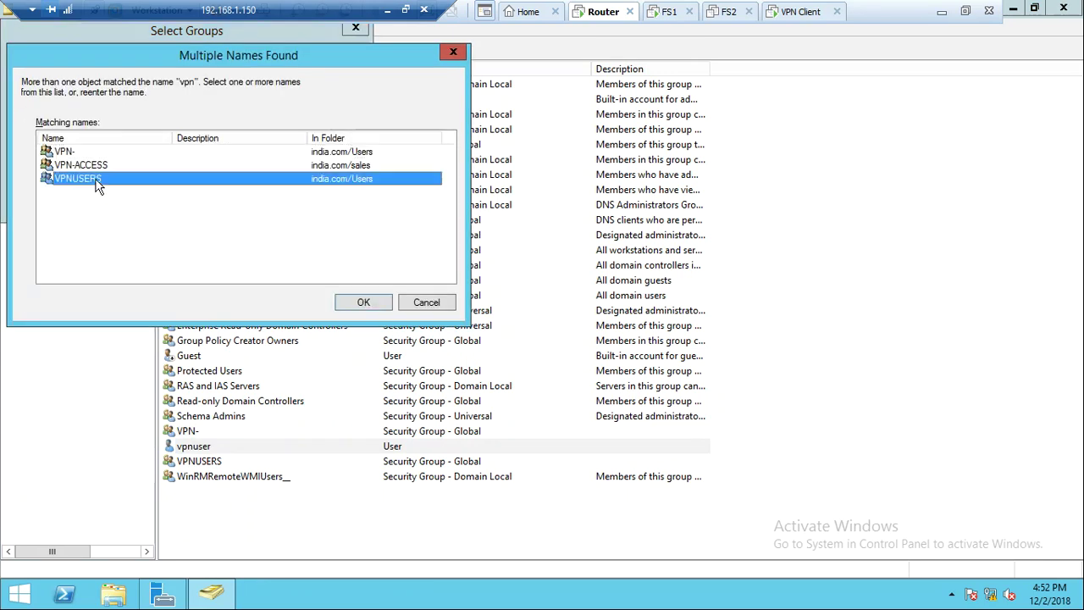
pyautogui.click(347, 304)
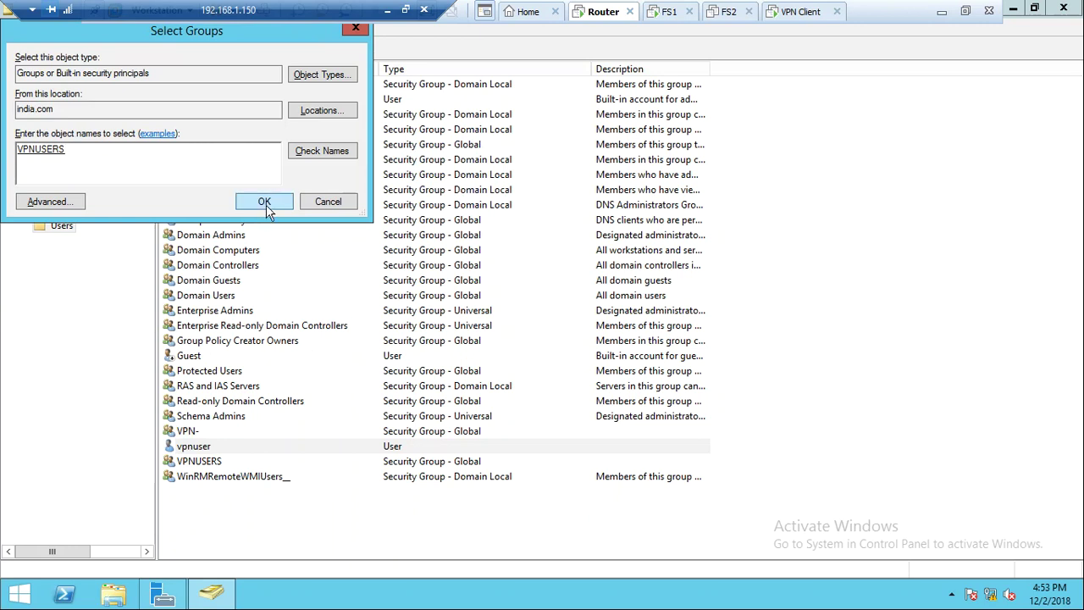
pyautogui.click(264, 203)
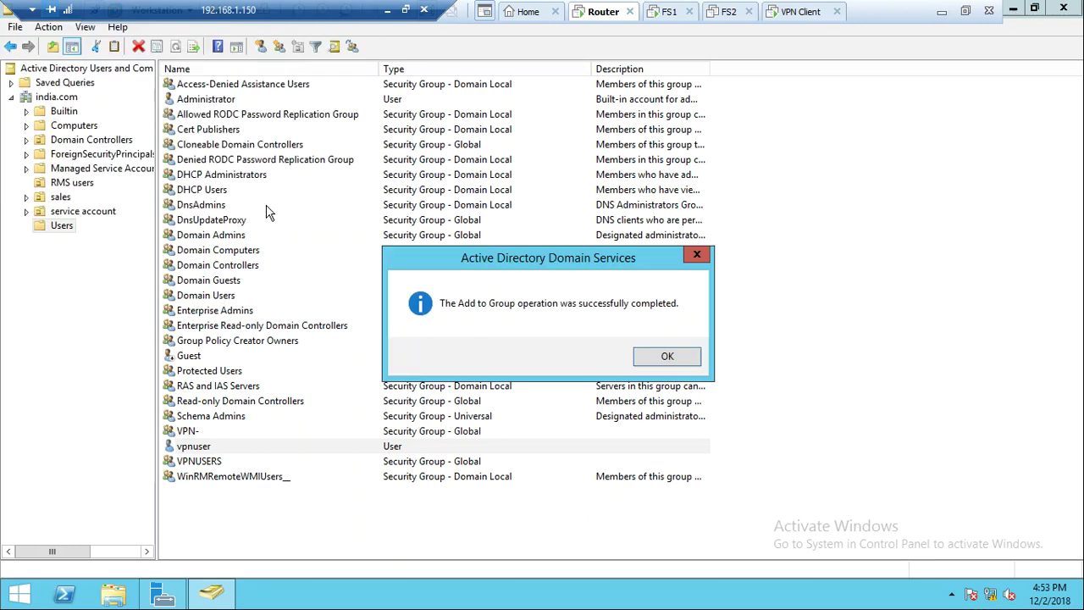
pyautogui.click(675, 359)
pyautogui.click(313, 512)
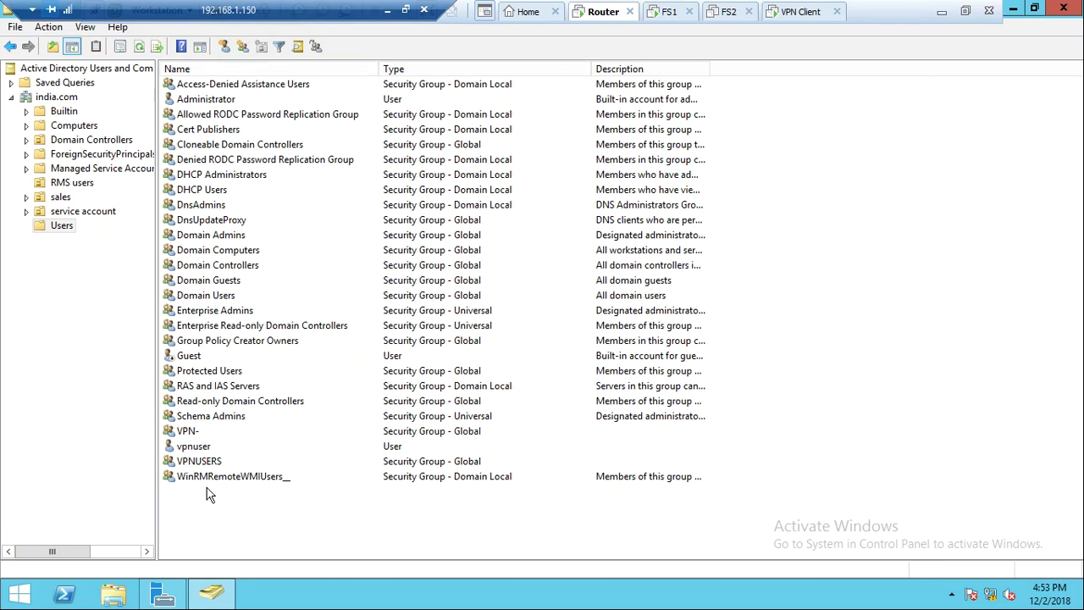
# Set vpnuser's dial-in access to Control access through NPS Network Policy and minimize the console
pyautogui.doubleClick(198, 449)
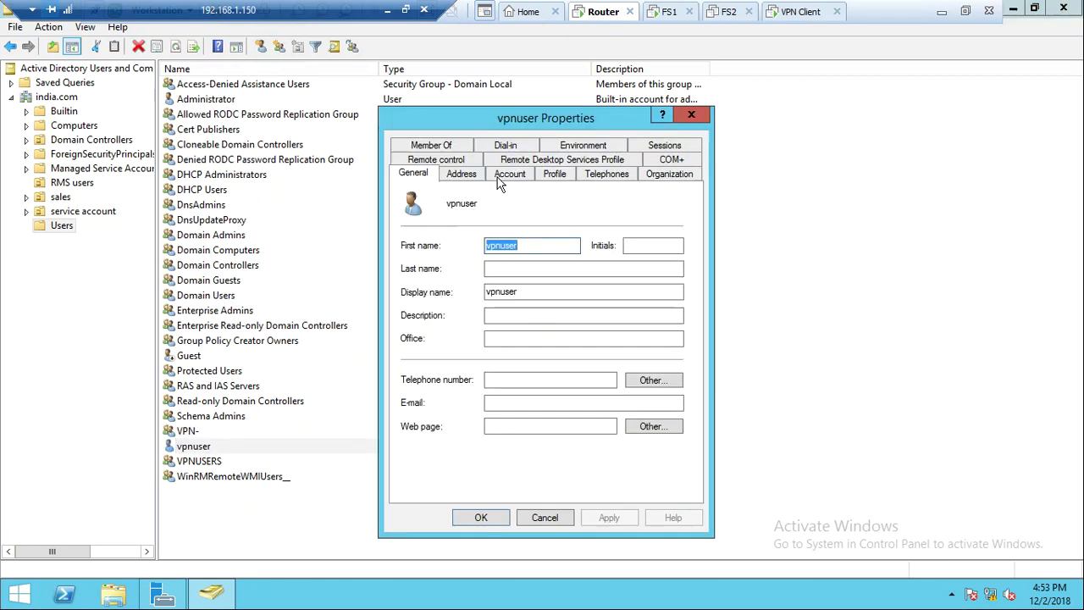
pyautogui.click(513, 136)
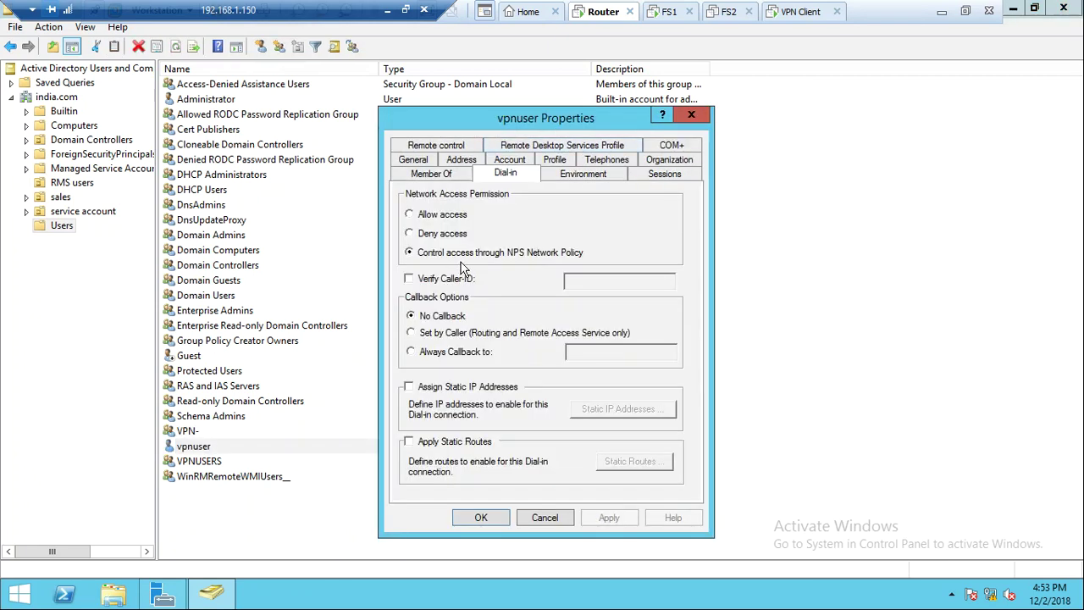
pyautogui.click(464, 254)
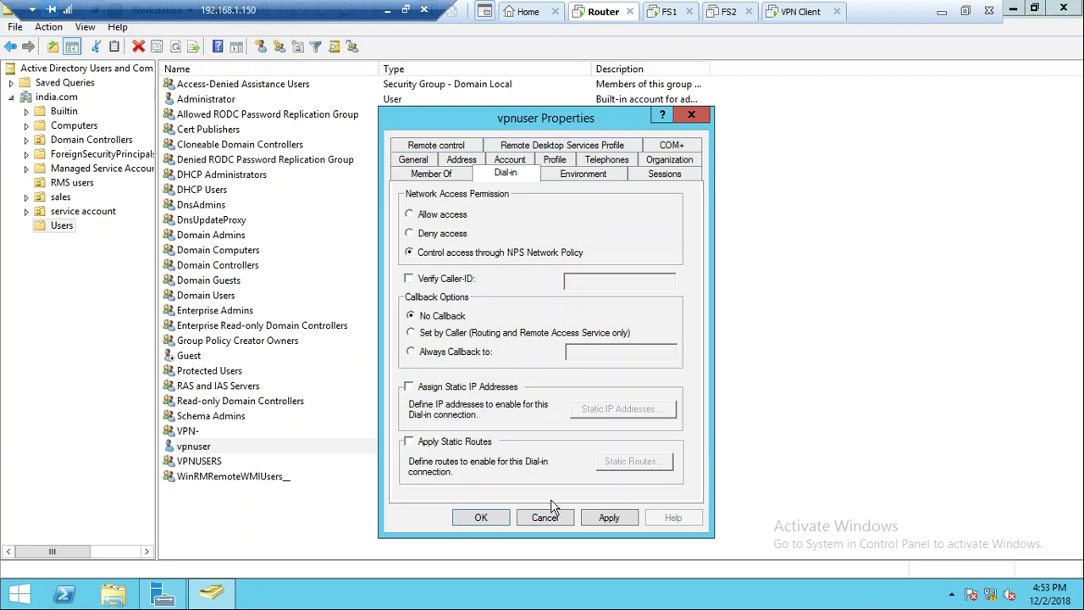
pyautogui.click(611, 524)
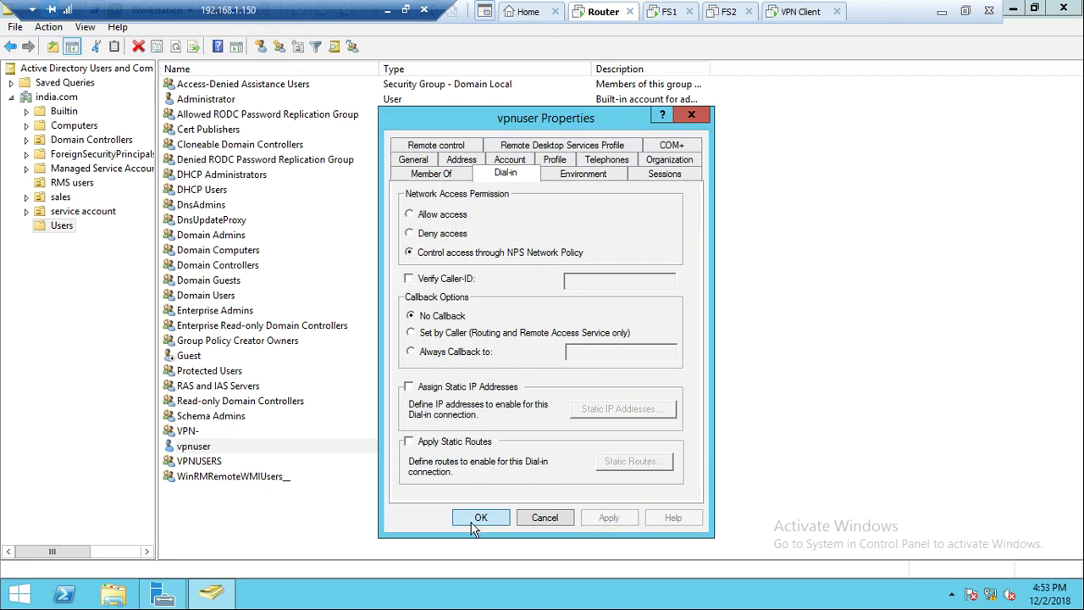
pyautogui.click(478, 518)
pyautogui.click(298, 509)
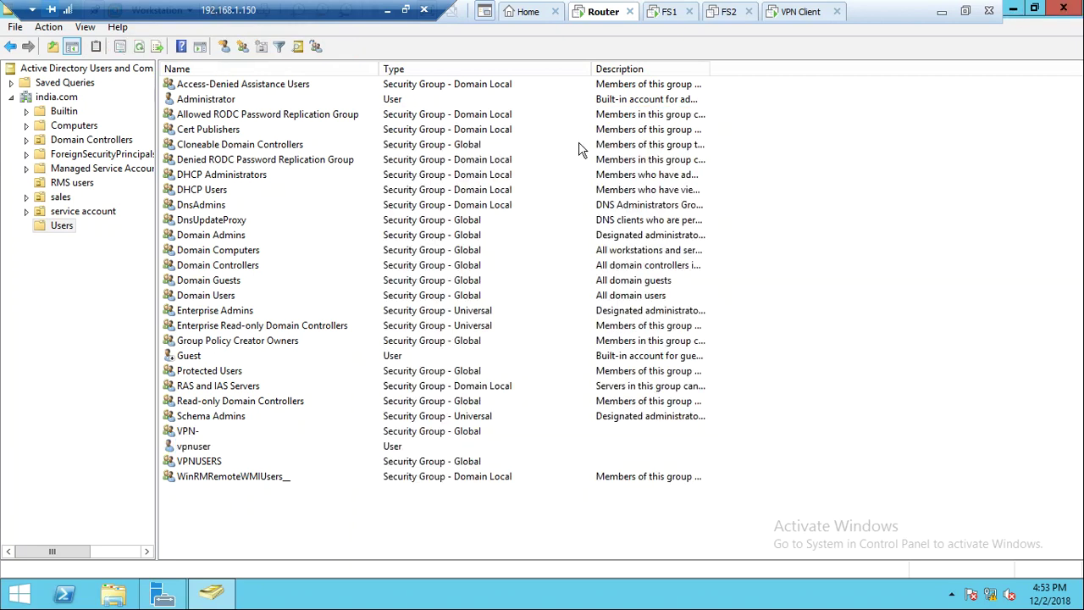
pyautogui.click(1016, 9)
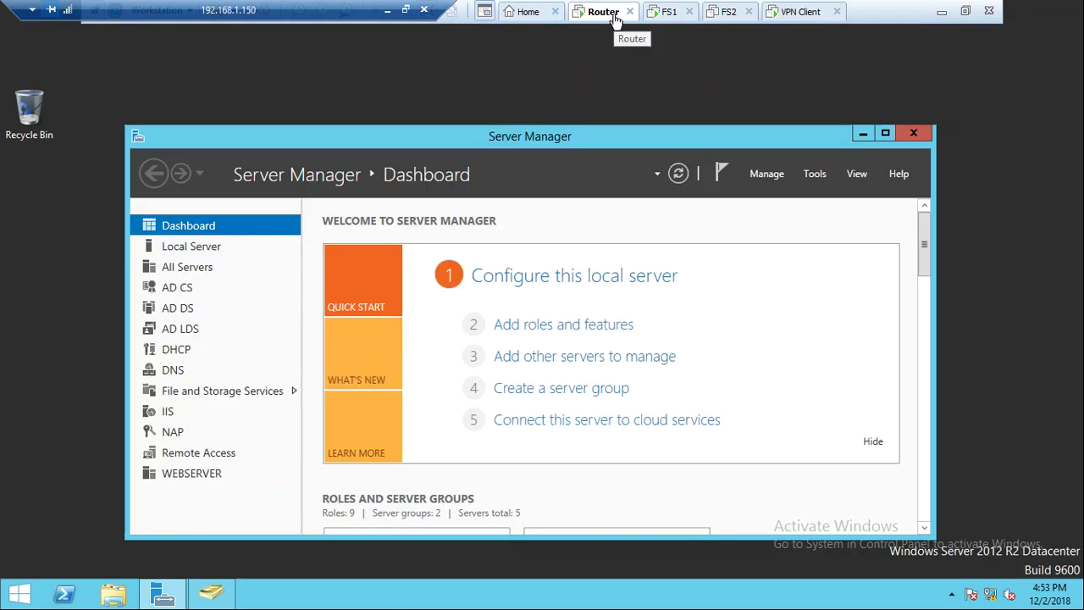
# Rename the FS1 virtual machine to RADIUS in its Options settings
pyautogui.click(671, 12)
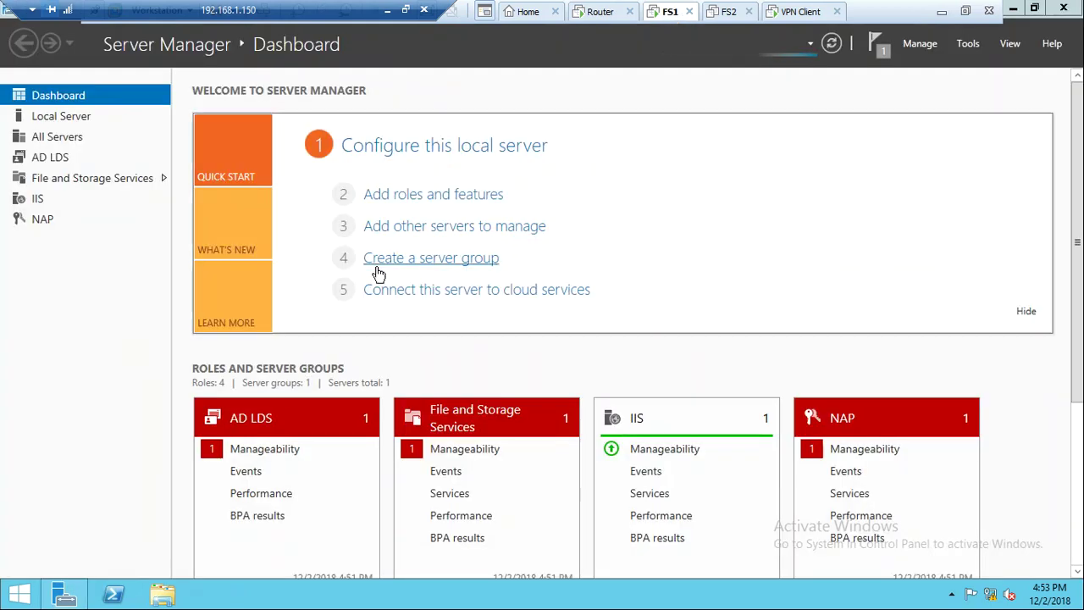
pyautogui.rightClick(669, 14)
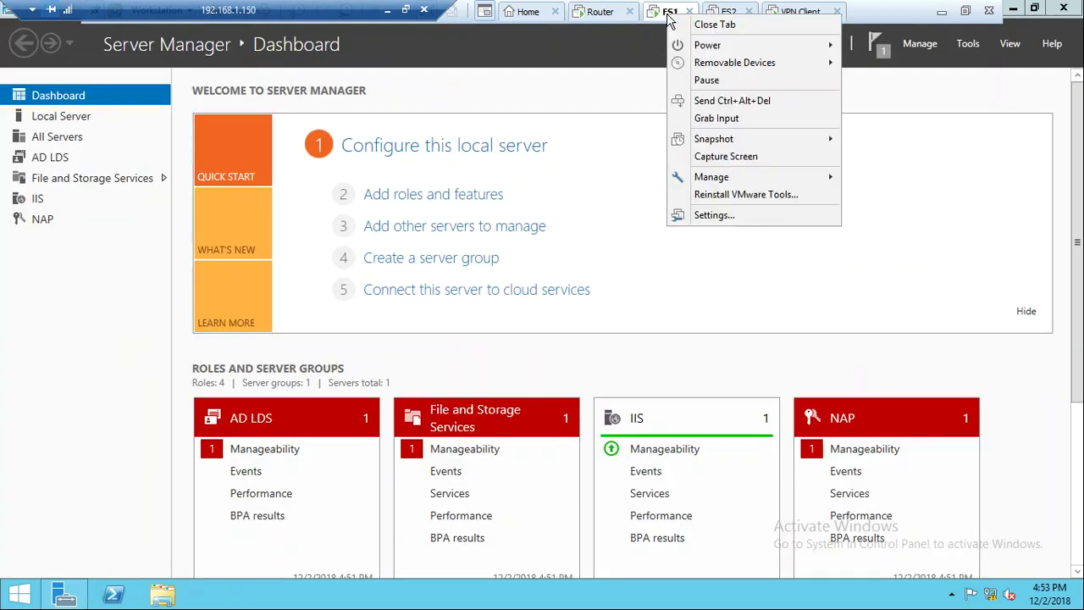
pyautogui.click(702, 214)
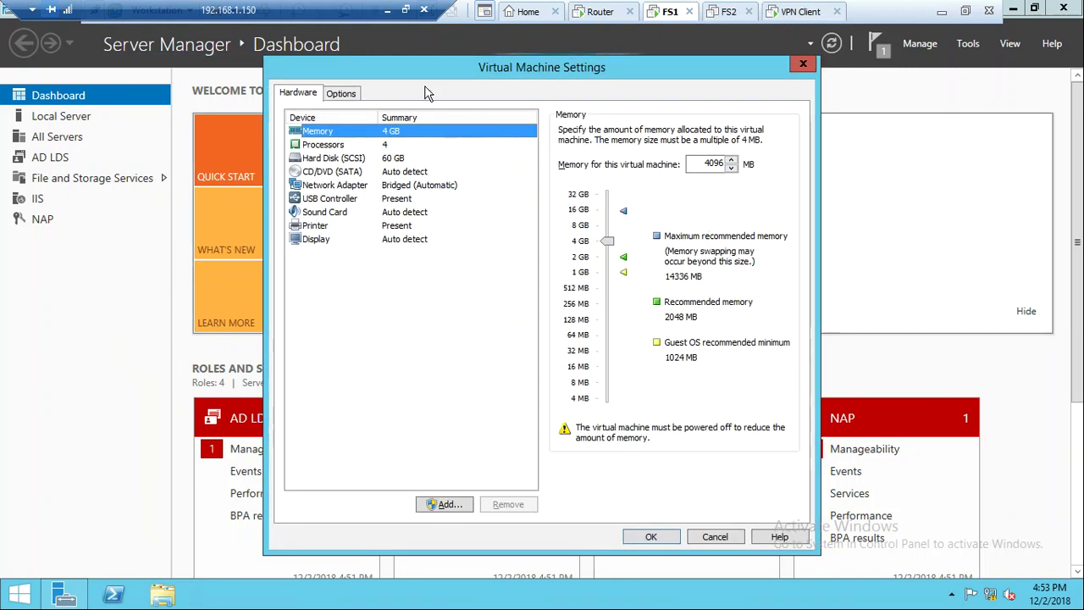
pyautogui.click(343, 95)
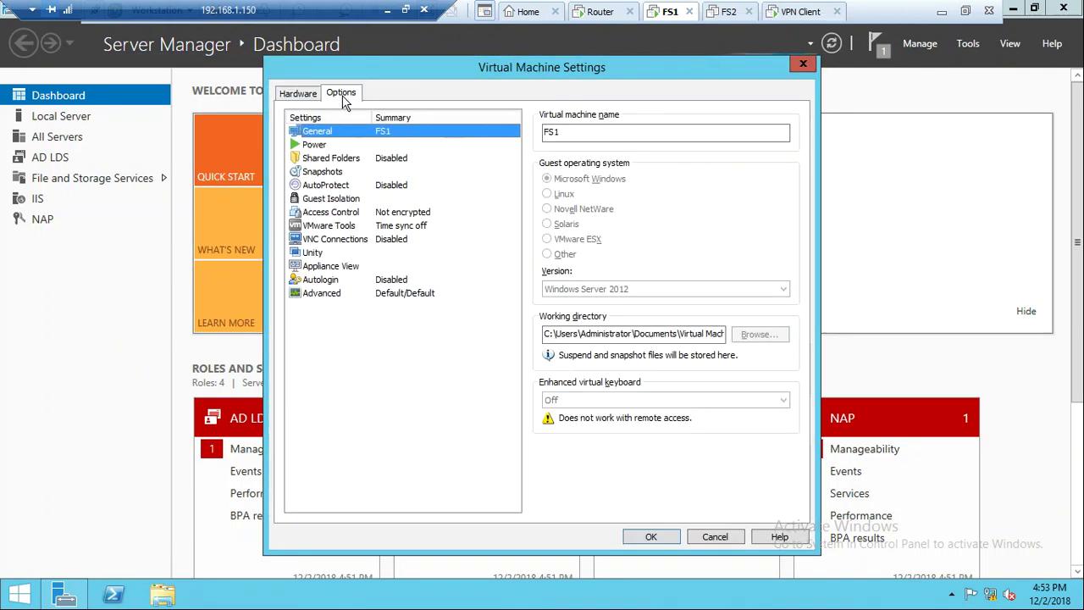
pyautogui.click(564, 132)
pyautogui.press('BackSpace')
pyautogui.write('RAD')
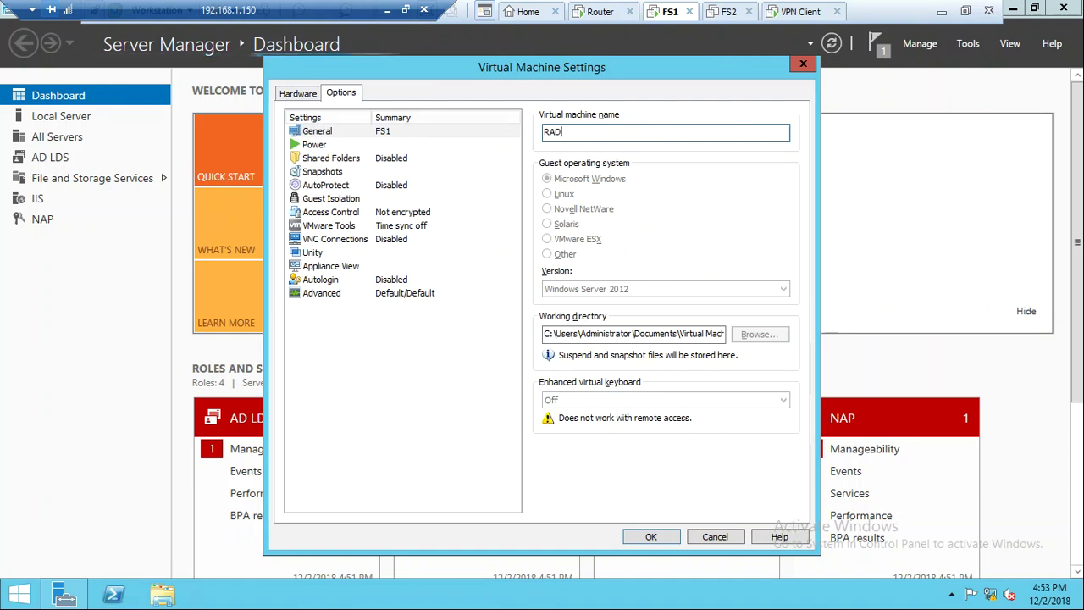
pyautogui.write('IUS')
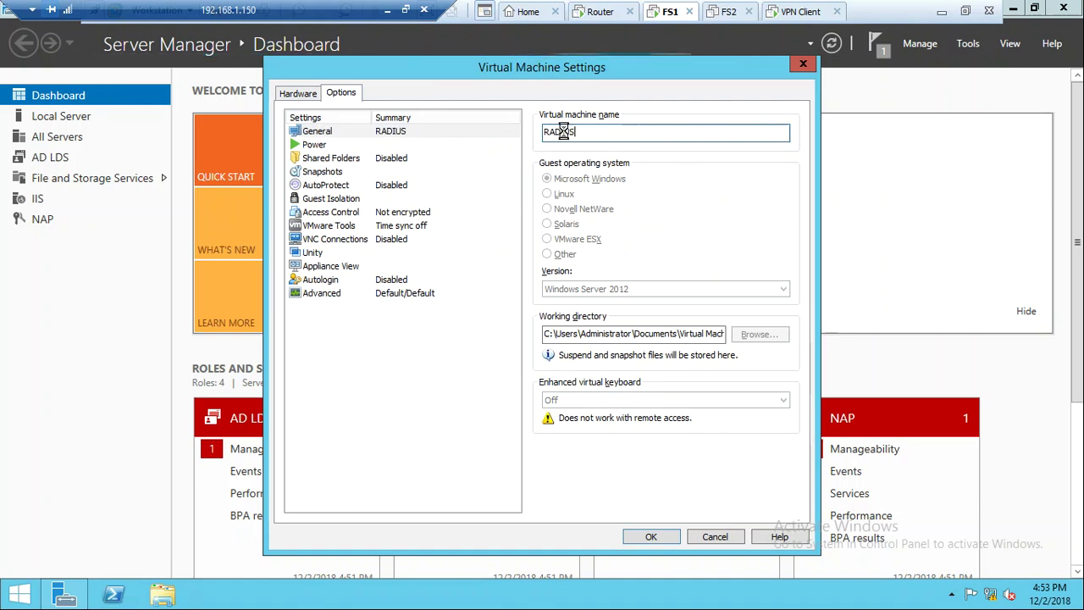
pyautogui.press('Return')
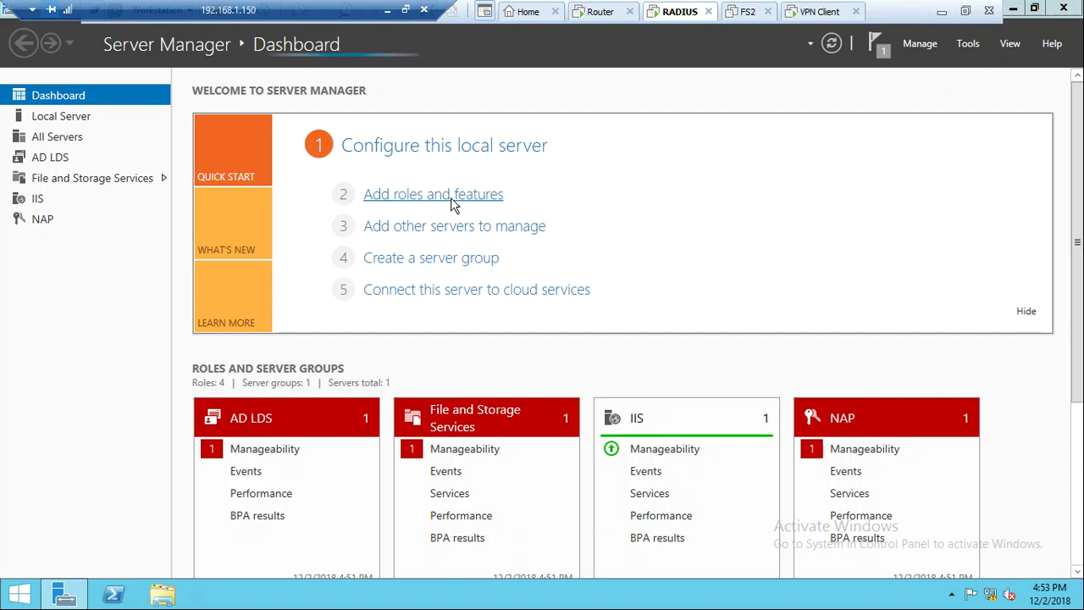
pyautogui.click(454, 204)
pyautogui.click(510, 511)
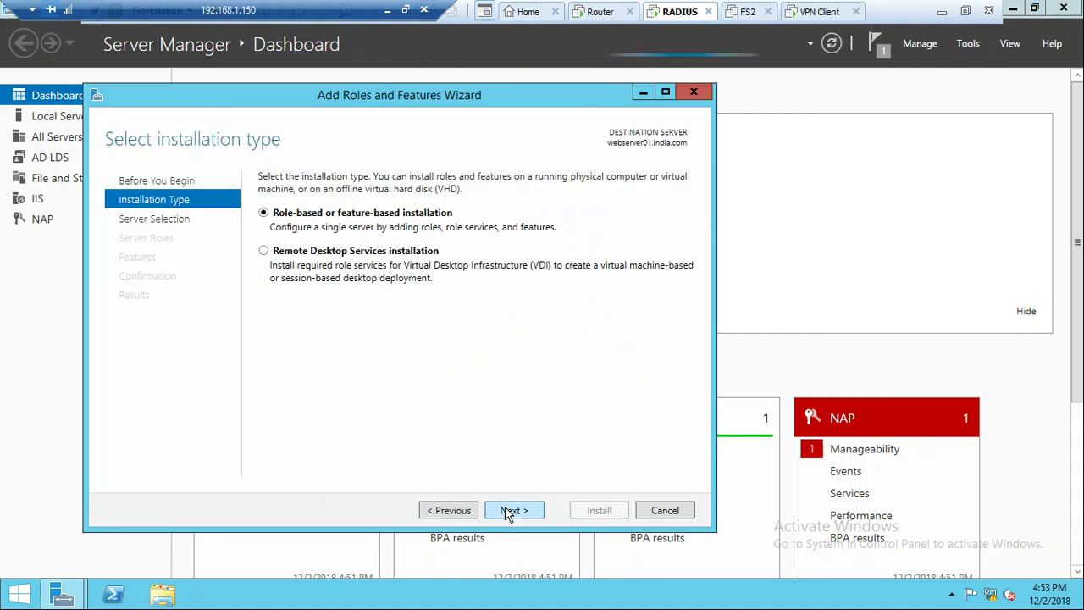
pyautogui.click(512, 511)
pyautogui.click(512, 510)
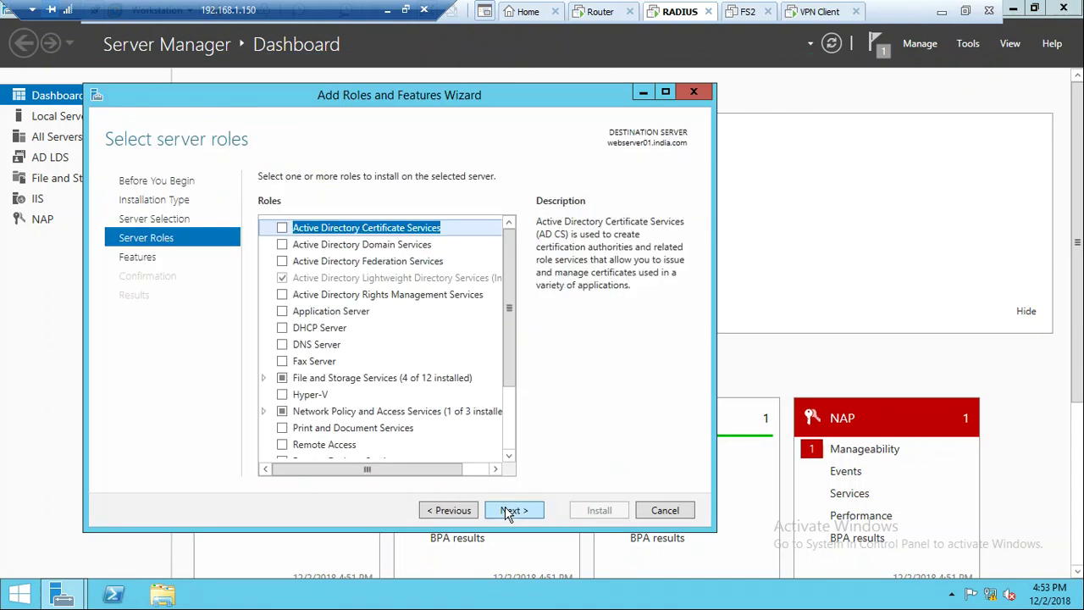
pyautogui.click(264, 412)
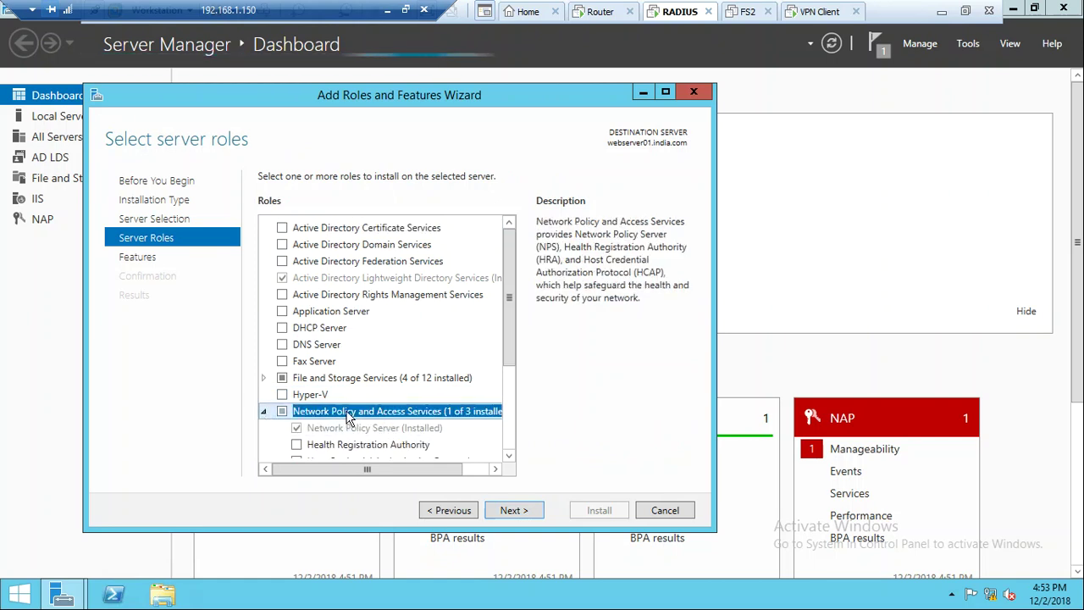
pyautogui.click(370, 429)
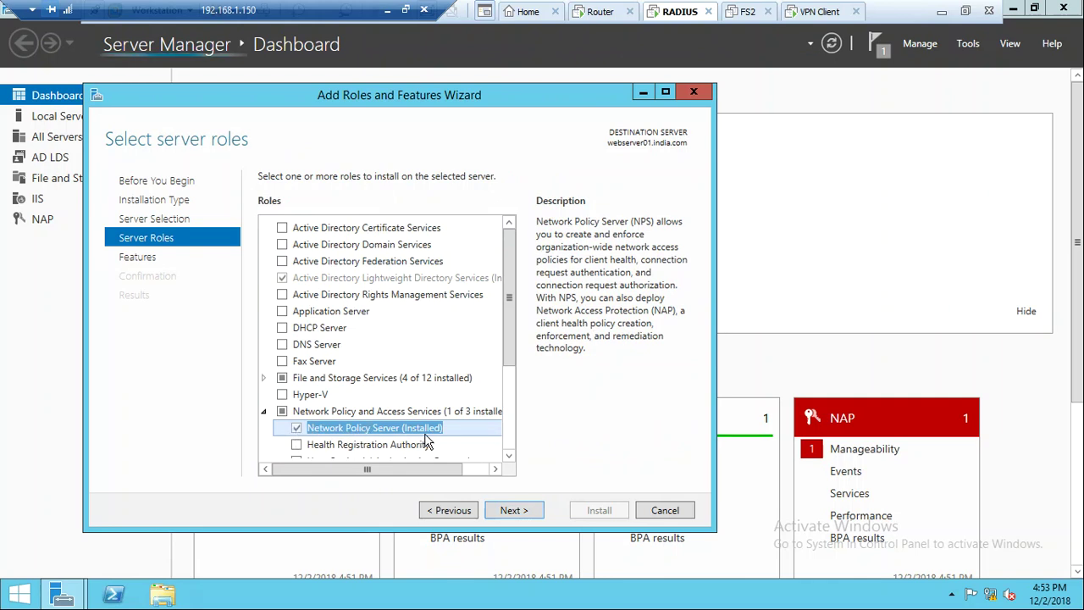
pyautogui.click(511, 512)
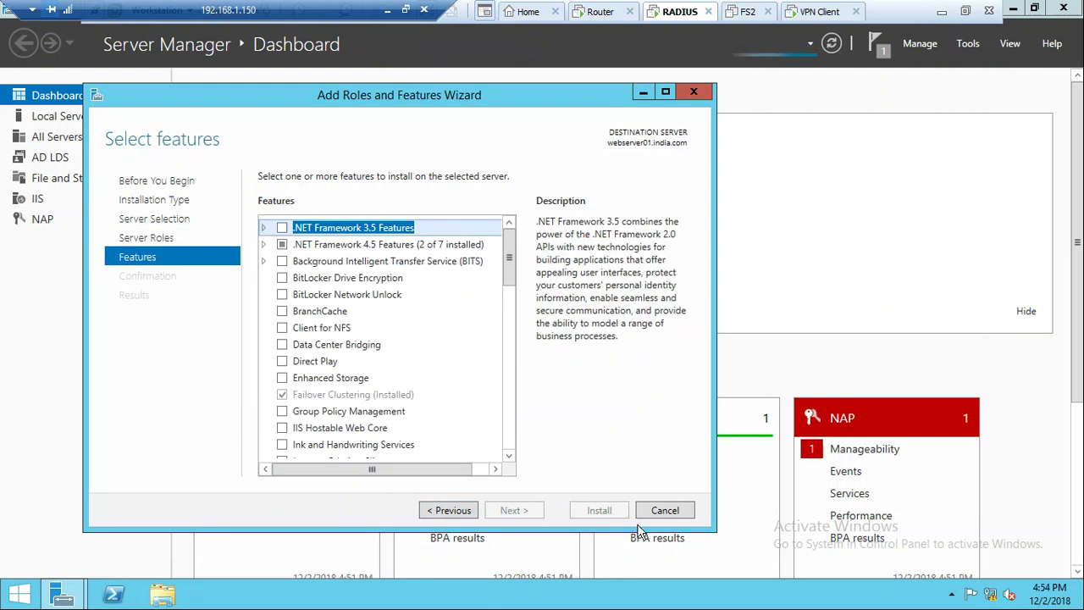
pyautogui.click(665, 511)
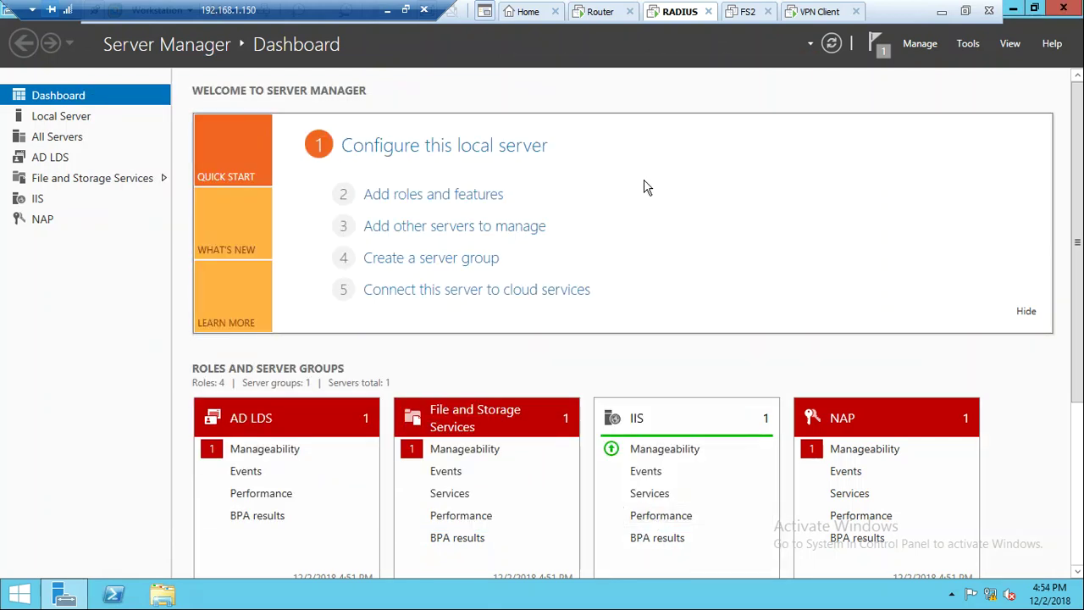
# Launch the Network Policy Server console maximized, closing the mistakenly opened Cluster-Aware Updating
pyautogui.click(968, 43)
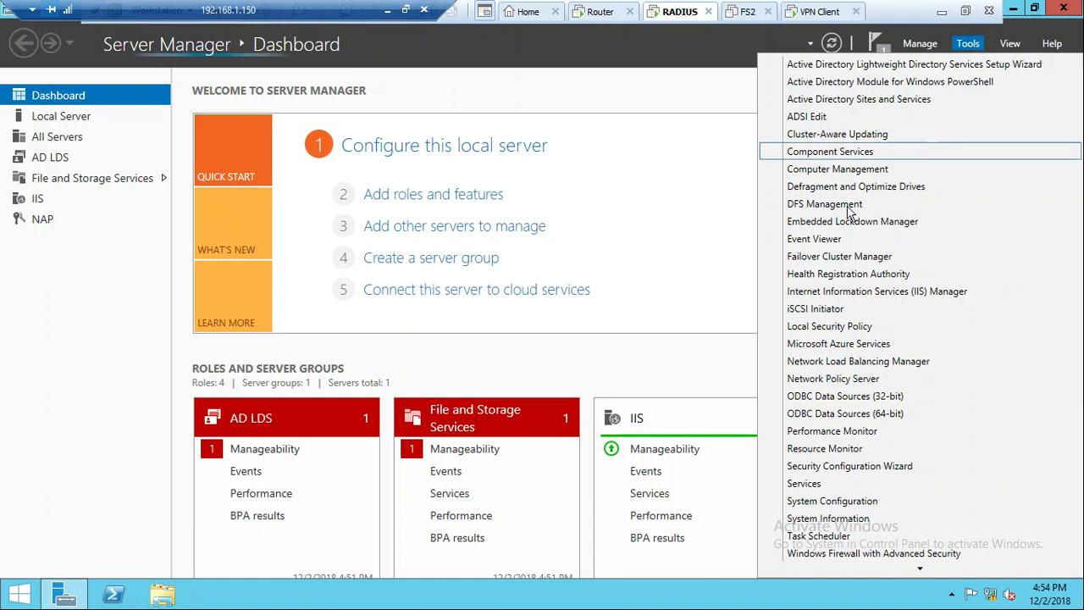
pyautogui.click(959, 134)
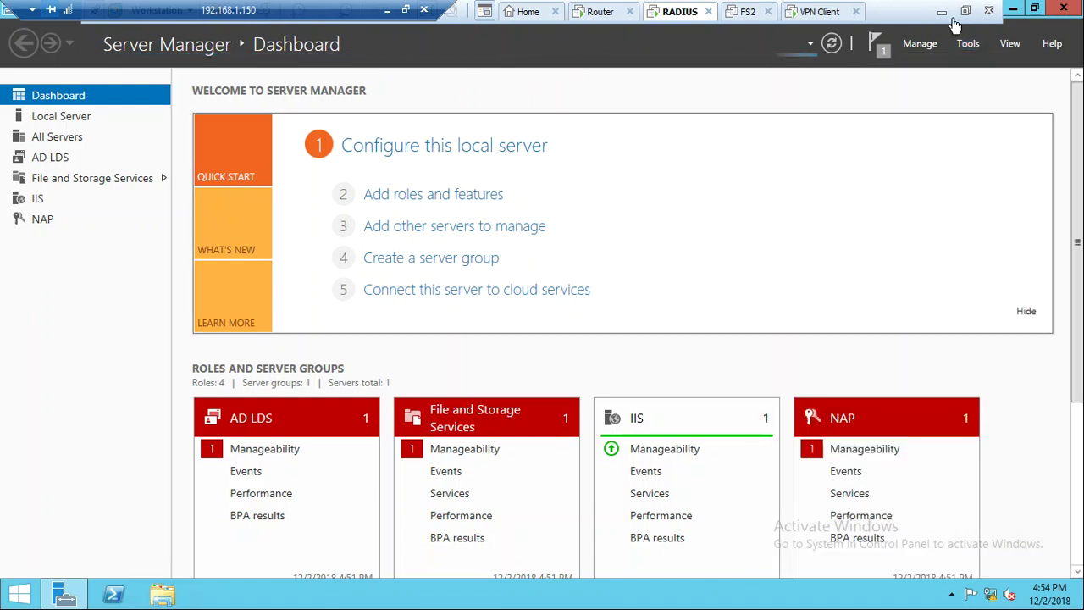
pyautogui.click(968, 44)
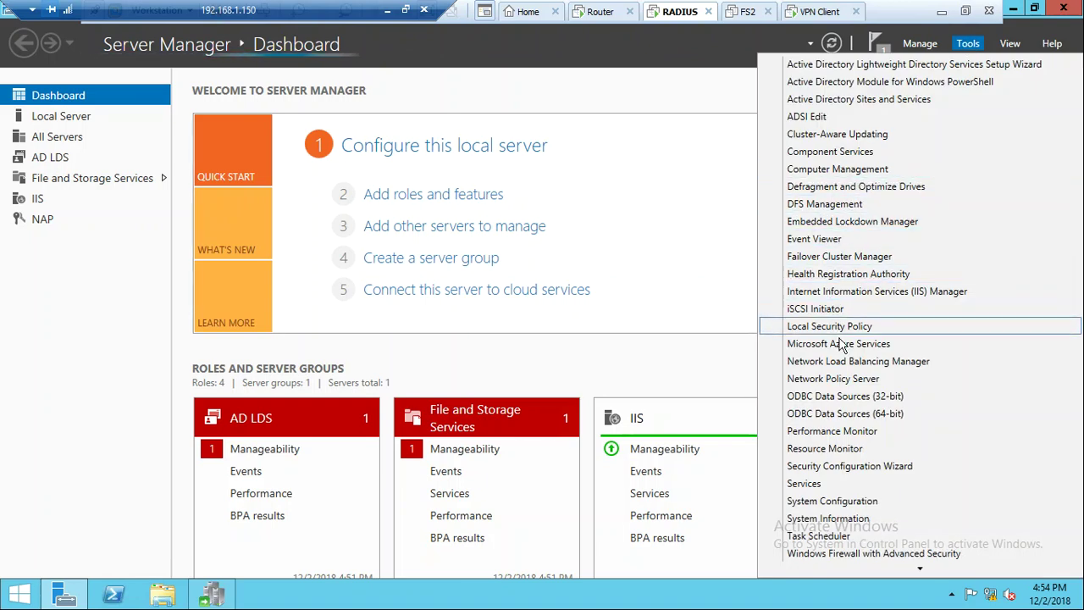
pyautogui.click(841, 379)
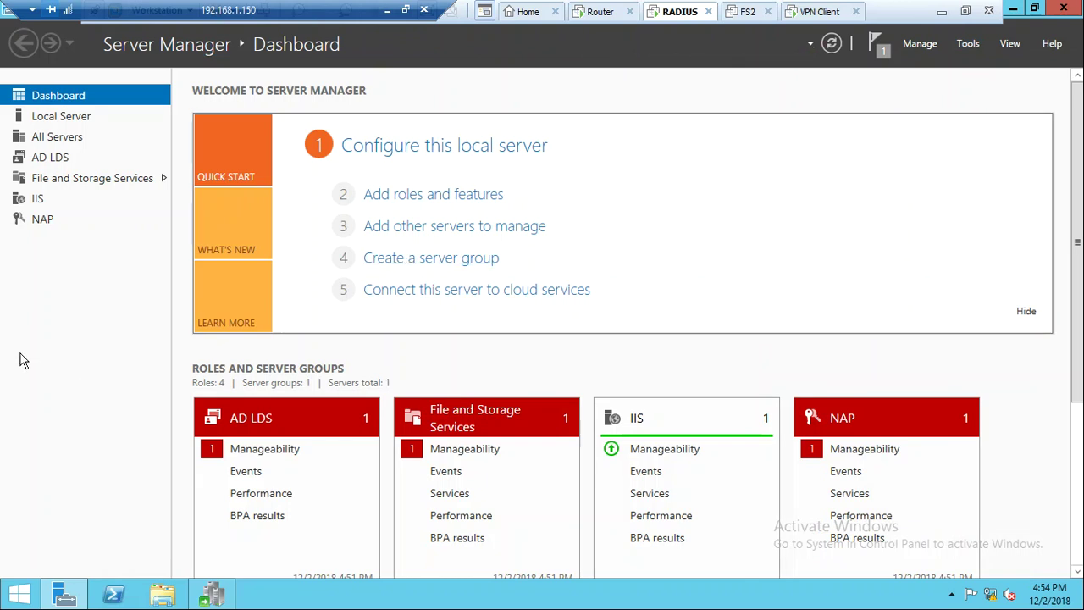
pyautogui.click(212, 593)
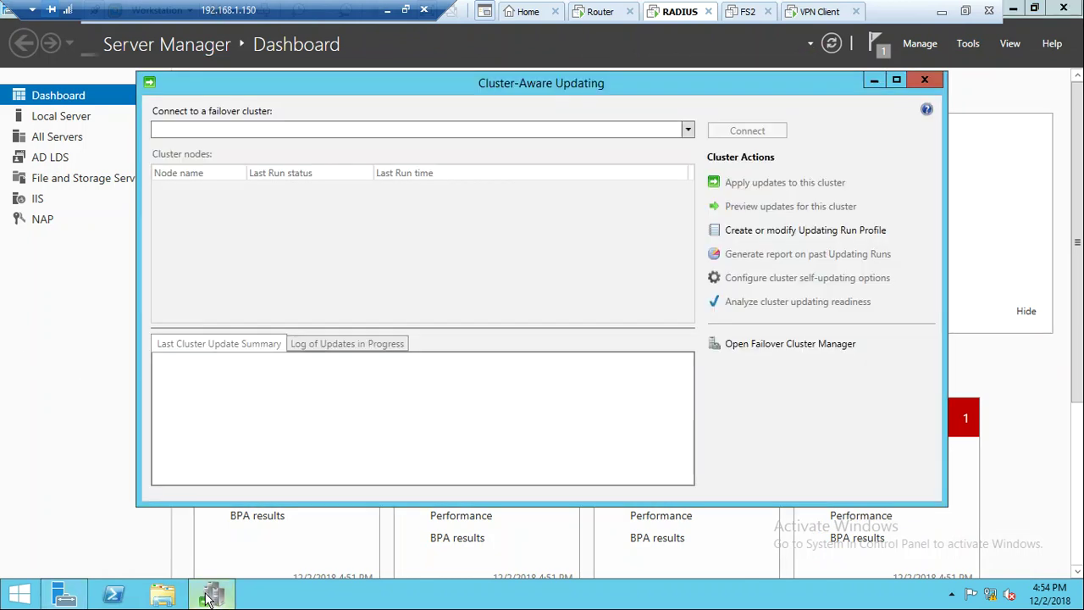
pyautogui.click(937, 81)
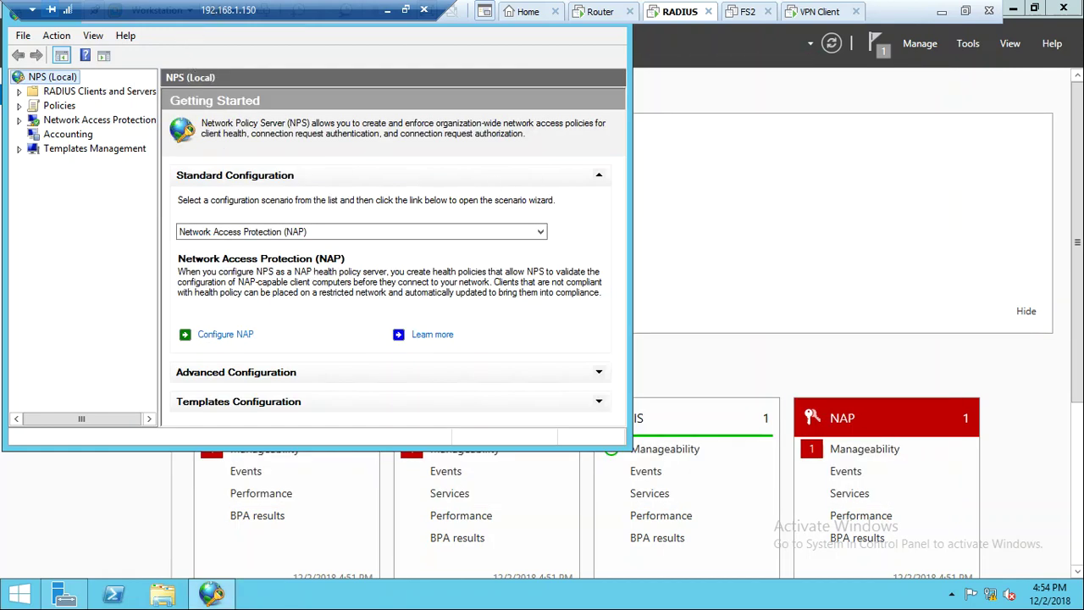
pyautogui.moveTo(191, 28); pyautogui.dragTo(330, 80)
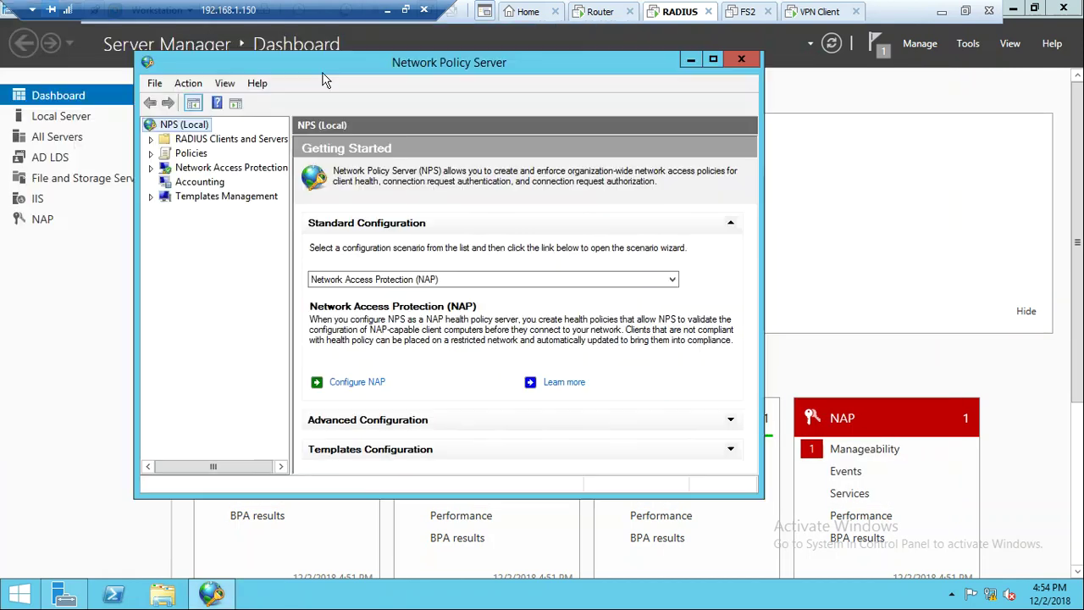
pyautogui.doubleClick(483, 66)
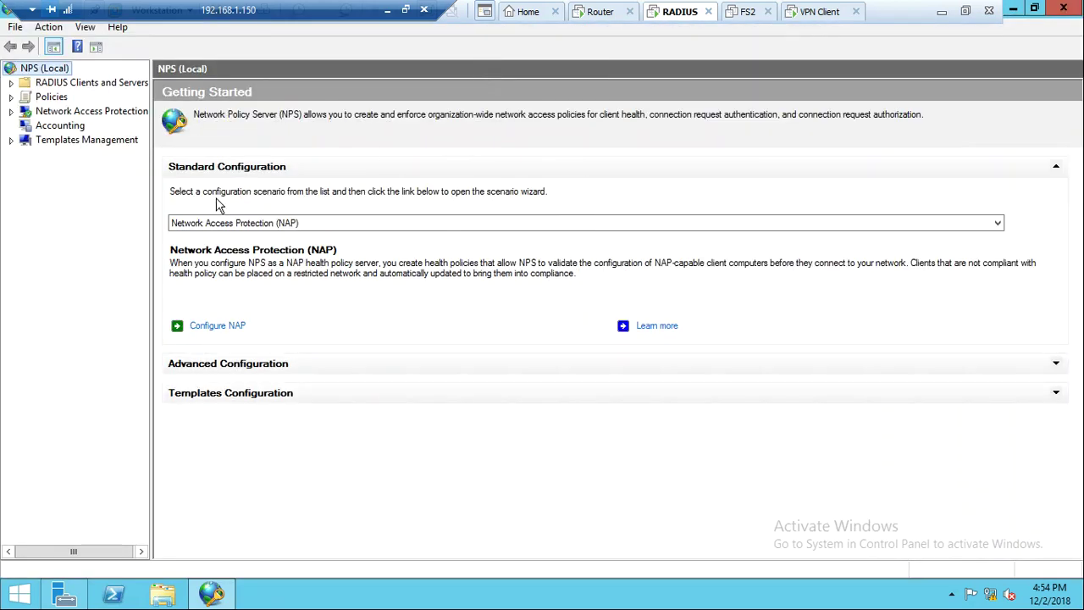
# Choose the RADIUS server for Dial-Up or VPN Connections scenario and start Configure VPN or Dial-Up
pyautogui.click(339, 223)
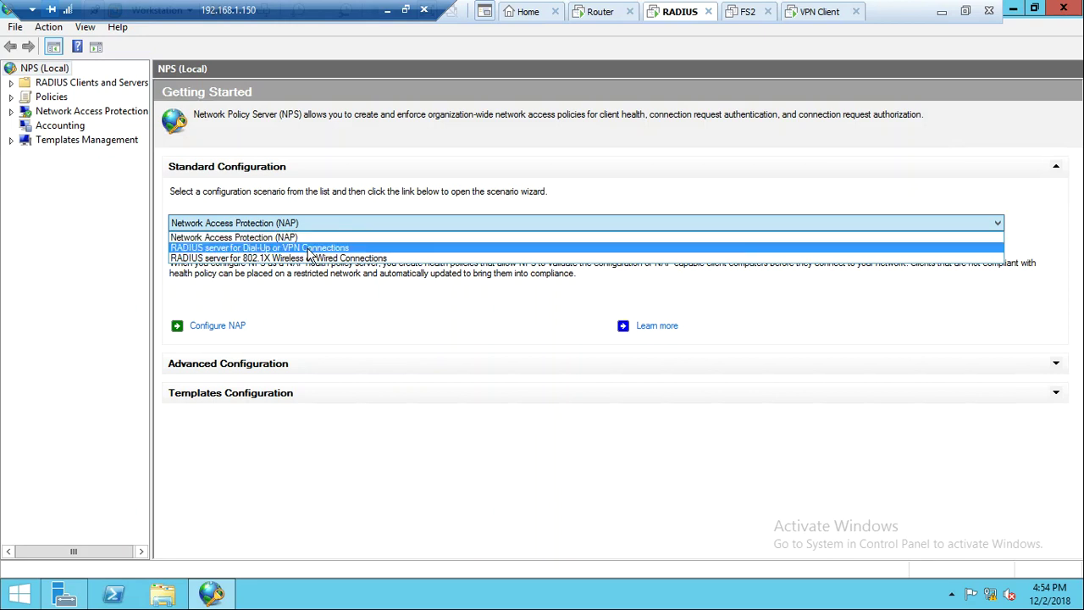
pyautogui.click(310, 248)
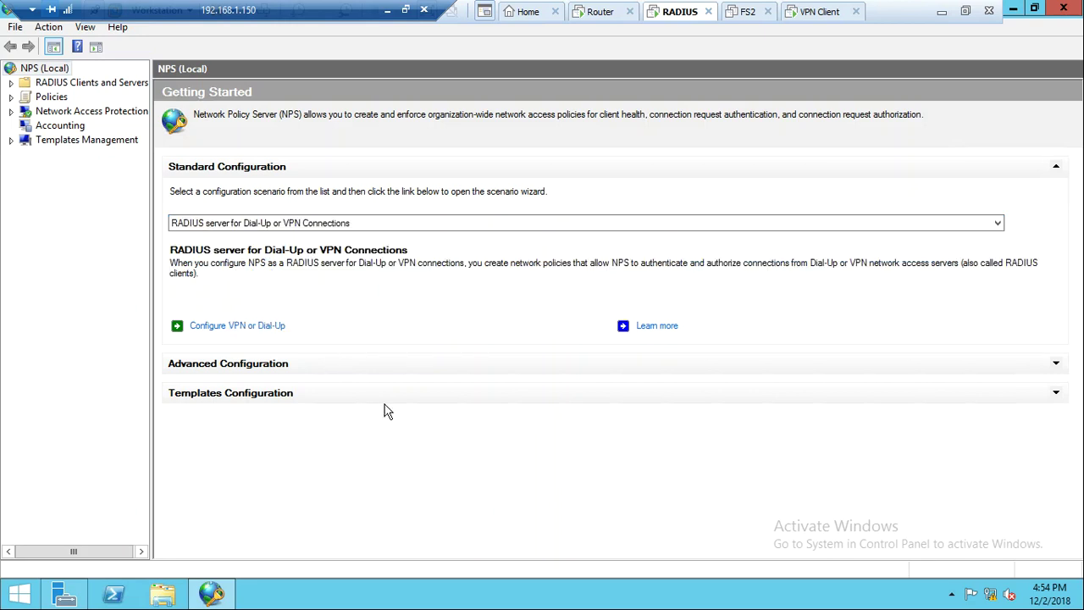
pyautogui.click(266, 329)
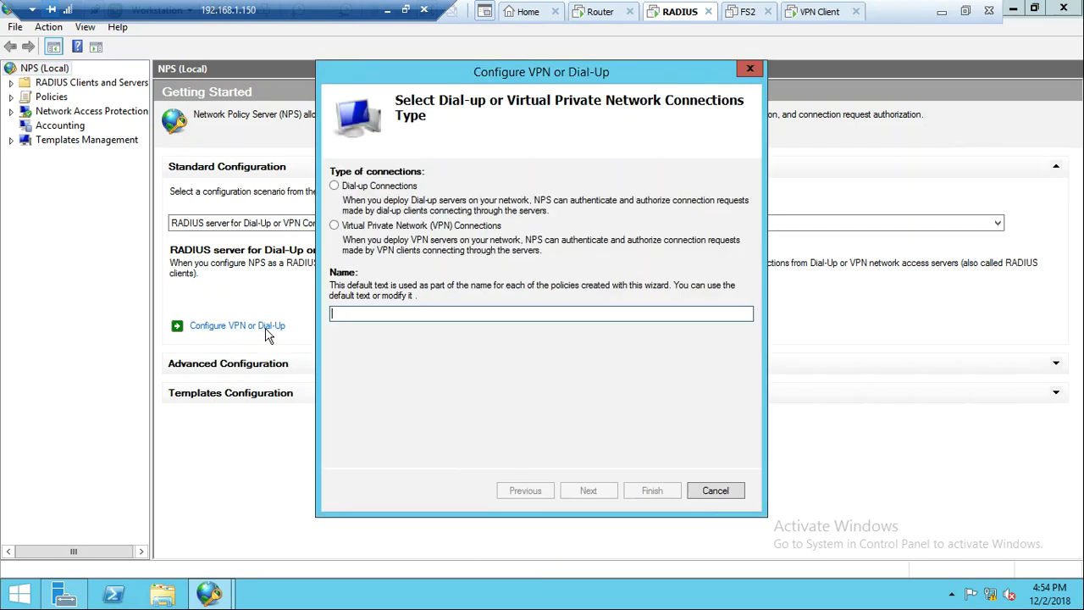
# Select Virtual Private Network (VPN) Connections and open a blank New RADIUS Client form
pyautogui.click(391, 231)
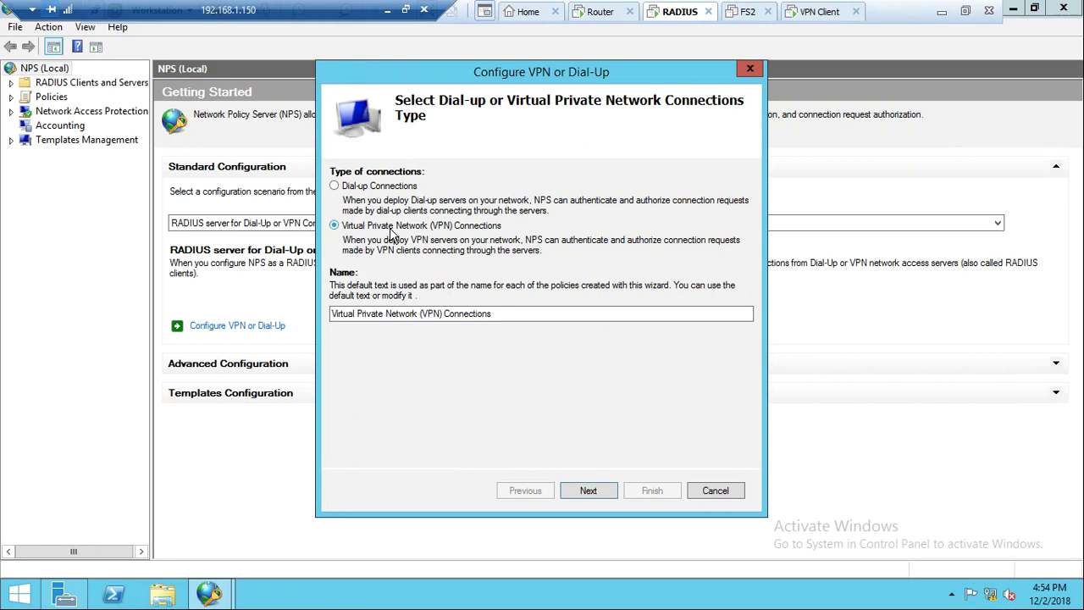
pyautogui.click(593, 495)
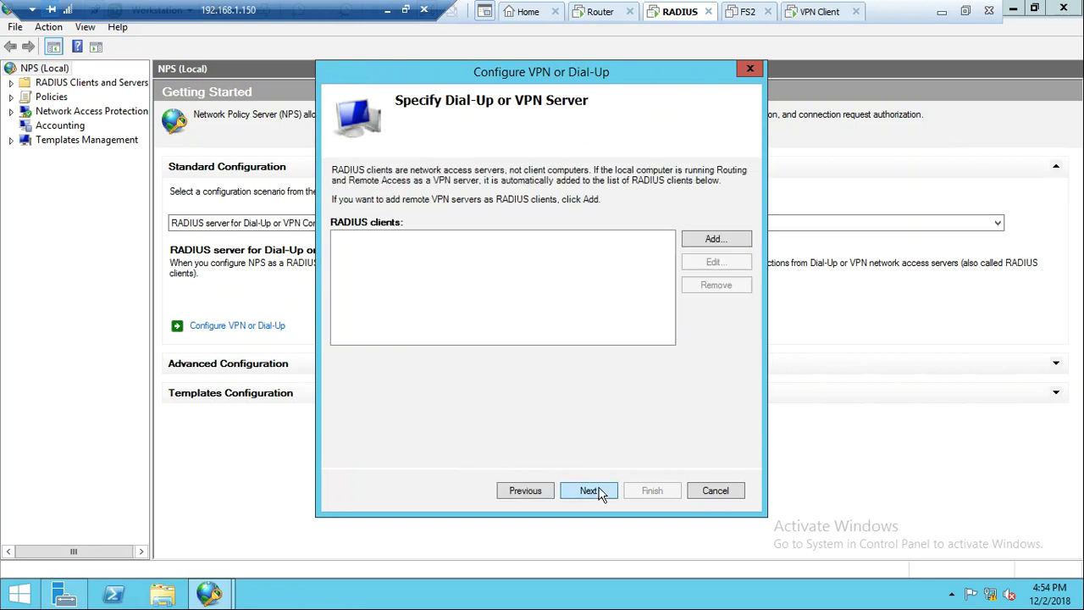
pyautogui.click(726, 251)
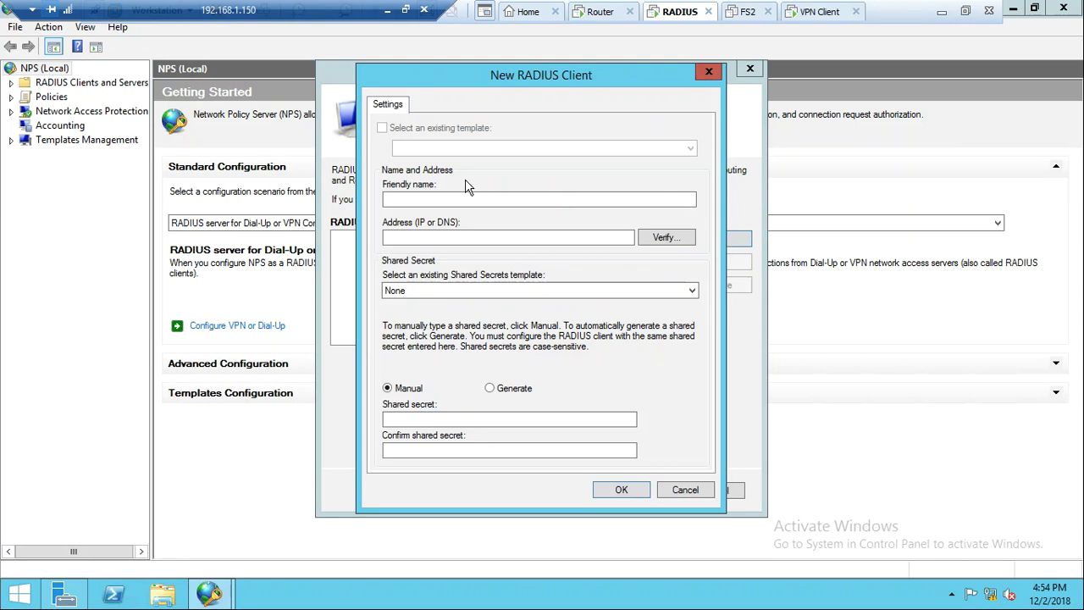
pyautogui.click(603, 11)
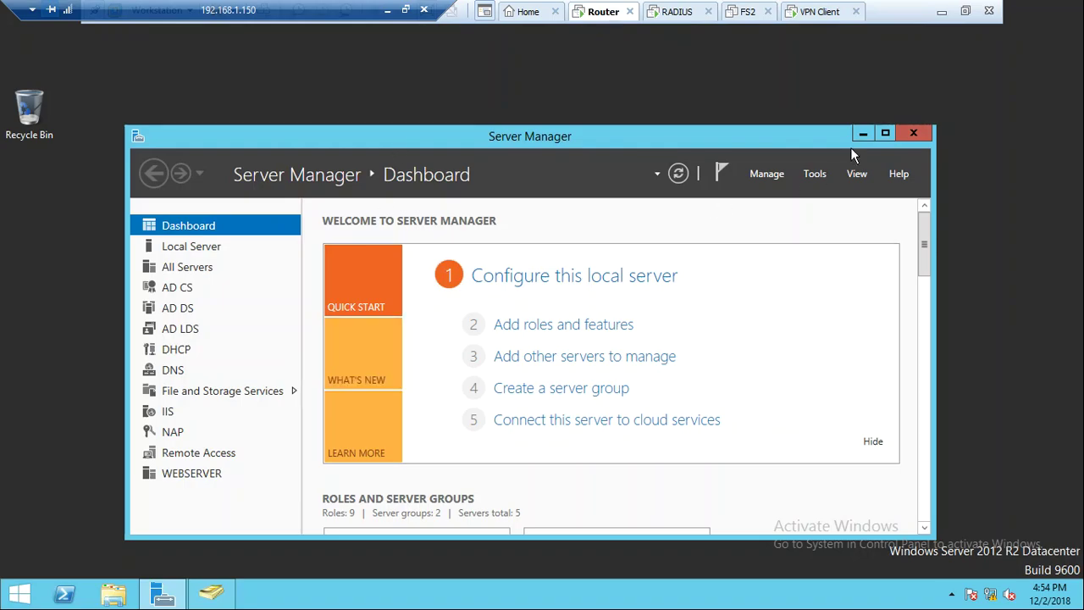
# On the Router machine, run sysdm.cpl to read the full computer name DC01.india.com
pyautogui.click(862, 134)
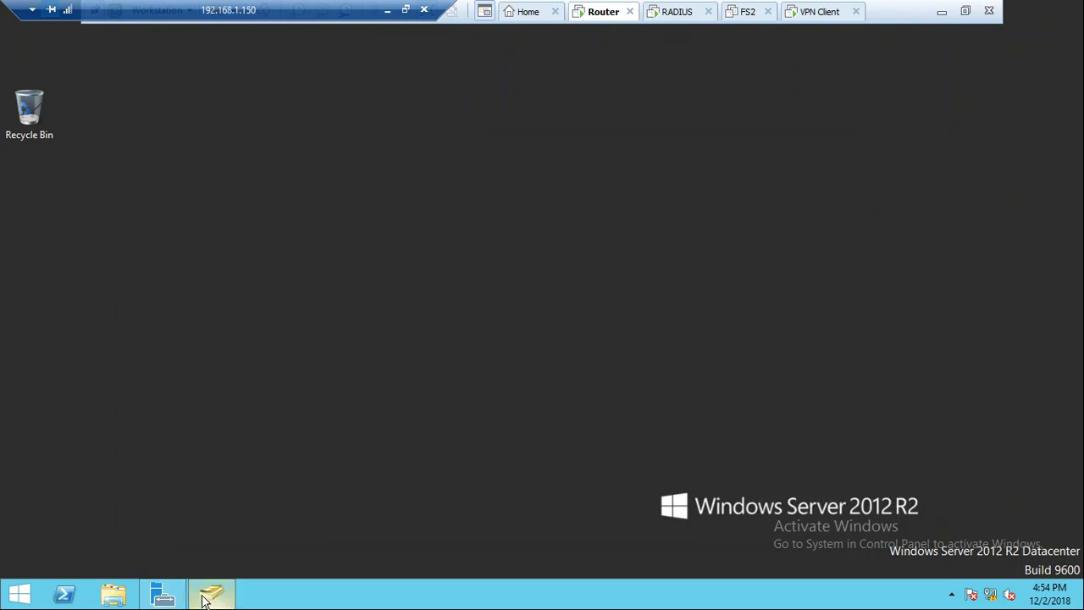
pyautogui.click(207, 595)
pyautogui.click(207, 597)
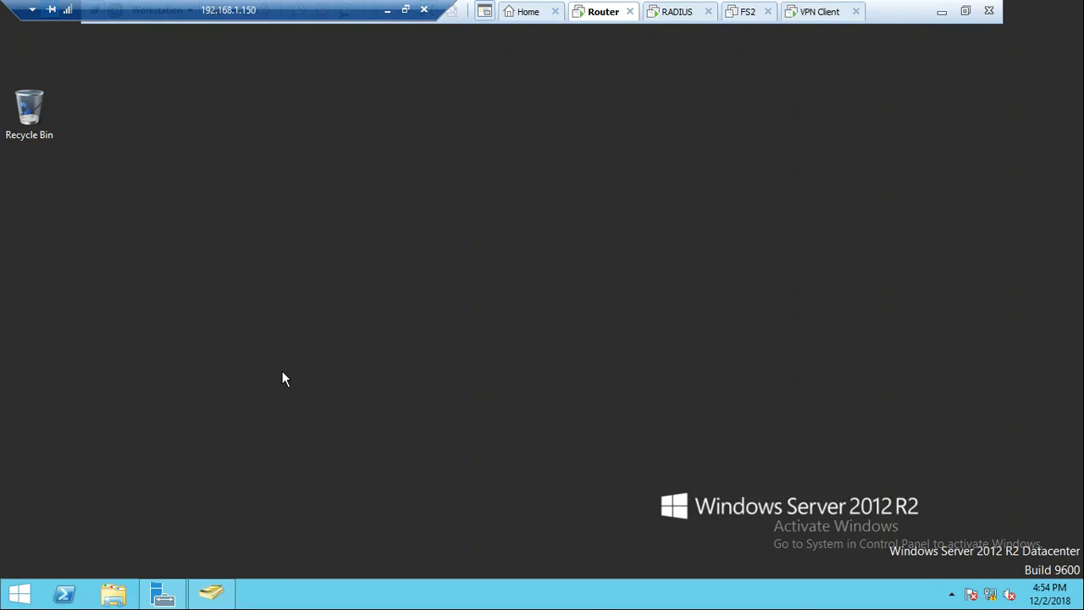
pyautogui.press('super+r')
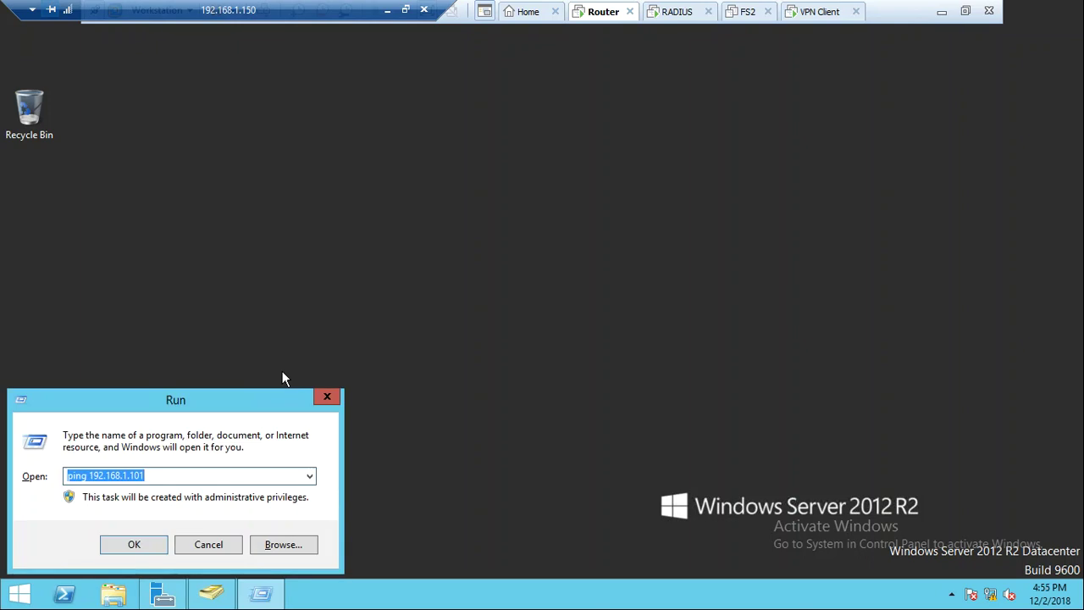
pyautogui.write('sysdm.')
pyautogui.write('sysdm.cpl')
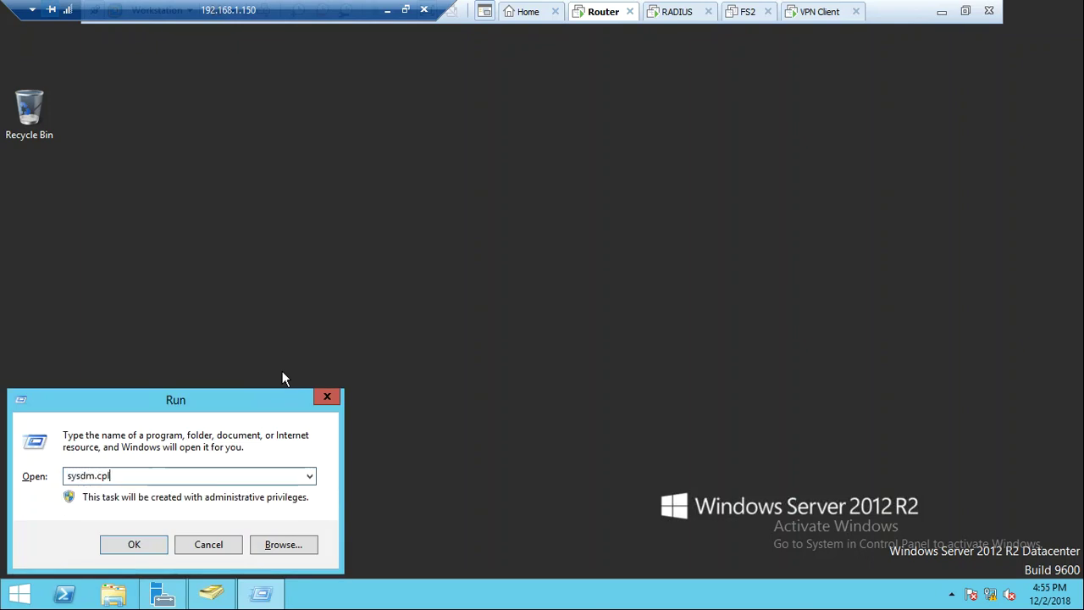
pyautogui.press('Return')
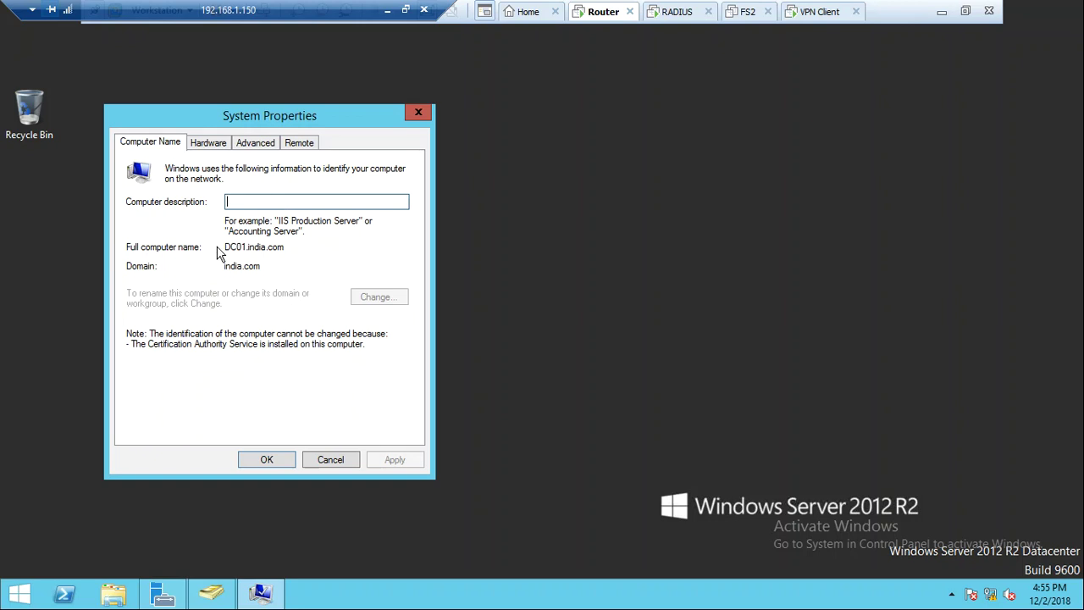
pyautogui.moveTo(252, 249); pyautogui.dragTo(226, 246)
pyautogui.click(288, 248)
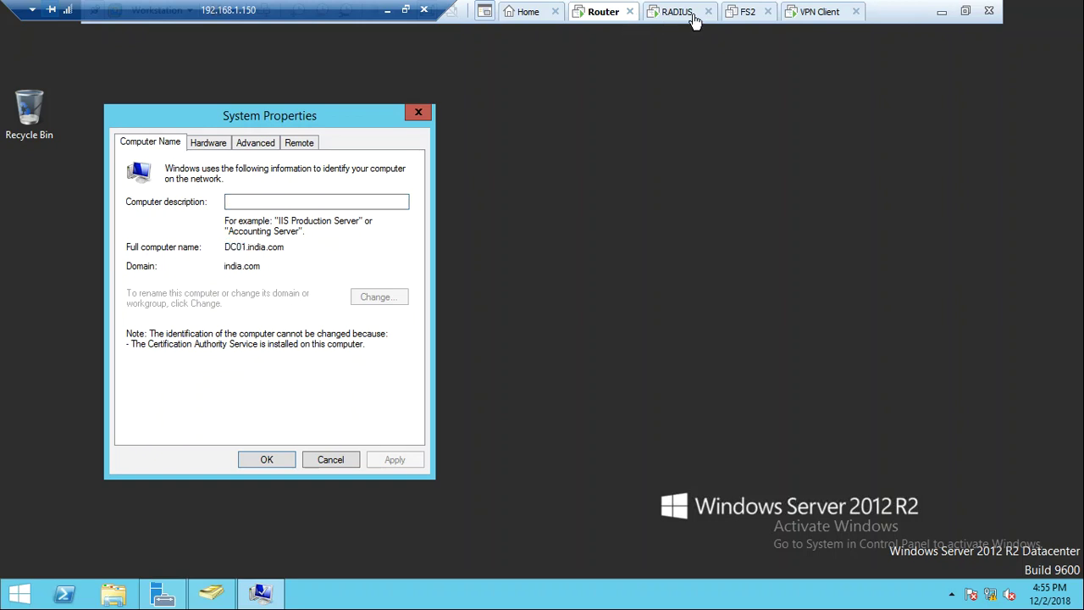
pyautogui.click(688, 13)
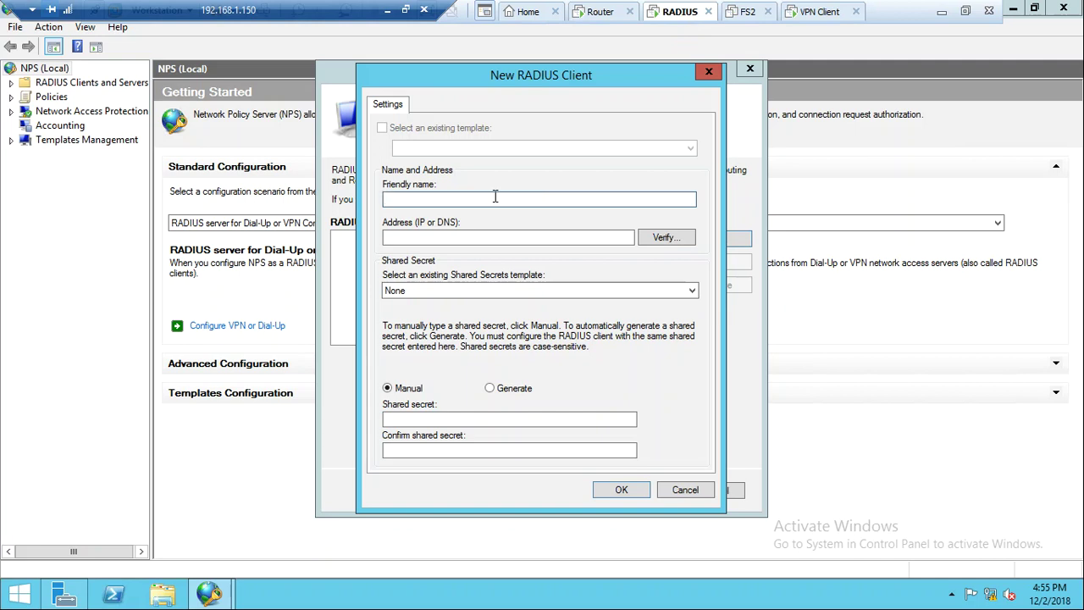
# Open address verification for the new RADIUS client and begin entering the router's 192.168.1 address
pyautogui.click(665, 237)
pyautogui.click(540, 222)
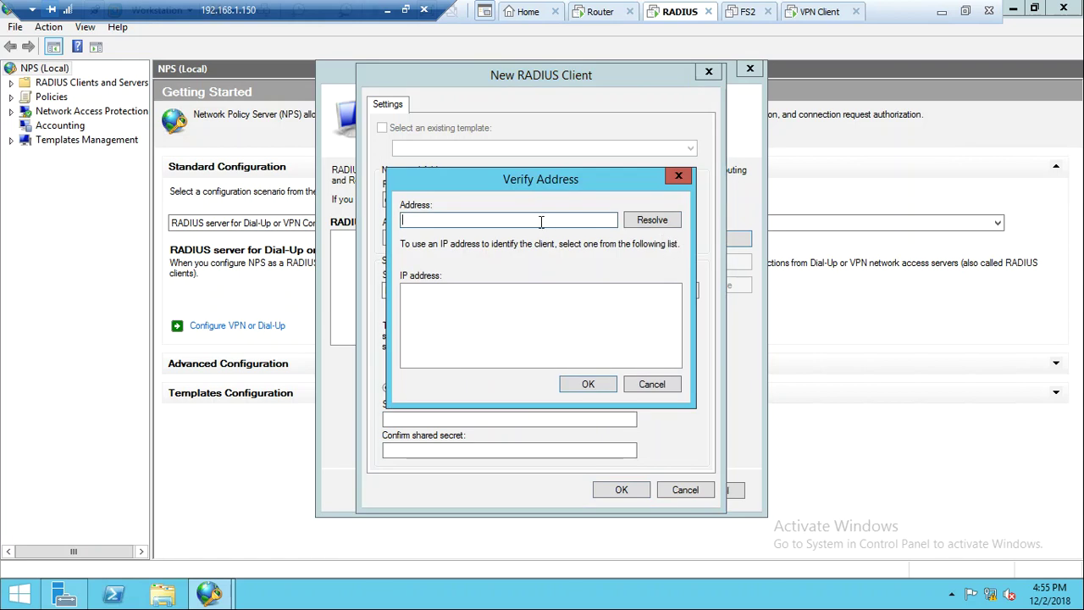
pyautogui.write('192.168.1')
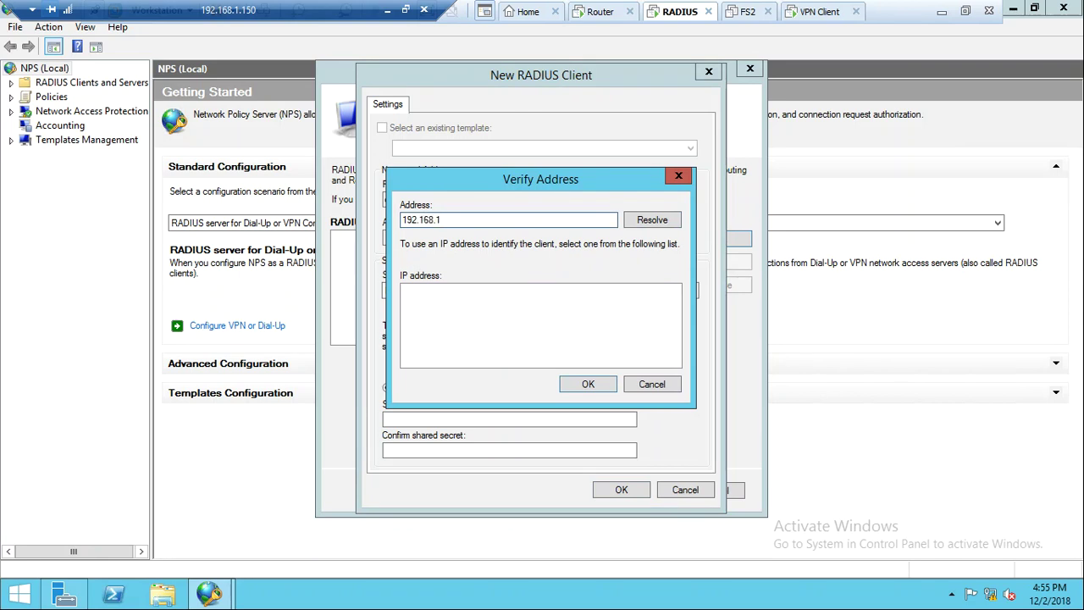
pyautogui.write('10')
pyautogui.press('BackSpace')
pyautogui.click(601, 12)
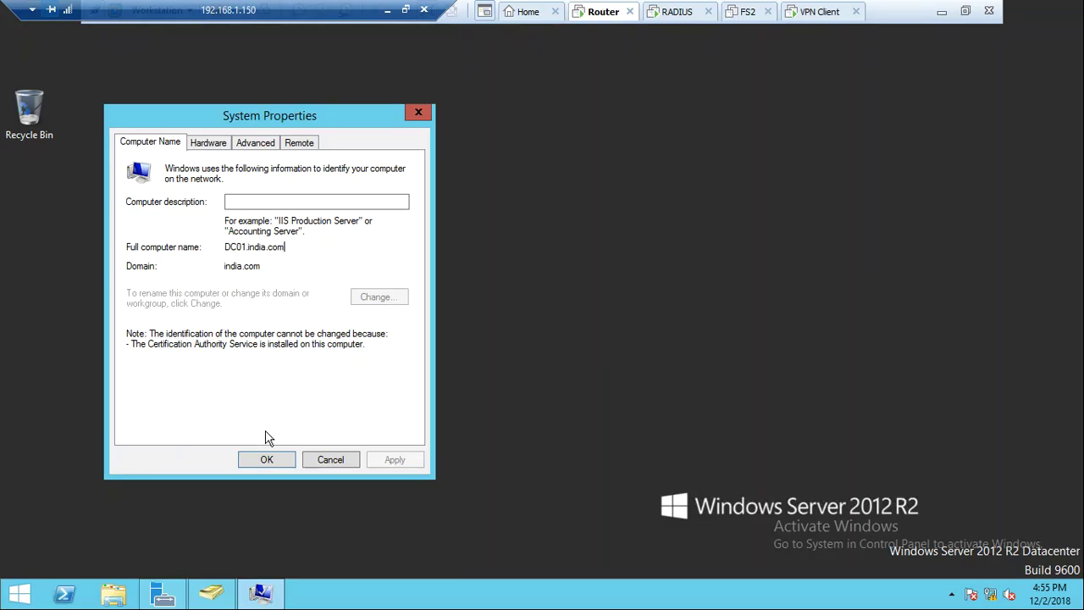
# Open Network Connections with ncpa.cpl and review the Lan 1 and Lan2 connection details
pyautogui.click(330, 460)
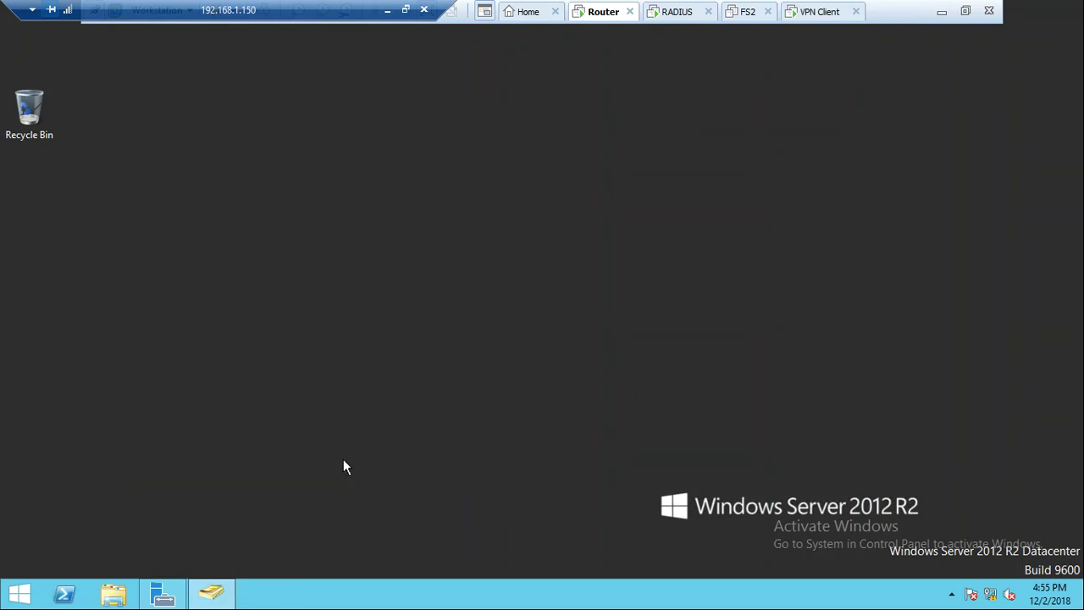
pyautogui.press('super+r')
pyautogui.write('nc')
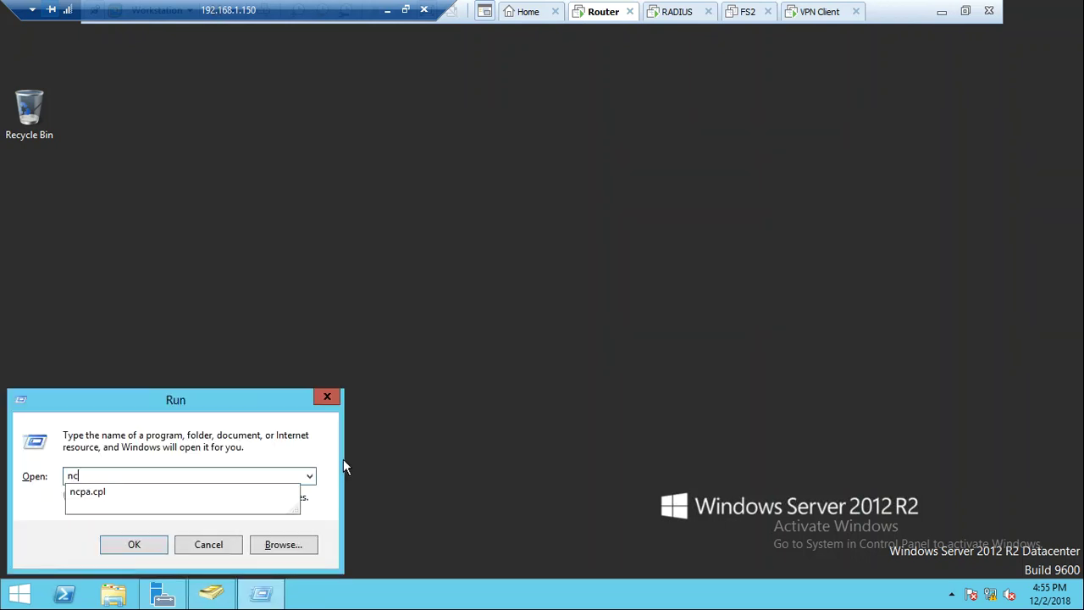
pyautogui.press('Down')
pyautogui.press('Return')
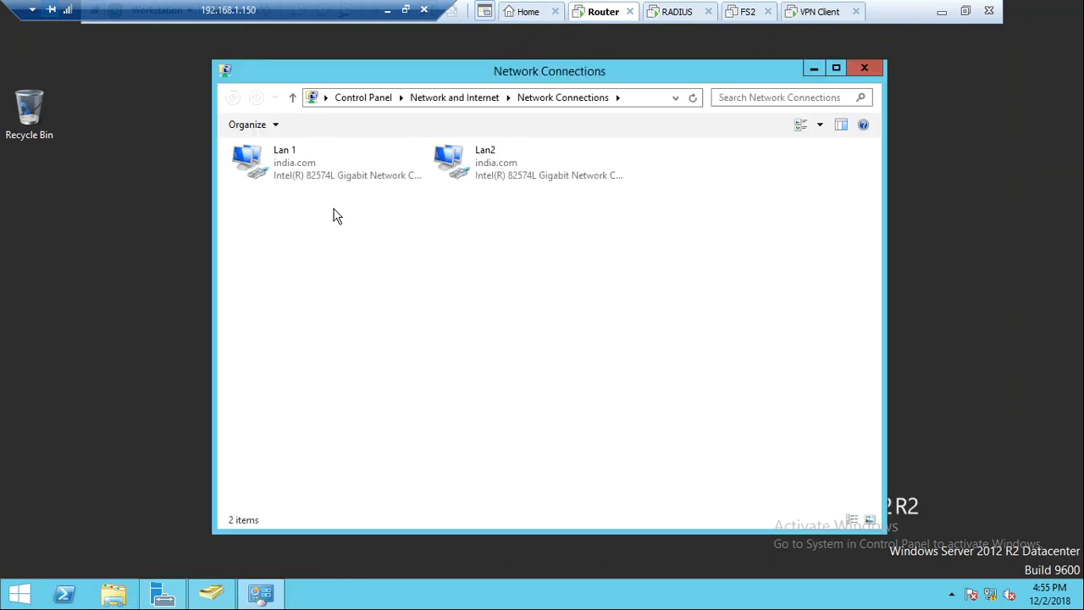
pyautogui.doubleClick(311, 150)
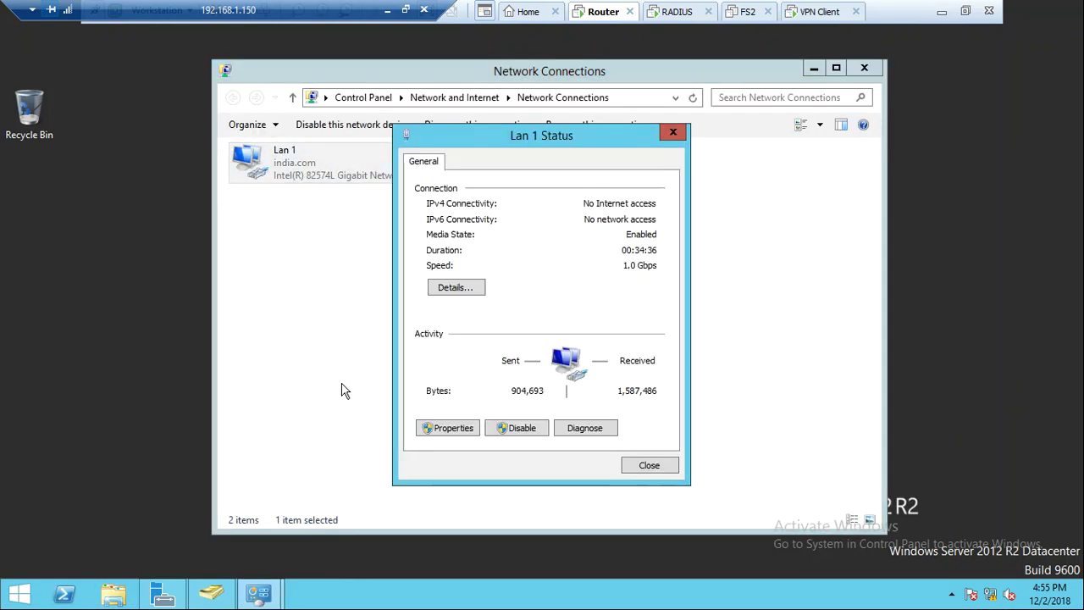
pyautogui.hotkey('alt', 'e')
pyautogui.press('Escape')
pyautogui.press('Escape')
pyautogui.doubleClick(508, 178)
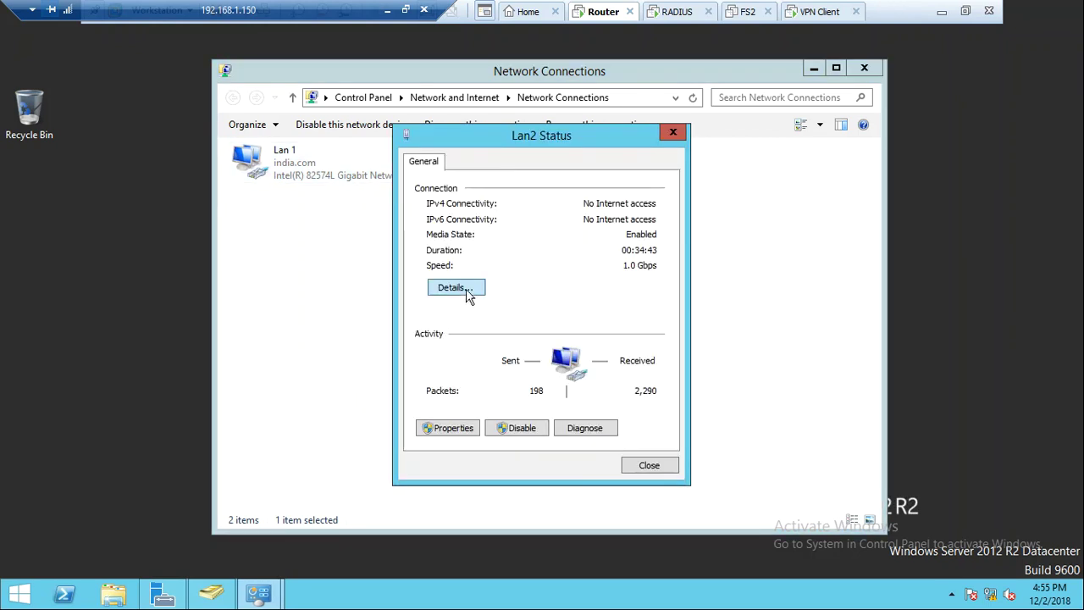
pyautogui.click(467, 292)
pyautogui.press('Escape')
pyautogui.press('Escape')
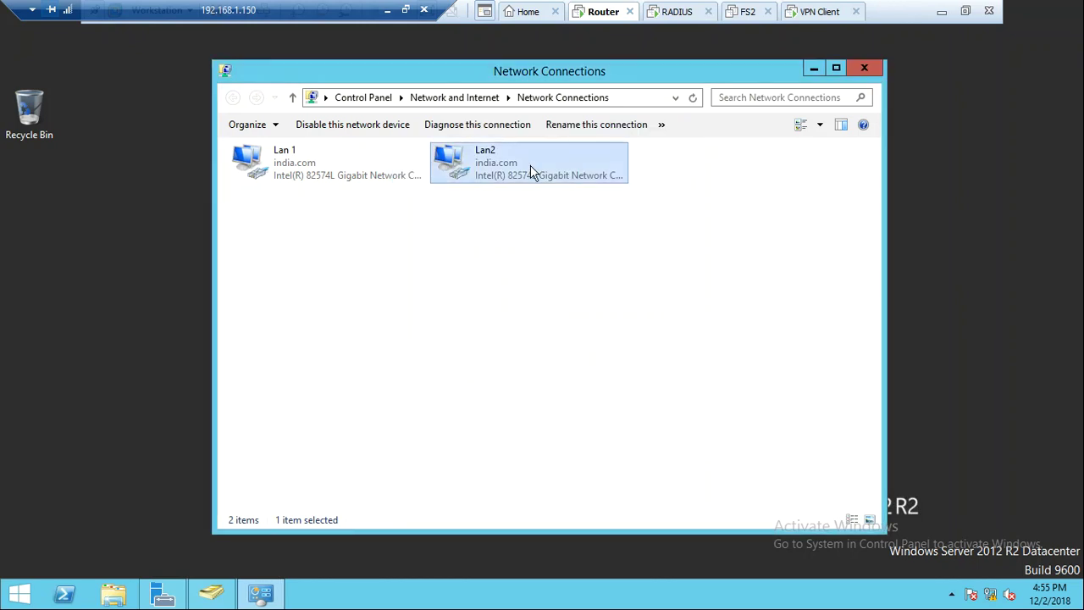
# Disable the router's Lan2 adapter, leaving Lan 1 connected
pyautogui.rightClick(530, 165)
pyautogui.click(573, 176)
pyautogui.click(460, 294)
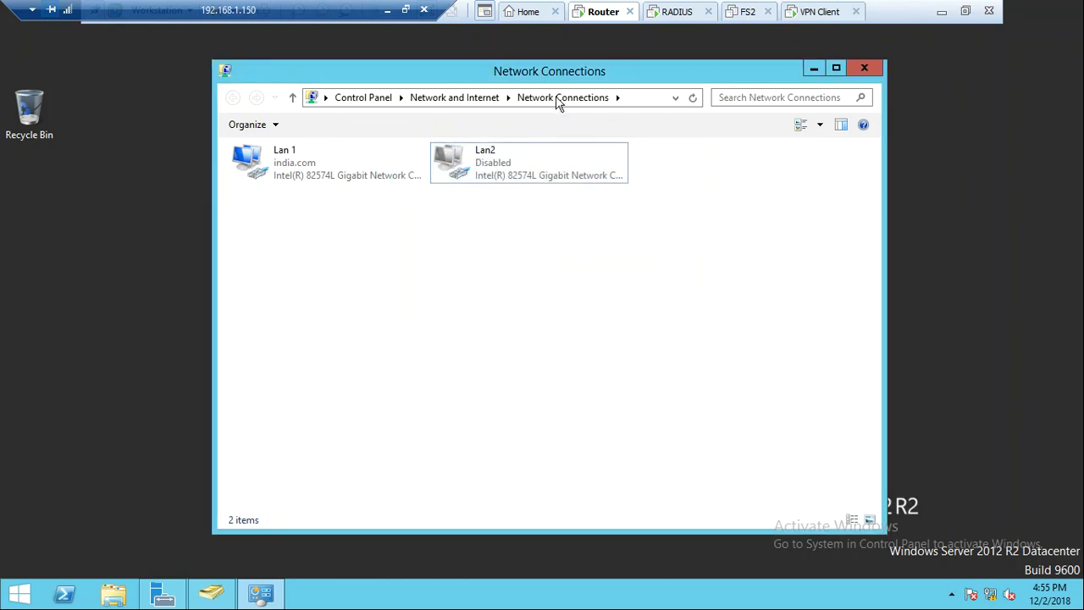
pyautogui.click(661, 14)
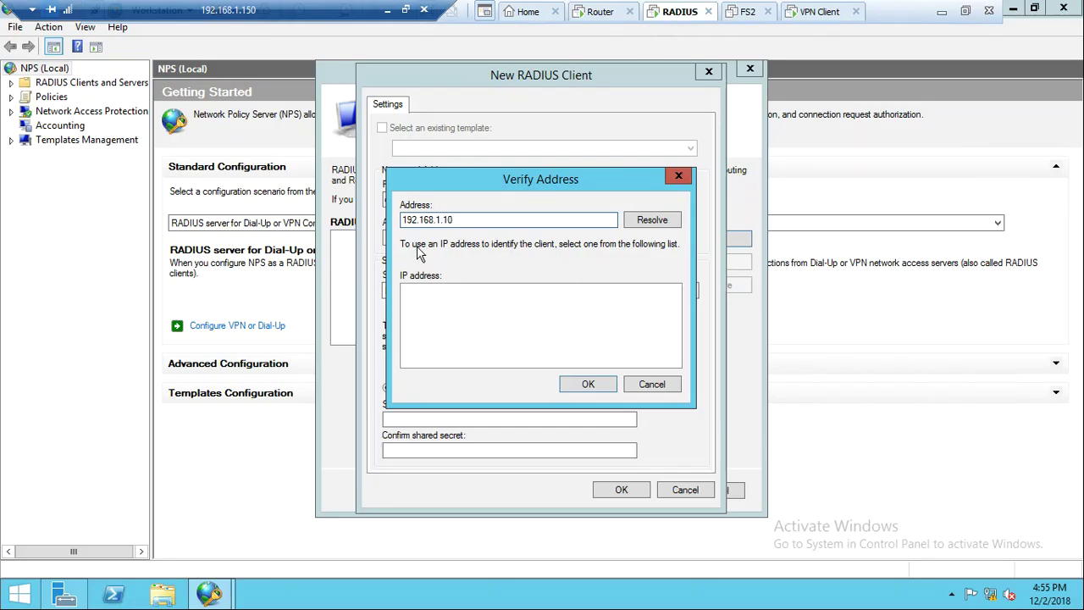
# Add dc01 (resolved to 192.168.1.100) as a RADIUS client, entering and confirming a manual shared secret
pyautogui.click(652, 220)
pyautogui.click(588, 385)
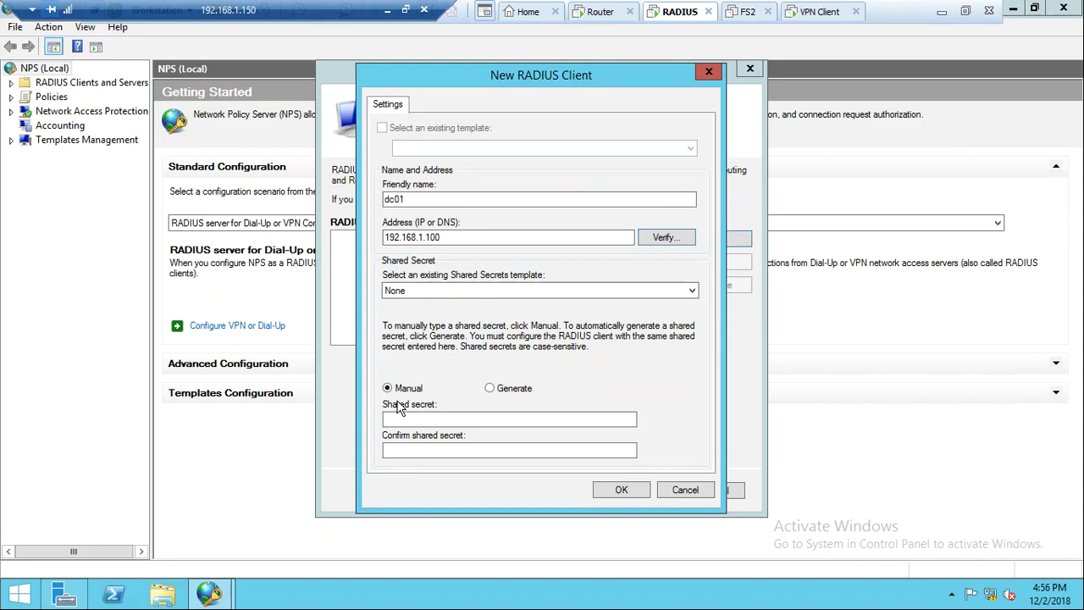
pyautogui.click(428, 416)
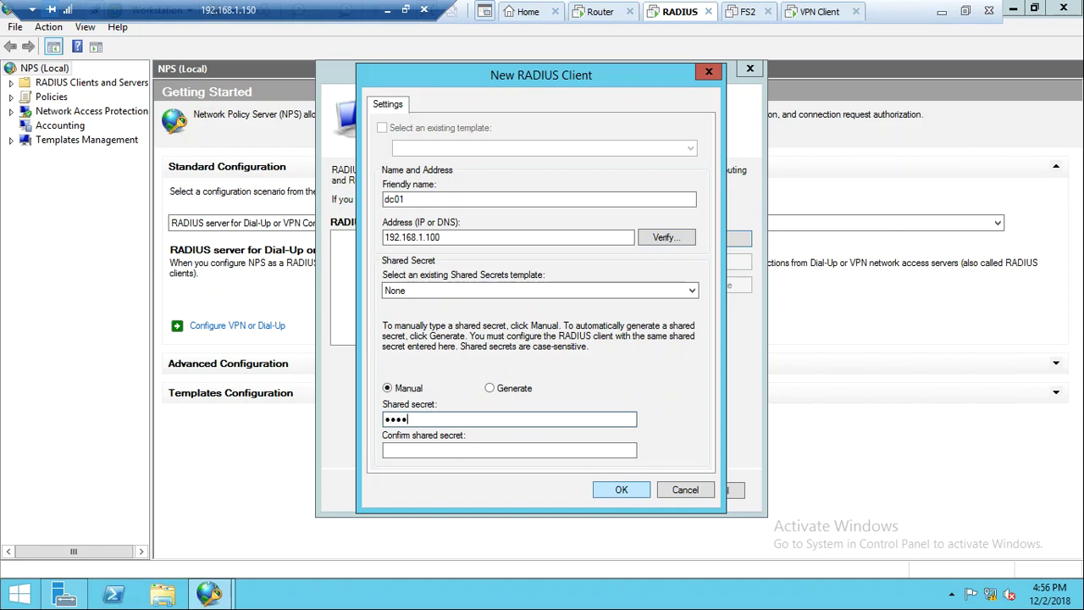
pyautogui.write('Password1')
pyautogui.press('Tab')
pyautogui.write('Pa')
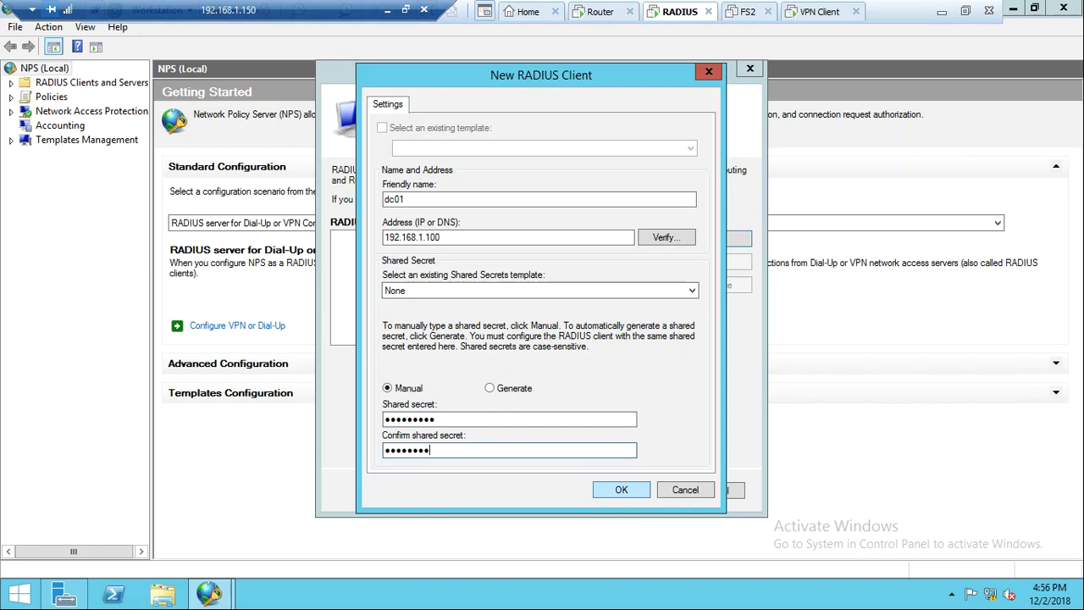
pyautogui.write('ssword1')
pyautogui.click(623, 489)
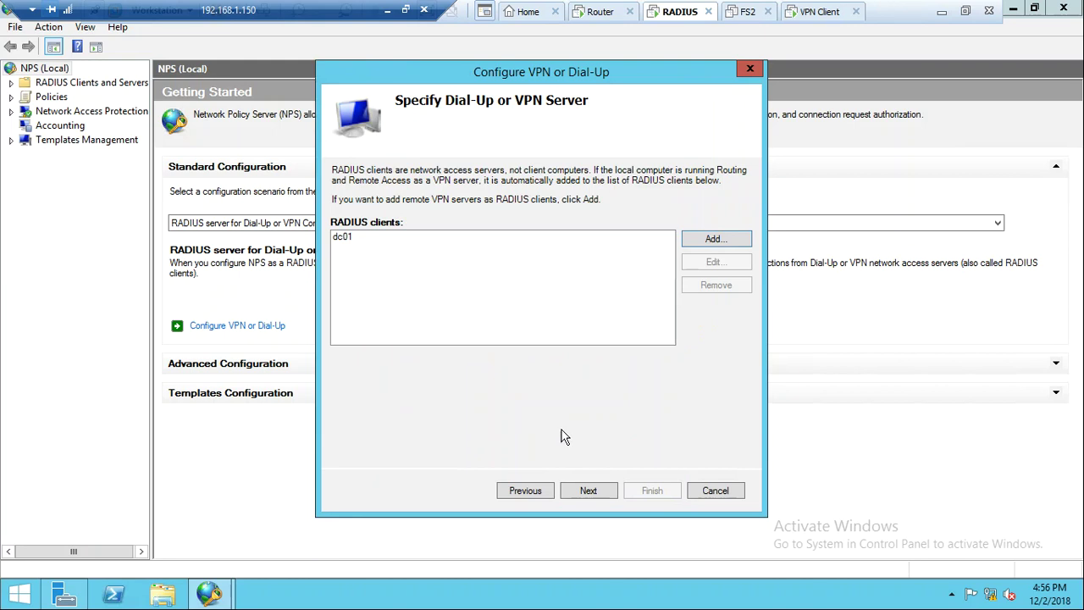
# Keep MS-CHAPv2 authentication and add the INDIA\VPNUSERS group to the VPN policy
pyautogui.click(583, 492)
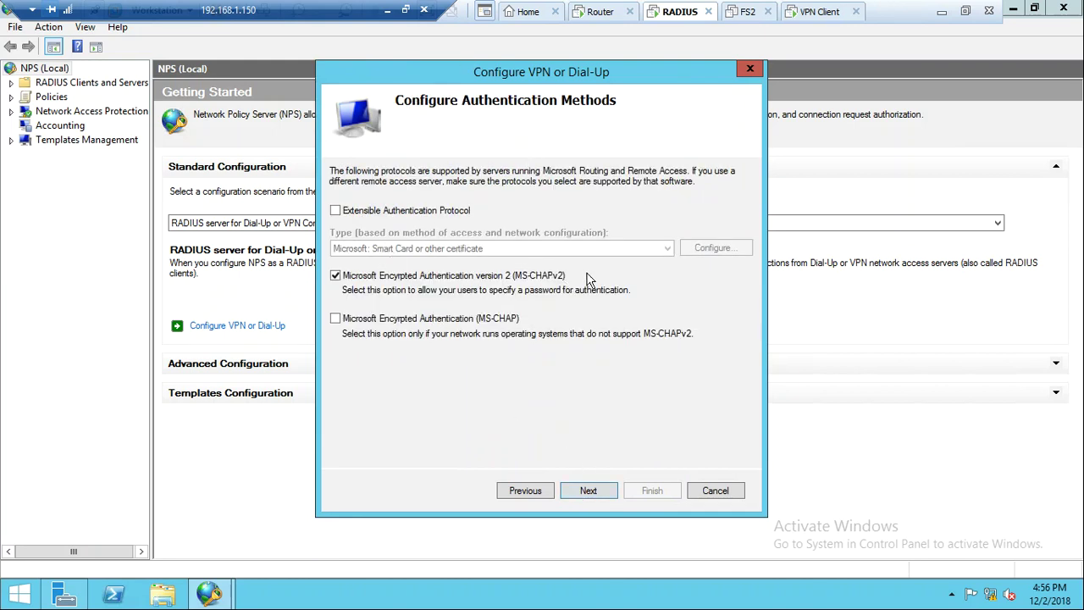
pyautogui.click(592, 493)
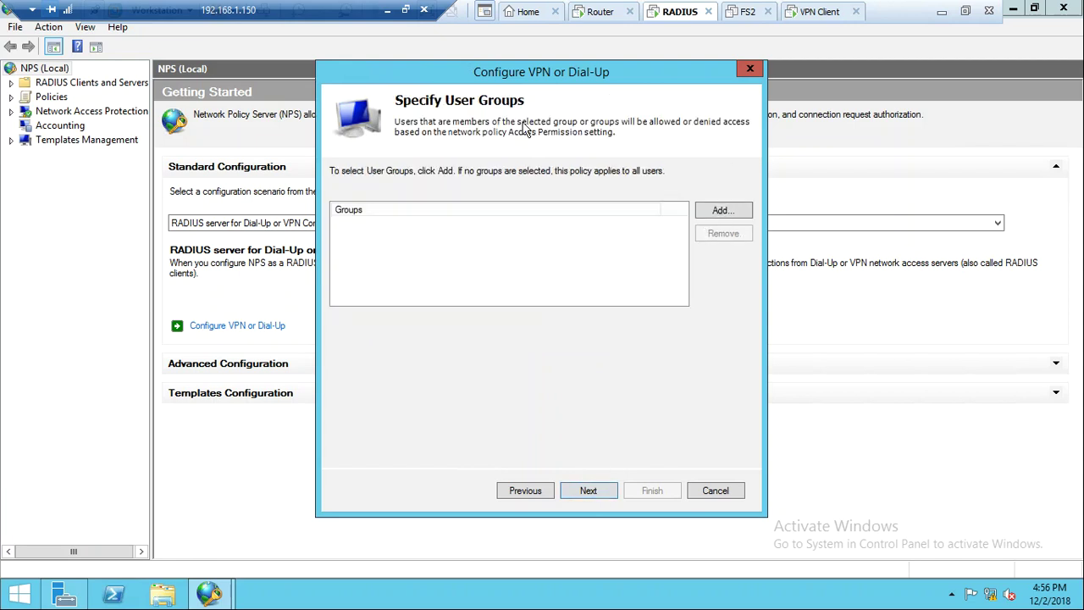
pyautogui.click(727, 212)
pyautogui.click(388, 269)
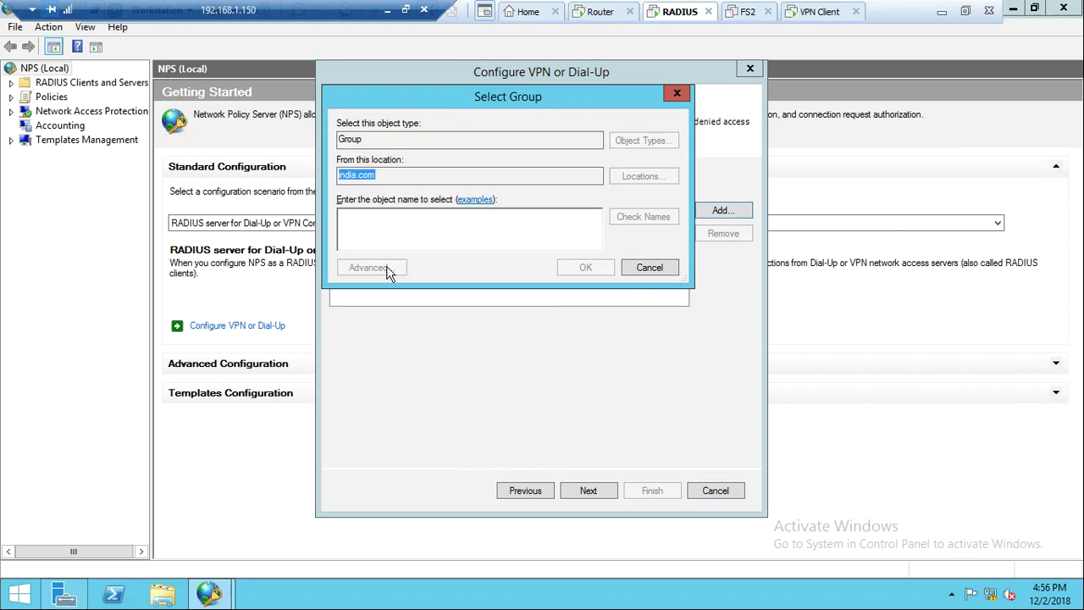
pyautogui.click(688, 279)
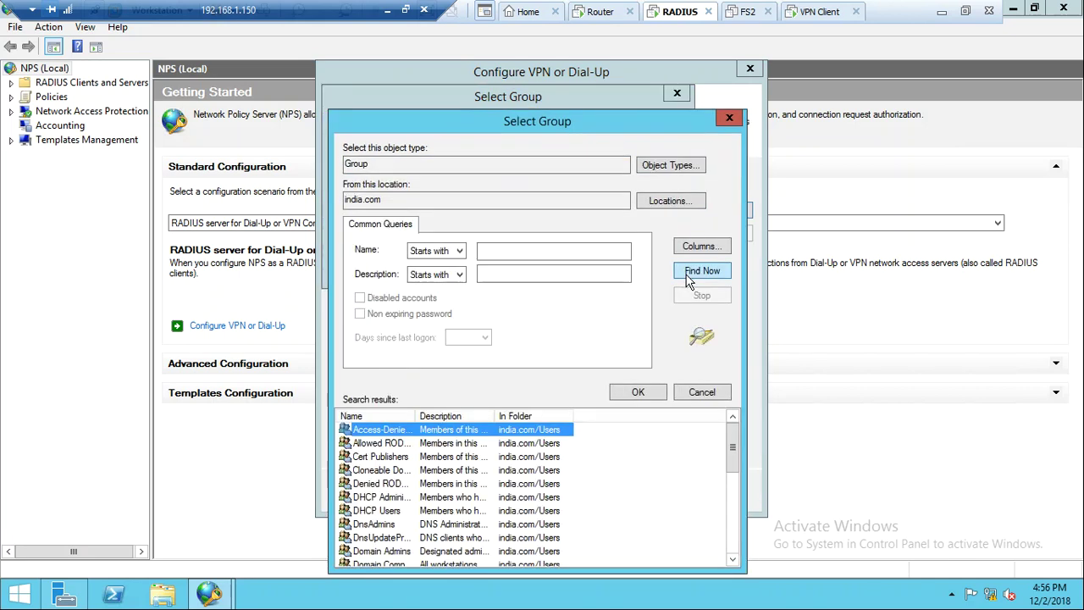
pyautogui.press('v')
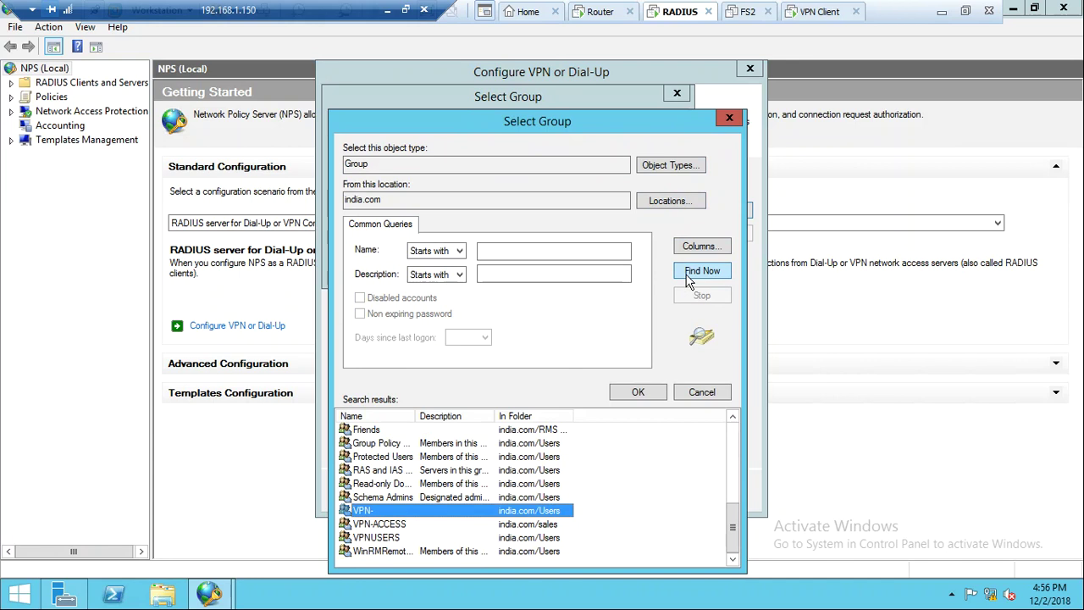
pyautogui.press('v')
pyautogui.press('v')
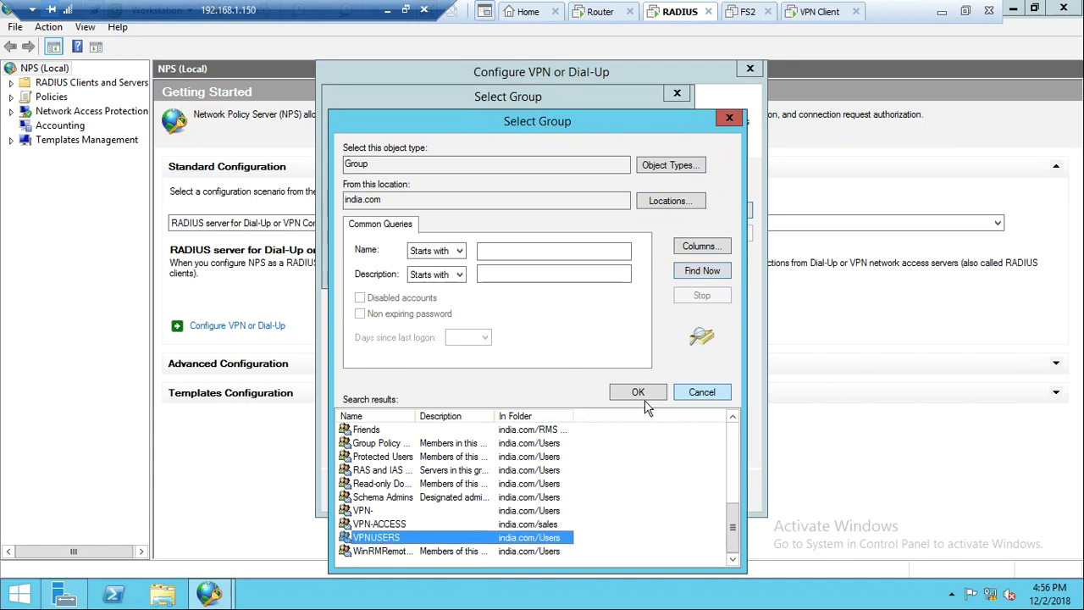
pyautogui.click(638, 392)
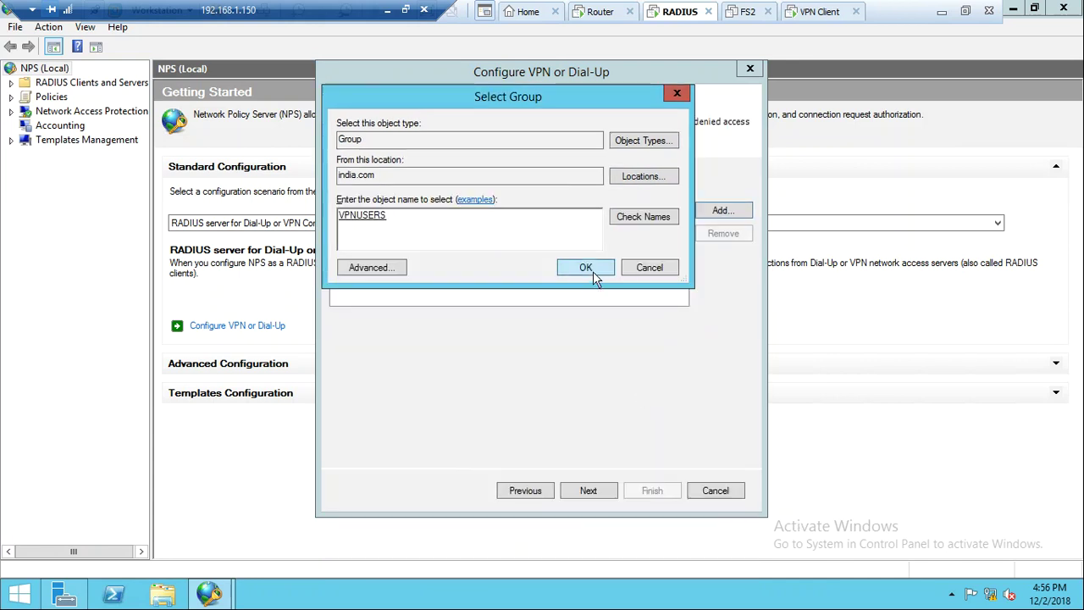
pyautogui.click(587, 269)
# Accept no IP filters, all encryption strengths and the default realm, then finish the wizard
pyautogui.click(582, 500)
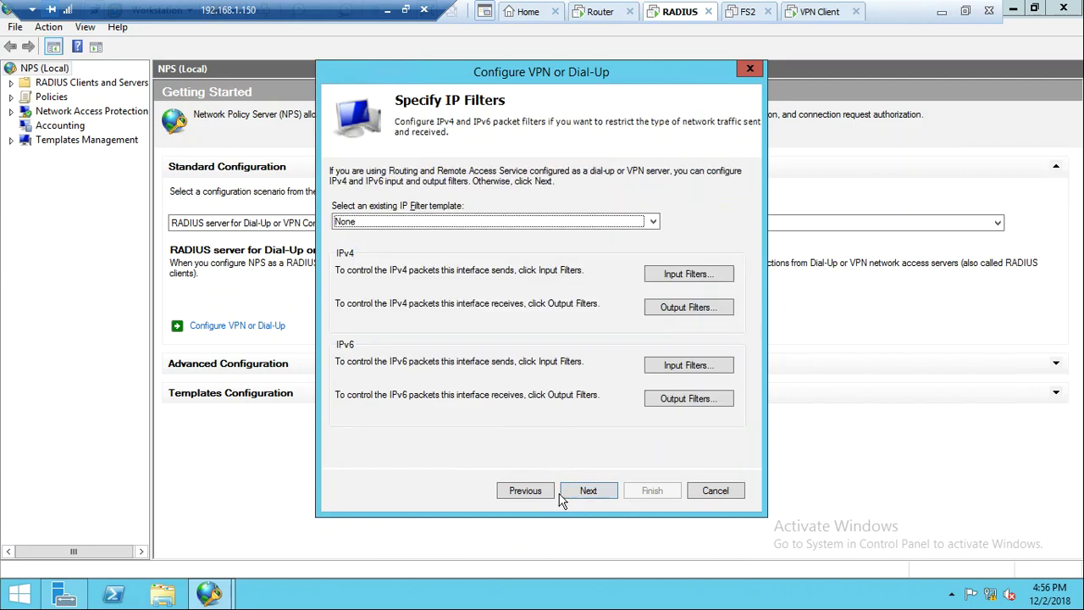
pyautogui.click(589, 499)
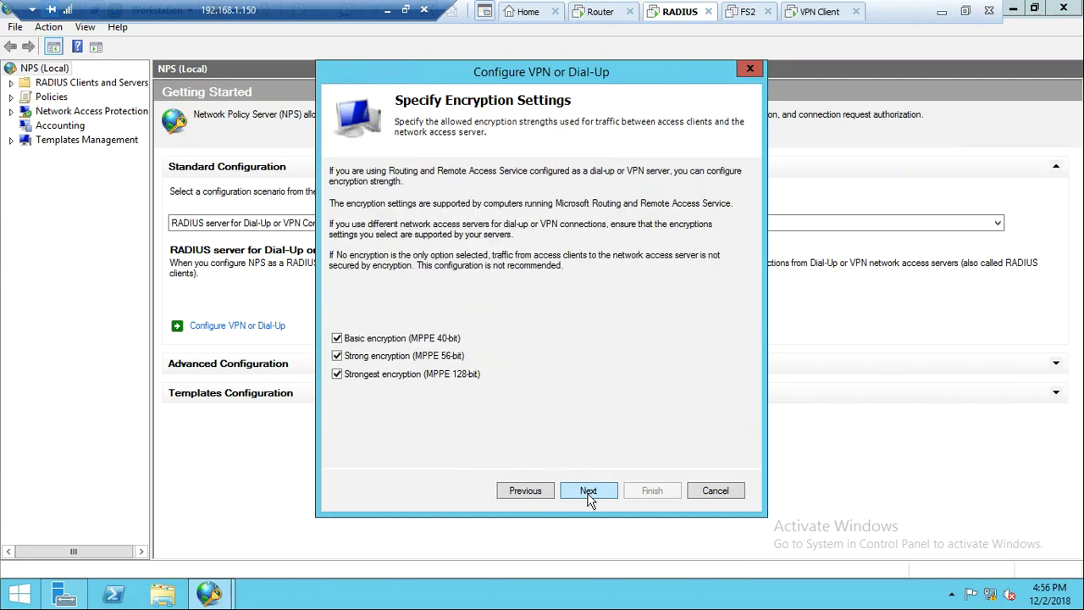
pyautogui.click(590, 499)
pyautogui.click(589, 499)
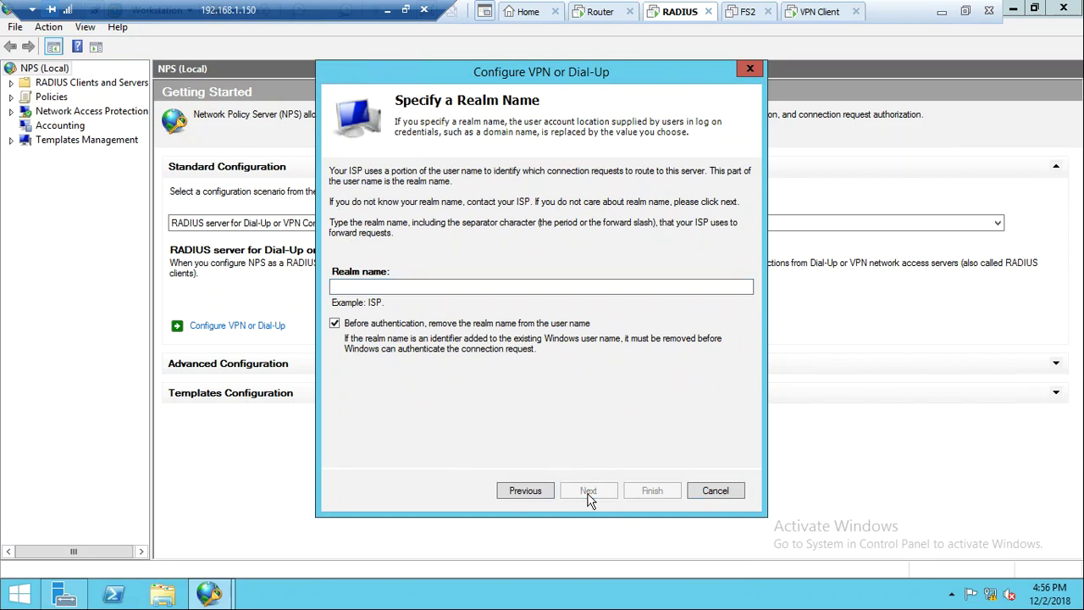
pyautogui.click(651, 489)
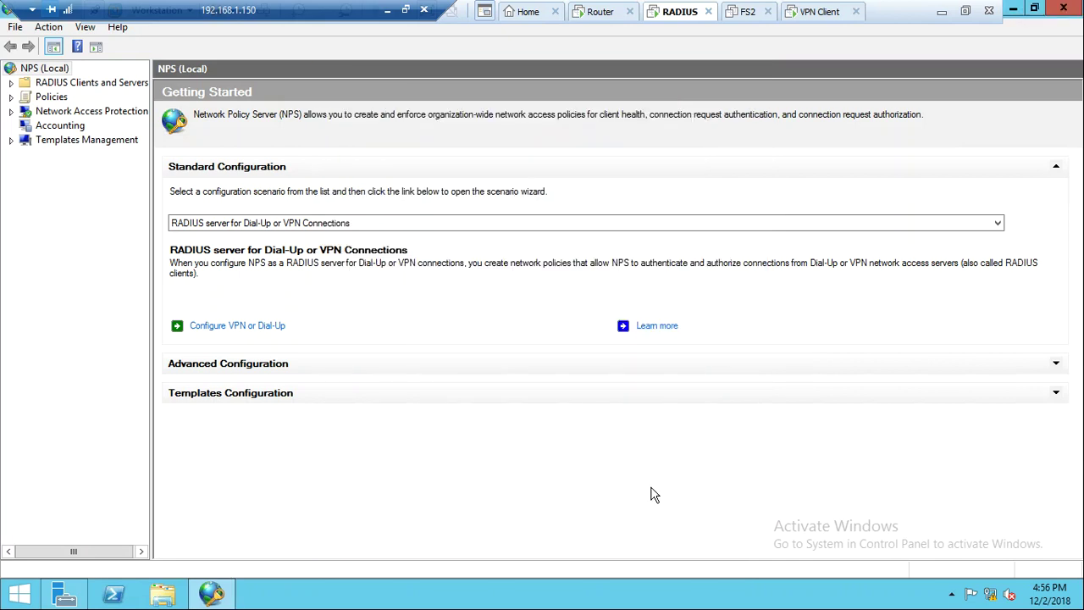
# Review the RADIUS clients and the new VPN connection request and network policies
pyautogui.doubleClick(74, 84)
pyautogui.click(68, 98)
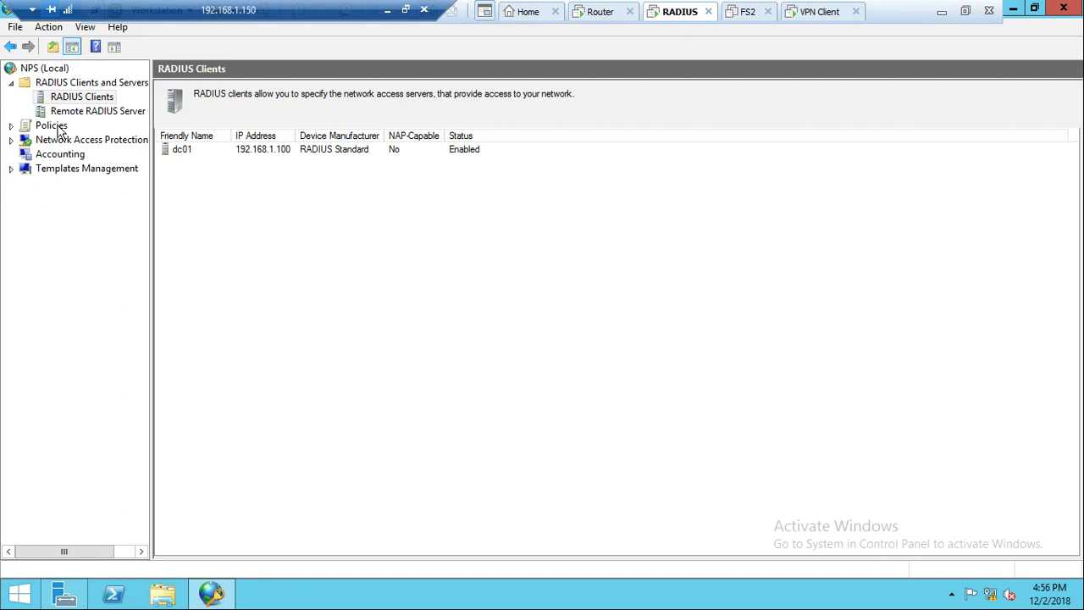
pyautogui.doubleClick(59, 127)
pyautogui.click(89, 143)
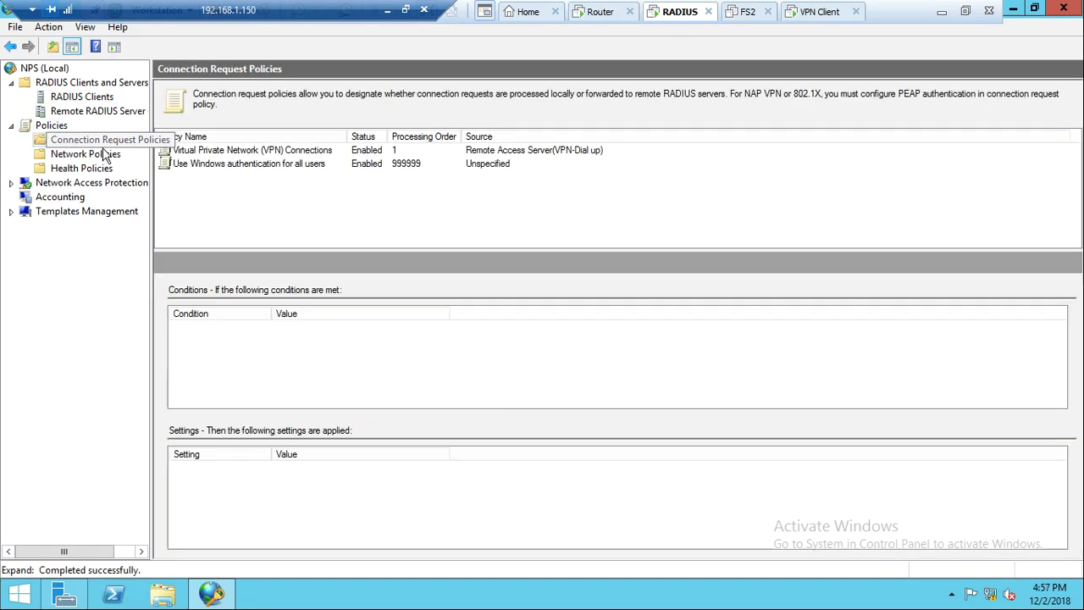
pyautogui.click(292, 154)
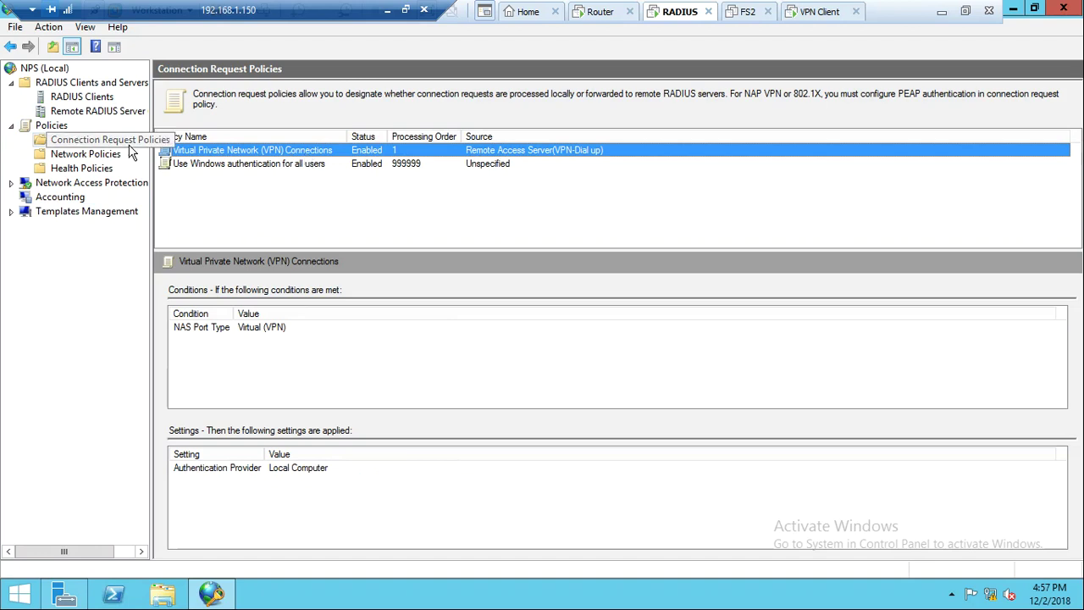
pyautogui.click(83, 155)
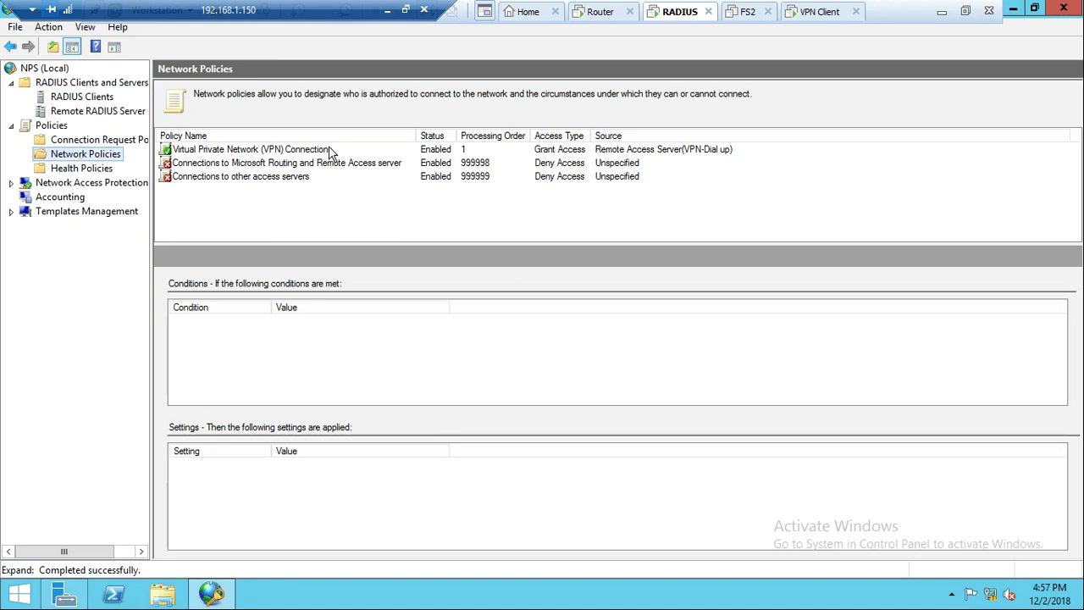
pyautogui.click(329, 150)
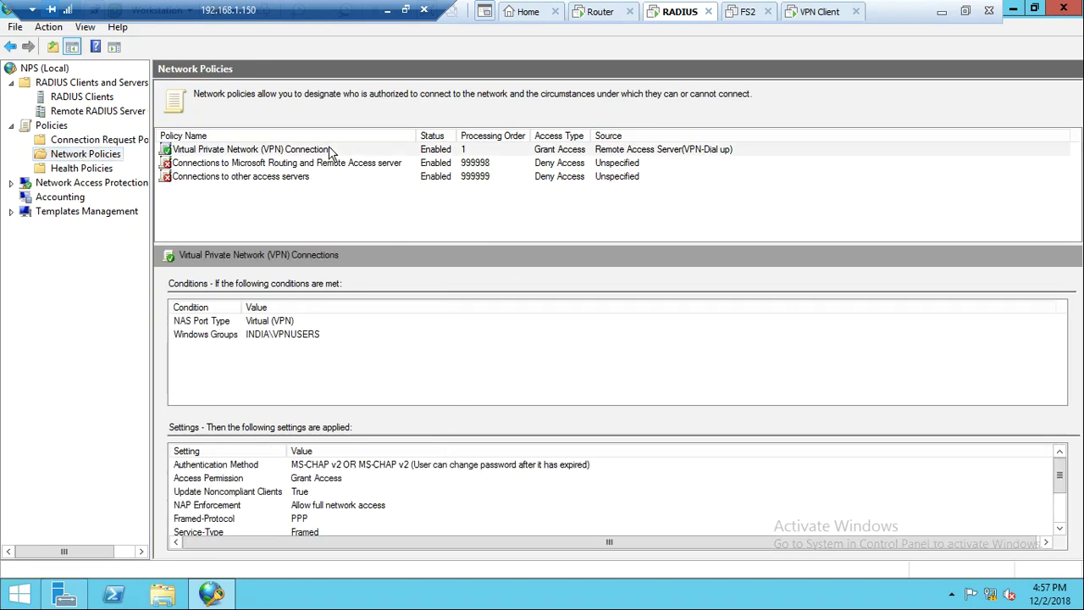
# Look over health policies and Network Access Protection, then start the Accounting Configuration Wizard
pyautogui.click(85, 169)
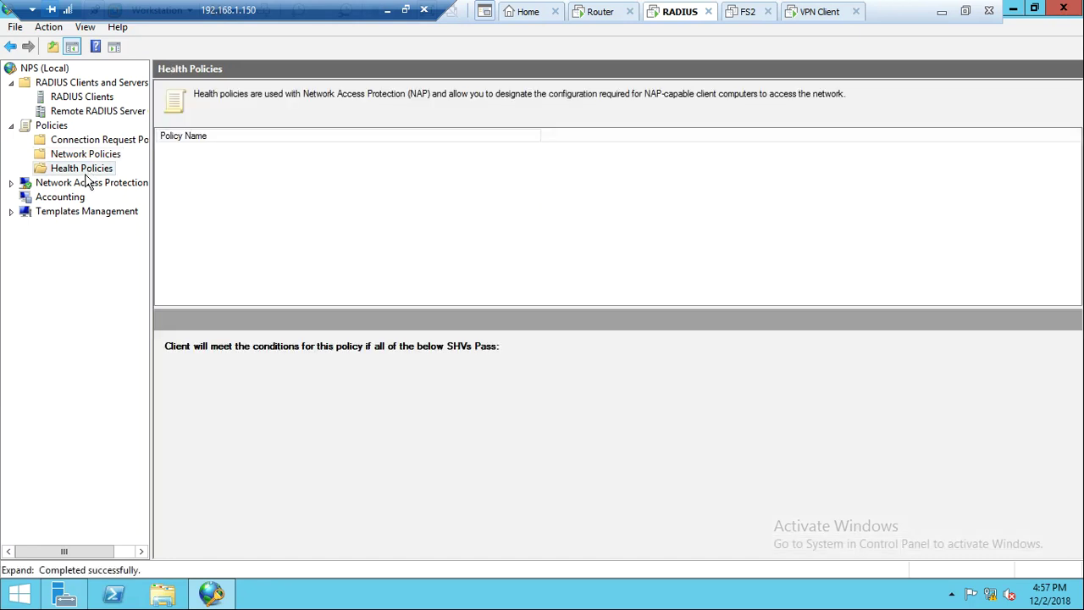
pyautogui.doubleClick(83, 185)
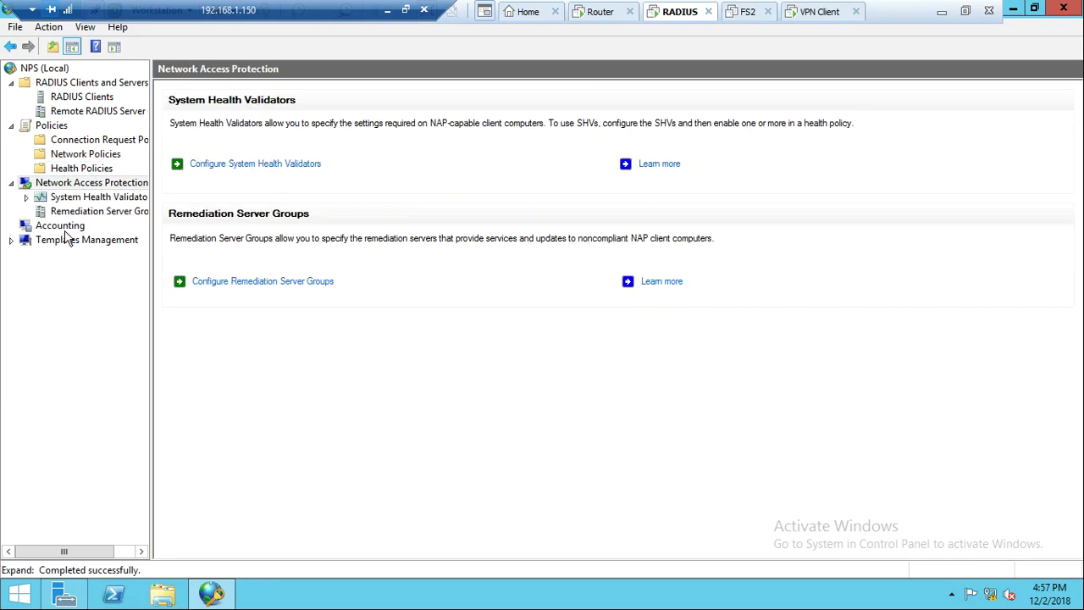
pyautogui.click(71, 231)
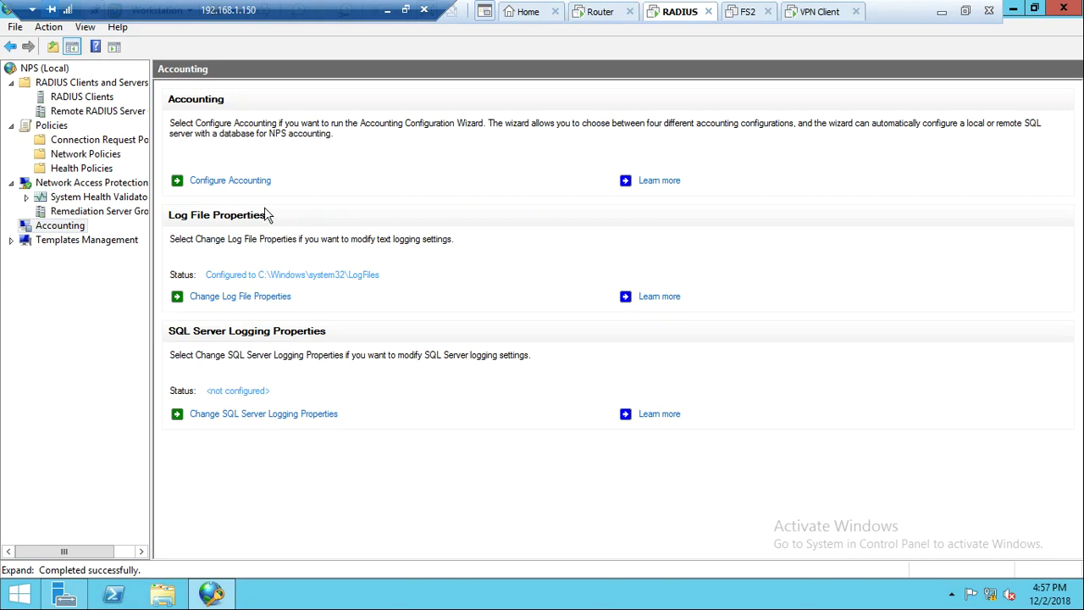
pyautogui.click(250, 185)
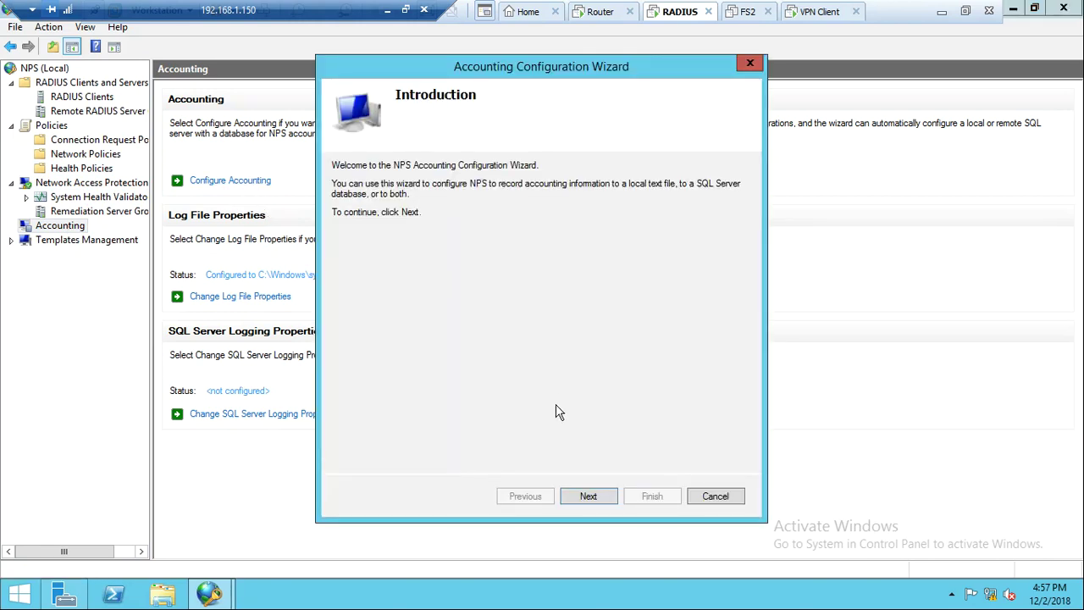
# Log NPS accounting to a local text file in C:\Windows\system32\LogFiles, keeping other defaults
pyautogui.click(590, 498)
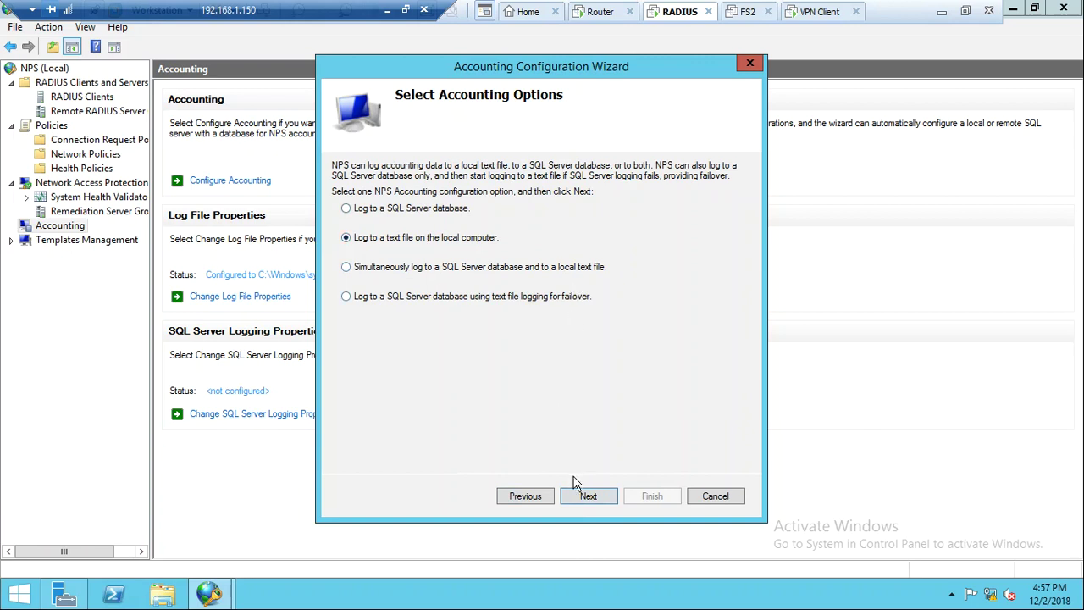
pyautogui.click(581, 502)
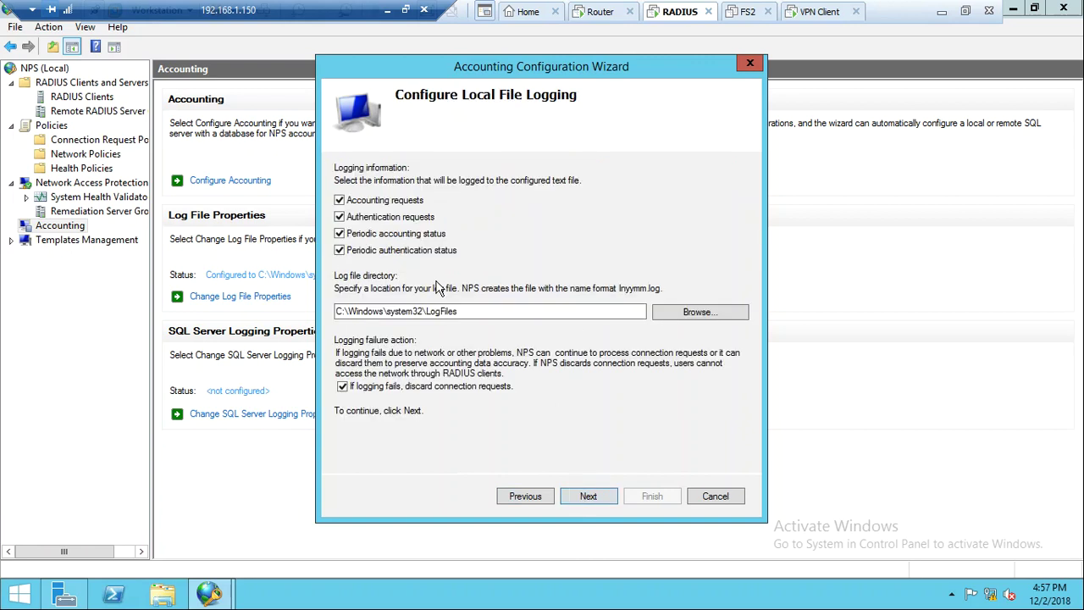
pyautogui.click(476, 312)
pyautogui.click(589, 498)
pyautogui.click(594, 498)
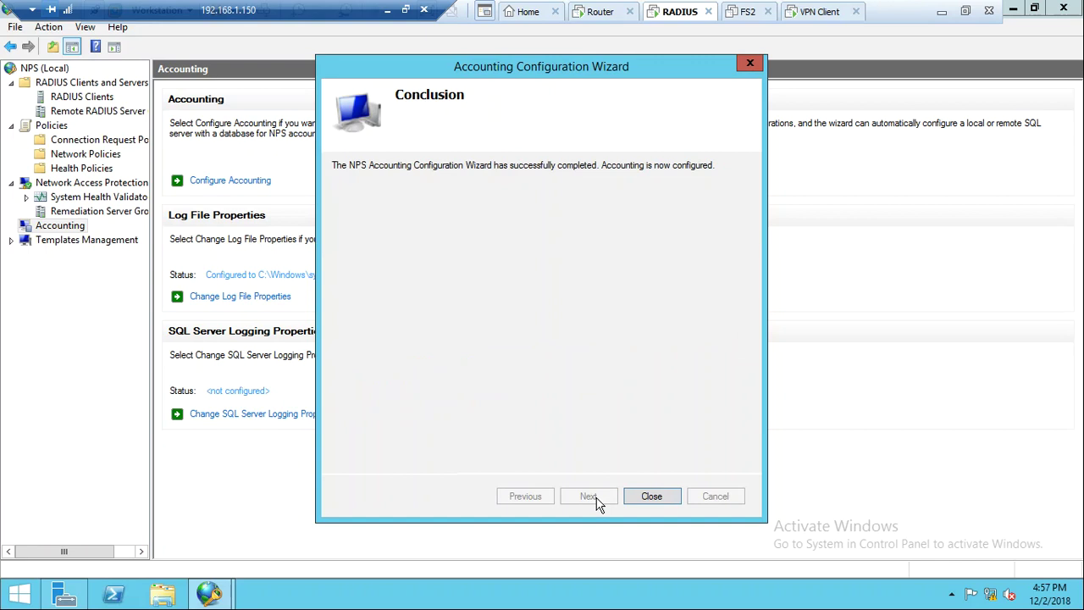
pyautogui.click(653, 496)
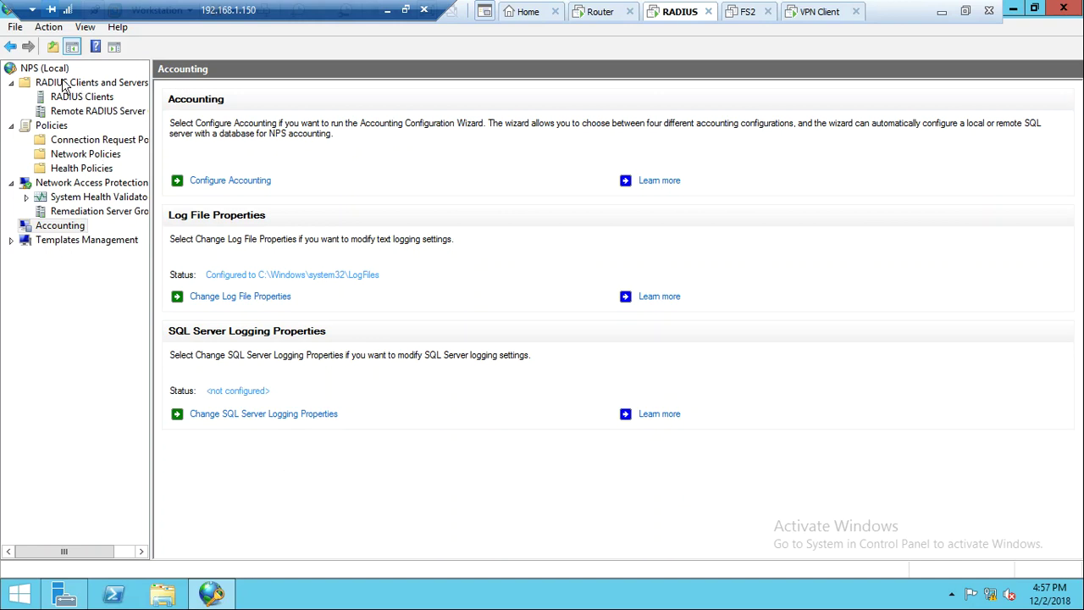
# Close the NPS console and open Network Connections with ncpa.cpl
pyautogui.click(1064, 9)
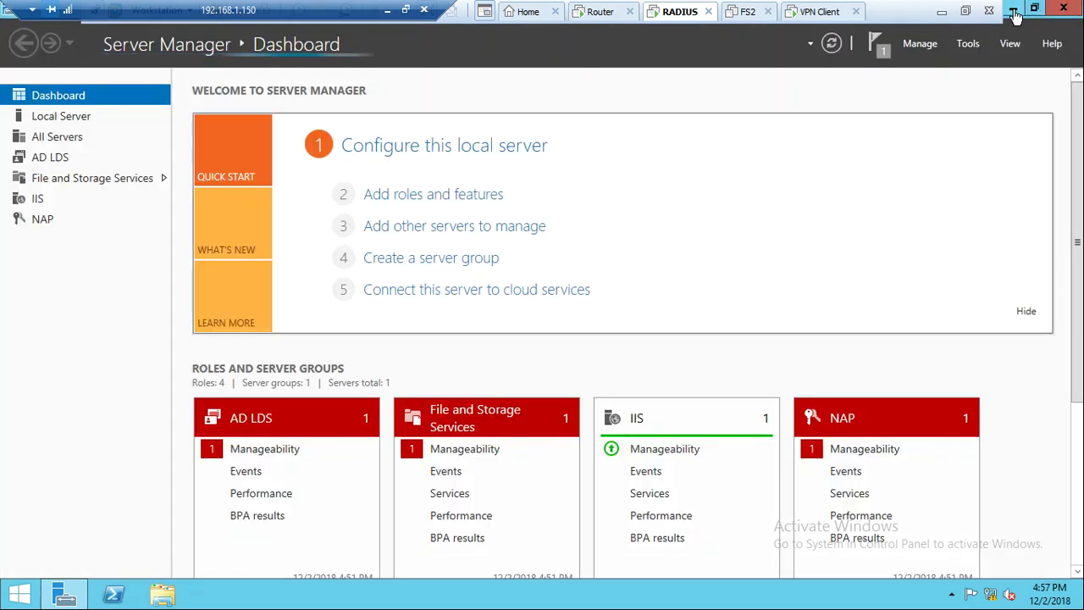
pyautogui.click(1014, 11)
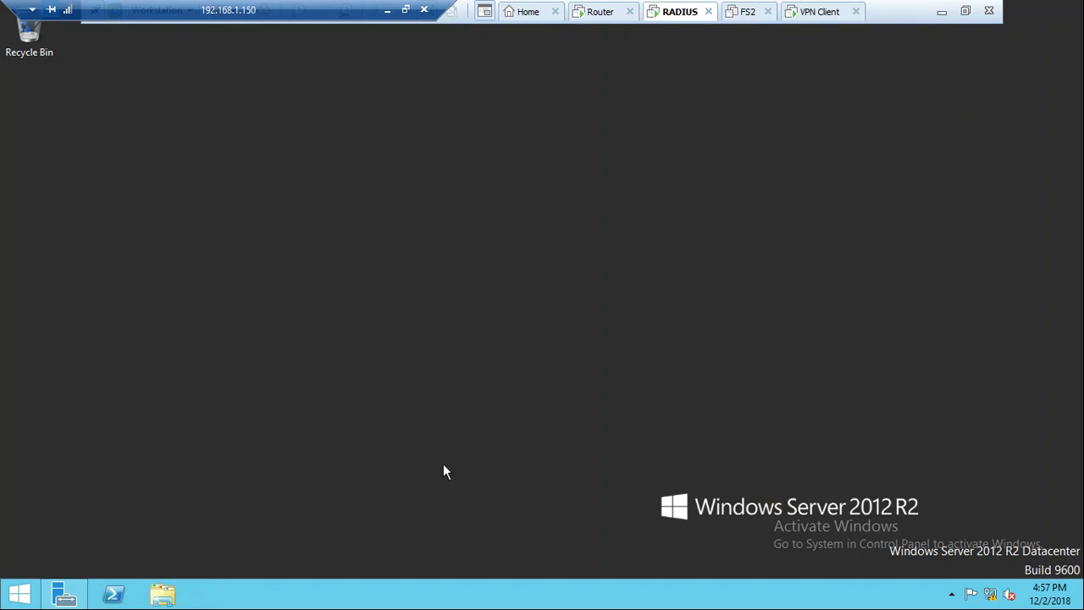
pyautogui.press('super+r')
pyautogui.write('a')
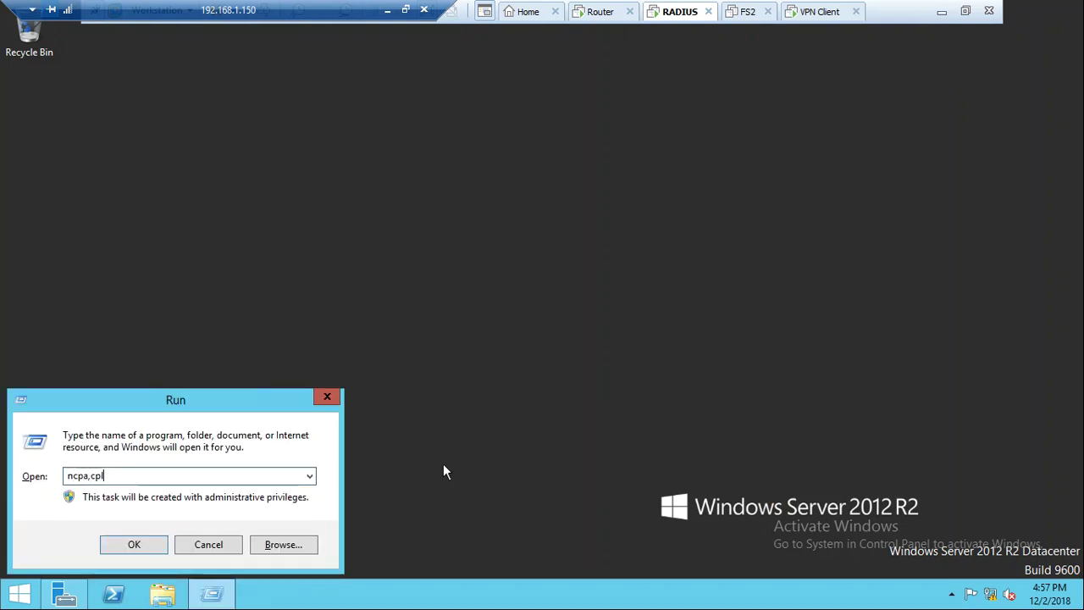
pyautogui.write('.cpl')
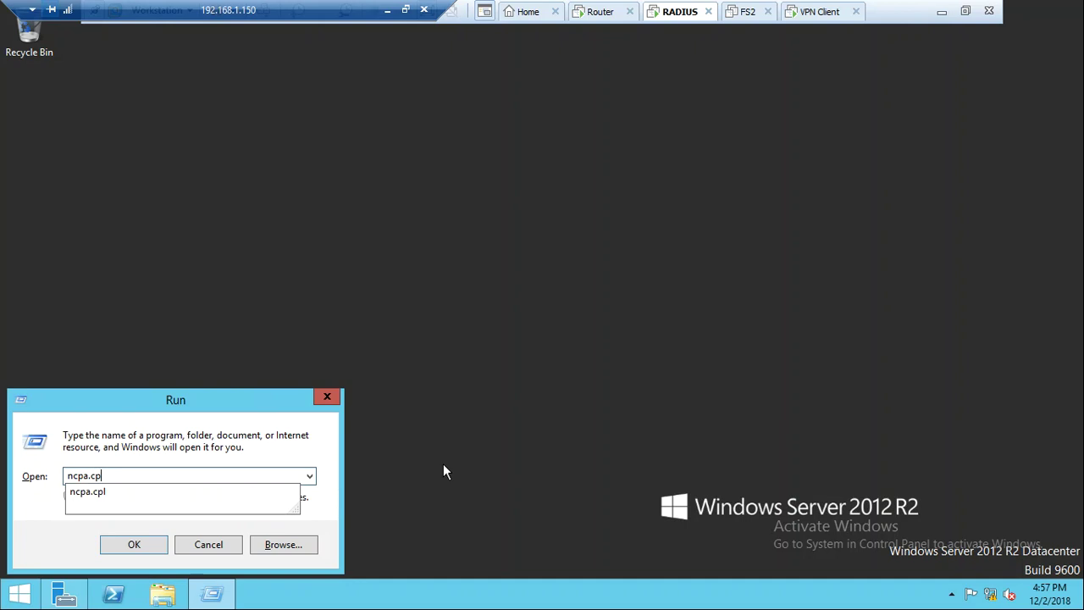
pyautogui.press('Return')
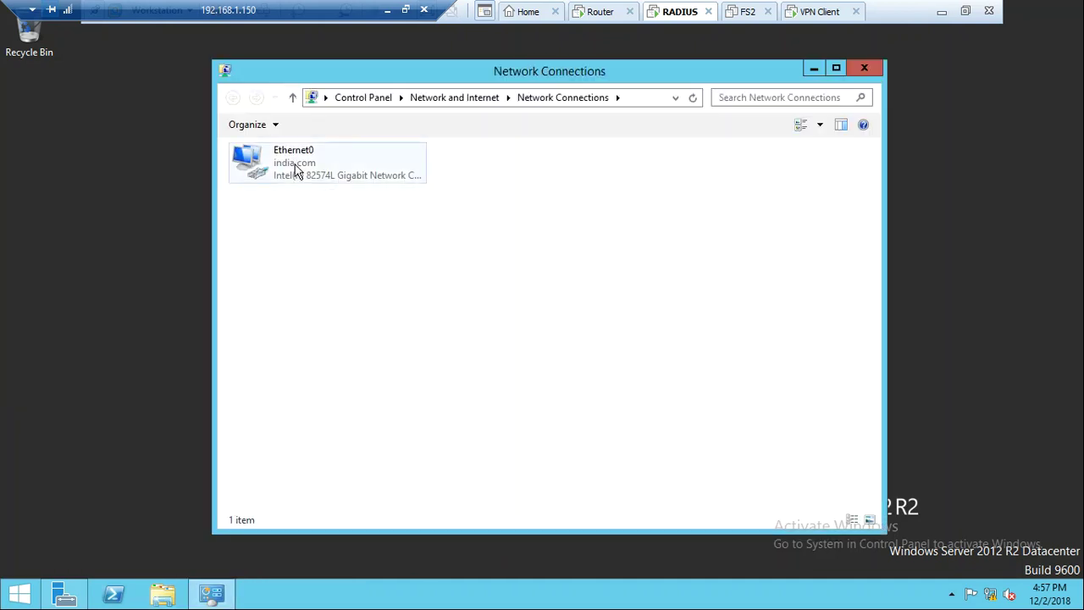
# Check Ethernet0's details (IPv4 192.168.1.21), then switch to the Router machine
pyautogui.click(297, 171)
pyautogui.doubleClick(297, 171)
pyautogui.hotkey('alt', 'e')
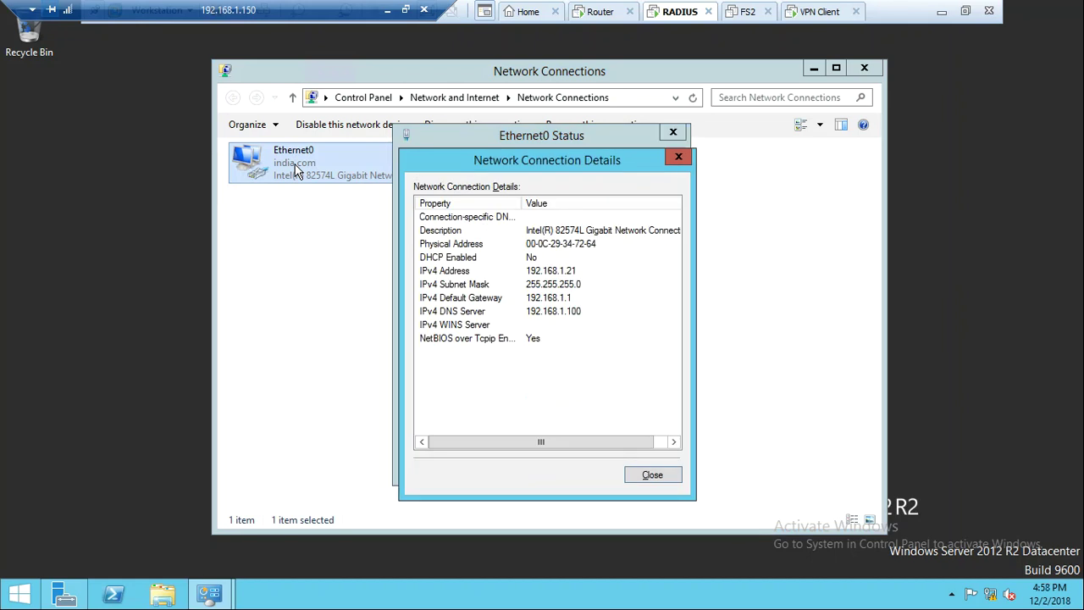
pyautogui.press('Escape')
pyautogui.press('Escape')
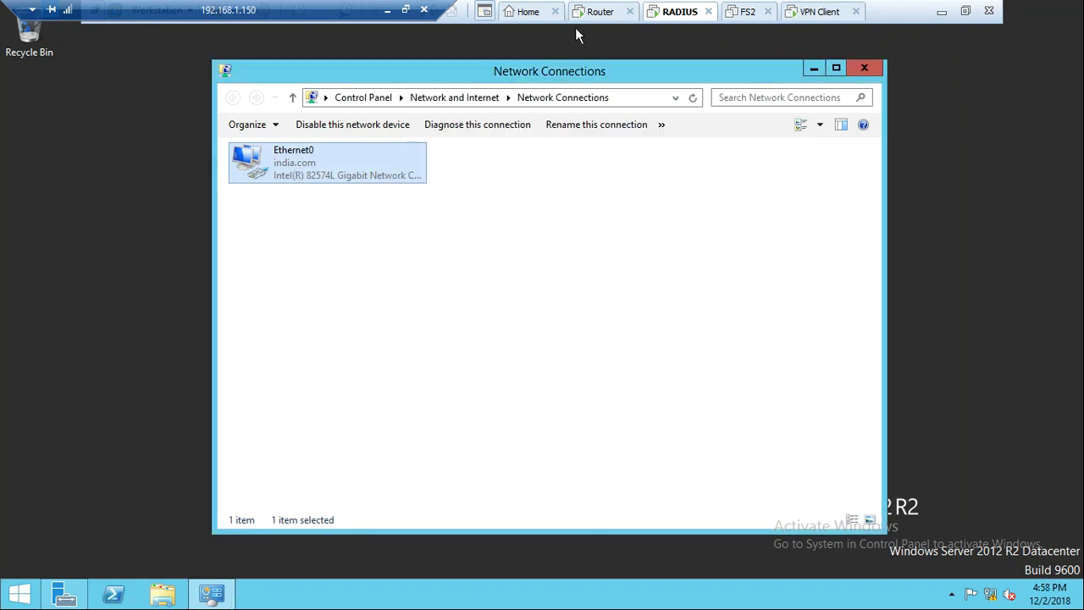
pyautogui.click(584, 12)
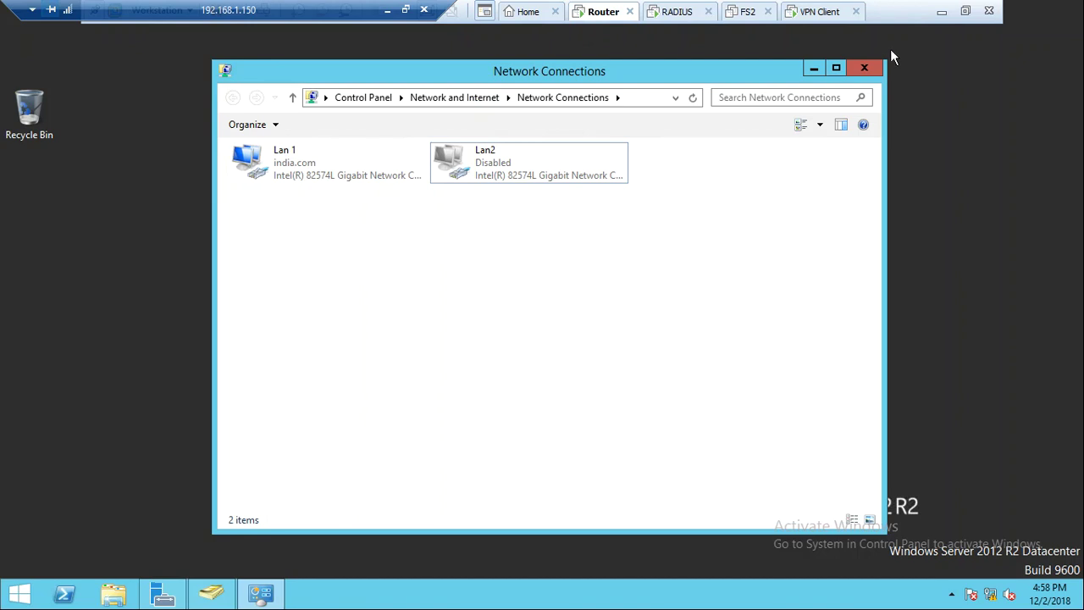
# Close Network Connections and launch Routing and Remote Access from Server Manager's Tools menu
pyautogui.click(864, 67)
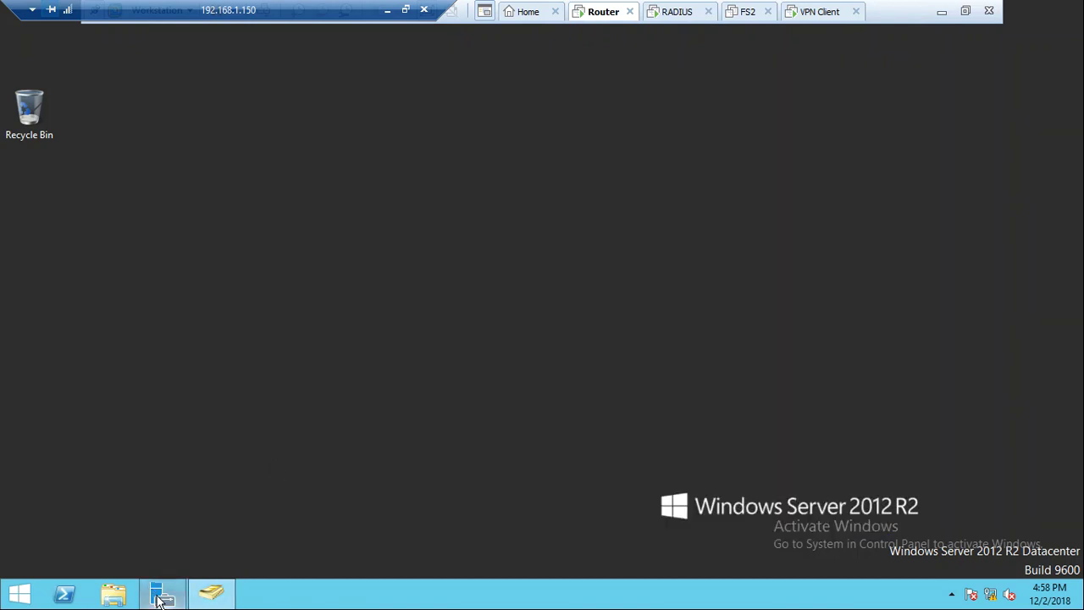
pyautogui.click(161, 597)
pyautogui.click(815, 174)
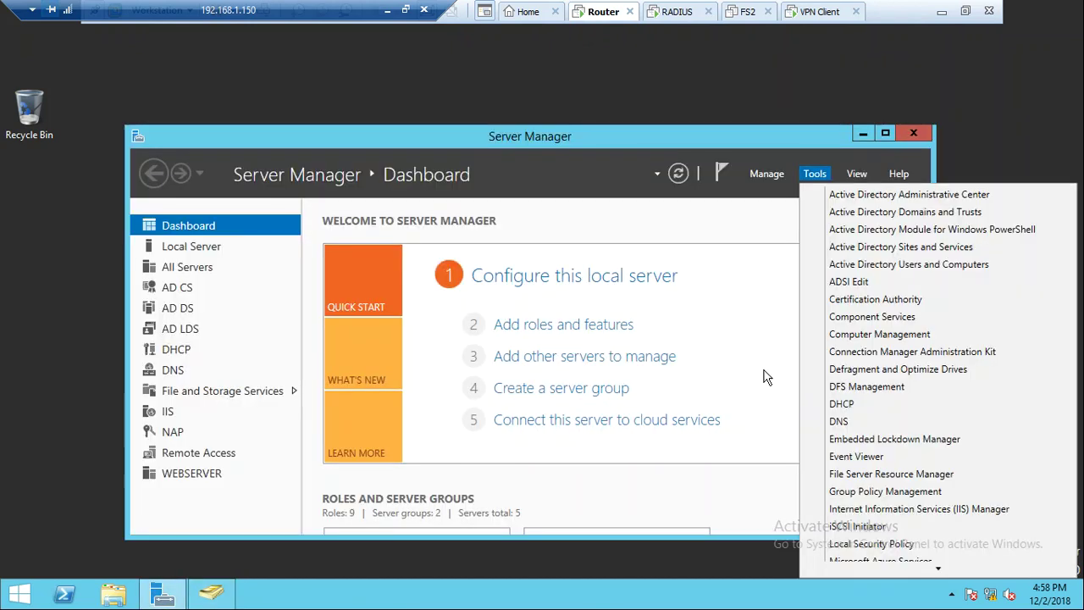
pyautogui.moveTo(889, 569)
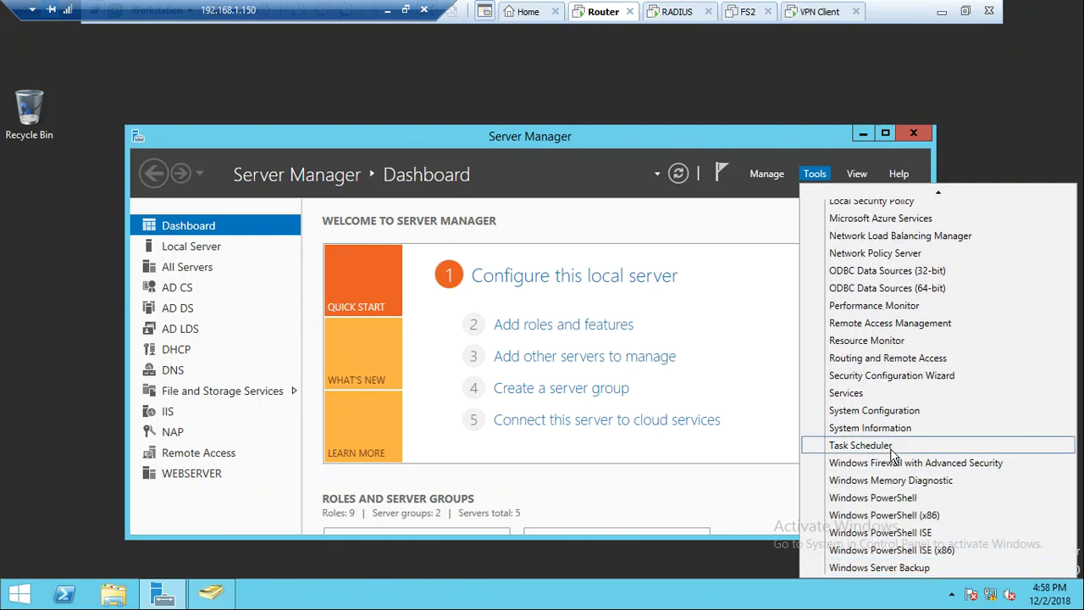
pyautogui.click(868, 363)
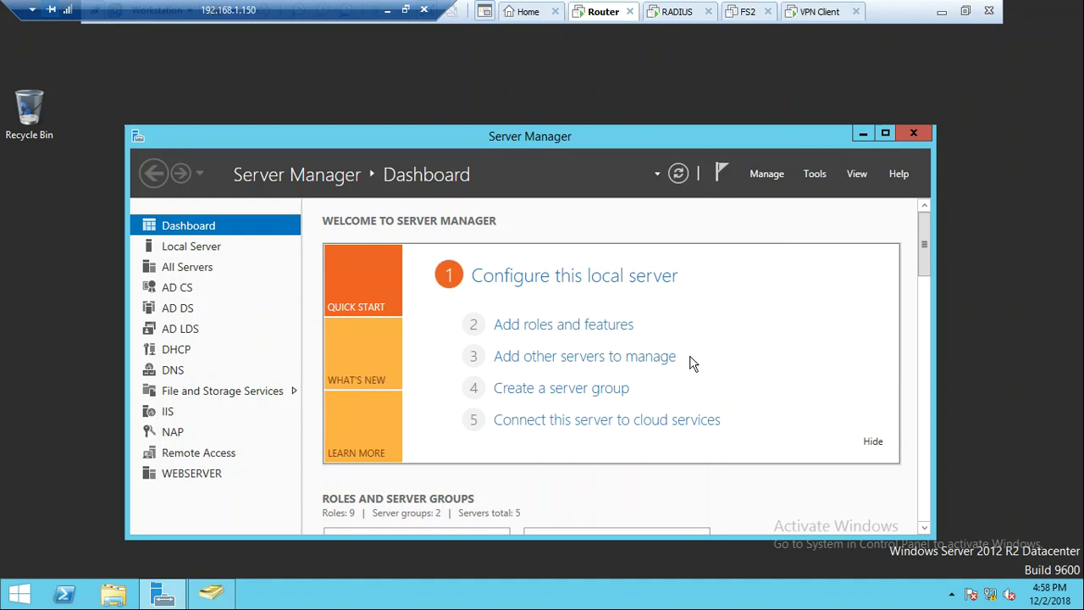
pyautogui.click(863, 136)
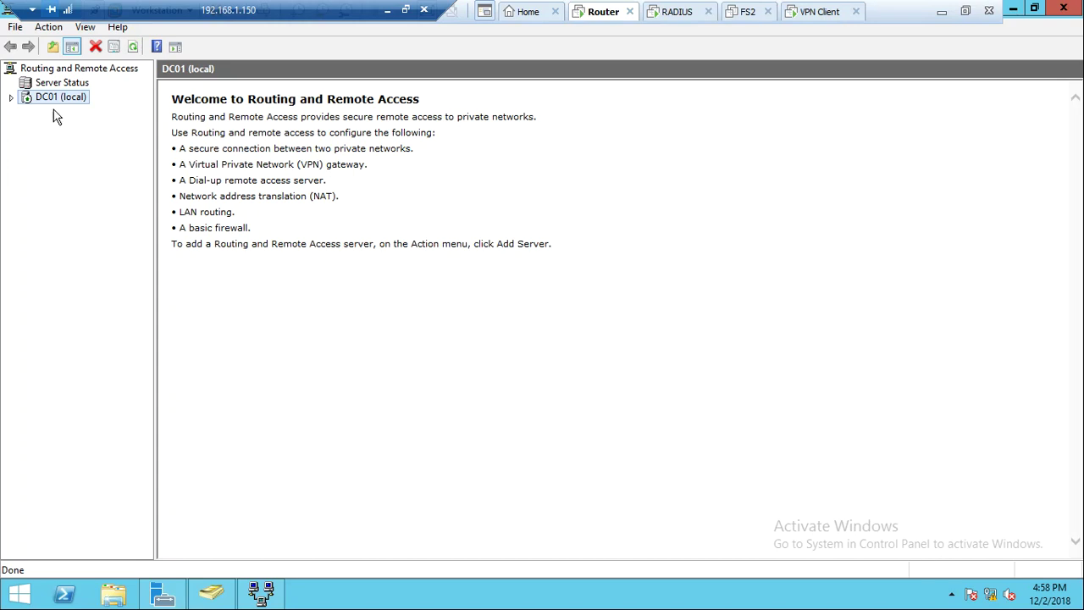
# Disable Routing and Remote Access on DC01 (local), confirming the prompt
pyautogui.click(12, 98)
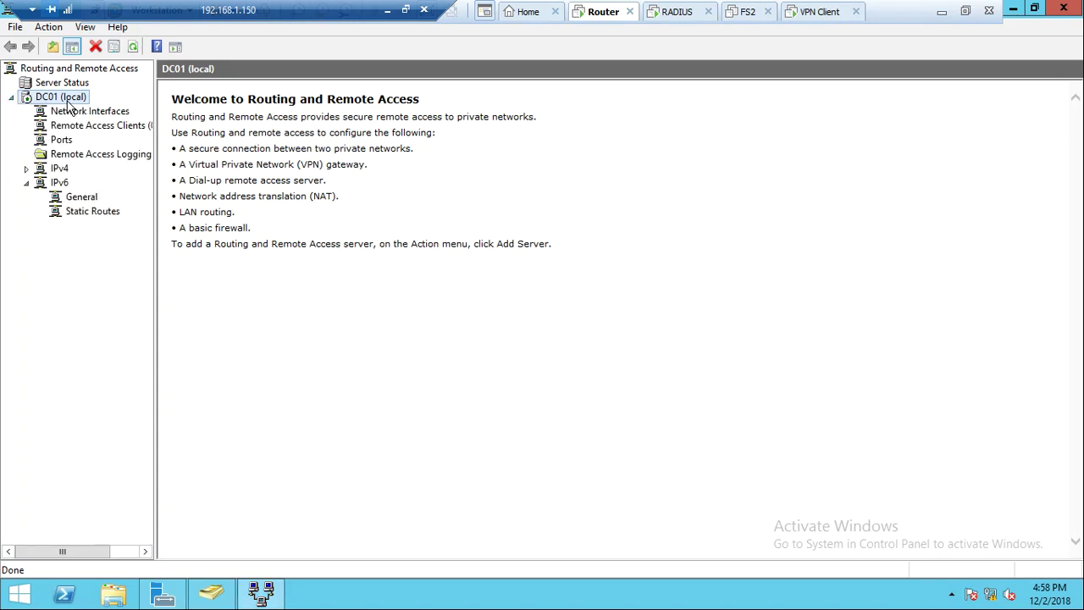
pyautogui.rightClick(71, 100)
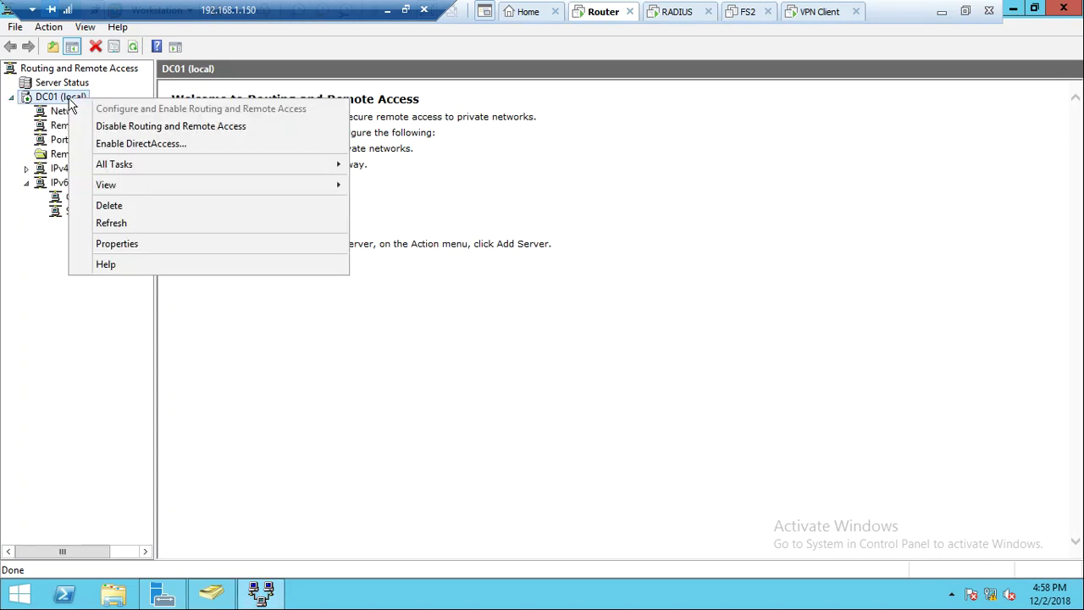
pyautogui.click(110, 126)
pyautogui.click(616, 373)
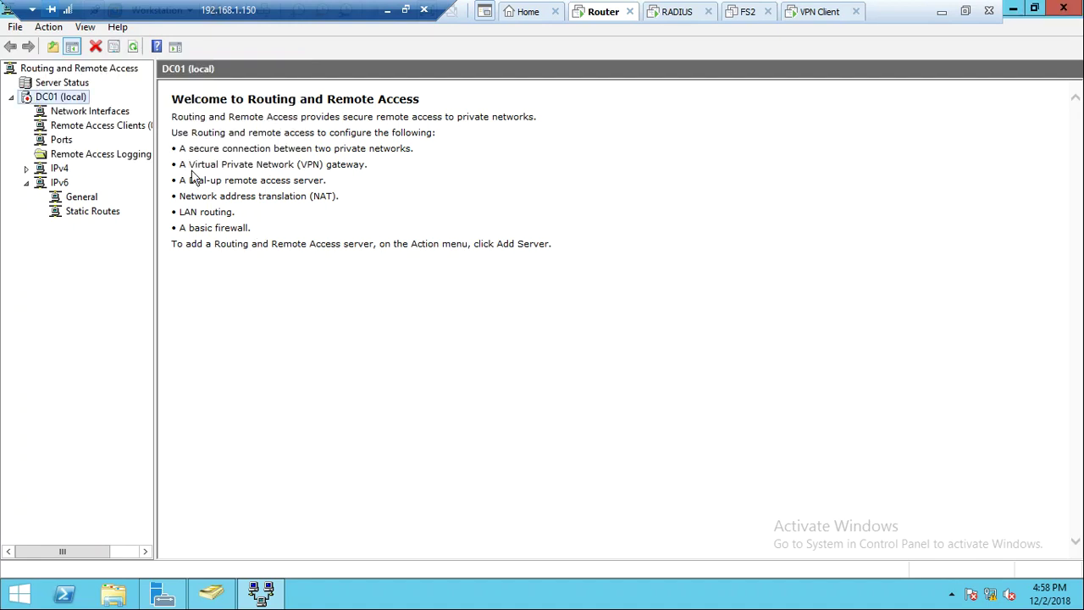
pyautogui.rightClick(82, 103)
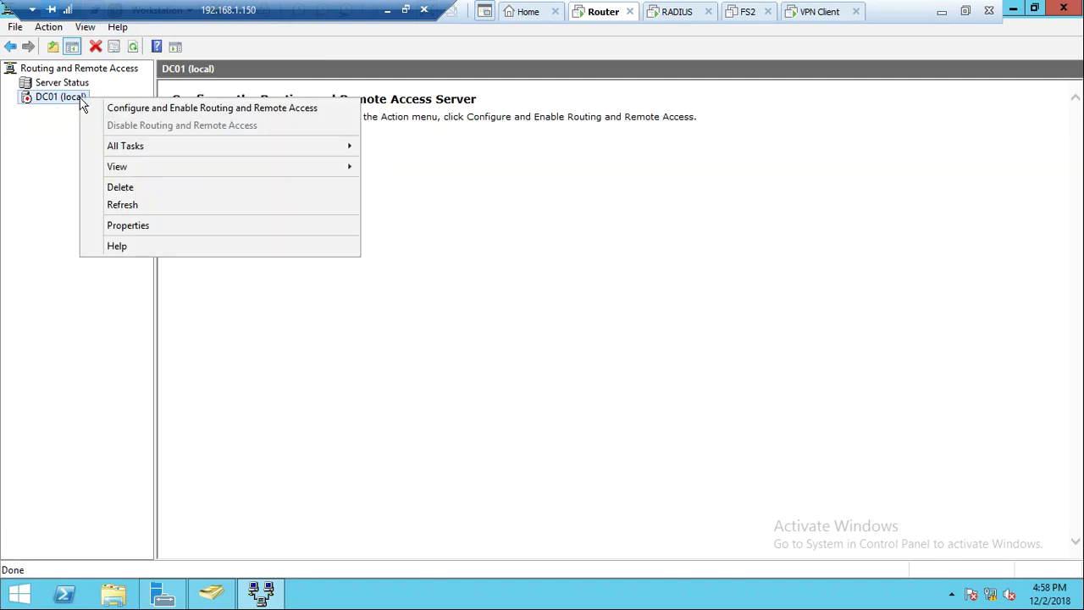
# Reconfigure DC01 with a custom VPN-access-only setup and start the remote access service
pyautogui.click(124, 109)
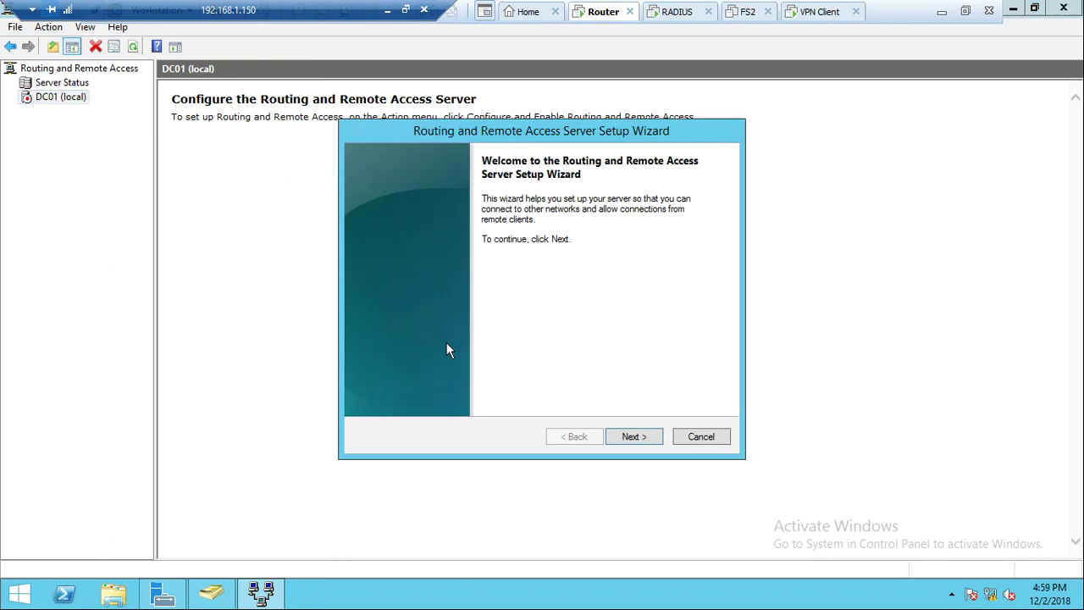
pyautogui.click(637, 437)
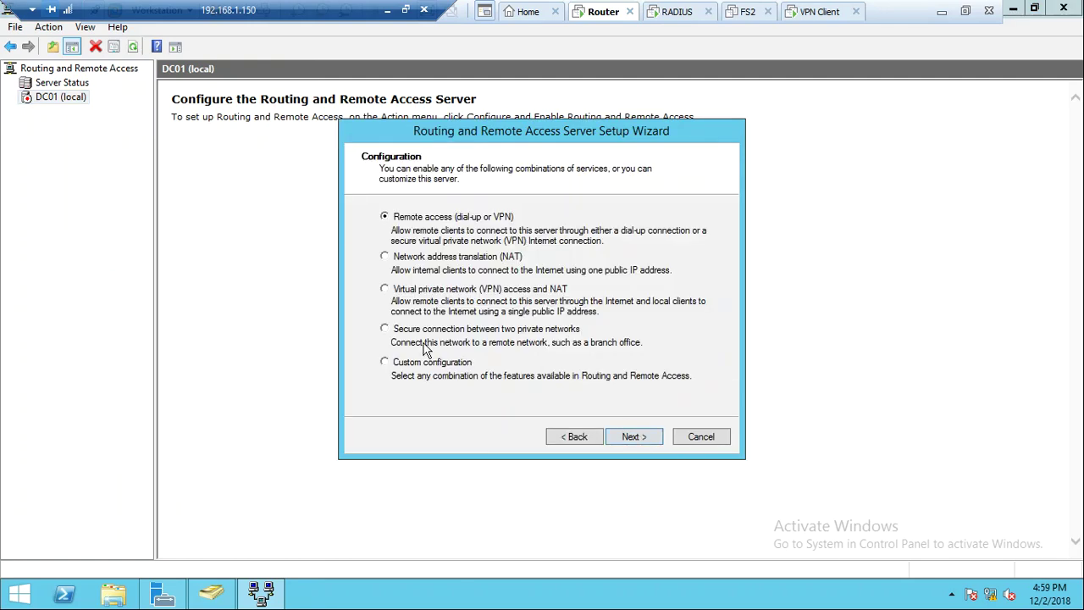
pyautogui.click(619, 438)
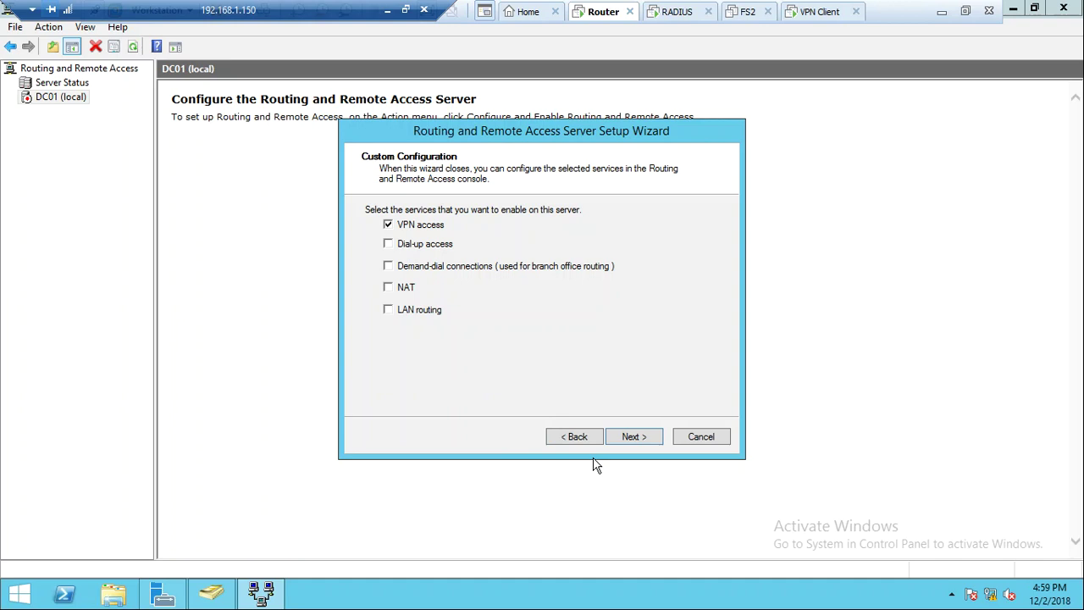
pyautogui.click(654, 441)
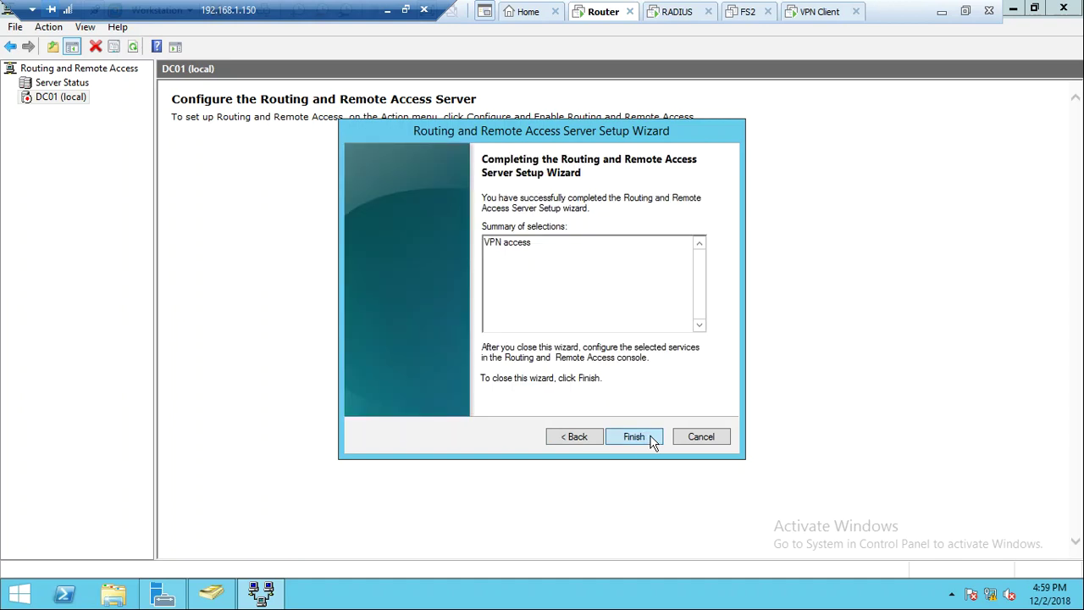
pyautogui.click(651, 439)
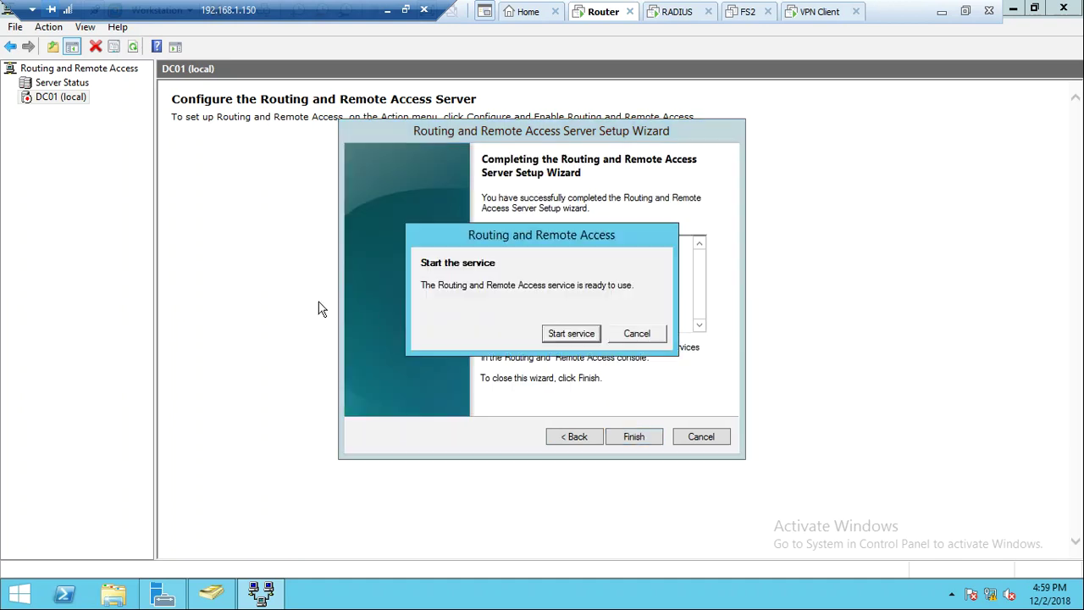
pyautogui.click(553, 334)
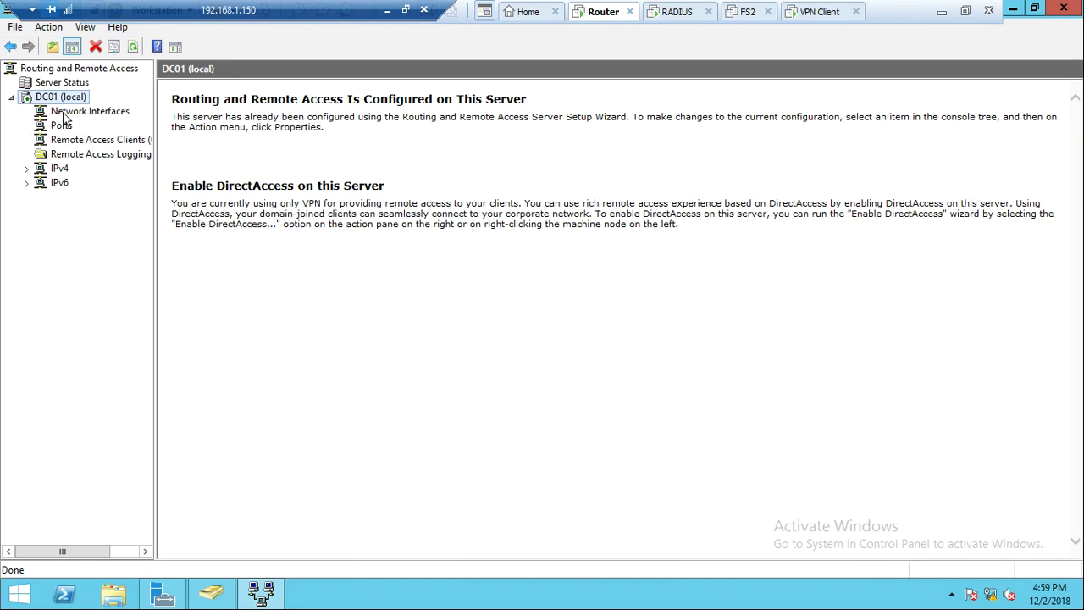
# Browse Network Interfaces, Ports and IPv4 General, confirming no remote access clients are connected
pyautogui.click(65, 115)
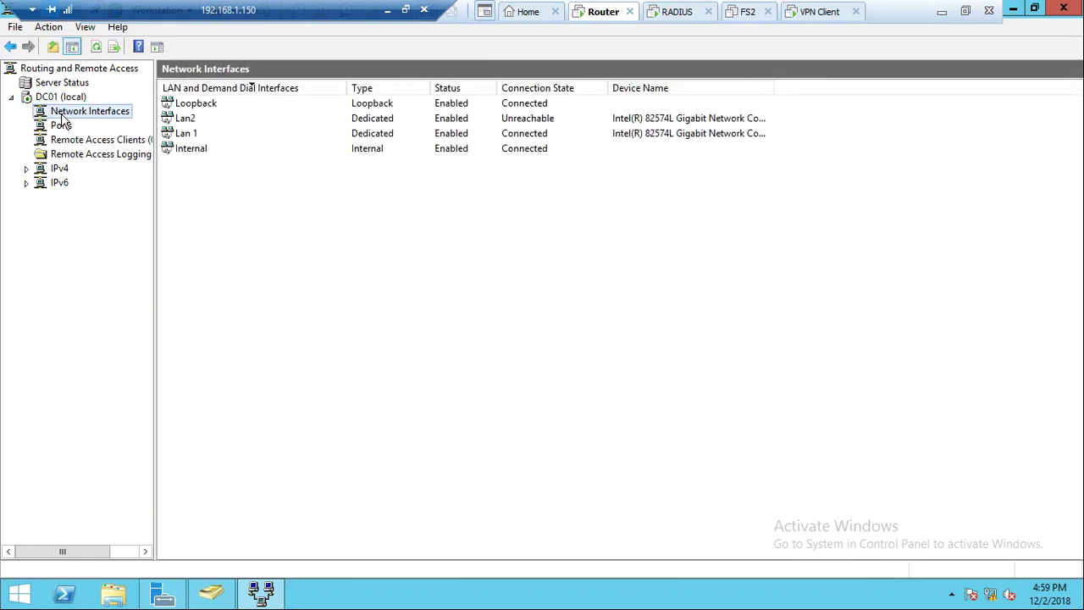
pyautogui.click(59, 125)
pyautogui.click(66, 141)
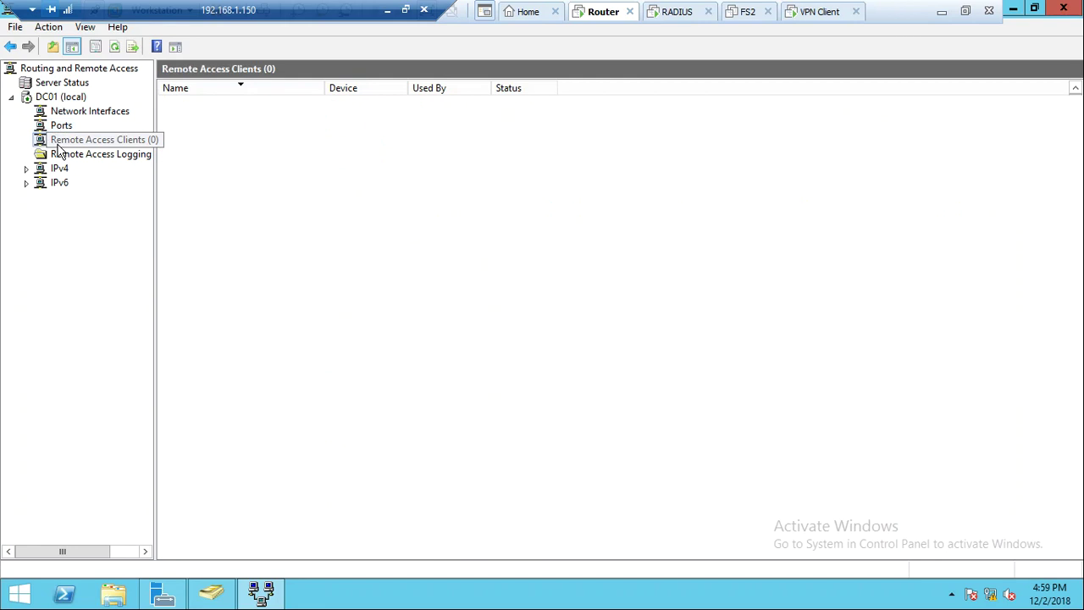
pyautogui.doubleClick(63, 169)
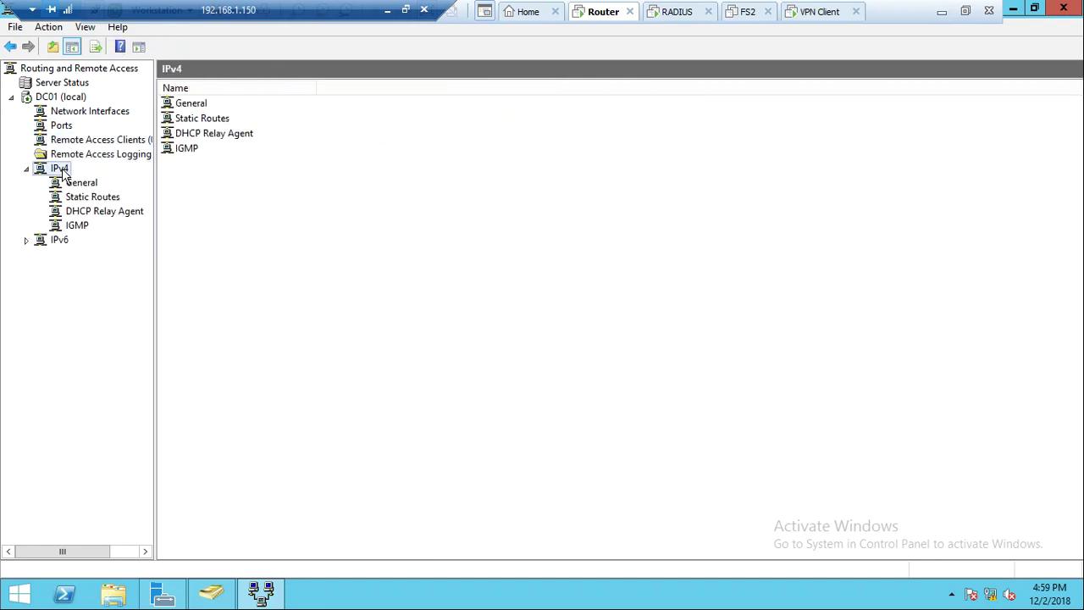
pyautogui.click(80, 185)
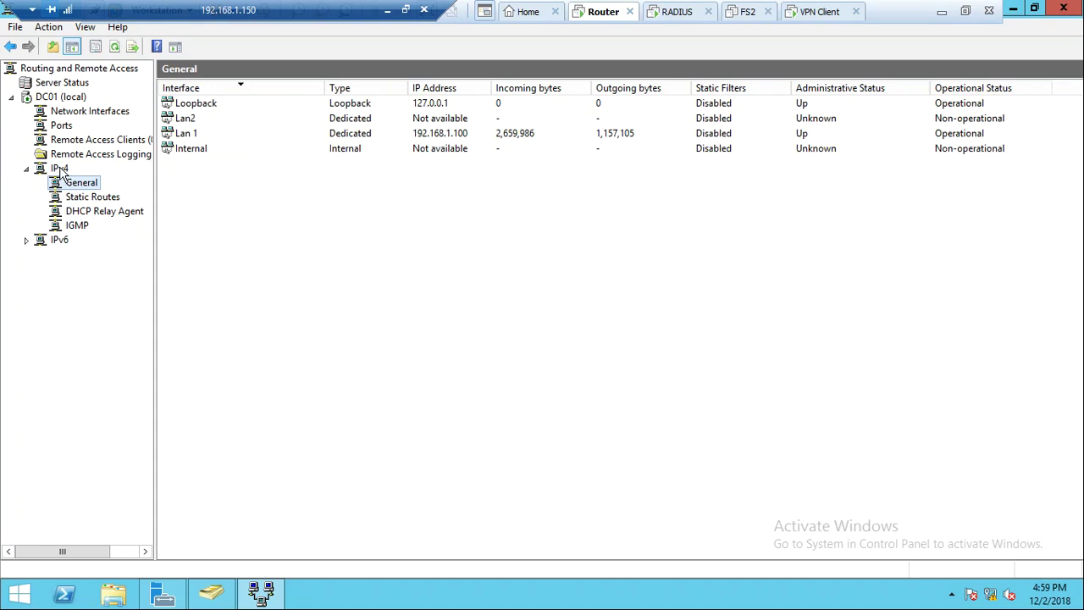
pyautogui.click(61, 169)
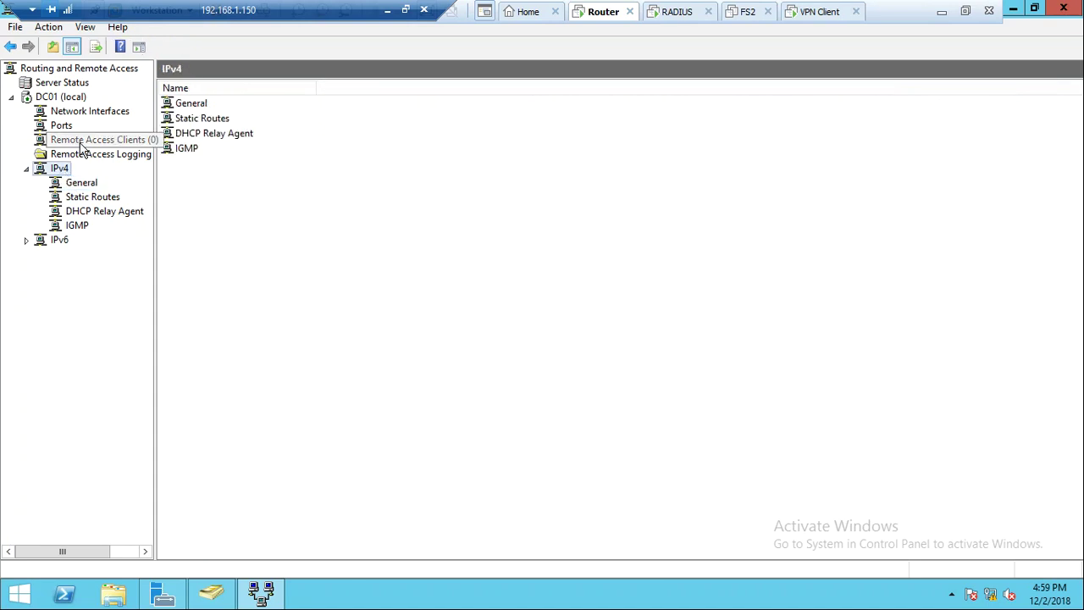
pyautogui.click(82, 143)
# Set DC01's authentication provider to RADIUS Authentication in its Security properties
pyautogui.rightClick(61, 98)
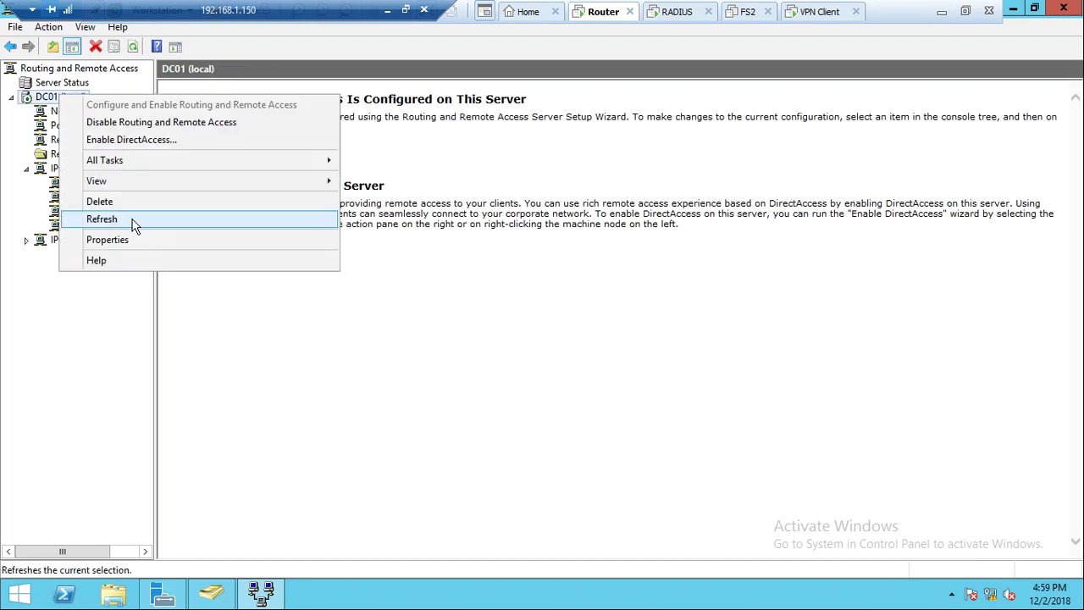
pyautogui.click(144, 244)
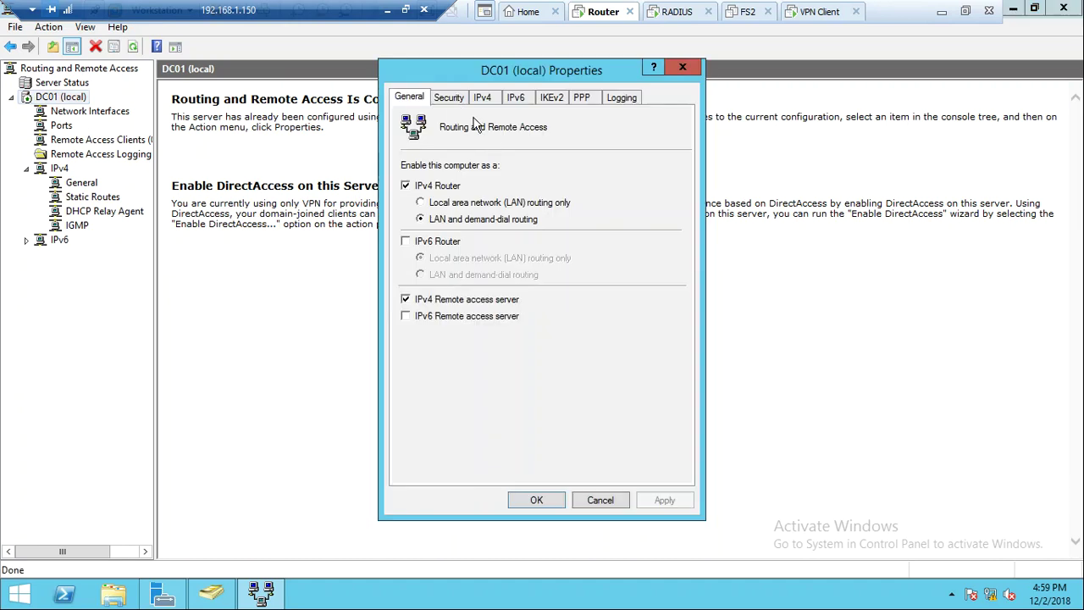
pyautogui.click(457, 99)
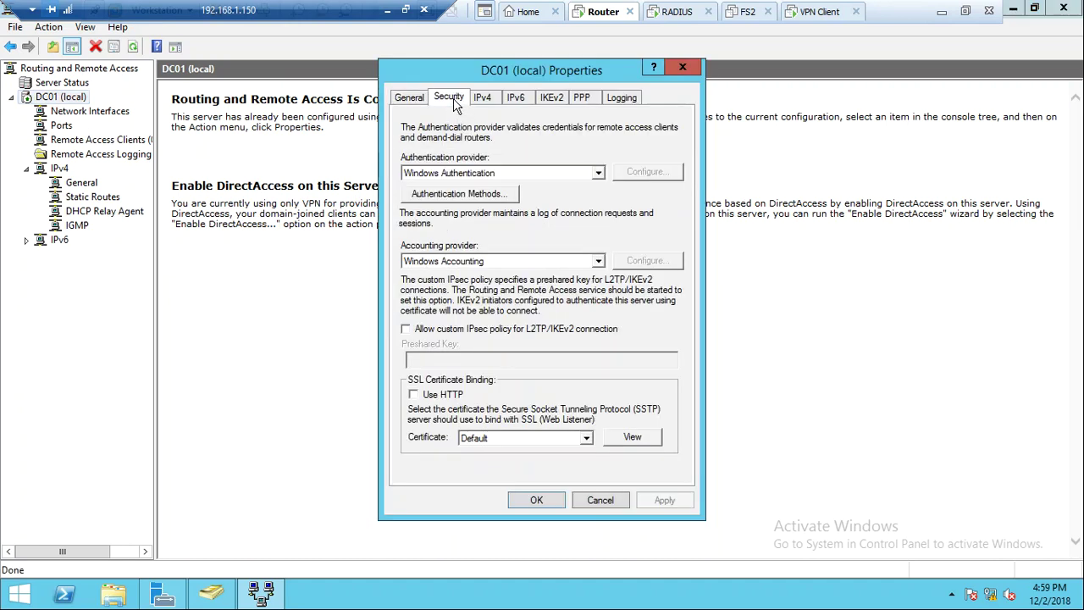
pyautogui.click(536, 175)
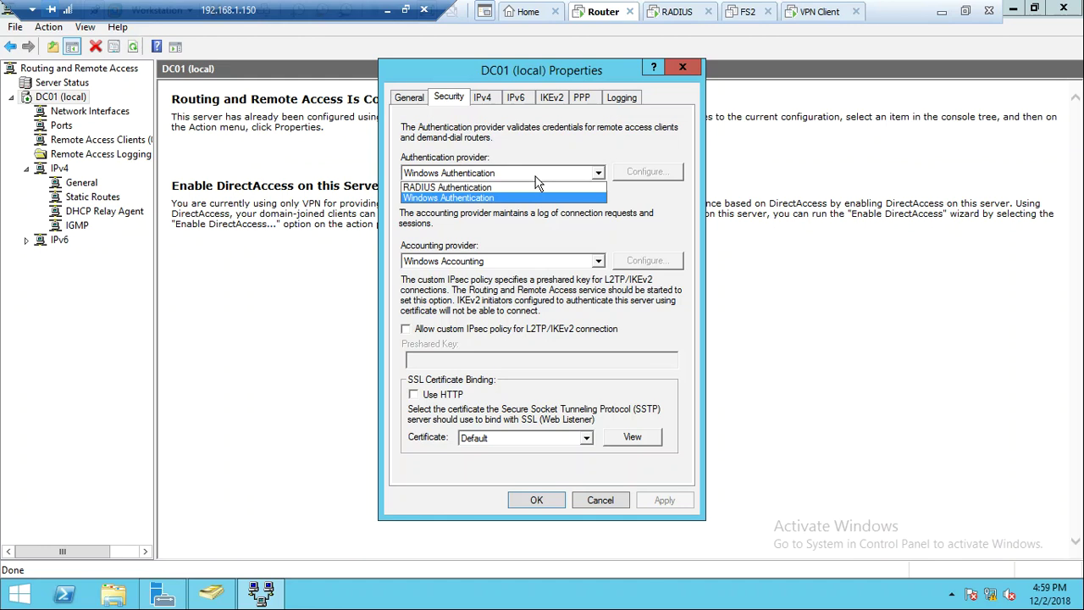
pyautogui.click(525, 188)
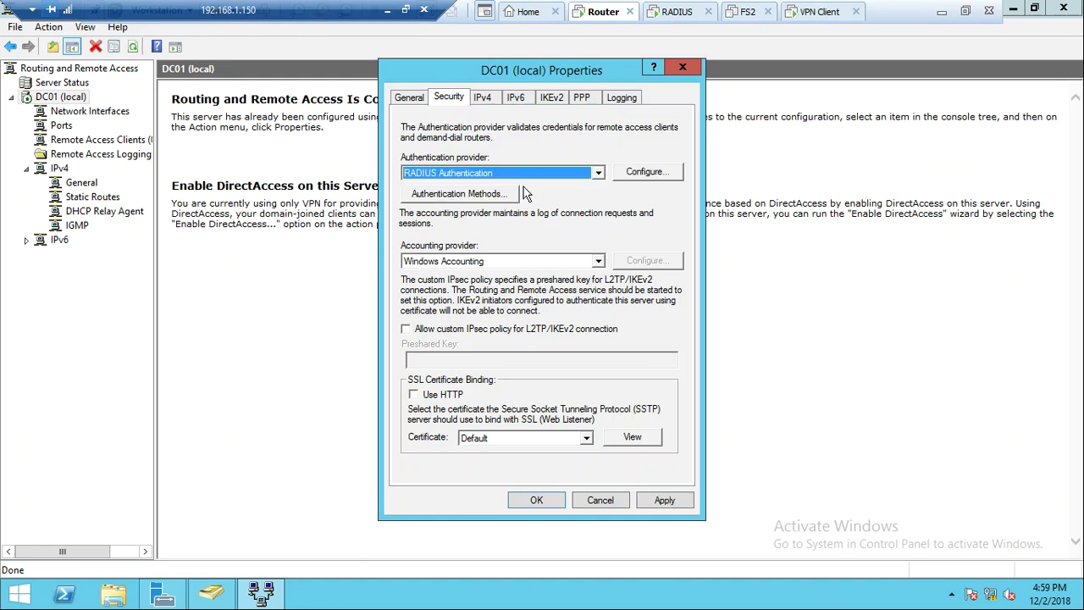
pyautogui.click(637, 176)
pyautogui.click(637, 174)
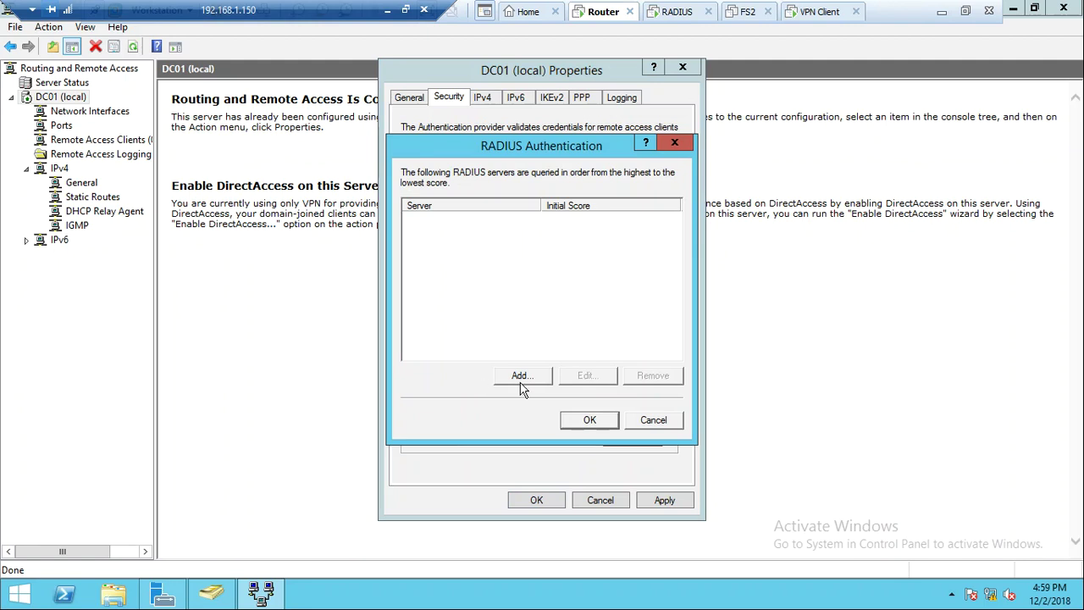
# Add RADIUS server 192.168.1.21 with its shared secret and accept the server list
pyautogui.click(518, 377)
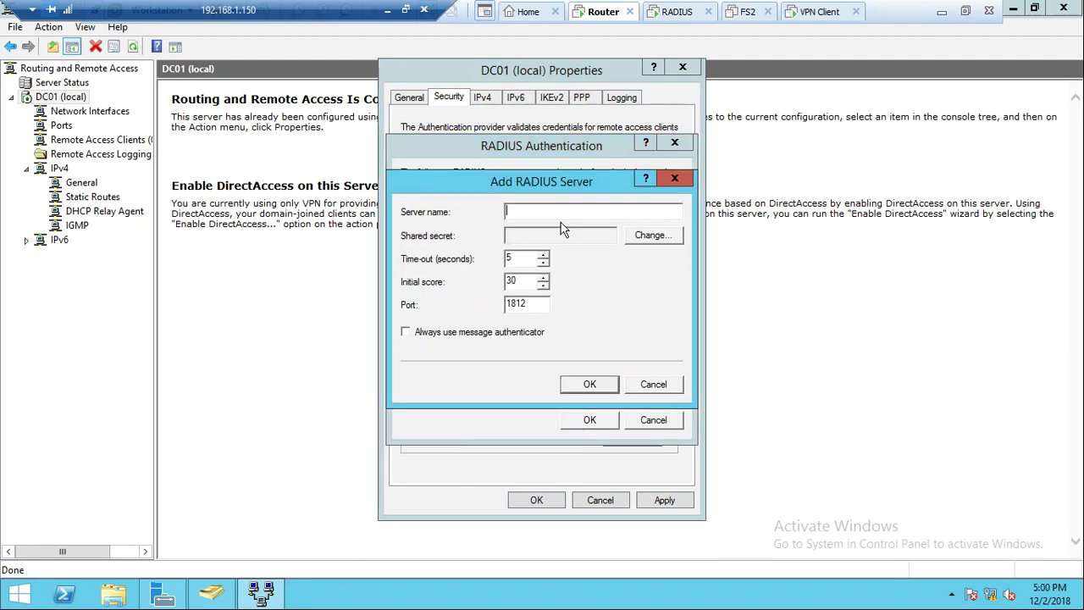
pyautogui.write('192.168.1.21')
pyautogui.click(644, 237)
pyautogui.write('Pa$$w0rd12')
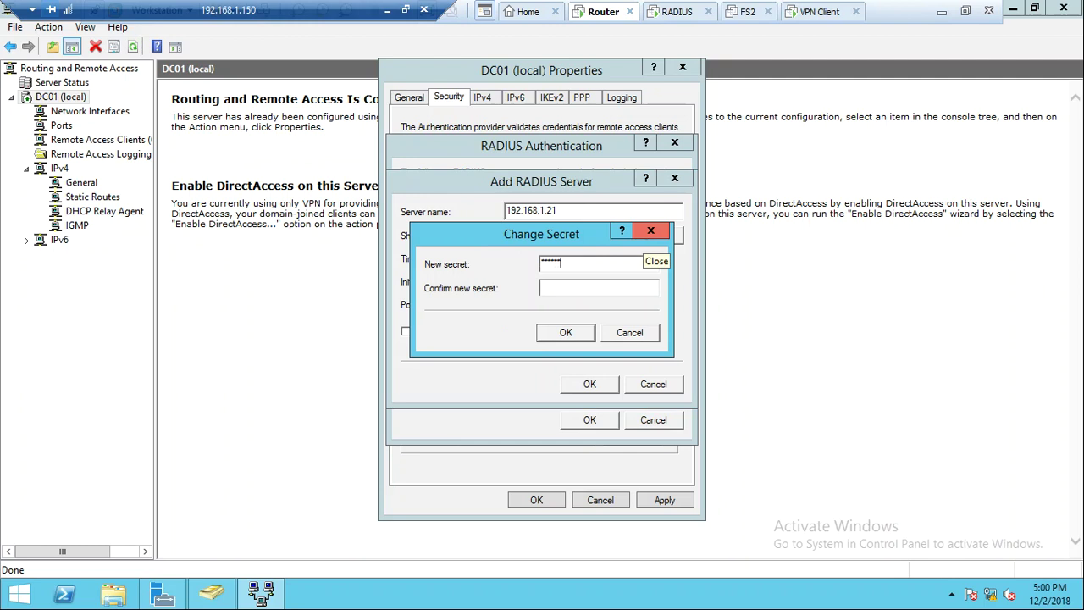
pyautogui.press('Tab')
pyautogui.write('Pa$')
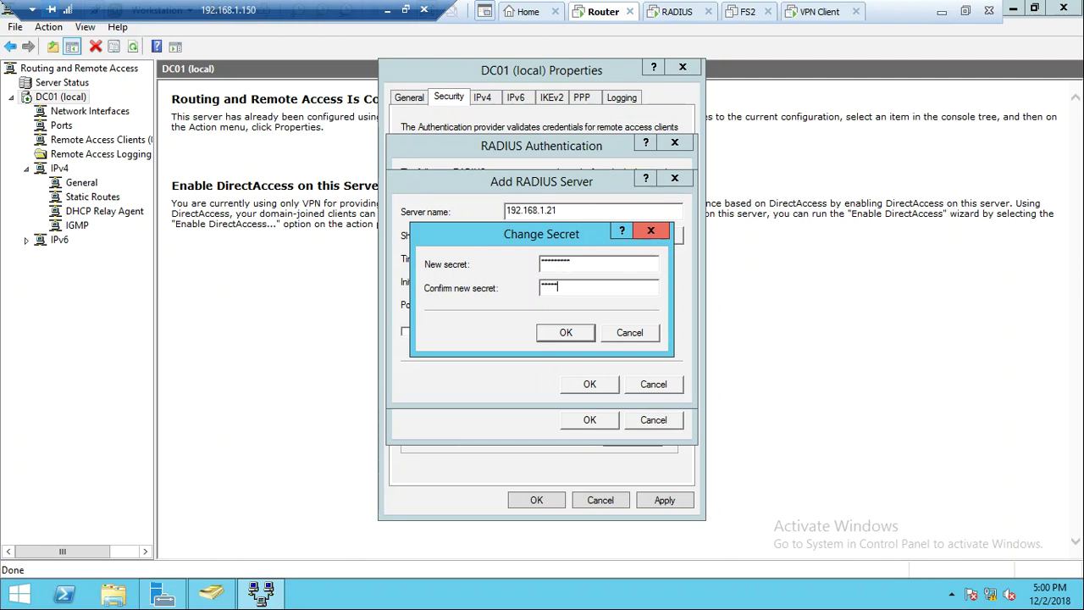
pyautogui.click(565, 332)
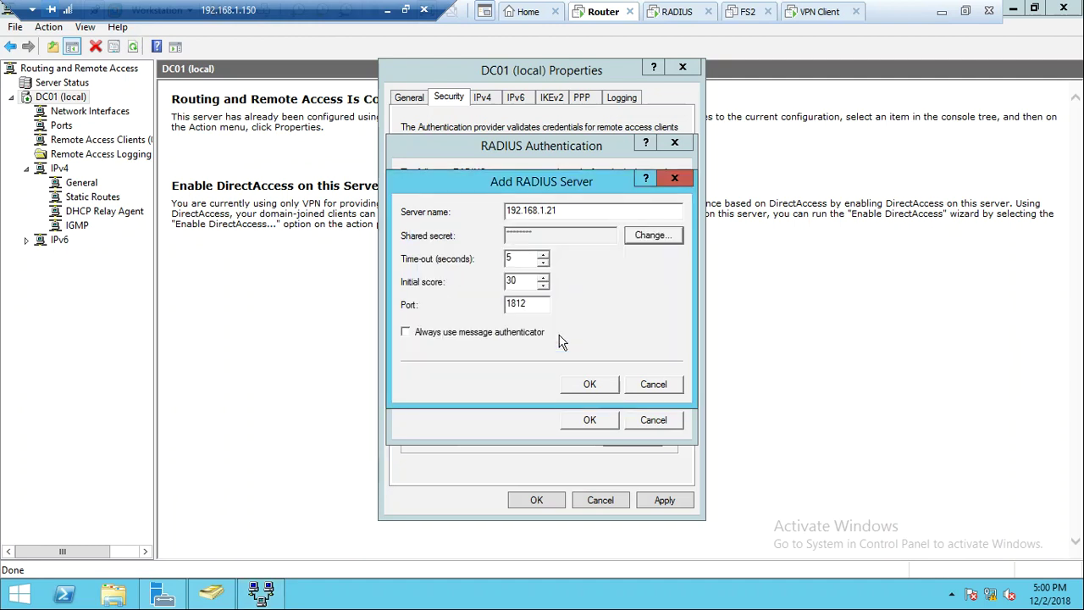
pyautogui.click(584, 385)
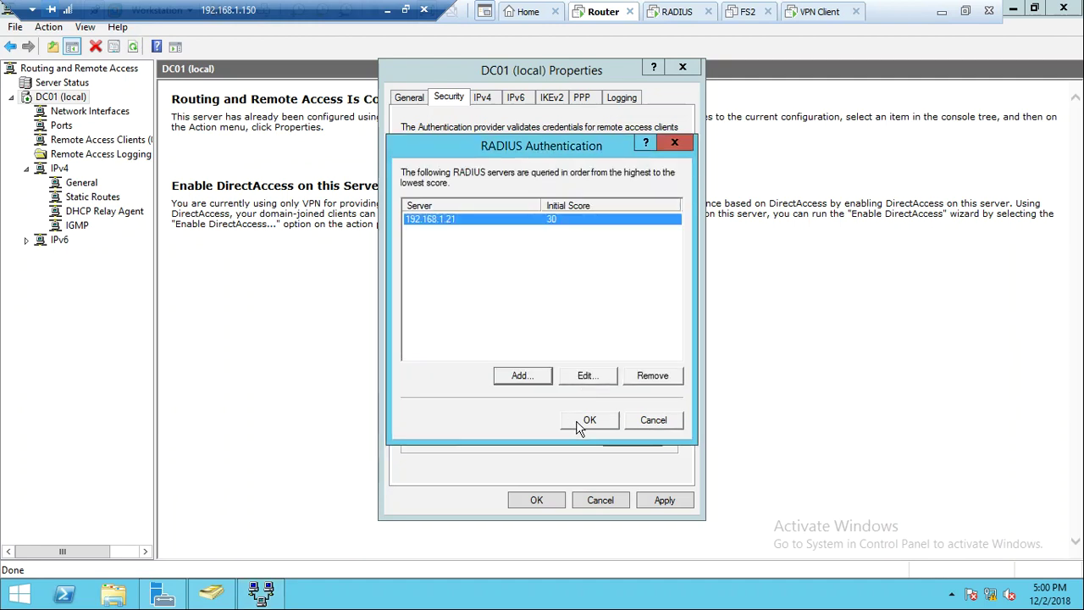
pyautogui.click(580, 424)
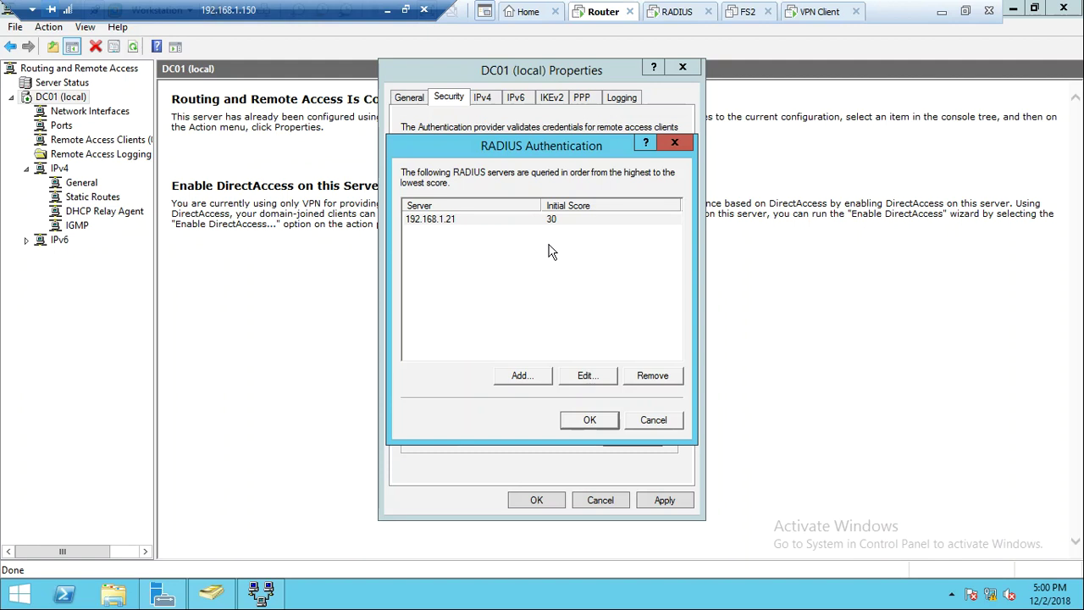
pyautogui.press('Return')
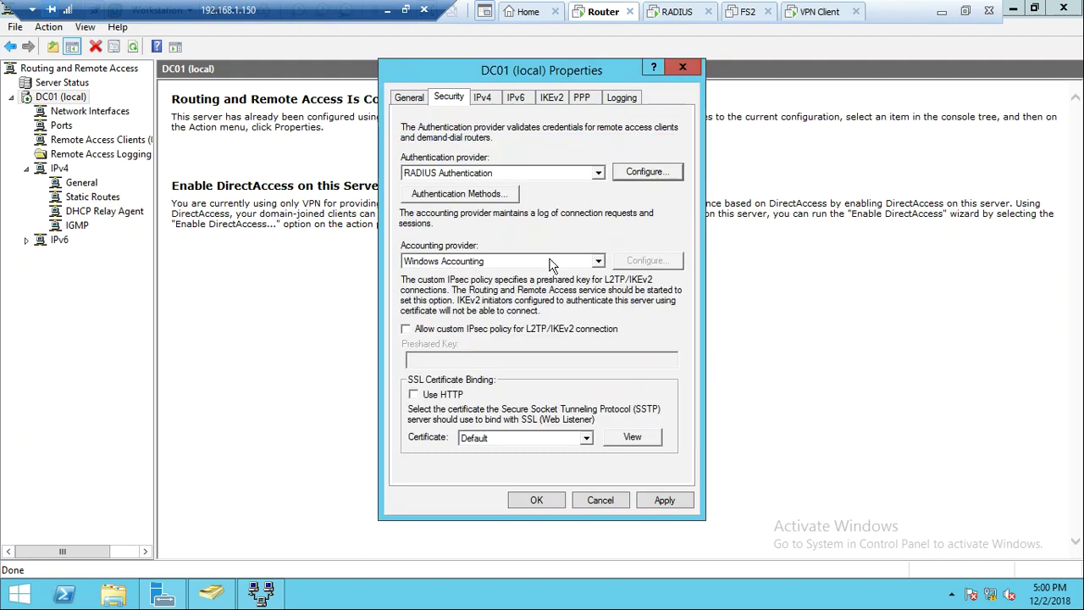
# Switch DC01's accounting provider to RADIUS Accounting and add server 192.168.1.21
pyautogui.click(559, 262)
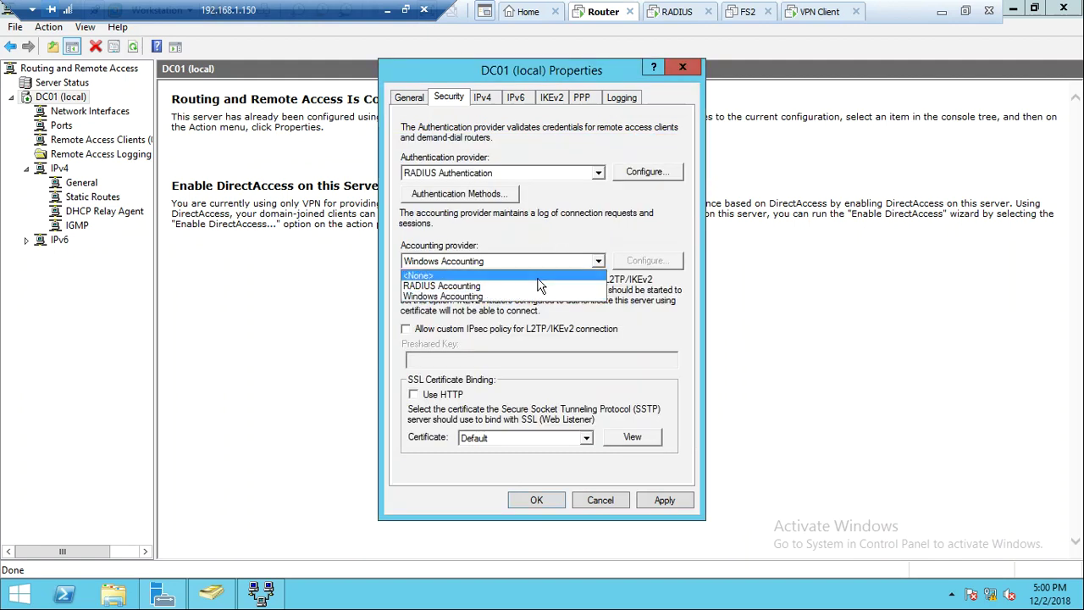
pyautogui.click(534, 286)
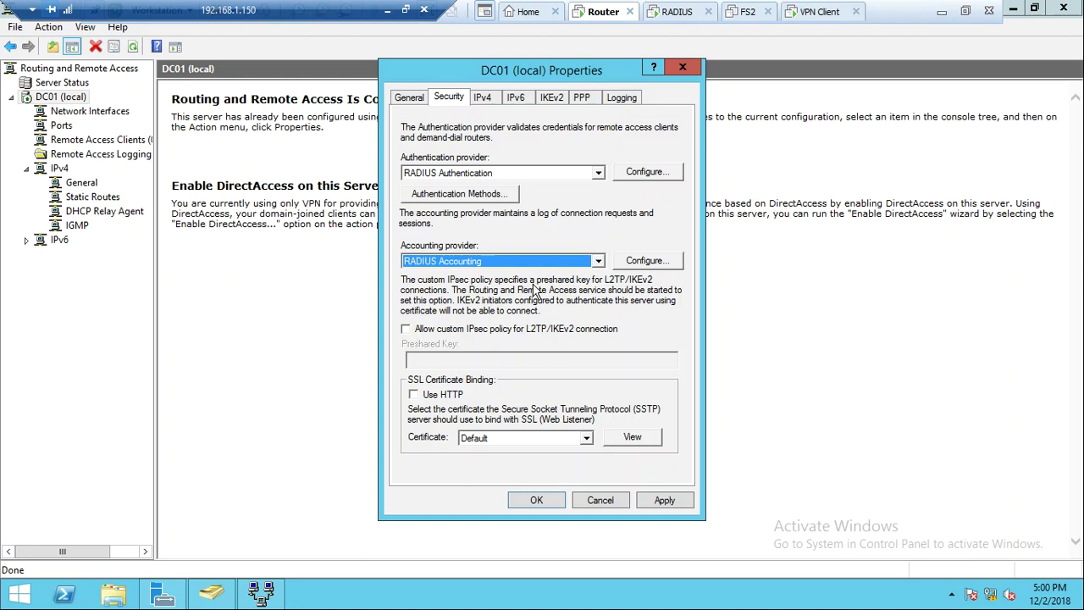
pyautogui.click(649, 260)
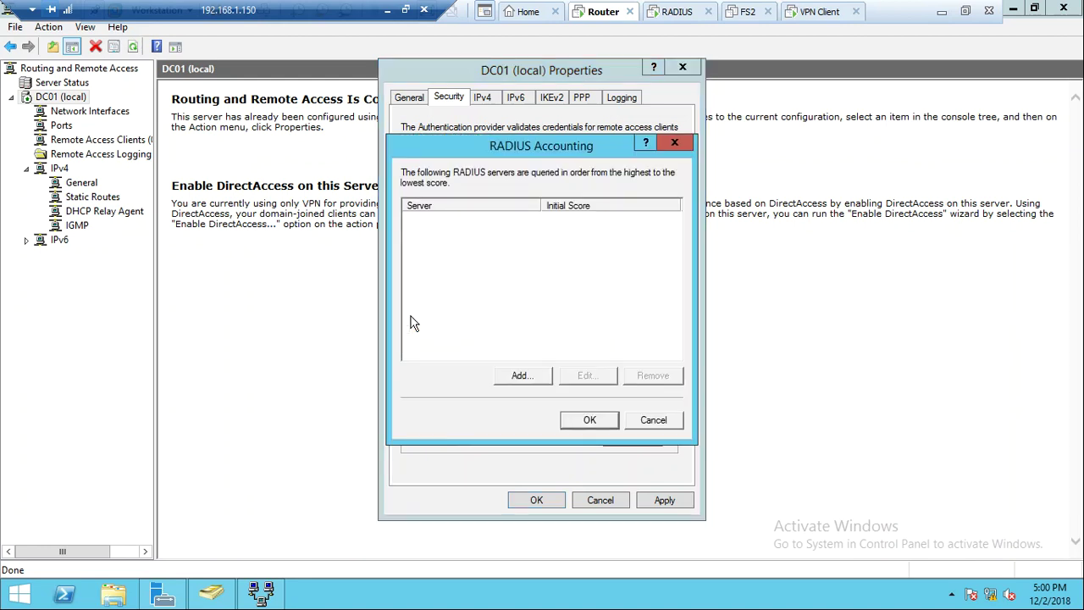
pyautogui.click(520, 378)
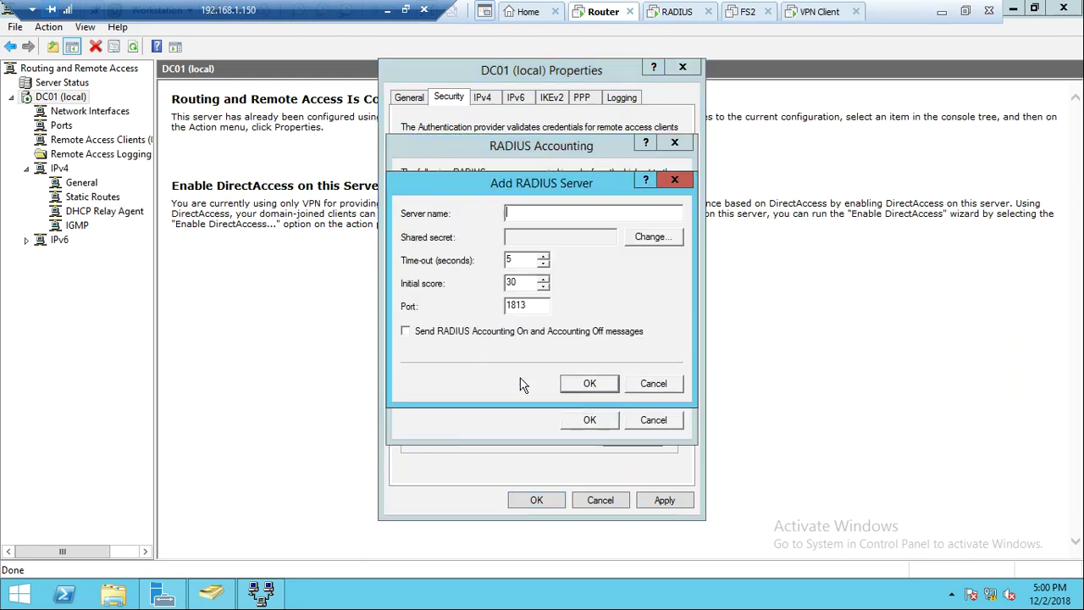
pyautogui.write('192.168.1.')
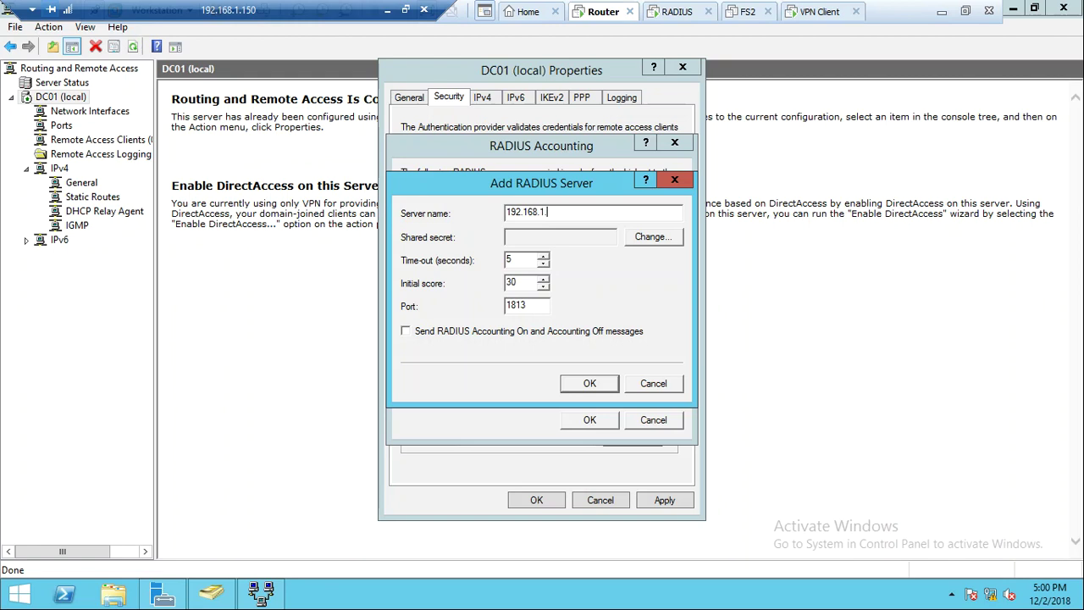
pyautogui.write('21')
# Set and confirm the server's shared secret, then apply the RADIUS accounting settings
pyautogui.click(653, 238)
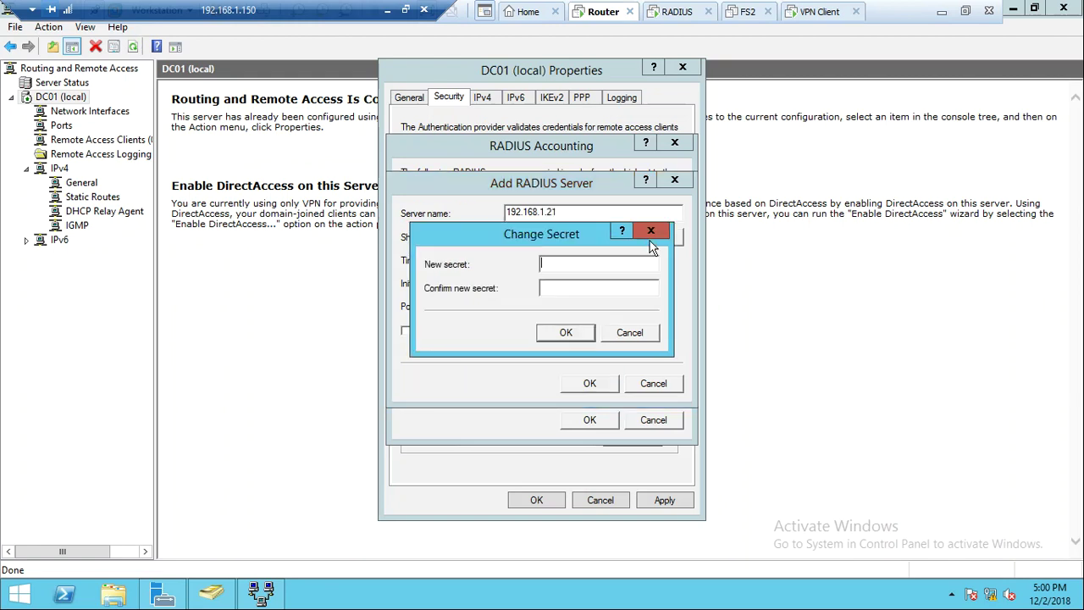
pyautogui.write('****')
pyautogui.write('********')
pyautogui.click(561, 333)
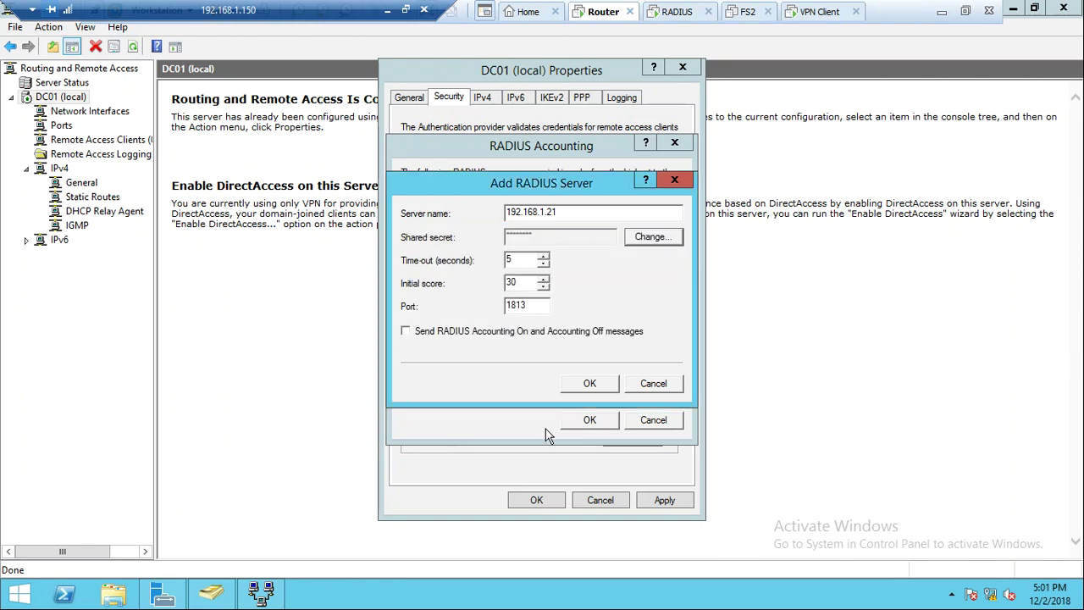
pyautogui.click(588, 386)
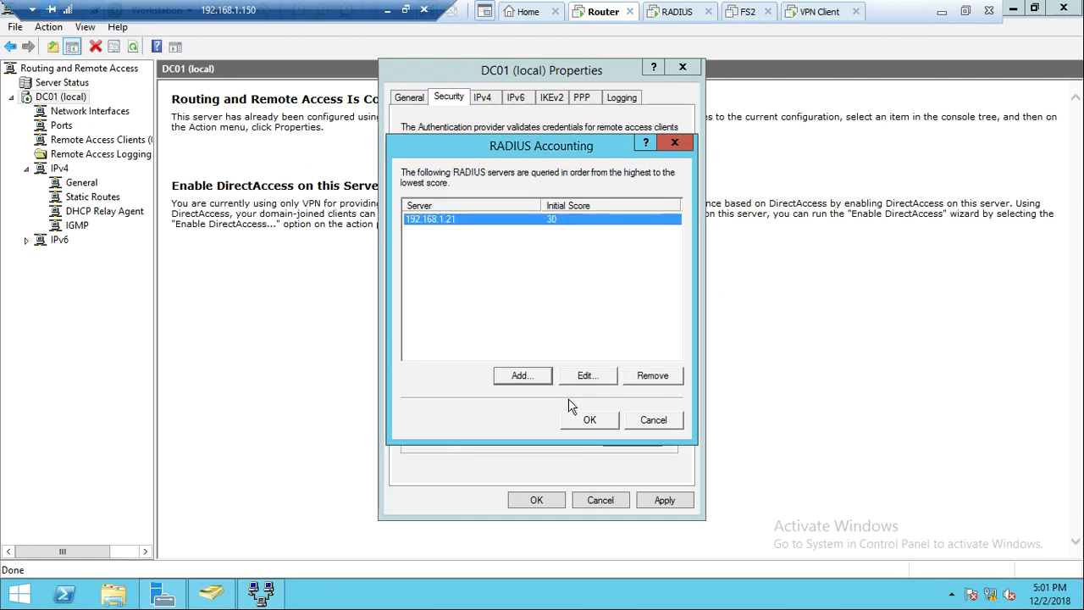
pyautogui.click(585, 428)
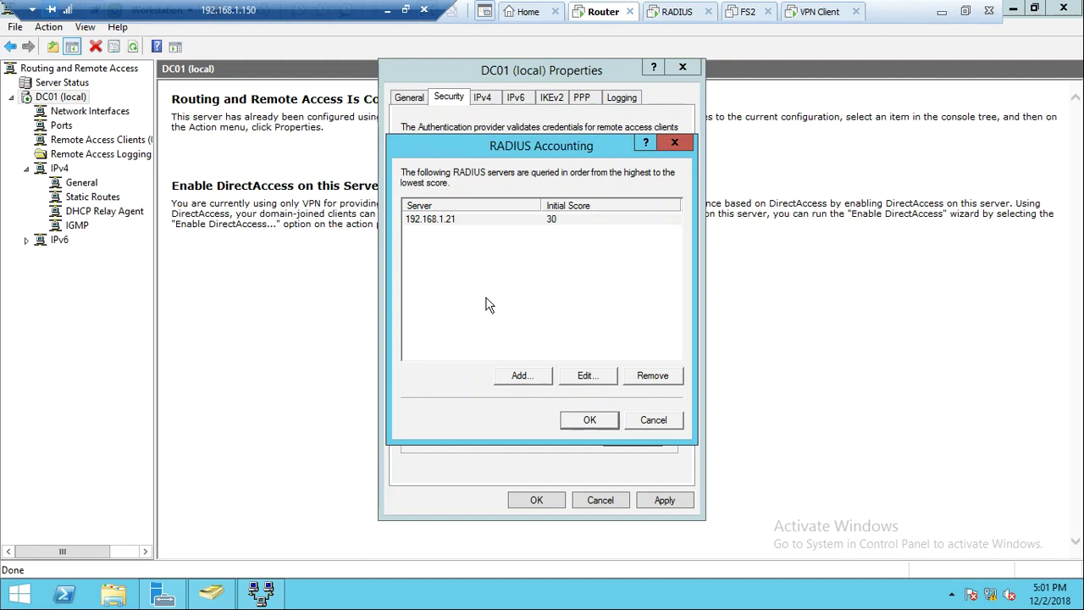
pyautogui.press('Return')
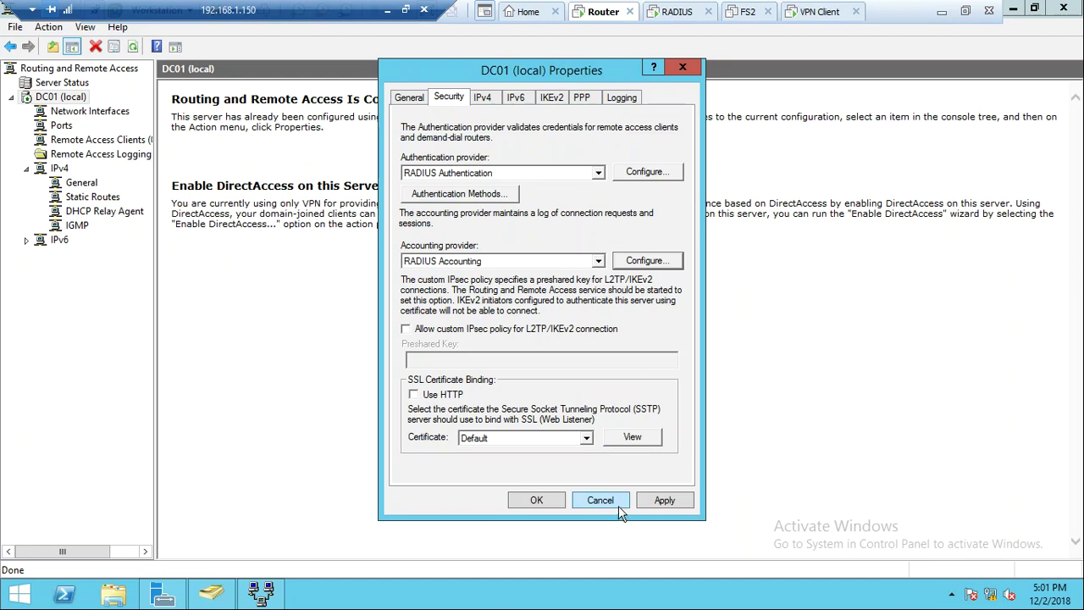
pyautogui.click(664, 502)
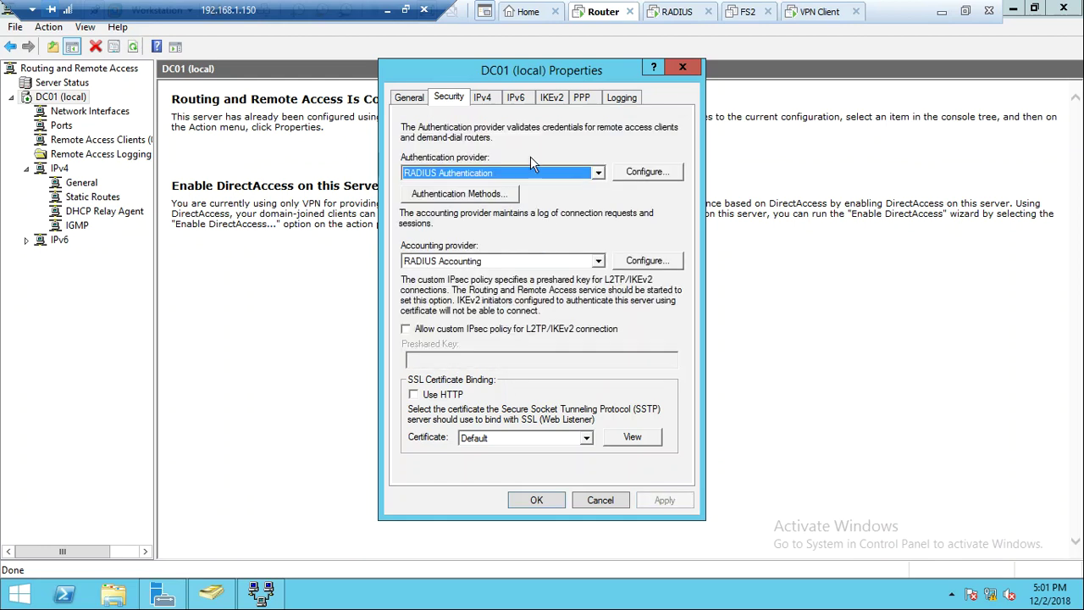
# Give VPN clients IPv4 addresses from a static pool 192.168.1.50–192.168.1.80 and apply
pyautogui.click(491, 97)
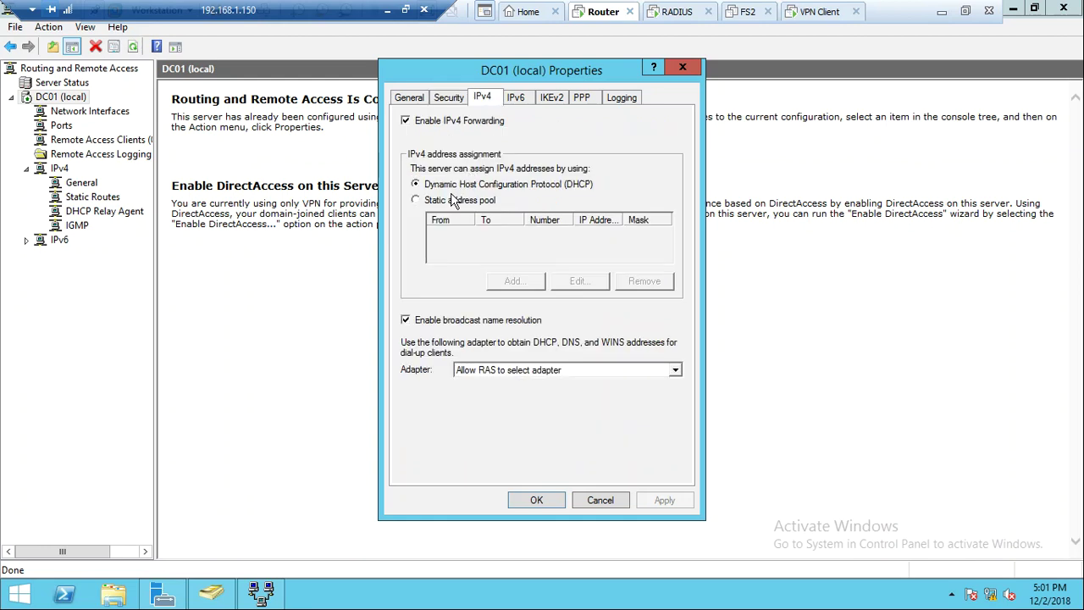
pyautogui.click(449, 207)
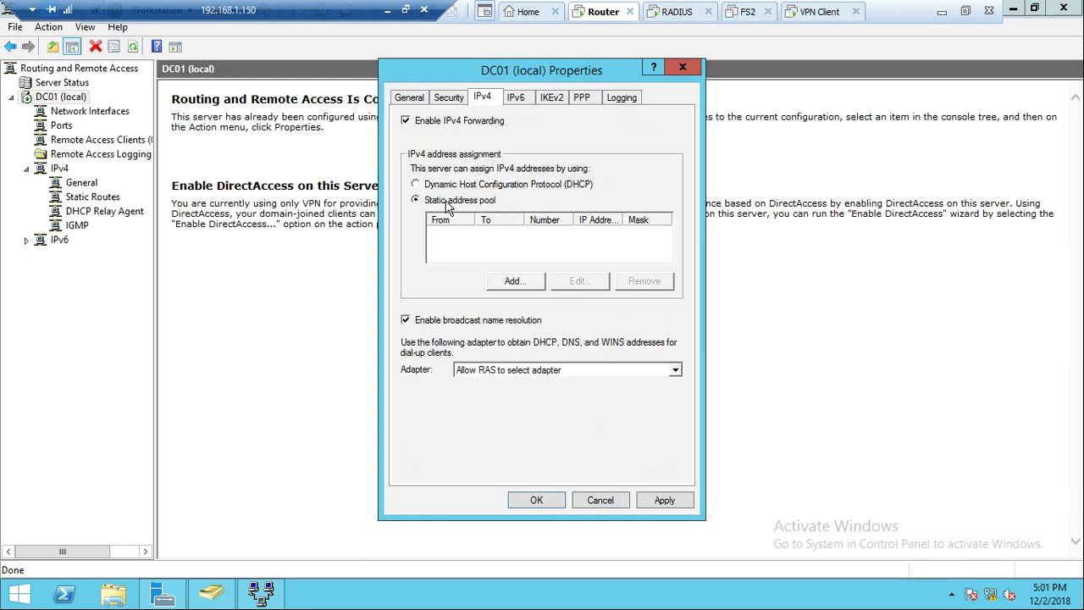
pyautogui.click(509, 282)
pyautogui.write('192 . 168 . 1 . 50')
pyautogui.press('Tab')
pyautogui.write('192.168.1.80')
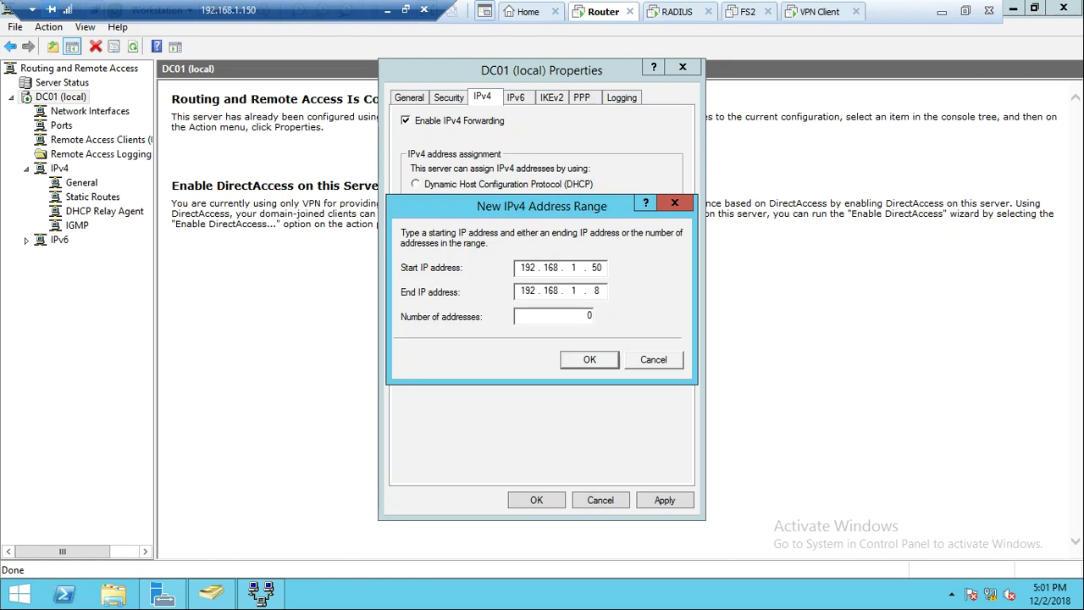
pyautogui.click(578, 365)
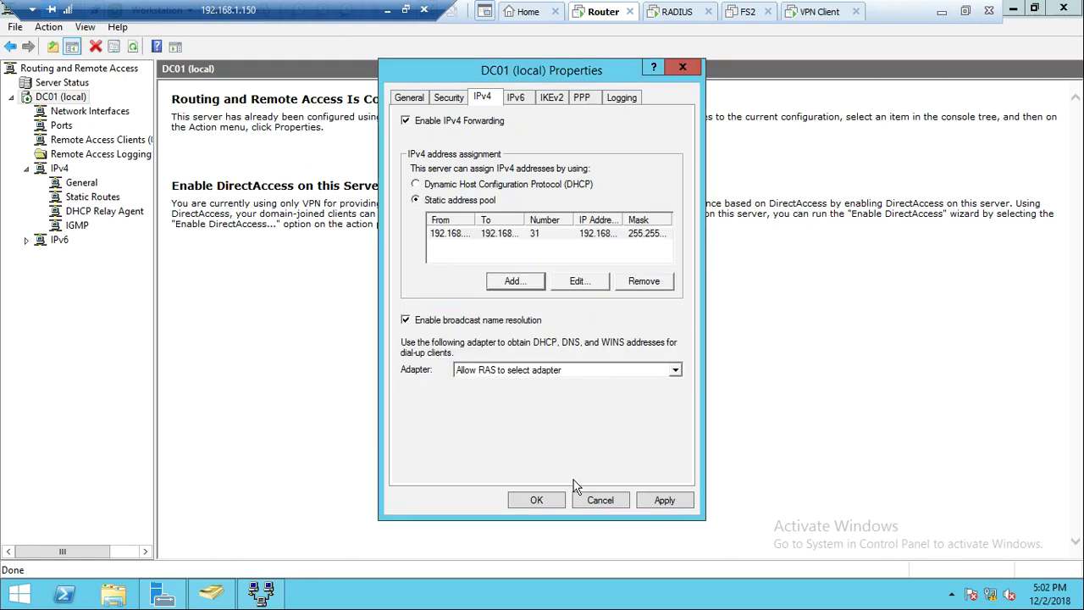
pyautogui.click(664, 502)
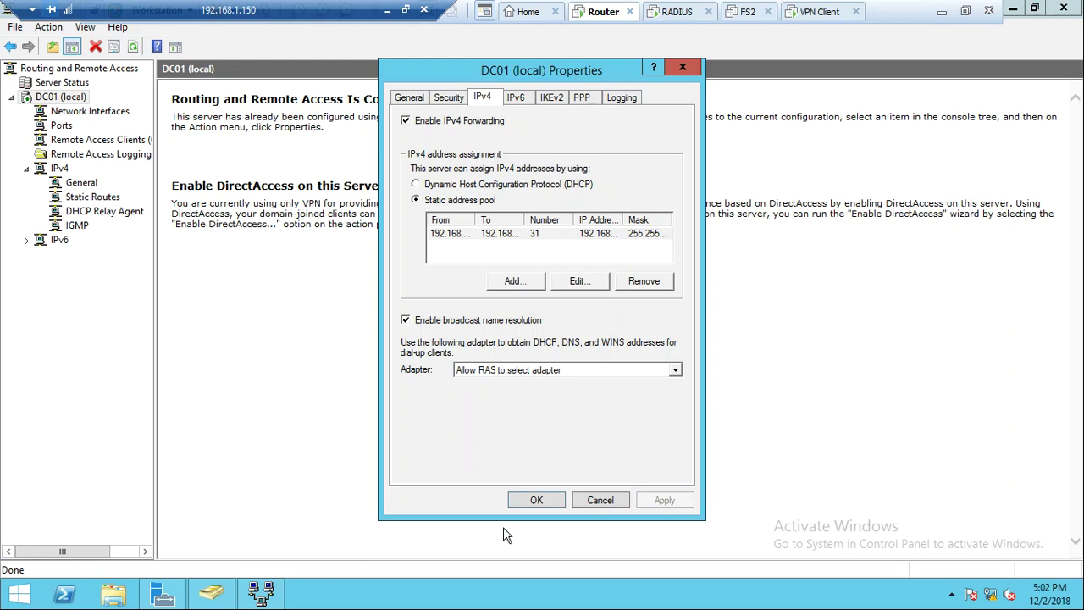
# Save and close DC01 (local) Properties, then bring up DC01's server actions
pyautogui.click(542, 500)
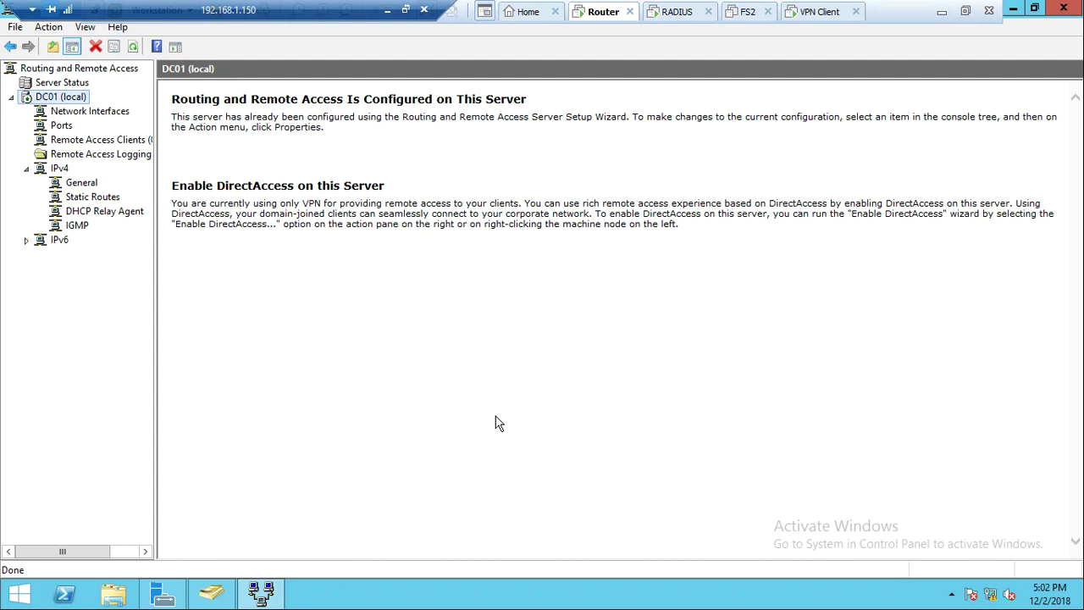
pyautogui.rightClick(53, 98)
# Restart the Routing and Remote Access service on DC01 and switch to the VPN client
pyautogui.moveTo(255, 158)
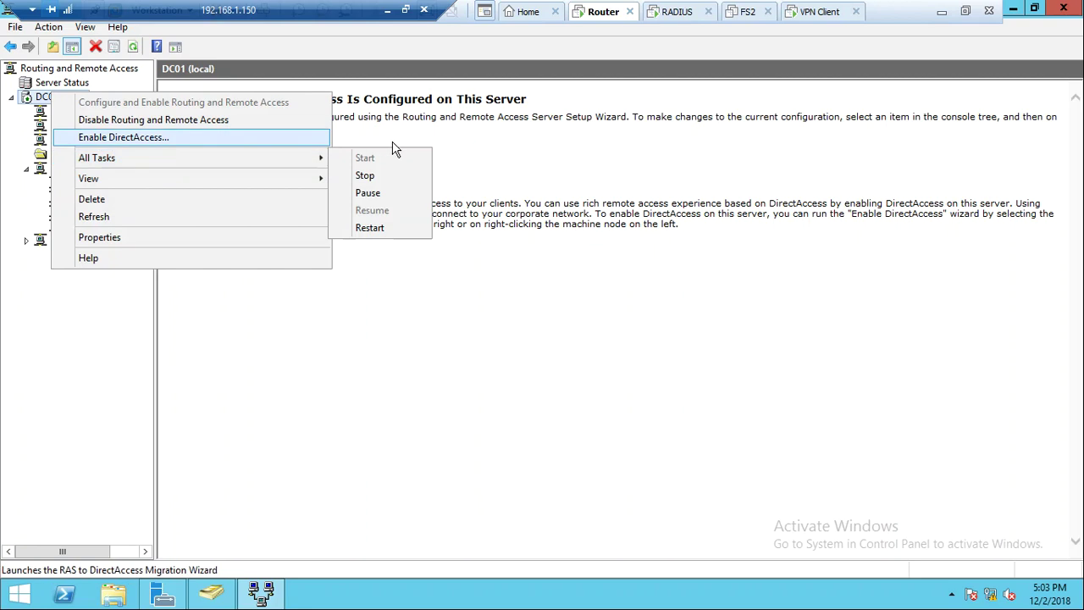
pyautogui.click(367, 232)
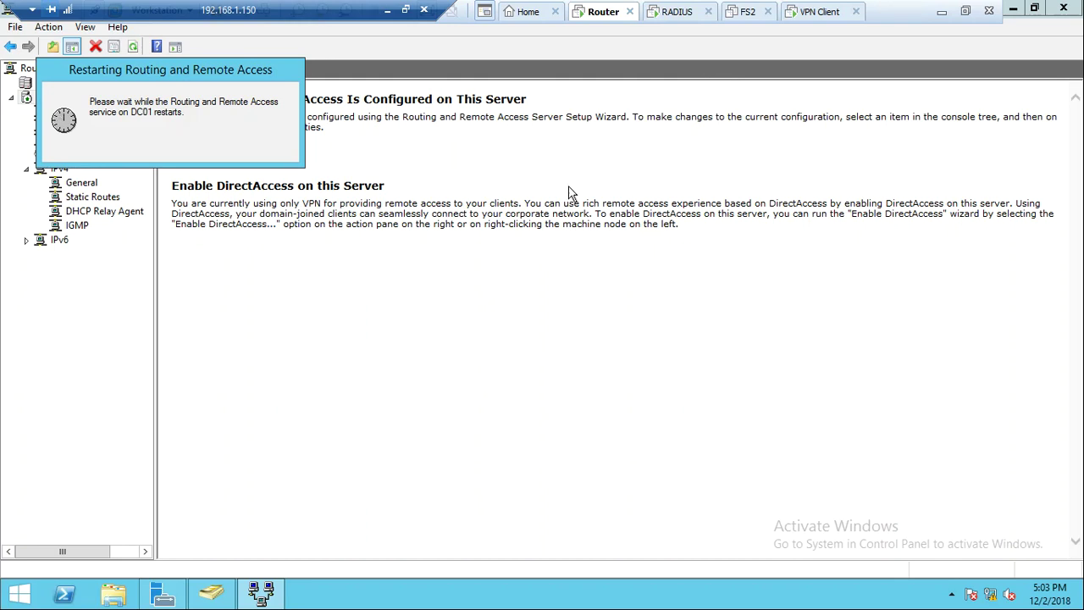
pyautogui.click(811, 22)
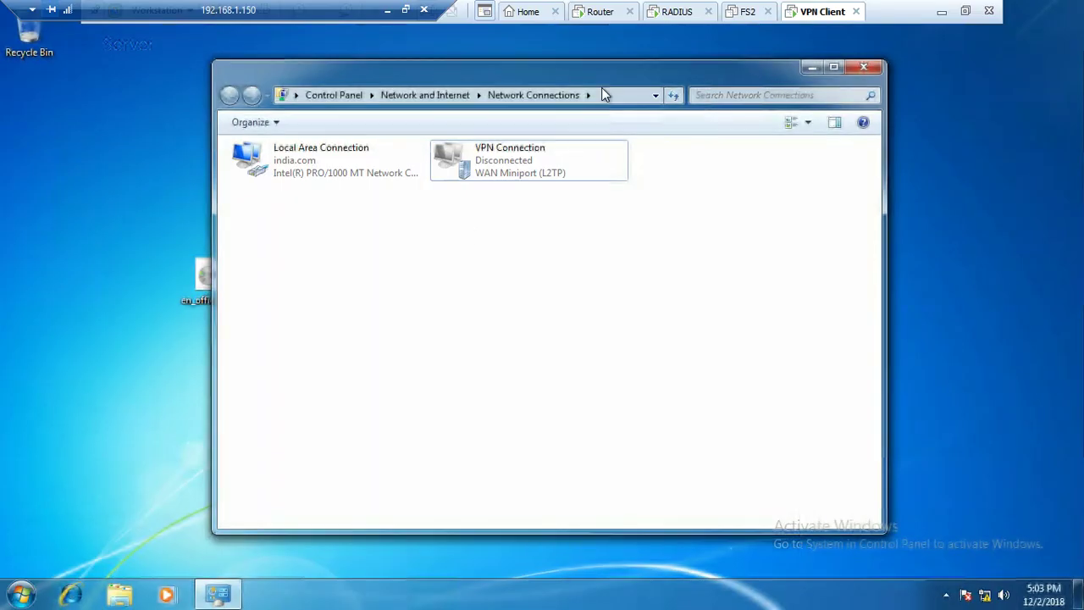
# Set the VPN Connection's type to PPTP, allowing MS-CHAP v2 authentication
pyautogui.doubleClick(505, 162)
pyautogui.click(576, 448)
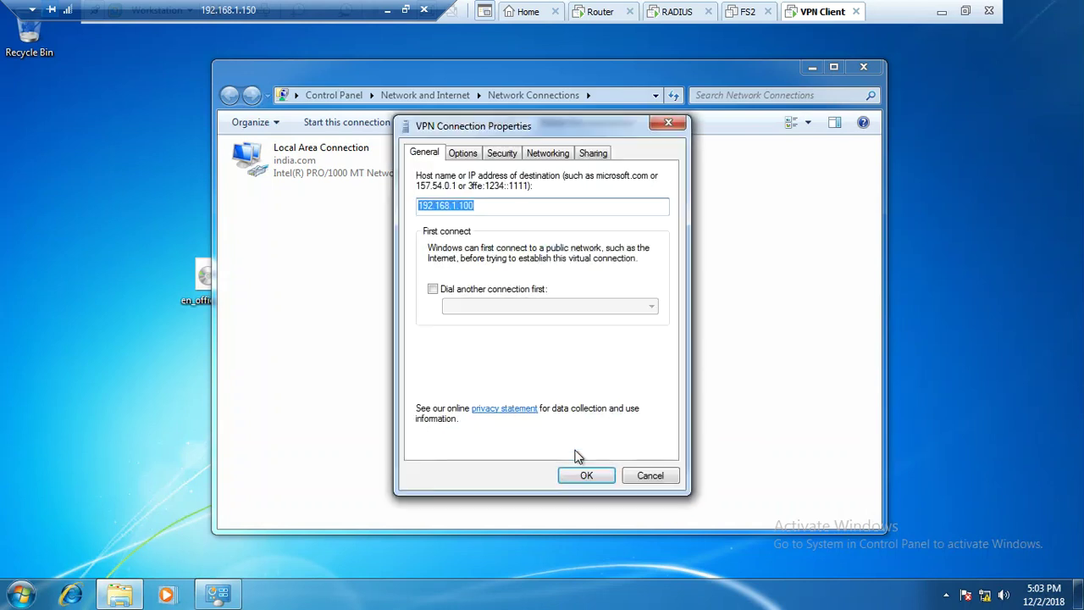
pyautogui.click(468, 160)
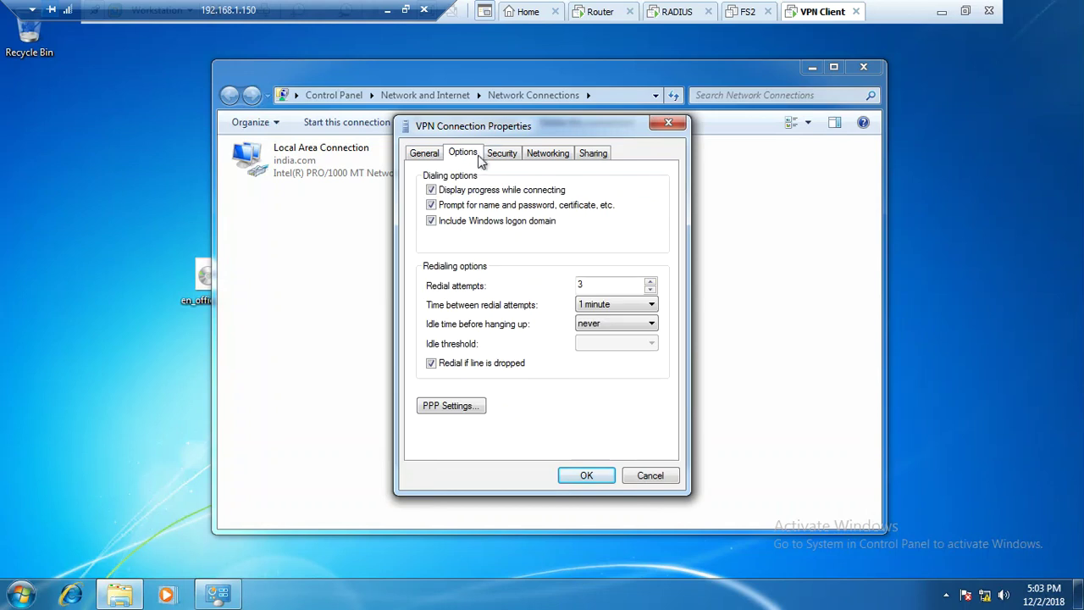
pyautogui.click(500, 160)
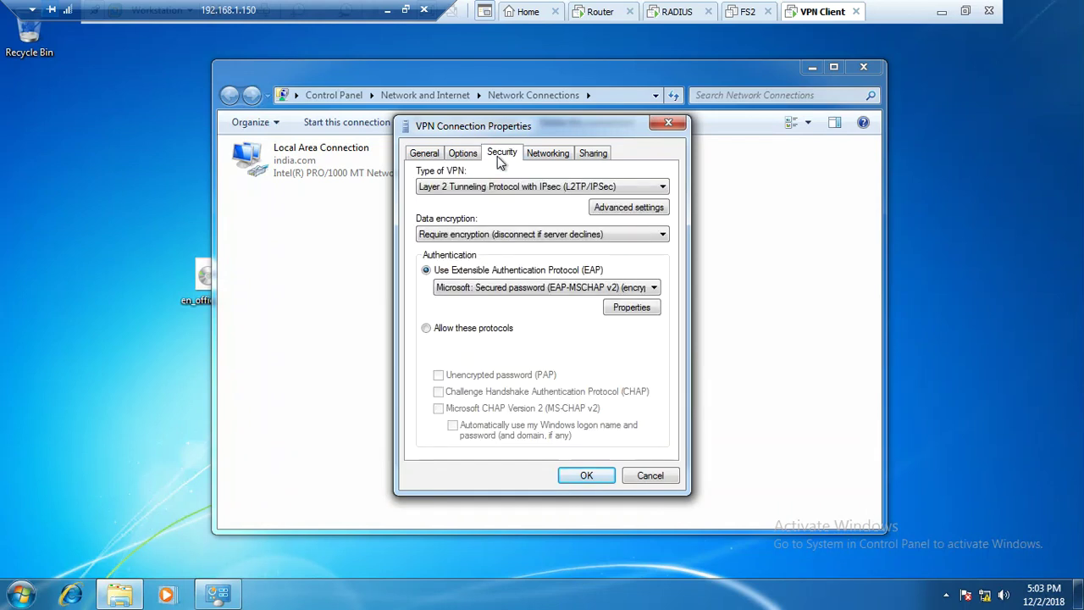
pyautogui.click(503, 190)
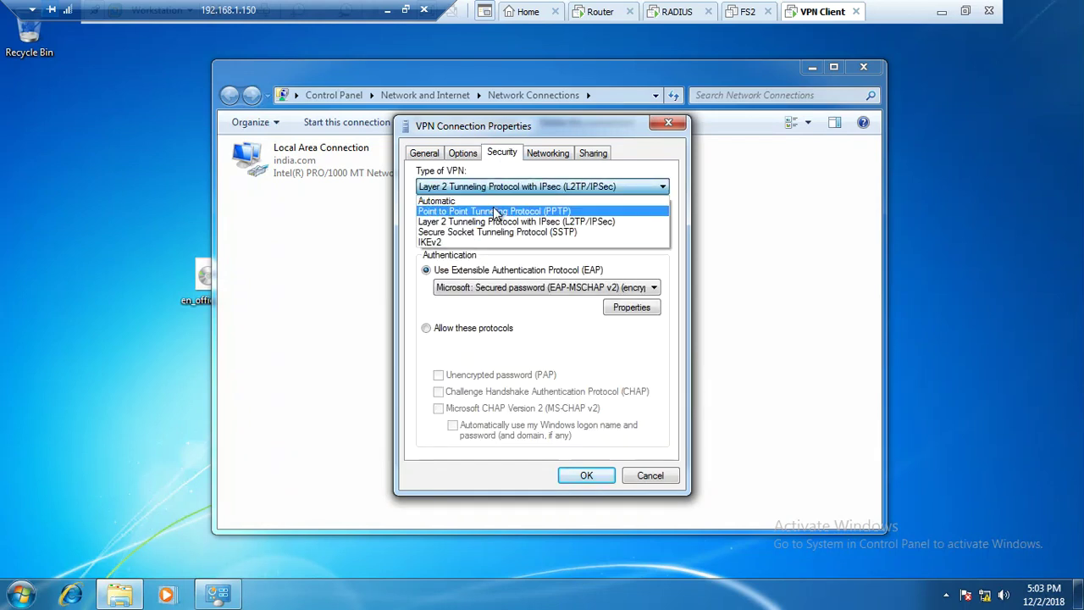
pyautogui.click(496, 211)
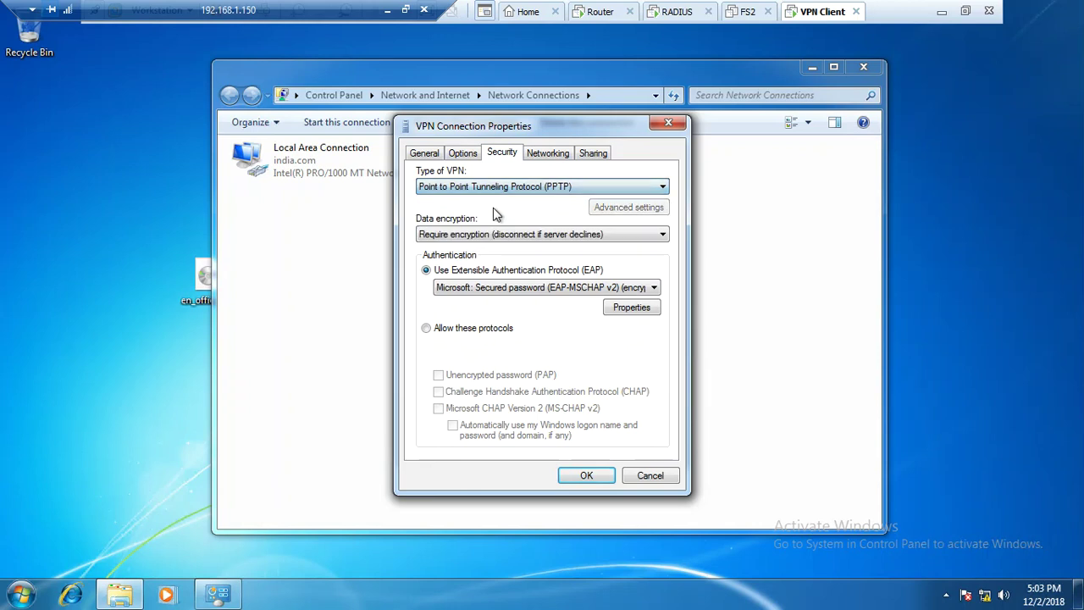
pyautogui.click(509, 335)
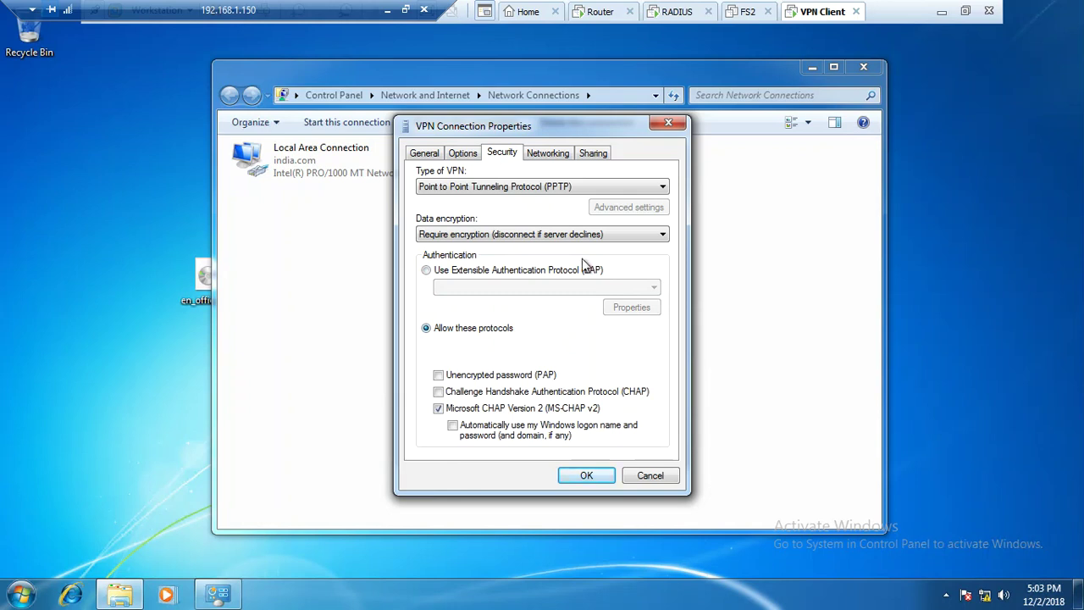
# Review the other property tabs and save the VPN Connection properties
pyautogui.click(547, 156)
pyautogui.click(591, 156)
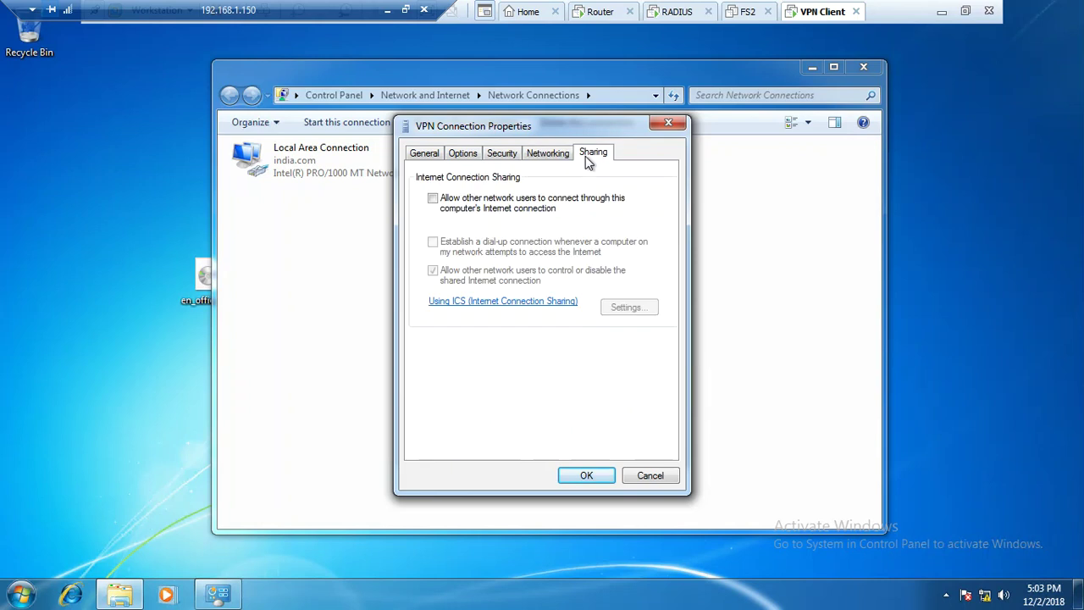
pyautogui.click(488, 154)
pyautogui.click(467, 153)
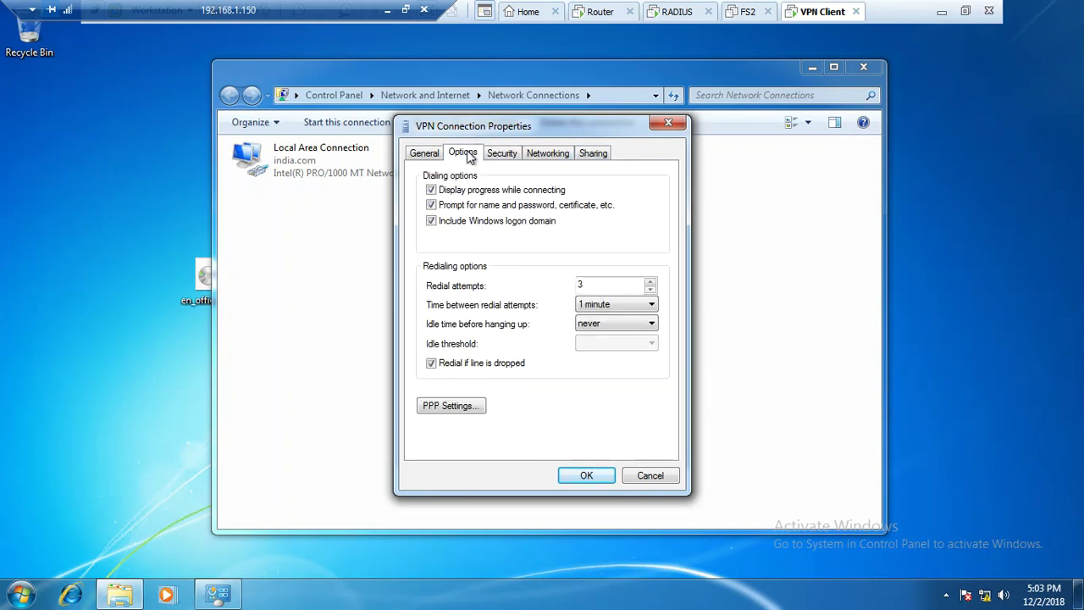
pyautogui.click(428, 155)
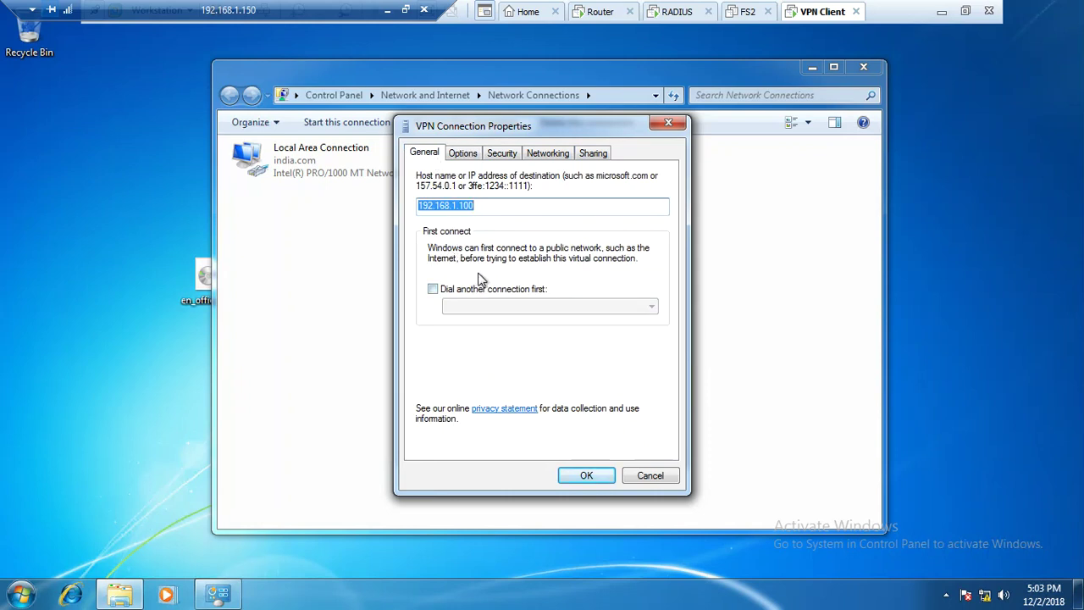
pyautogui.click(585, 476)
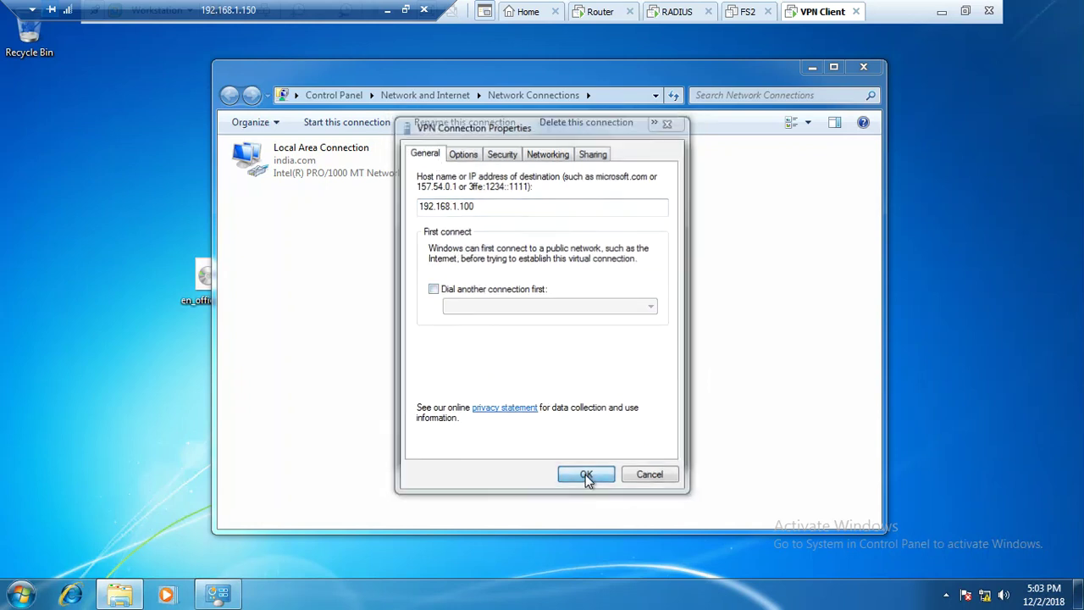
# Enter user name vpnuser and its password in the VPN sign-in prompt
pyautogui.press('Escape')
pyautogui.press('Return')
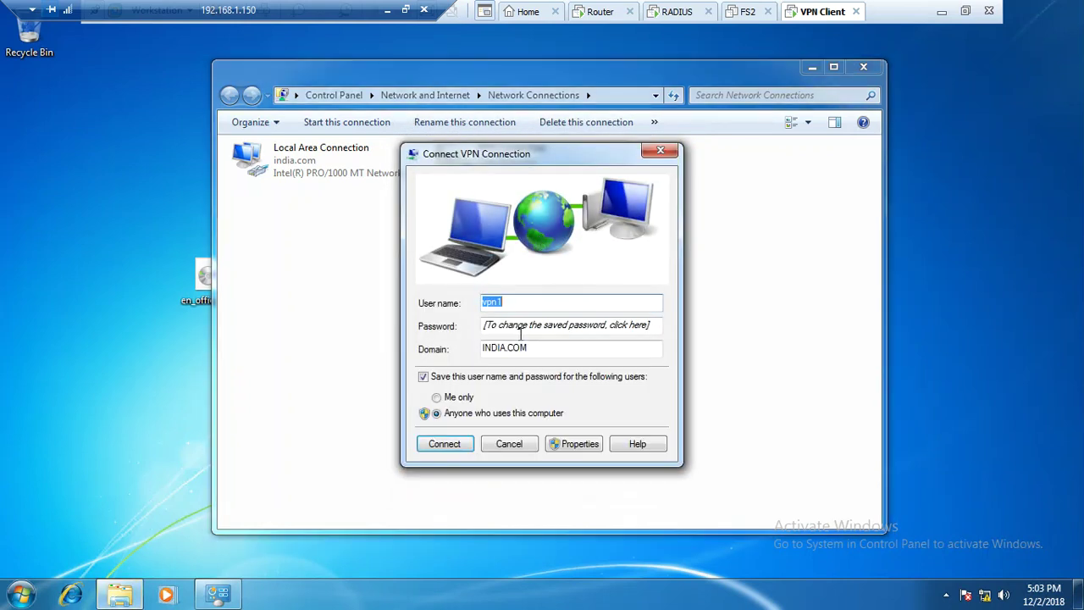
pyautogui.press('BackSpace')
pyautogui.write('vpnuser')
pyautogui.press('Tab')
pyautogui.press('BackSpace')
pyautogui.write('*******')
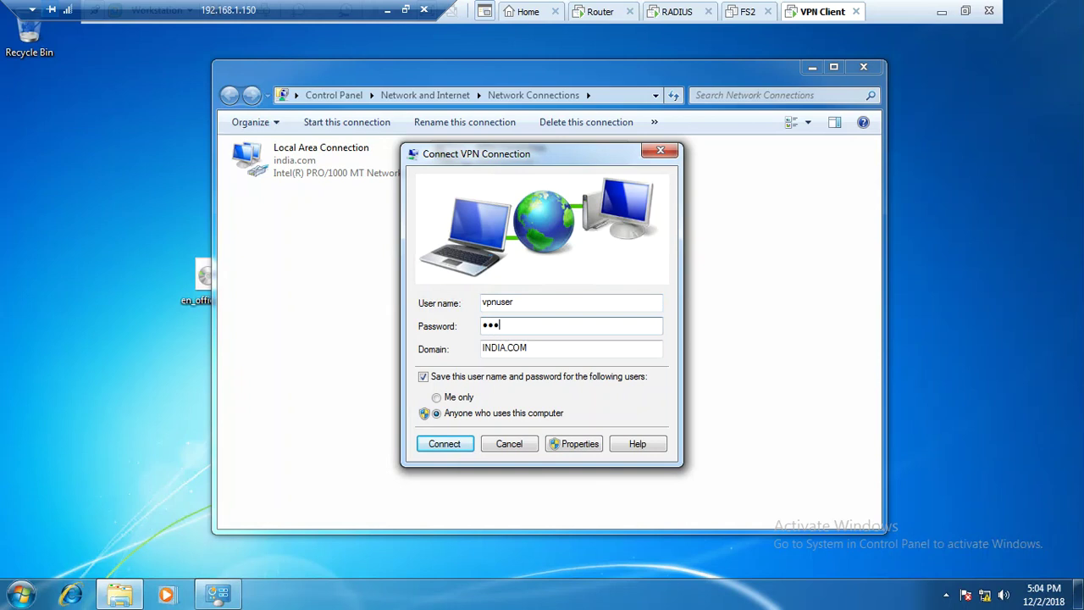
pyautogui.write('**')
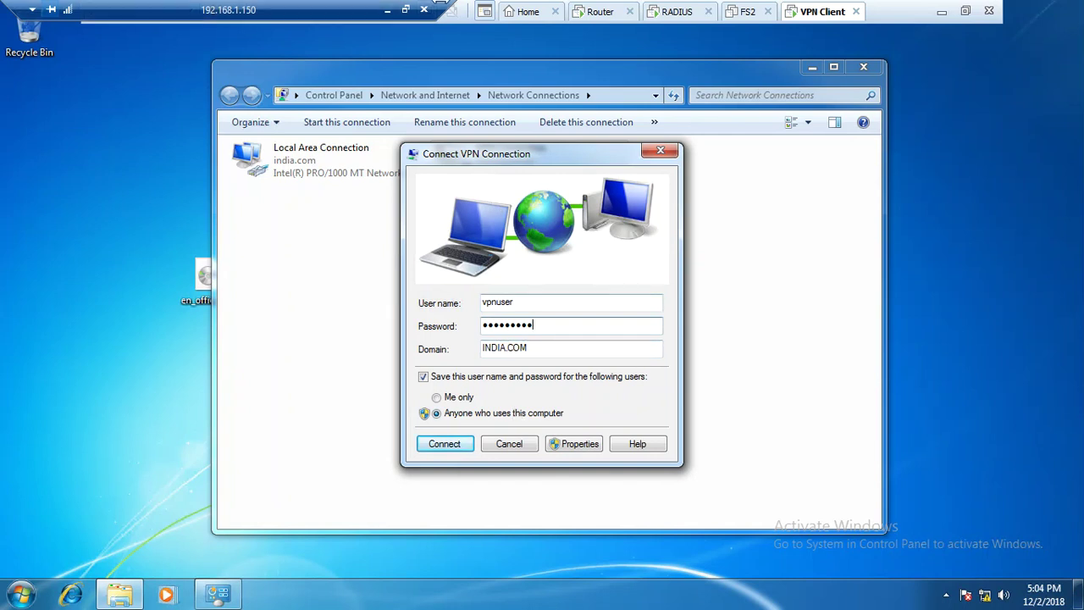
# Check the Router, RADIUS and FS2 machines, then connect the VPN Connection
pyautogui.click(603, 12)
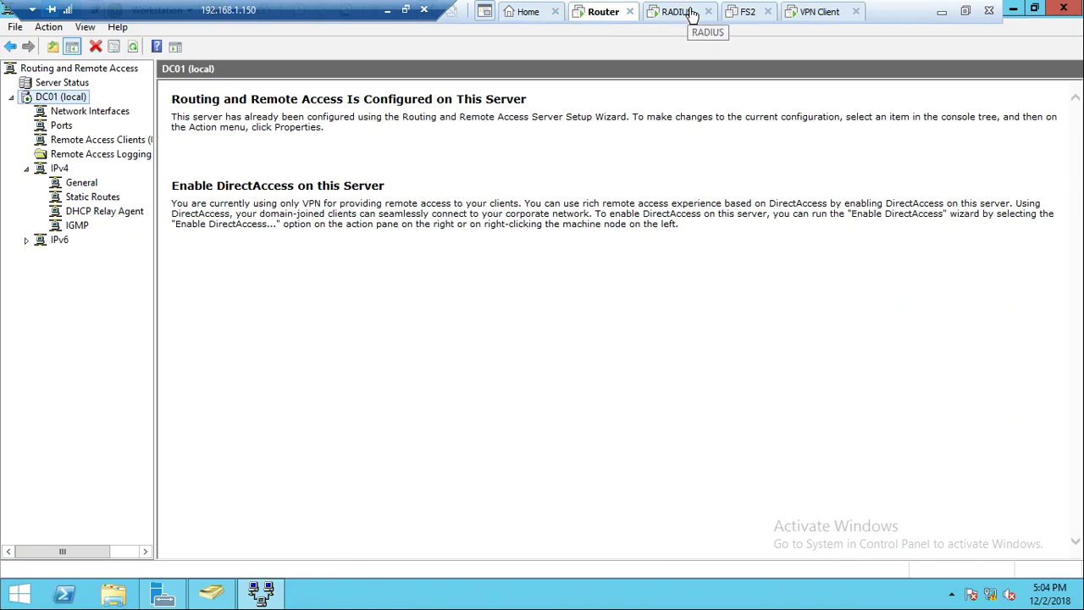
pyautogui.click(678, 13)
pyautogui.click(754, 13)
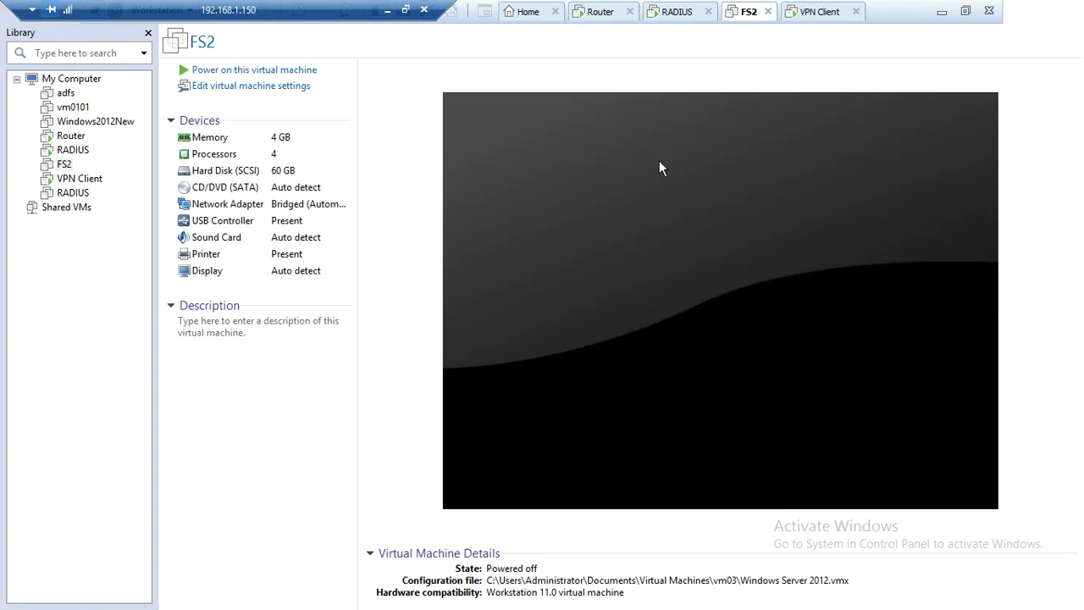
pyautogui.click(801, 16)
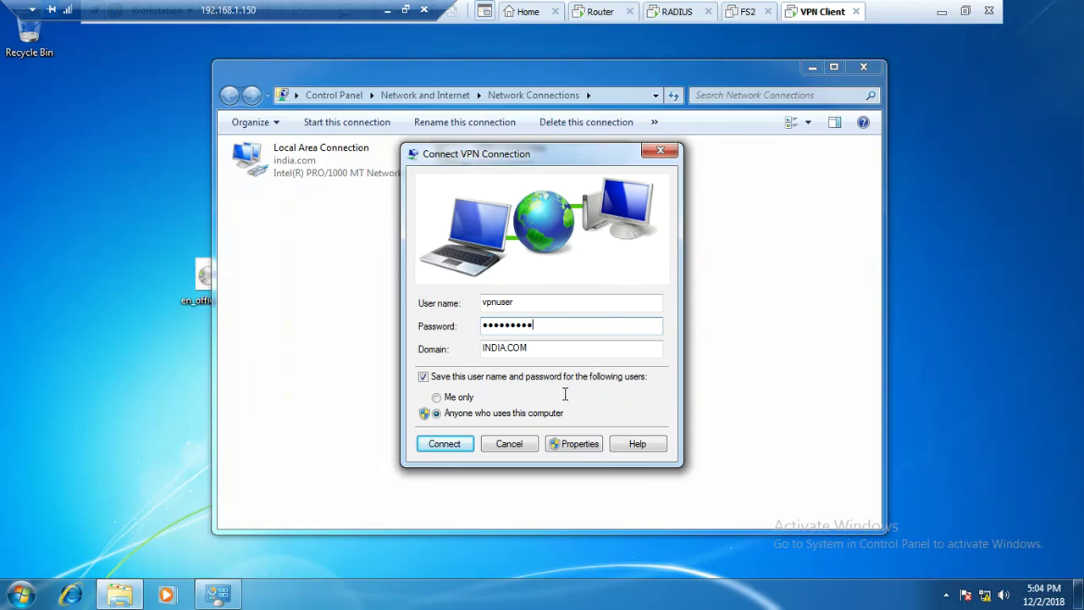
pyautogui.click(443, 445)
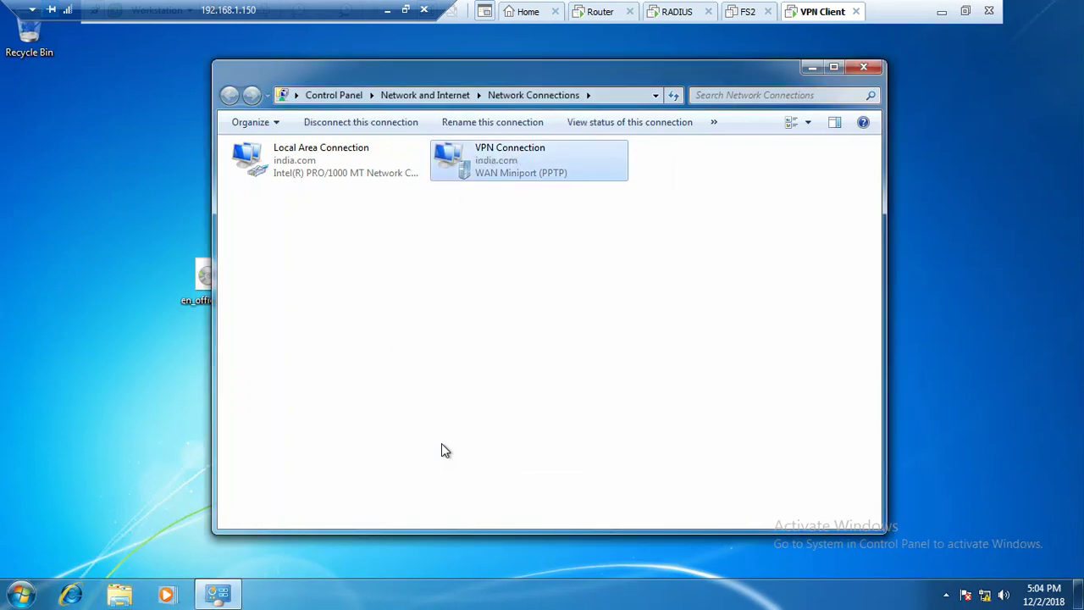
pyautogui.click(506, 345)
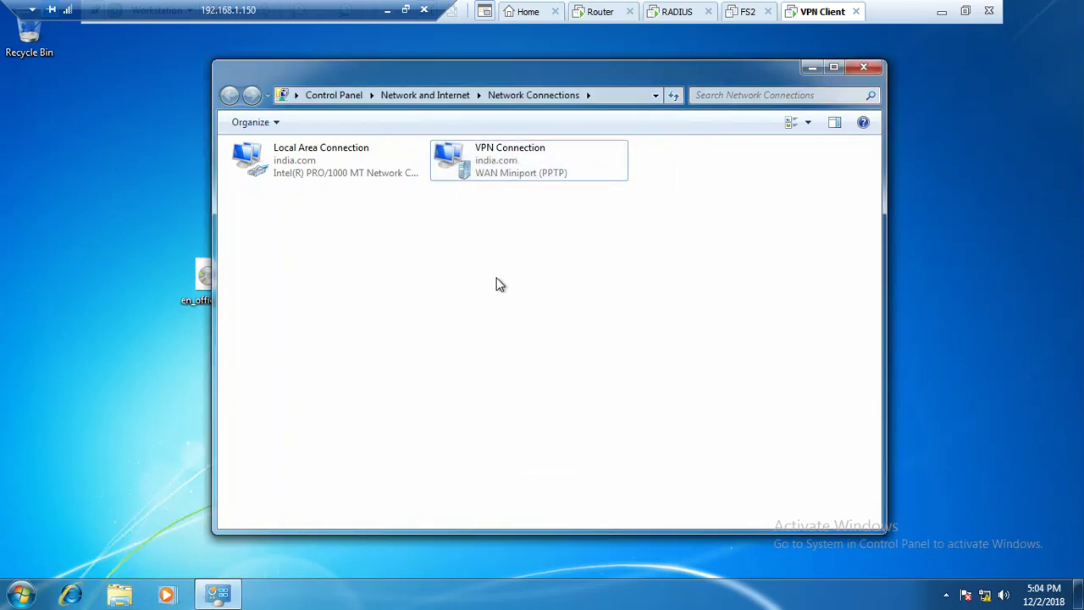
pyautogui.doubleClick(523, 155)
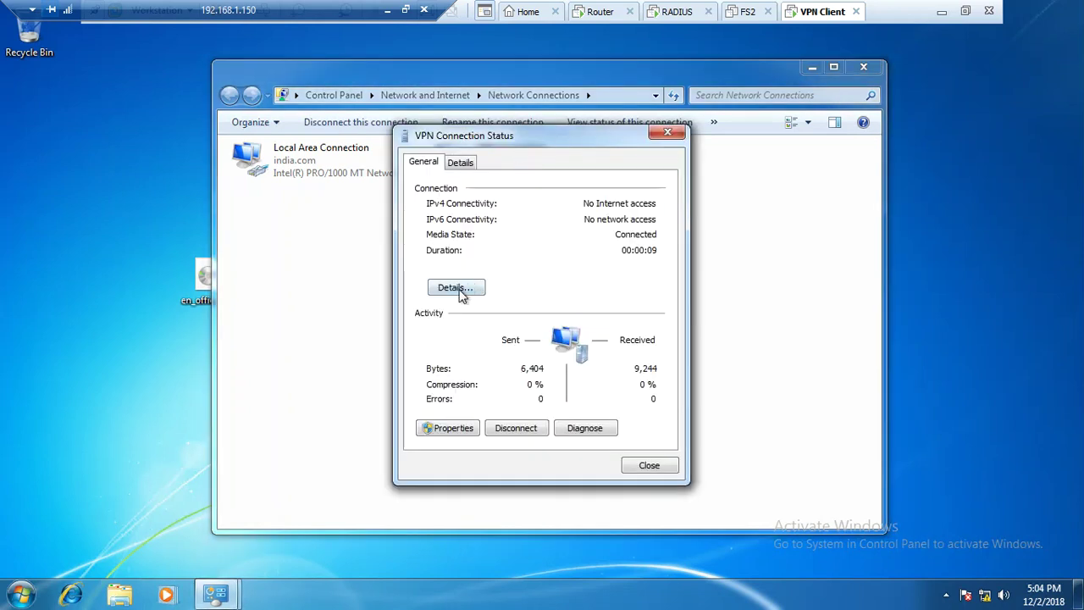
pyautogui.click(461, 289)
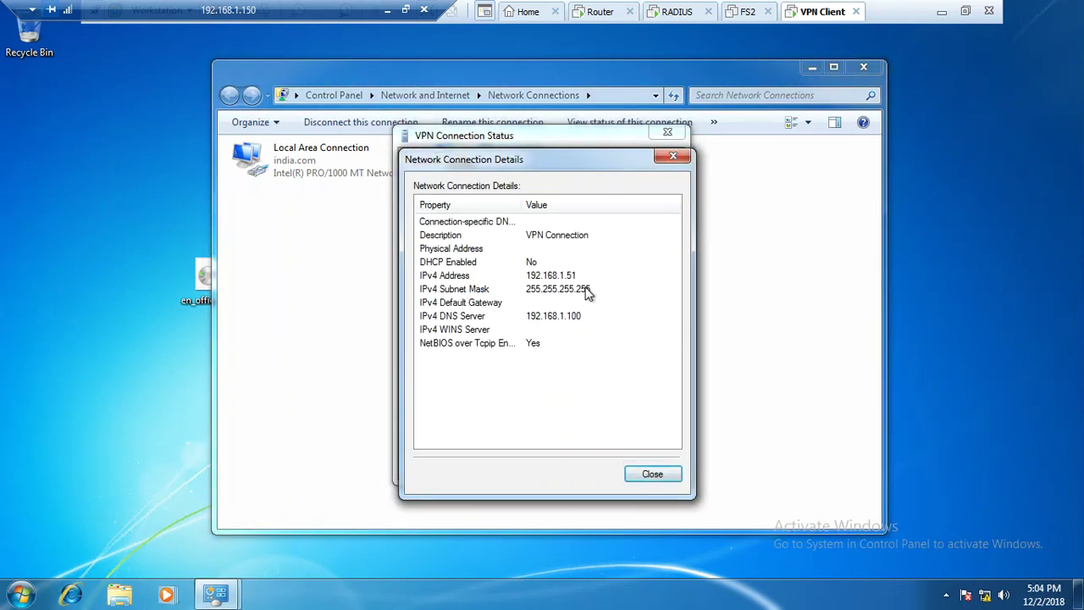
pyautogui.click(581, 277)
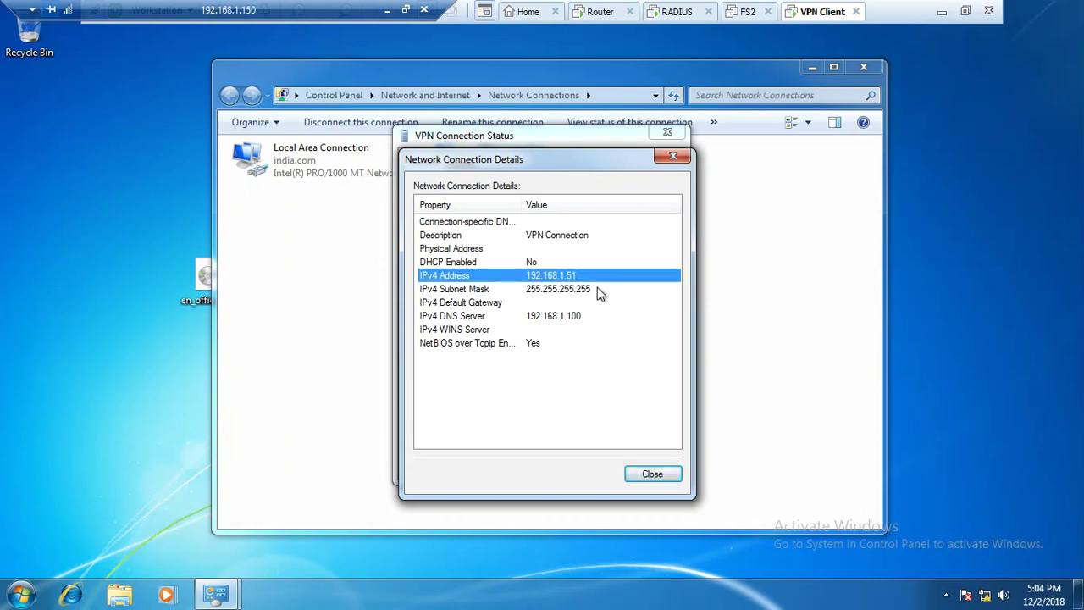
pyautogui.click(581, 316)
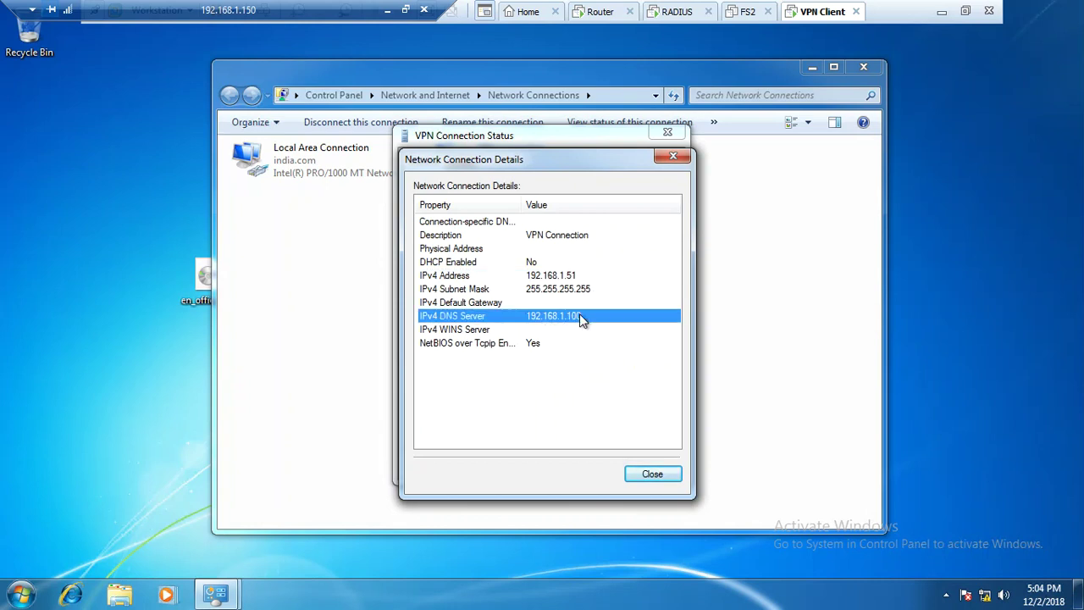
pyautogui.click(657, 471)
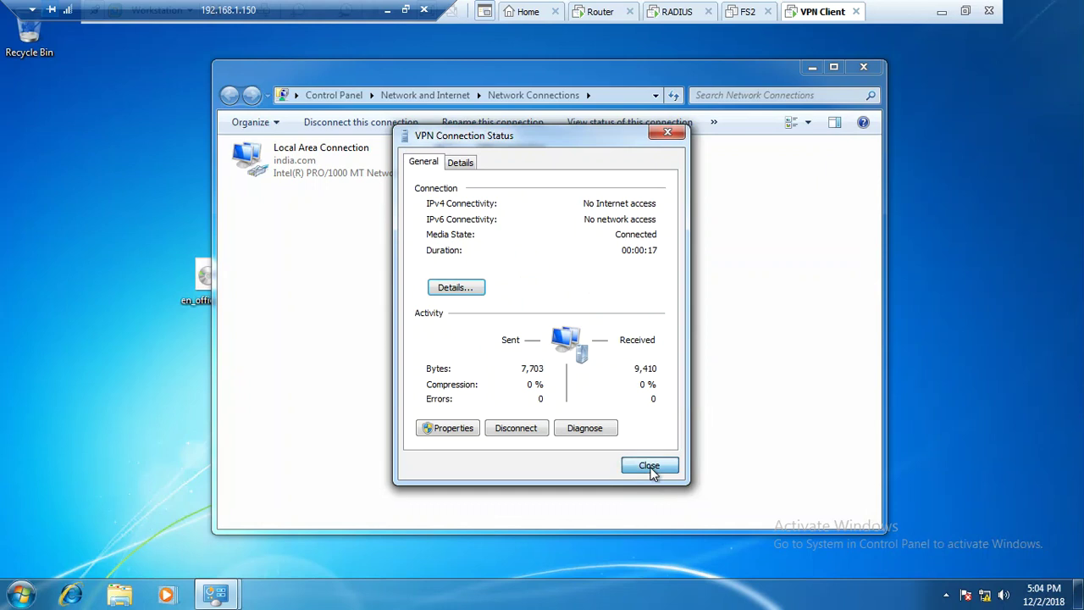
pyautogui.click(649, 467)
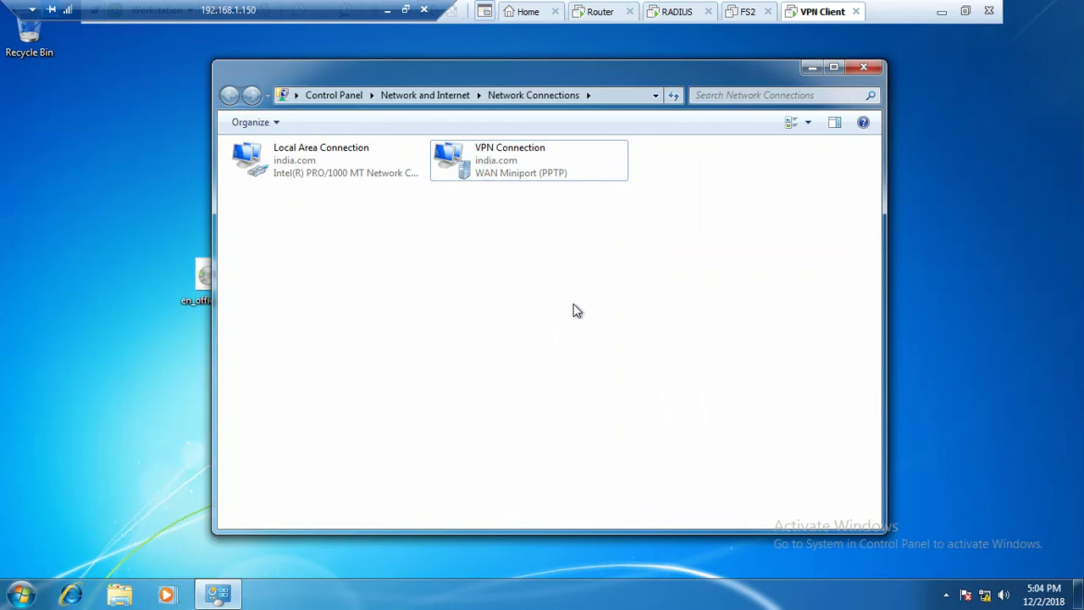
# On the Router, review DC01's RADIUS providers and IPv4 pool, then list Remote Access Clients
pyautogui.click(678, 15)
pyautogui.click(600, 14)
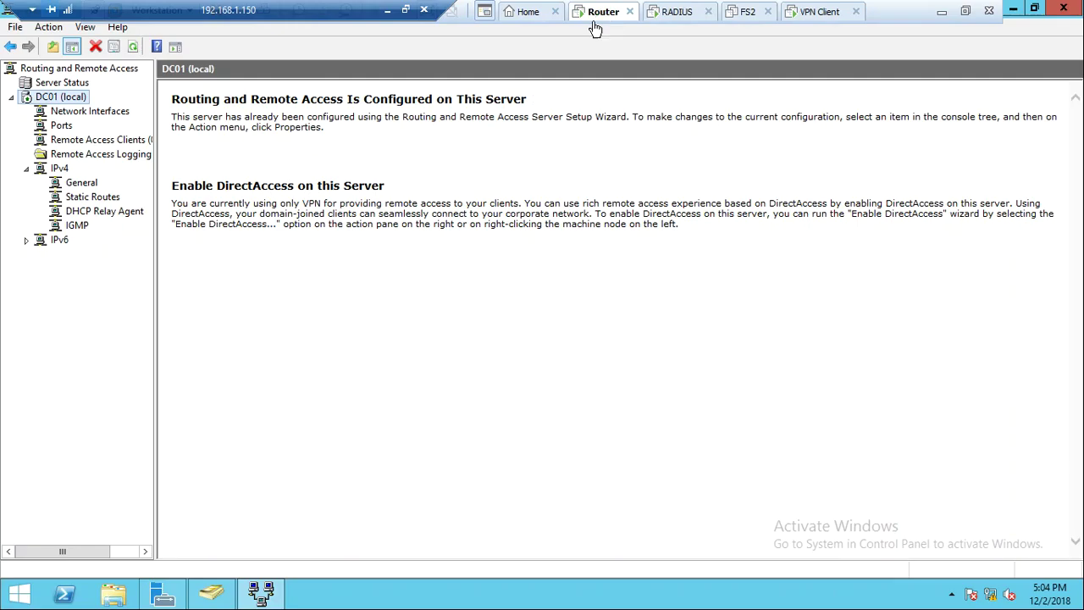
pyautogui.rightClick(74, 102)
pyautogui.click(151, 243)
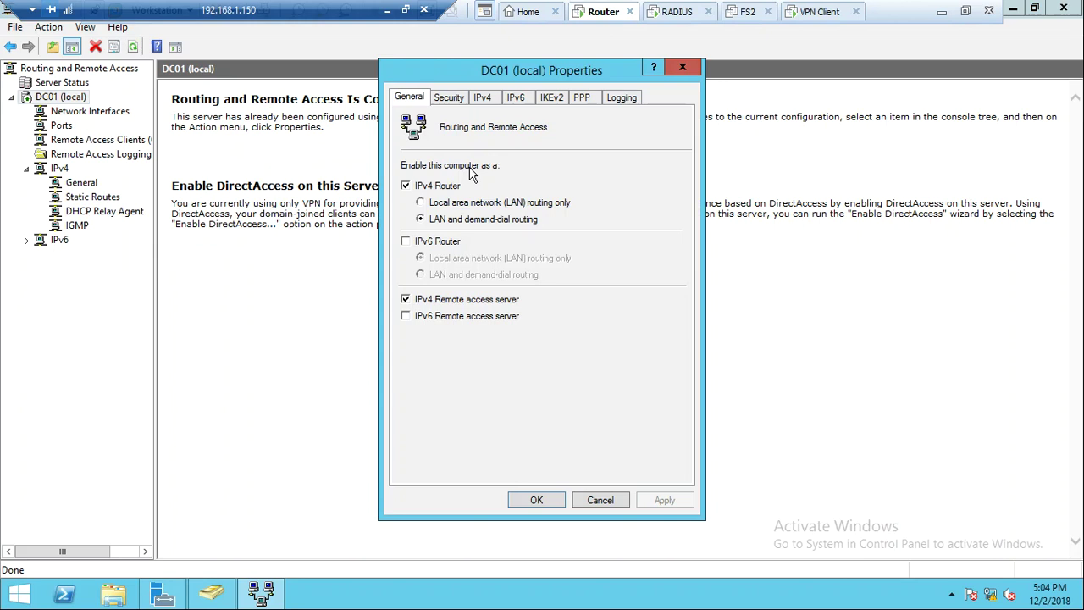
pyautogui.click(456, 98)
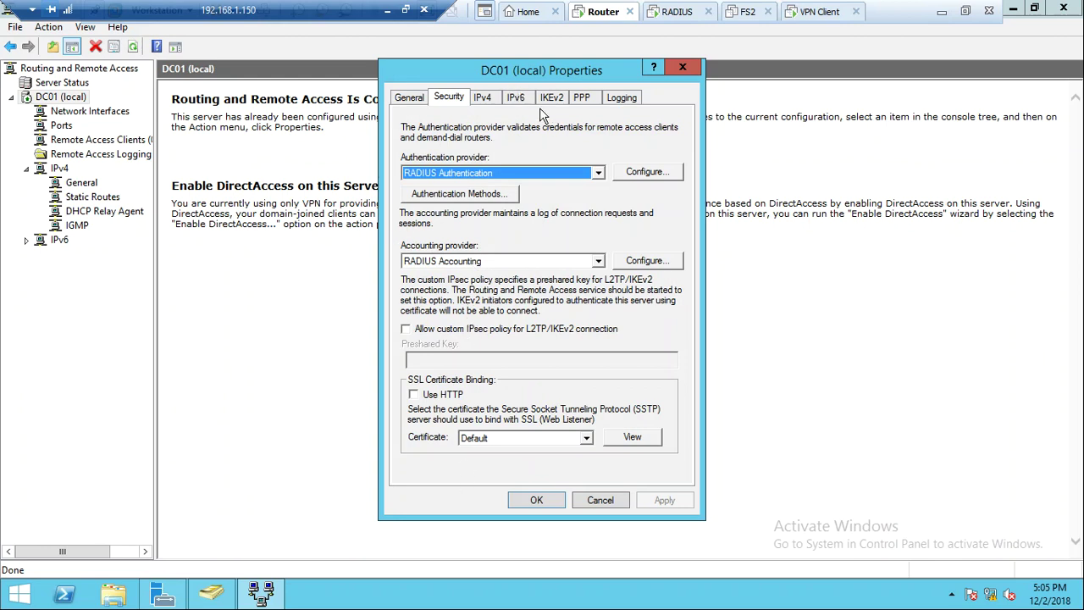
pyautogui.click(483, 97)
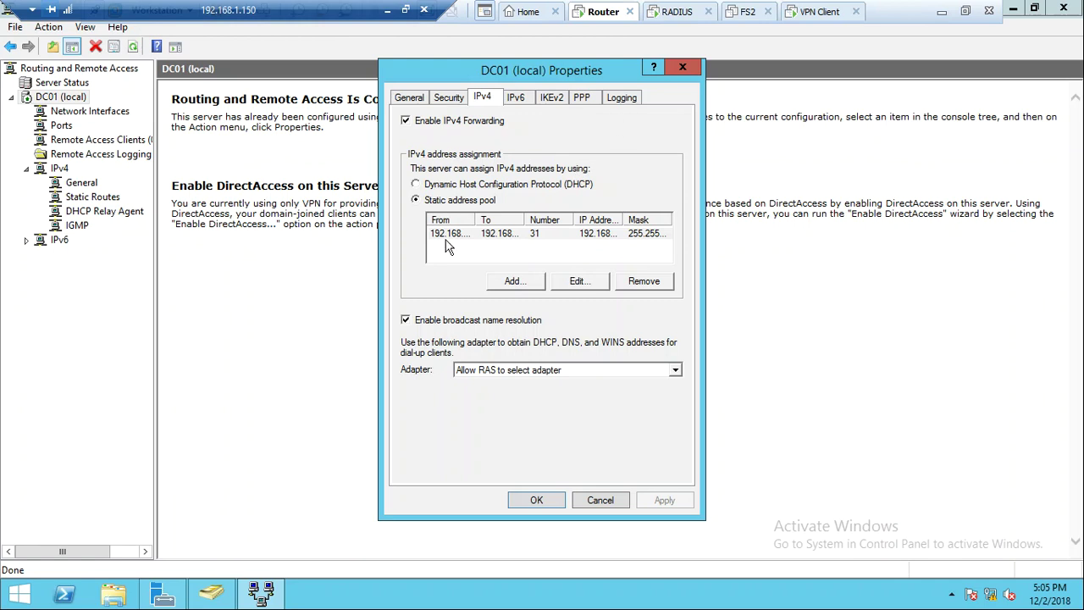
pyautogui.click(683, 71)
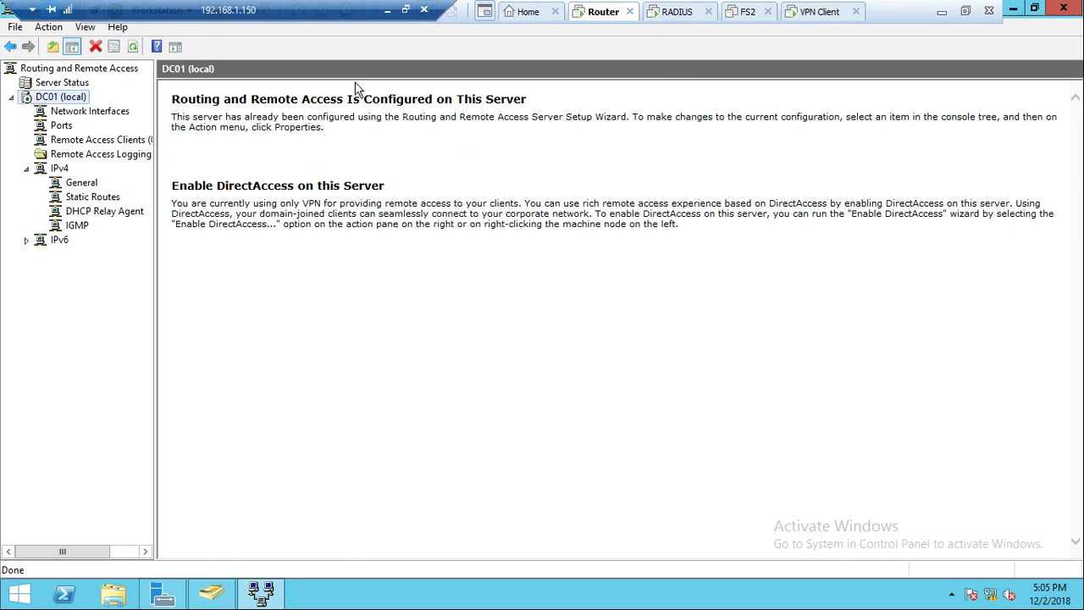
pyautogui.click(114, 140)
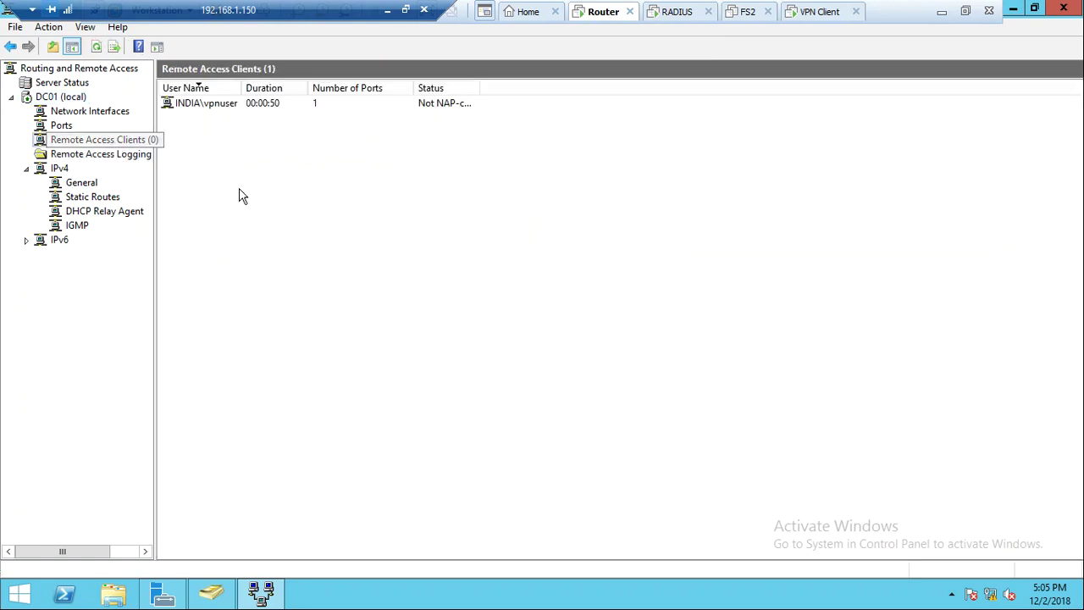
# Disconnect the INDIA\vpnuser session from its status dialog and close it
pyautogui.doubleClick(211, 105)
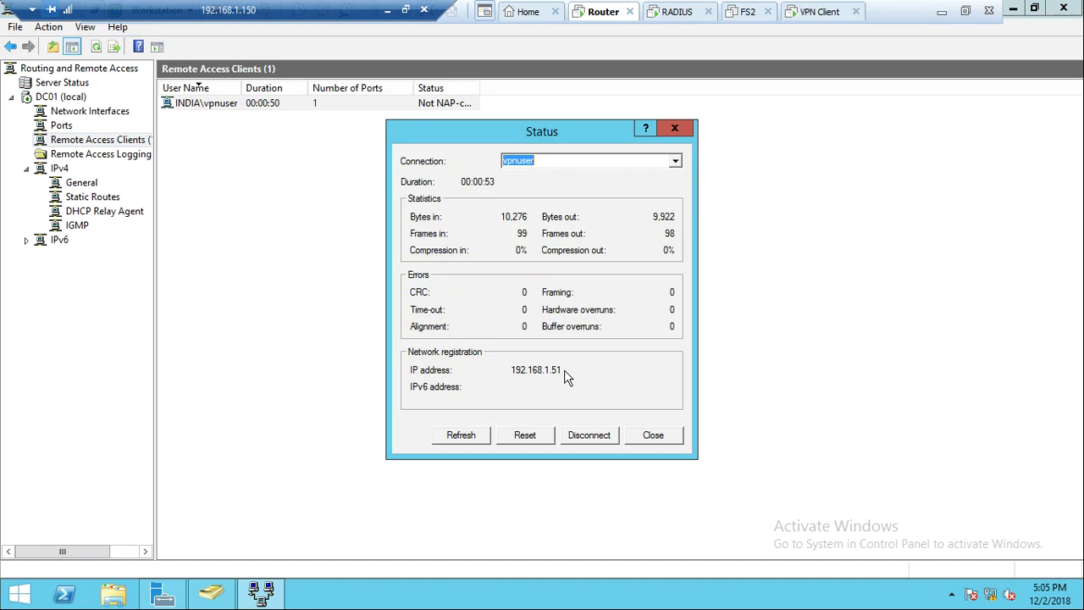
pyautogui.click(590, 437)
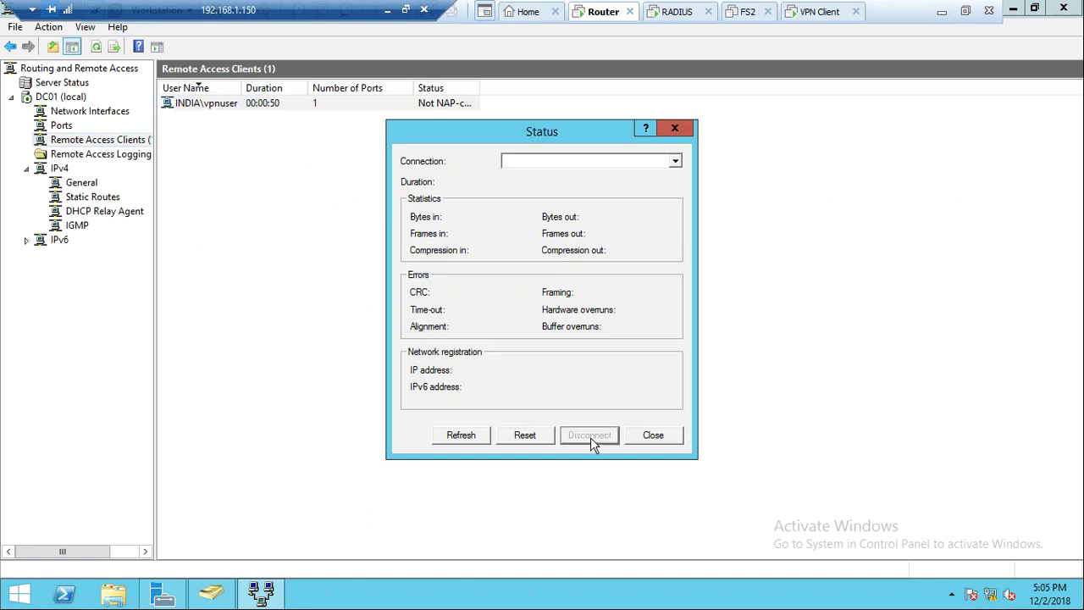
pyautogui.click(654, 437)
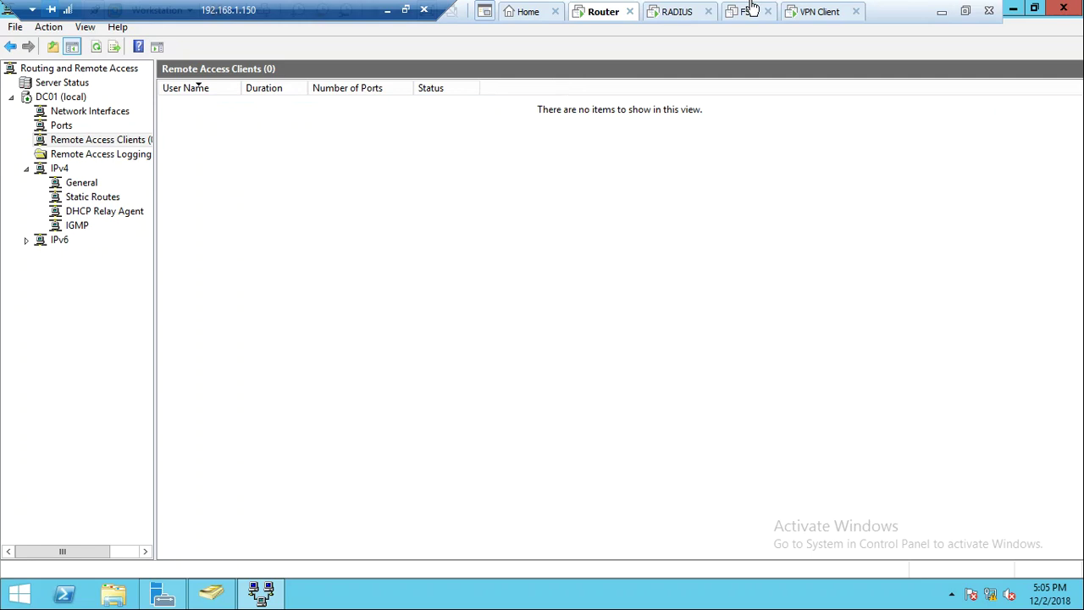
# Reconnect the VPN Connection on the VPN client and open its status
pyautogui.click(818, 12)
pyautogui.doubleClick(480, 169)
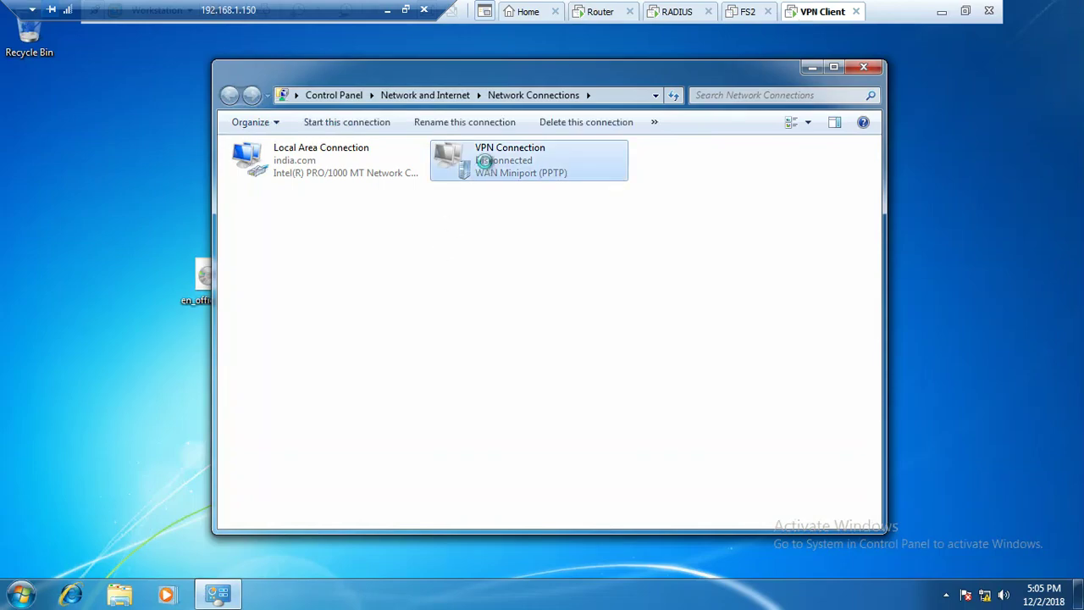
pyautogui.click(450, 450)
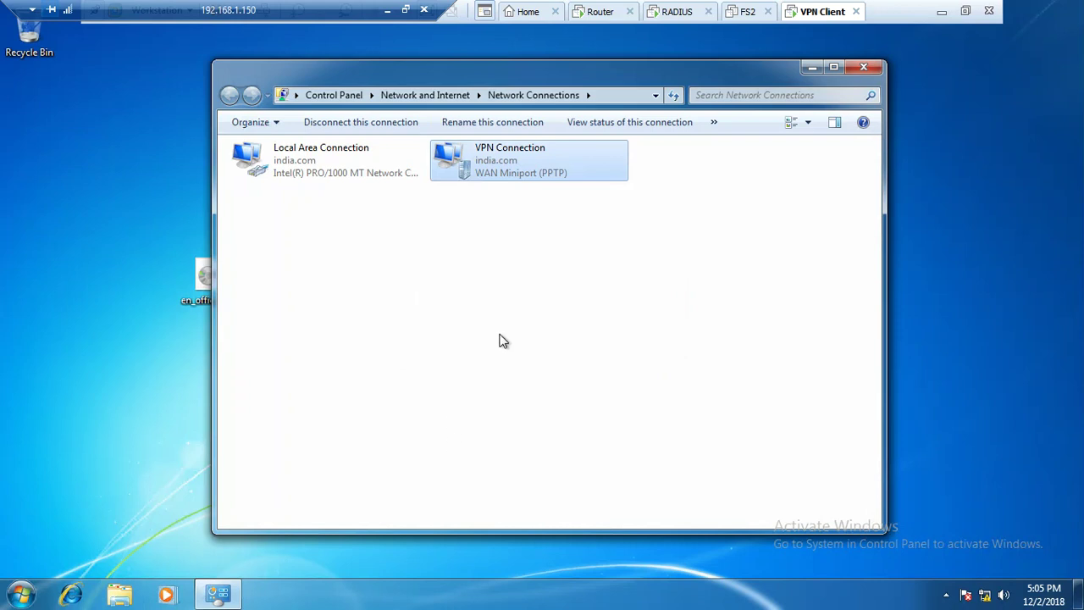
pyautogui.click(519, 237)
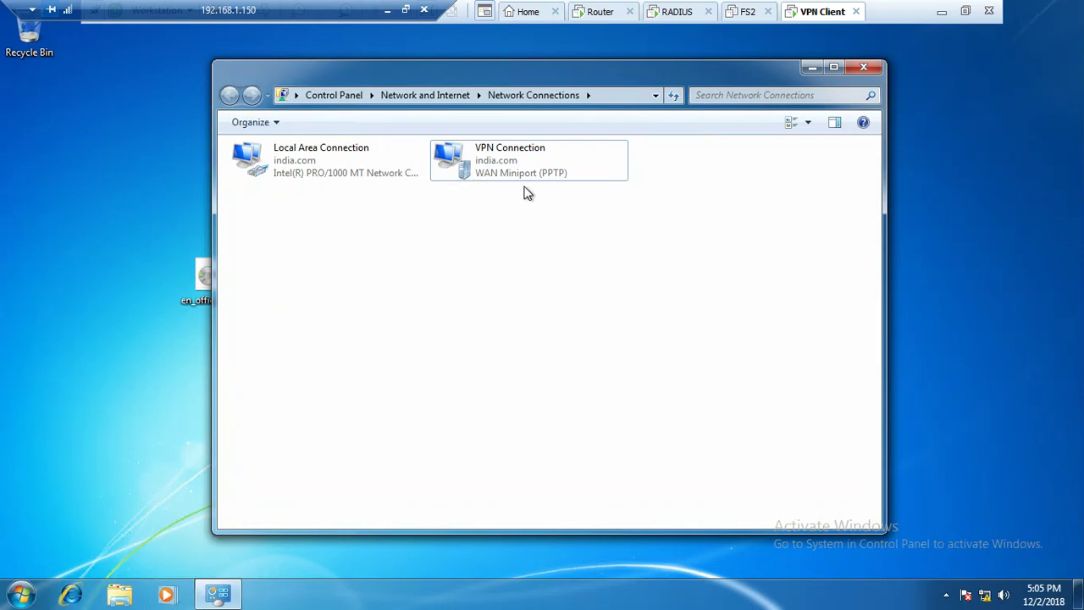
pyautogui.click(516, 171)
pyautogui.press('Return')
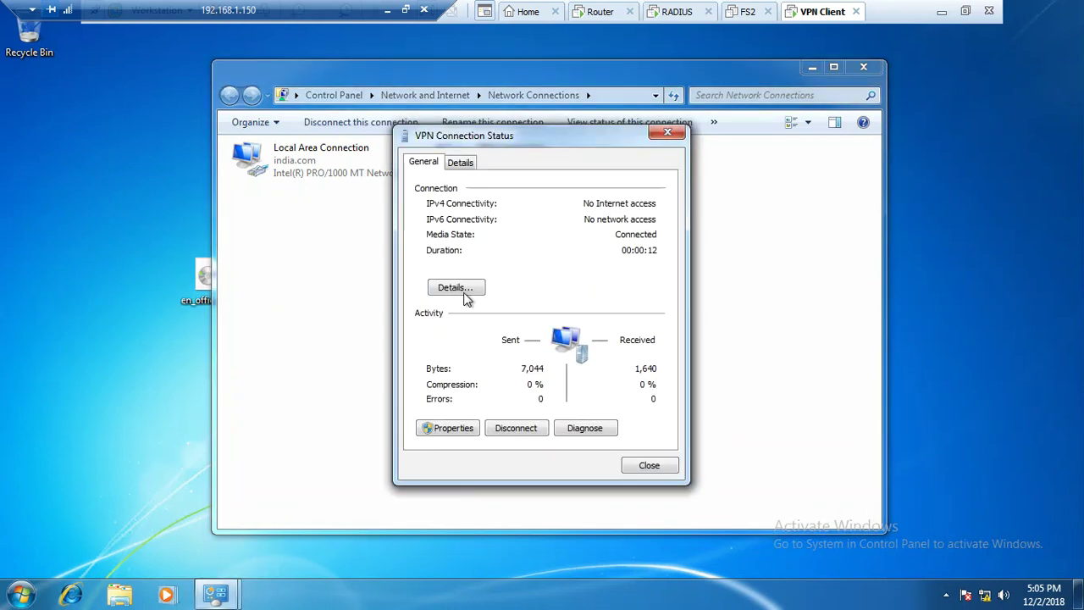
# Check the connection details (address 192.168.1.52, MS CHAP V2), then switch to RADIUS
pyautogui.click(465, 292)
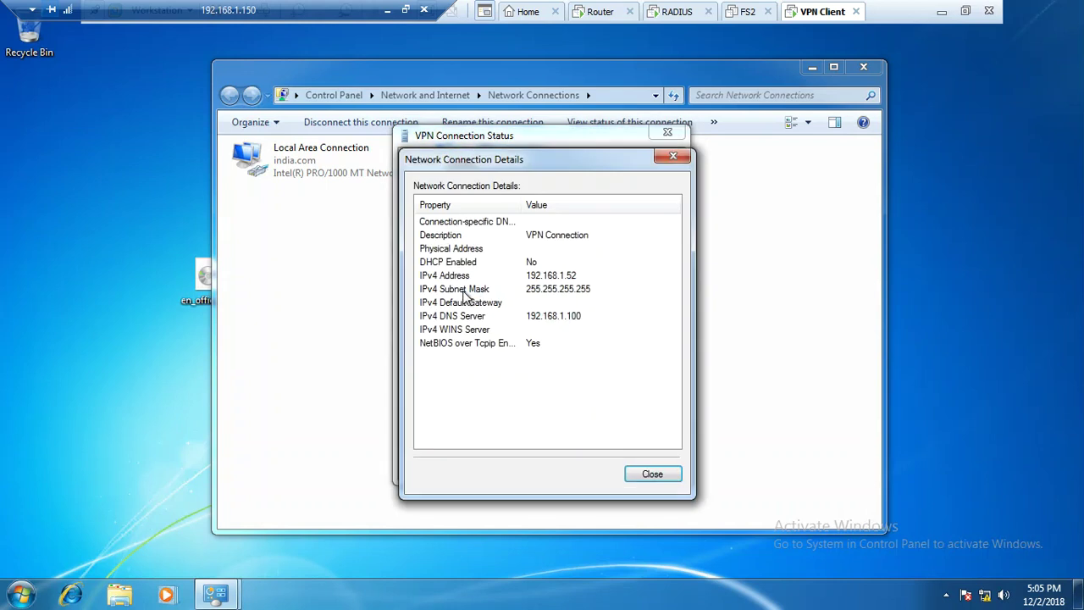
pyautogui.click(651, 473)
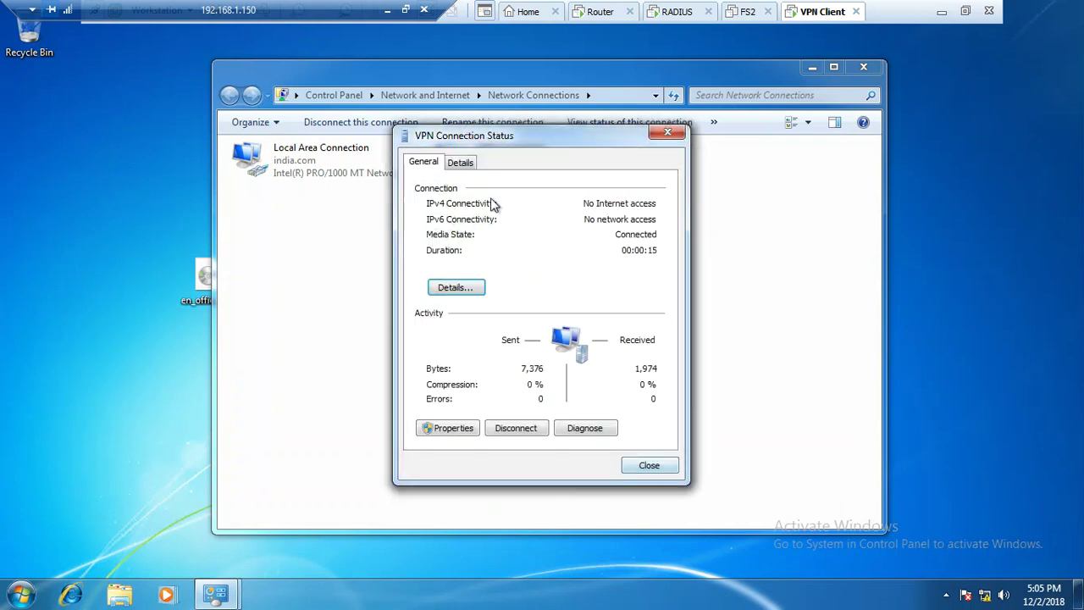
pyautogui.click(464, 165)
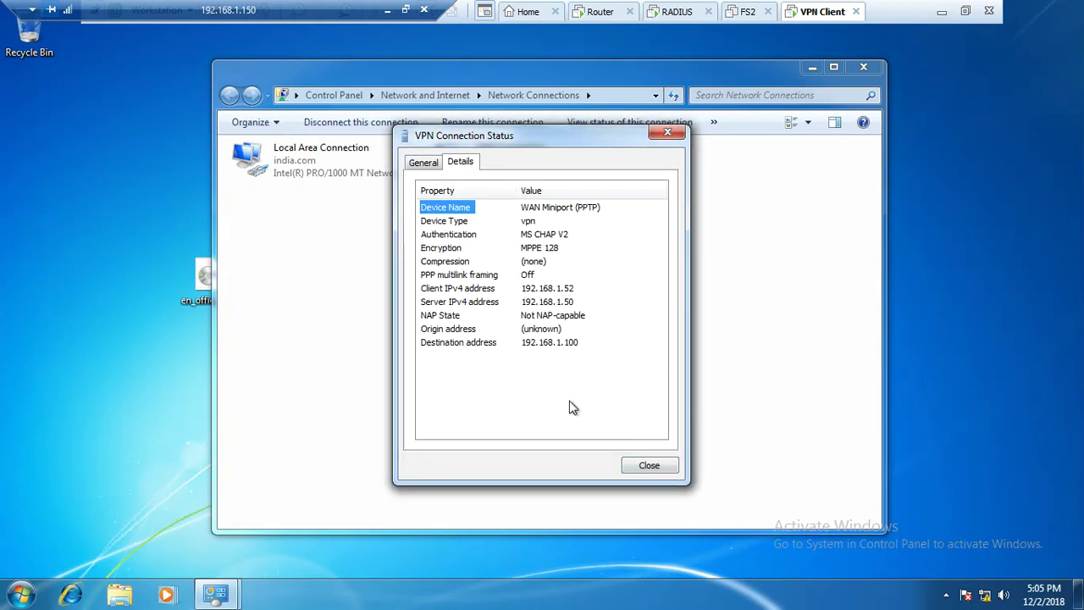
pyautogui.click(581, 215)
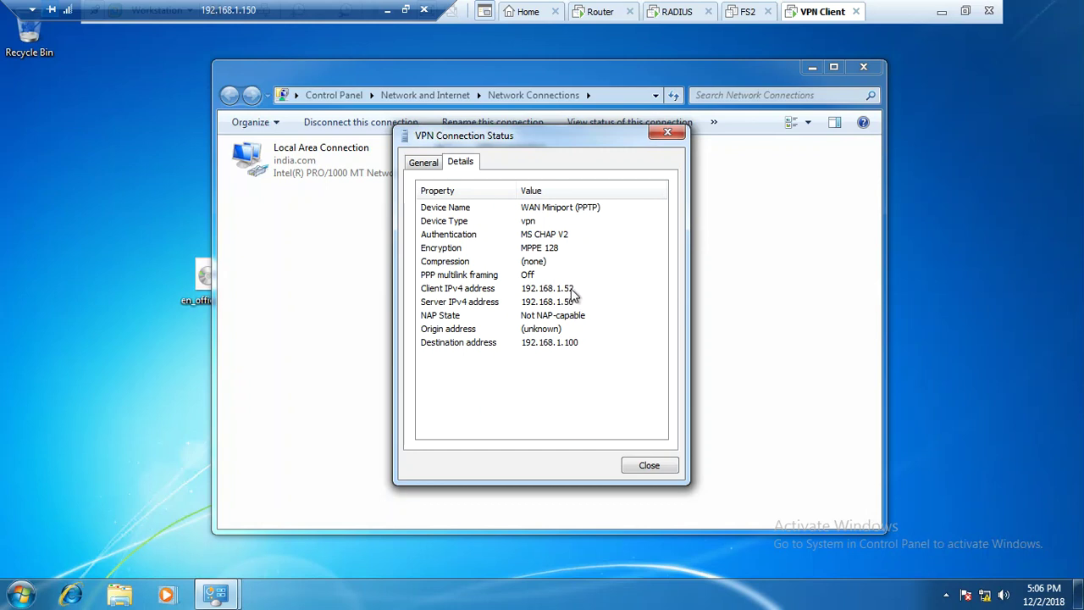
pyautogui.click(629, 468)
pyautogui.click(546, 359)
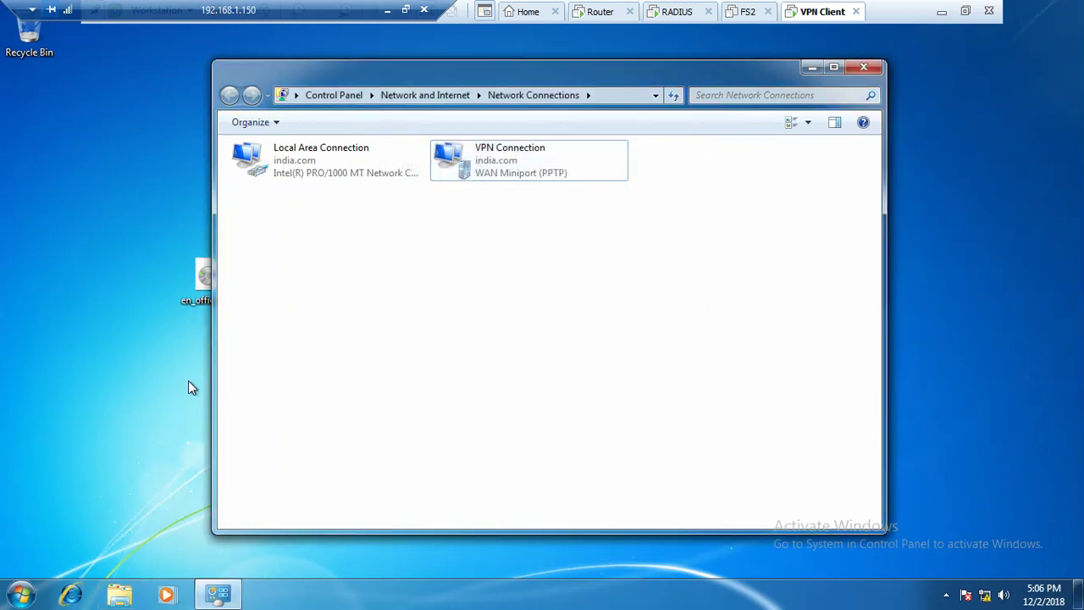
pyautogui.click(675, 15)
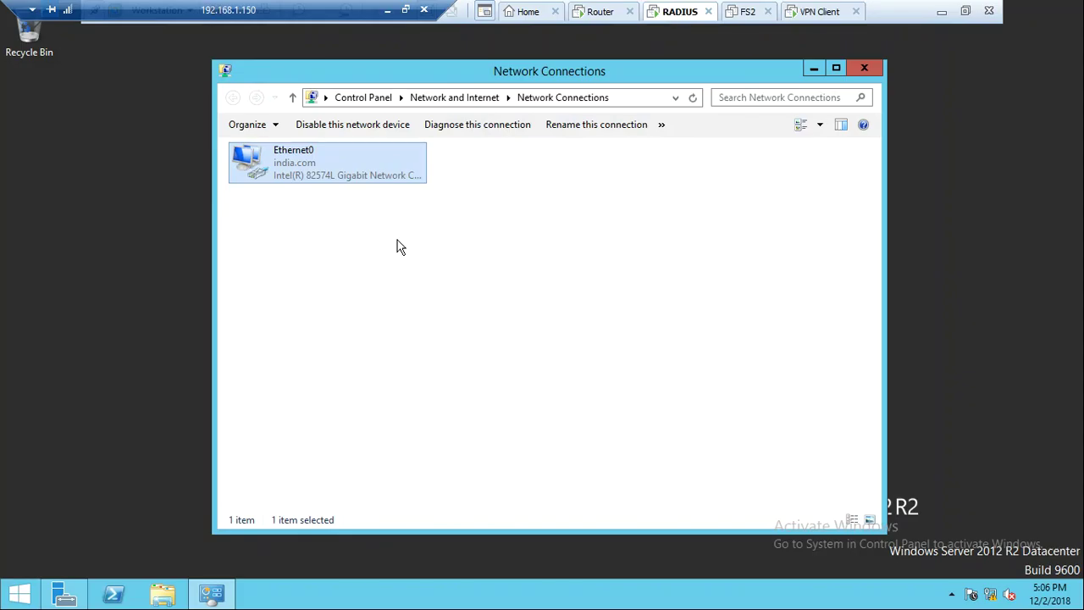
# Close Network Connections and launch Network Policy Server from Server Manager's Tools menu
pyautogui.click(398, 240)
pyautogui.click(865, 69)
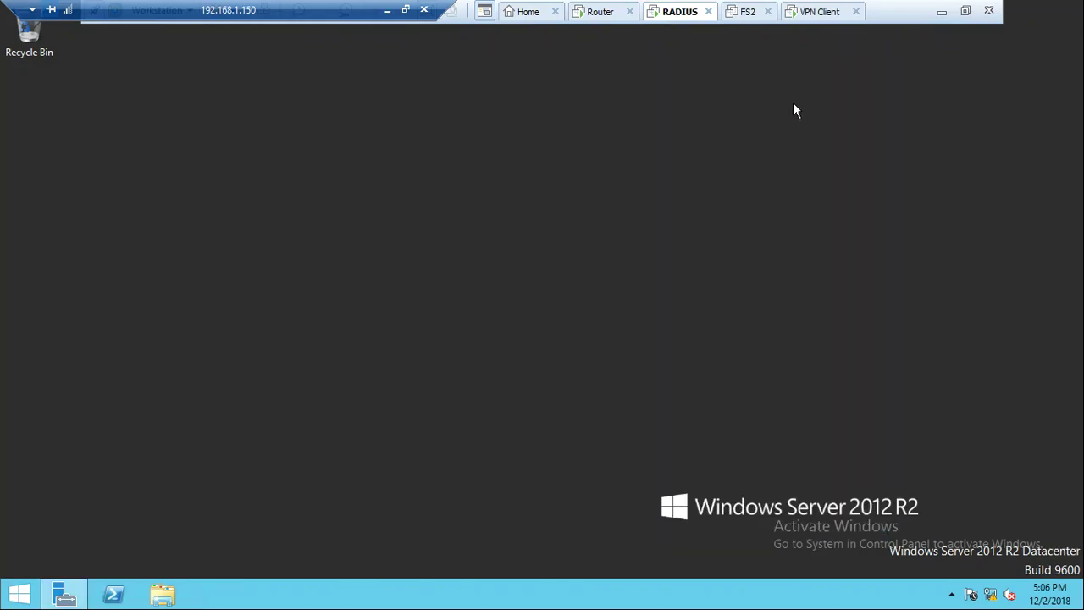
pyautogui.click(66, 596)
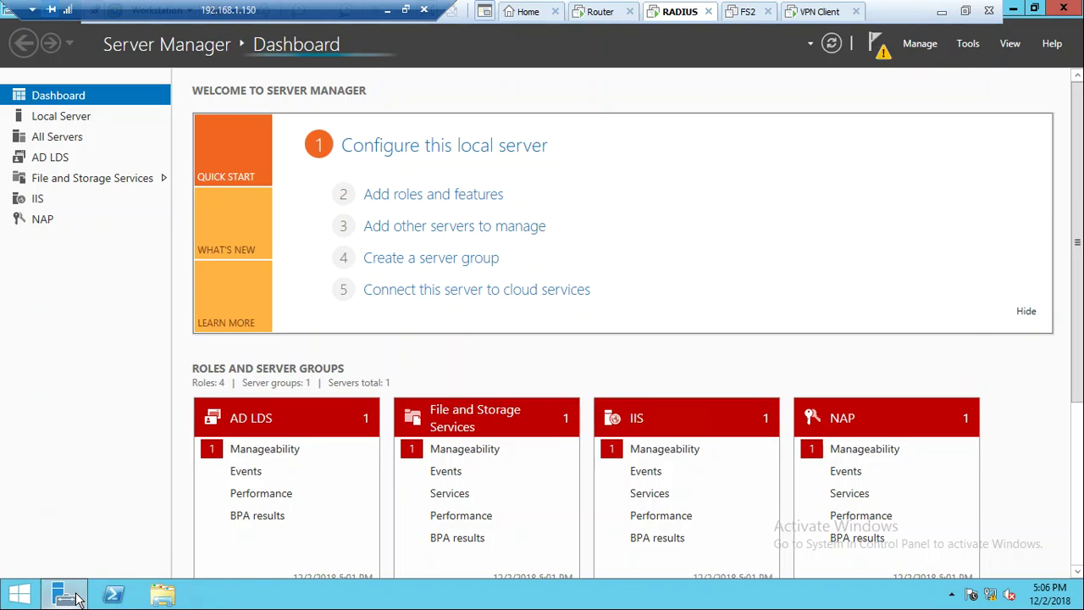
pyautogui.click(968, 43)
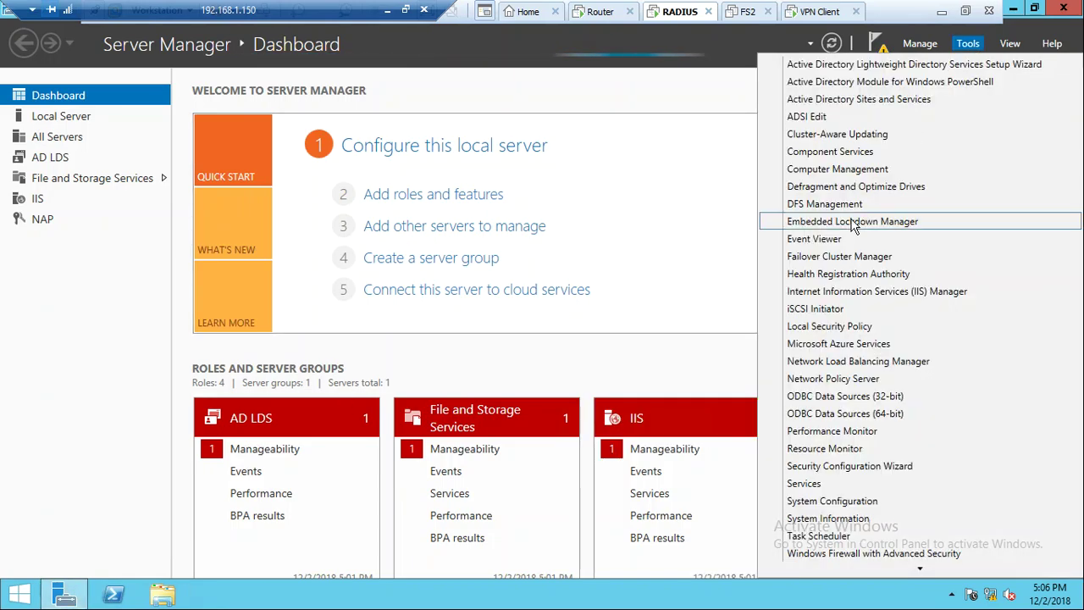
pyautogui.click(850, 380)
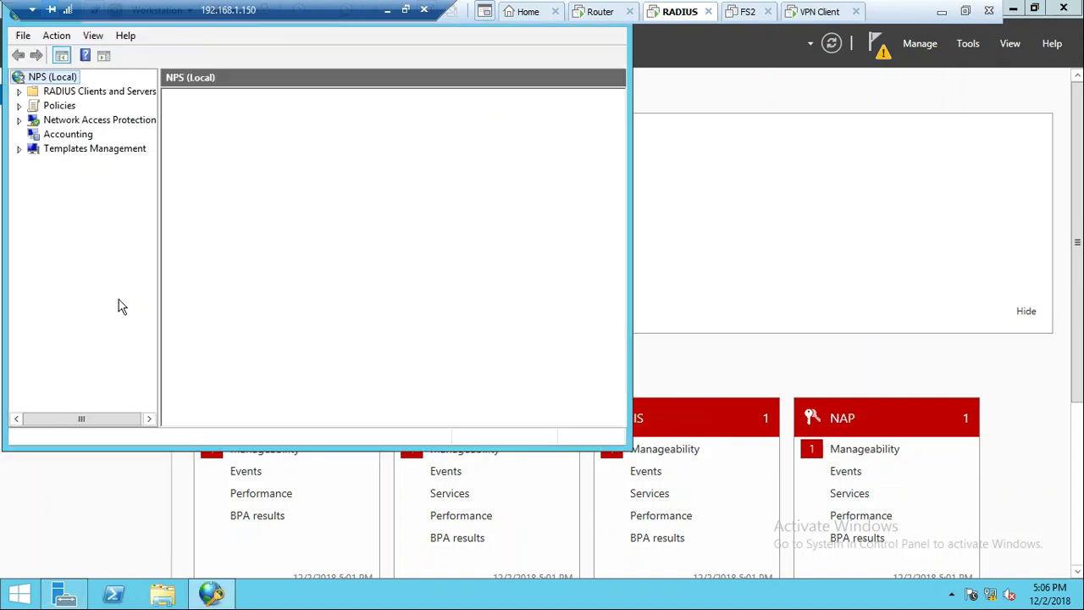
# Open the Accounting page's log file properties at the Log File tab
pyautogui.click(66, 148)
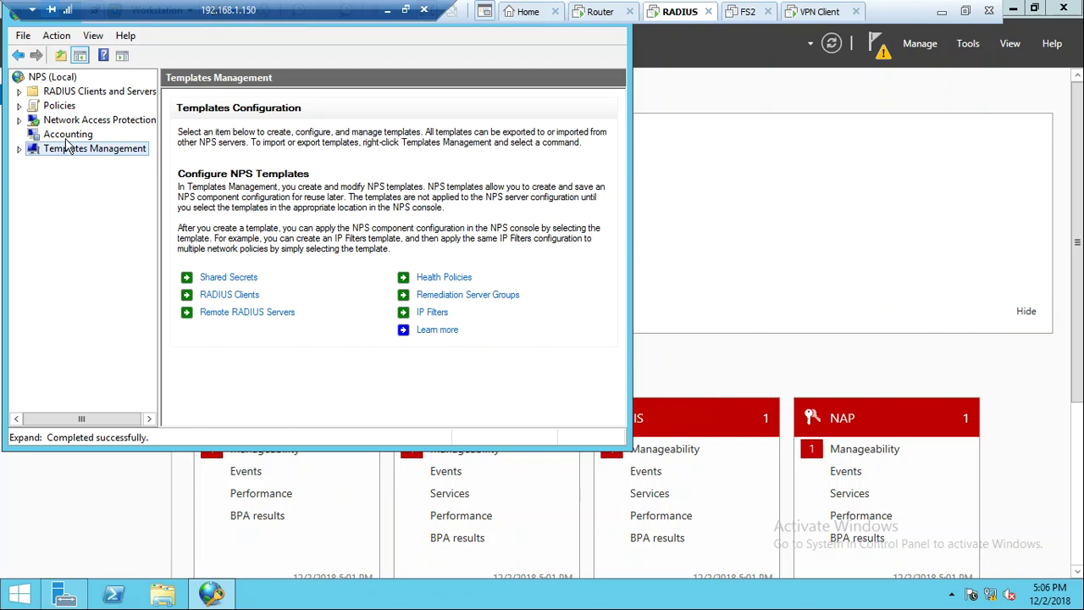
pyautogui.click(71, 138)
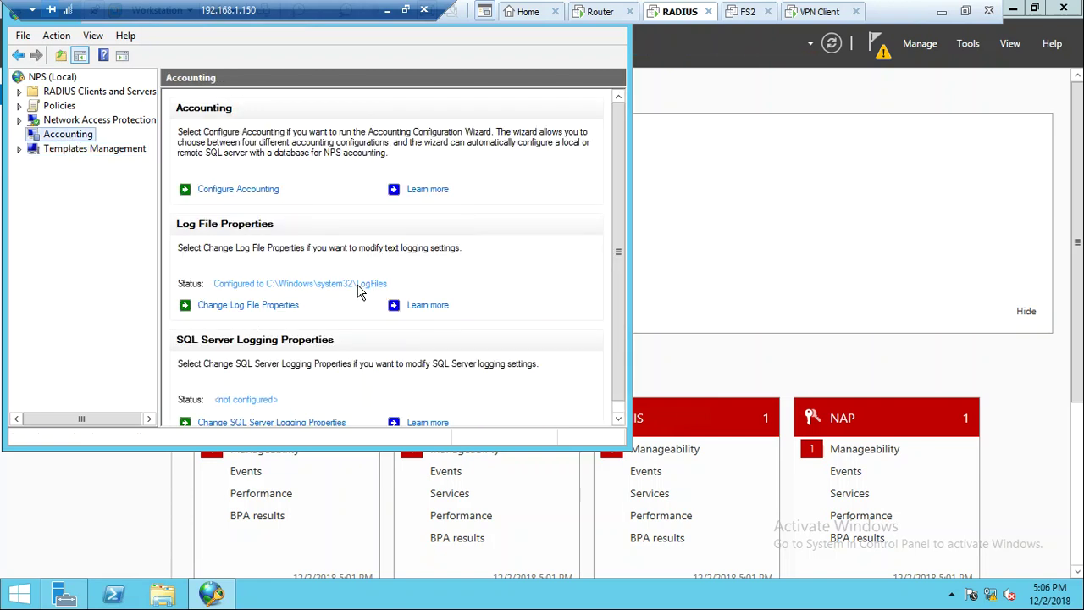
pyautogui.click(280, 307)
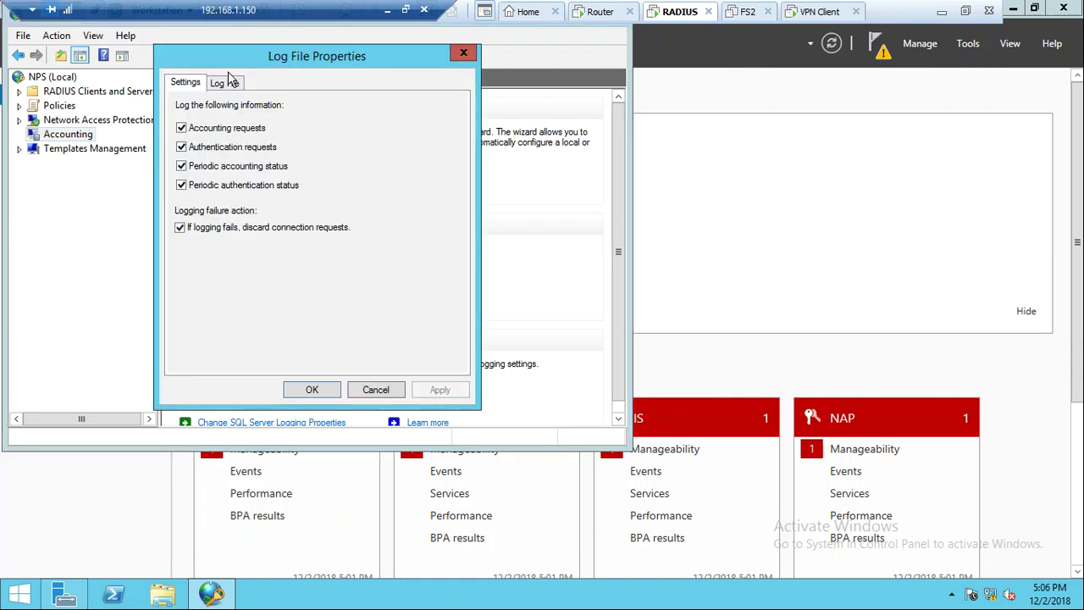
pyautogui.click(226, 84)
# Copy the C:\Windows\system32\LogFiles directory path, close the dialog, and open File Explorer
pyautogui.click(358, 140)
pyautogui.moveTo(357, 141); pyautogui.dragTo(166, 161)
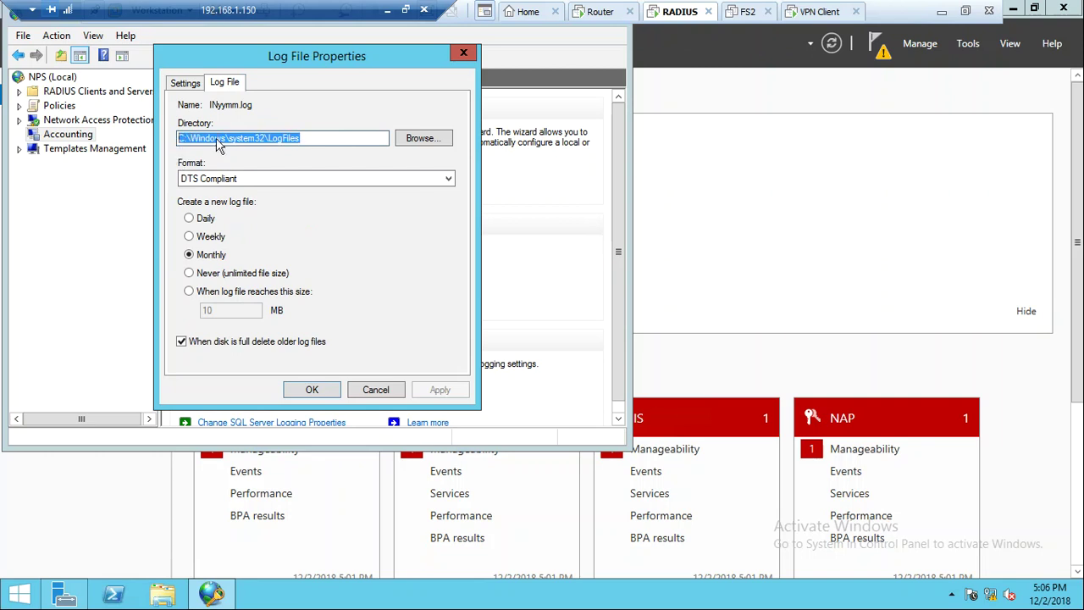
pyautogui.rightClick(217, 144)
pyautogui.click(243, 187)
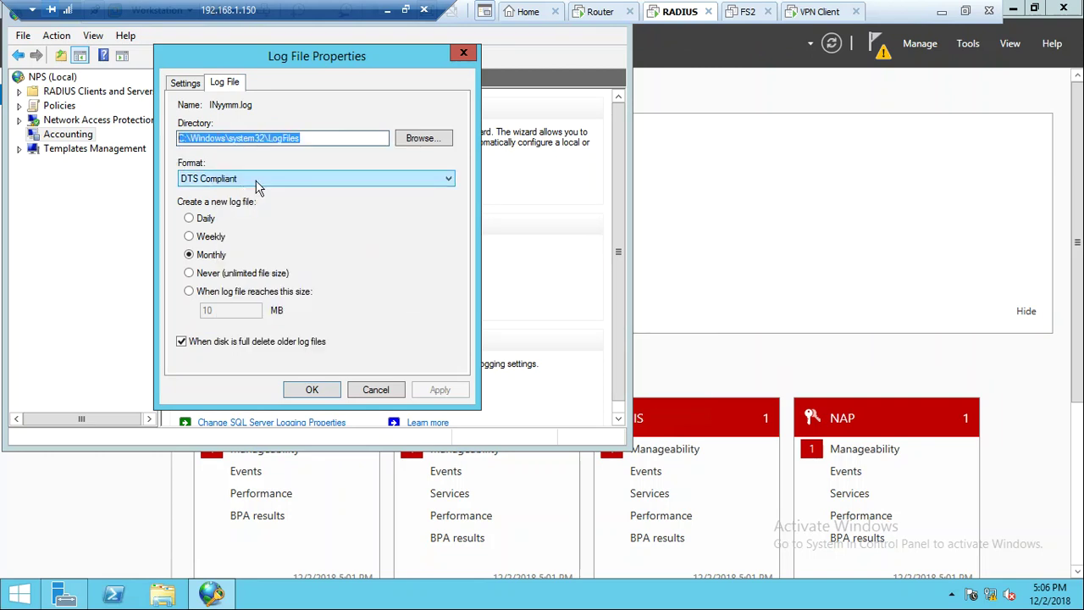
pyautogui.click(464, 52)
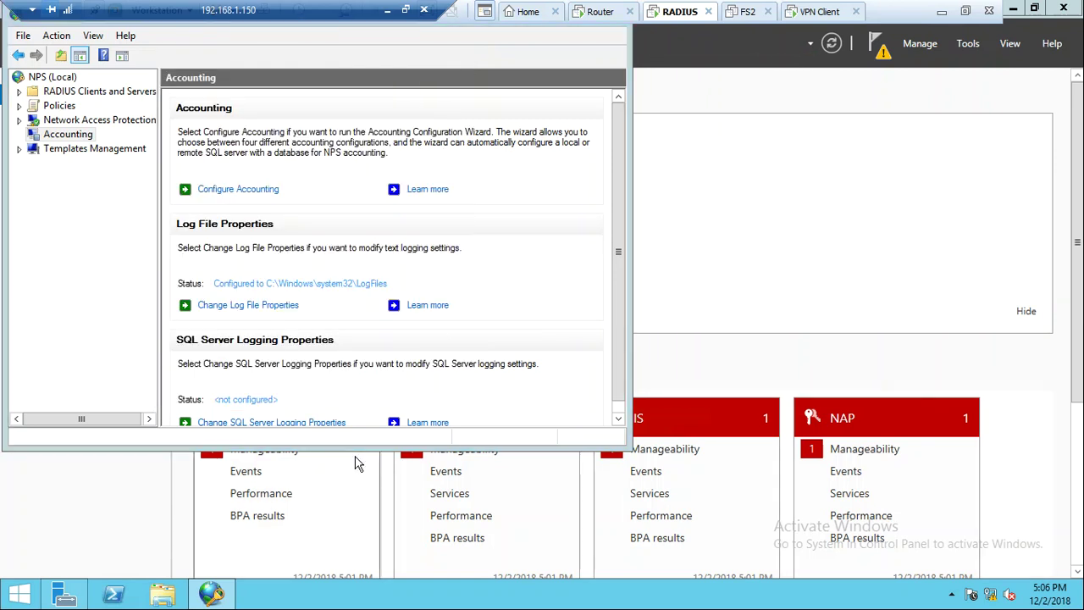
pyautogui.press('super+e')
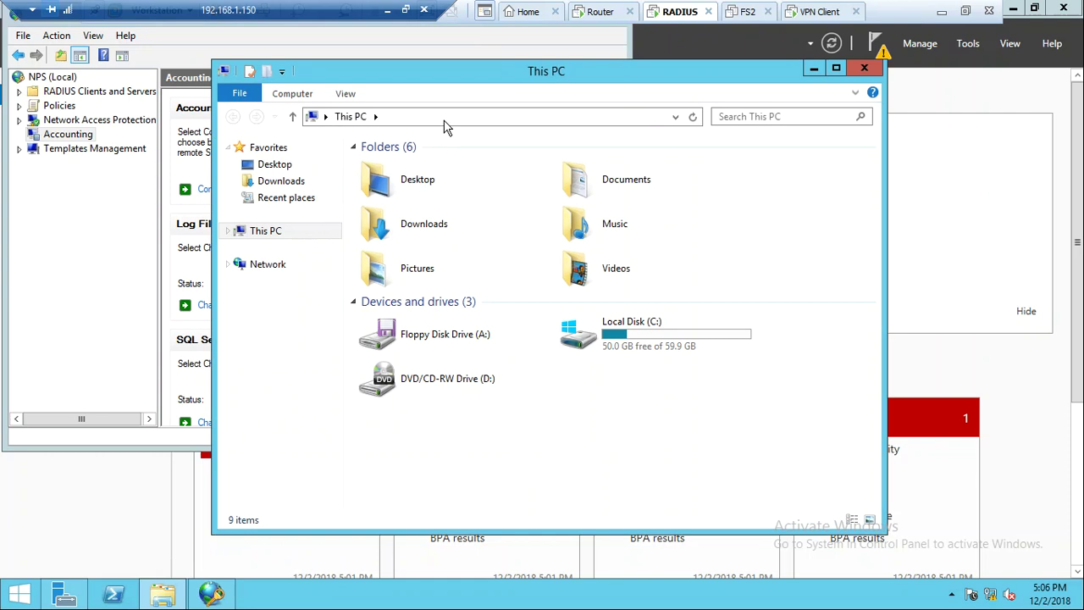
# Browse to the pasted LogFiles folder and open the IN1812 accounting log in Notepad
pyautogui.click(445, 119)
pyautogui.hotkey('ctrl', 'v')
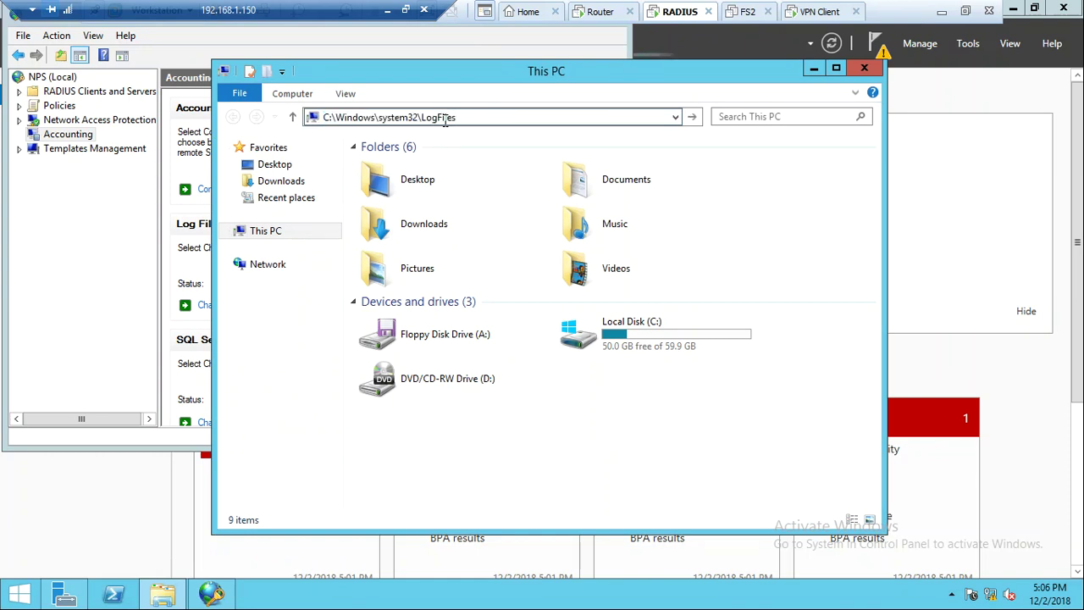
pyautogui.press('Return')
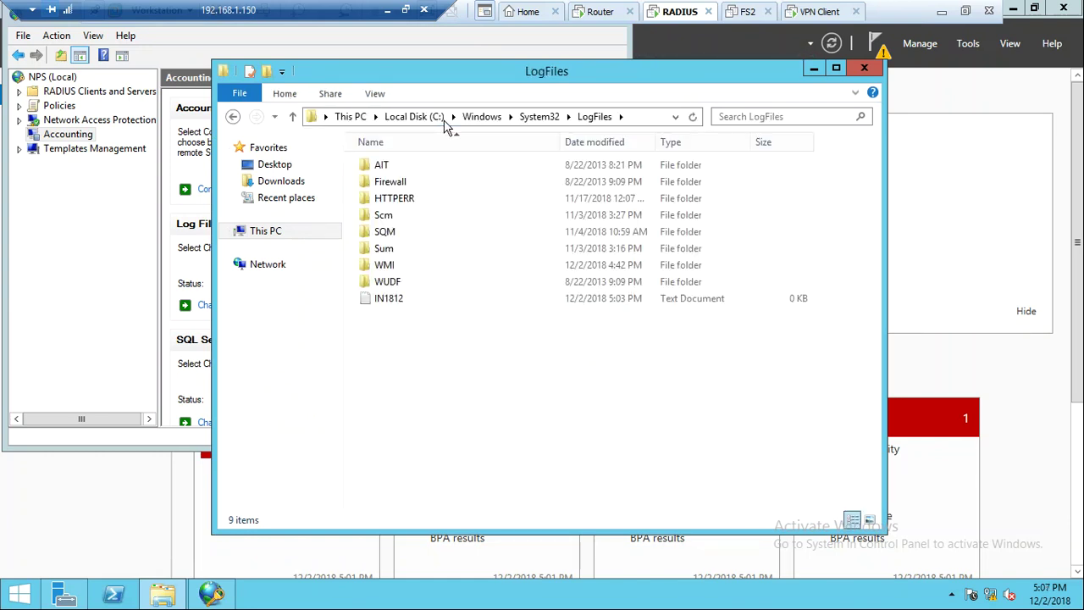
pyautogui.click(390, 304)
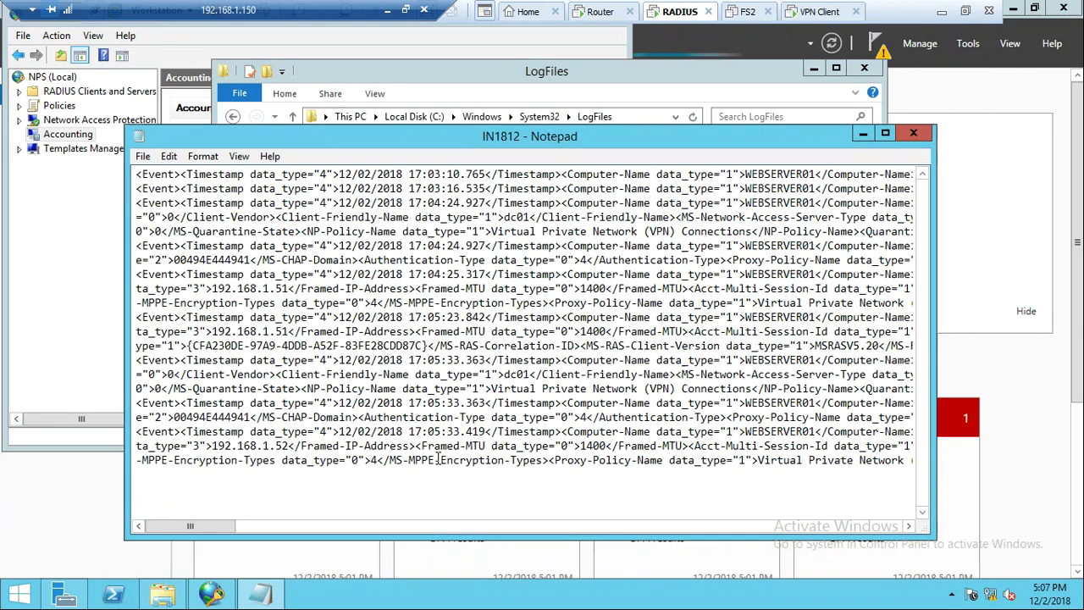
pyautogui.moveTo(438, 460); pyautogui.dragTo(594, 289)
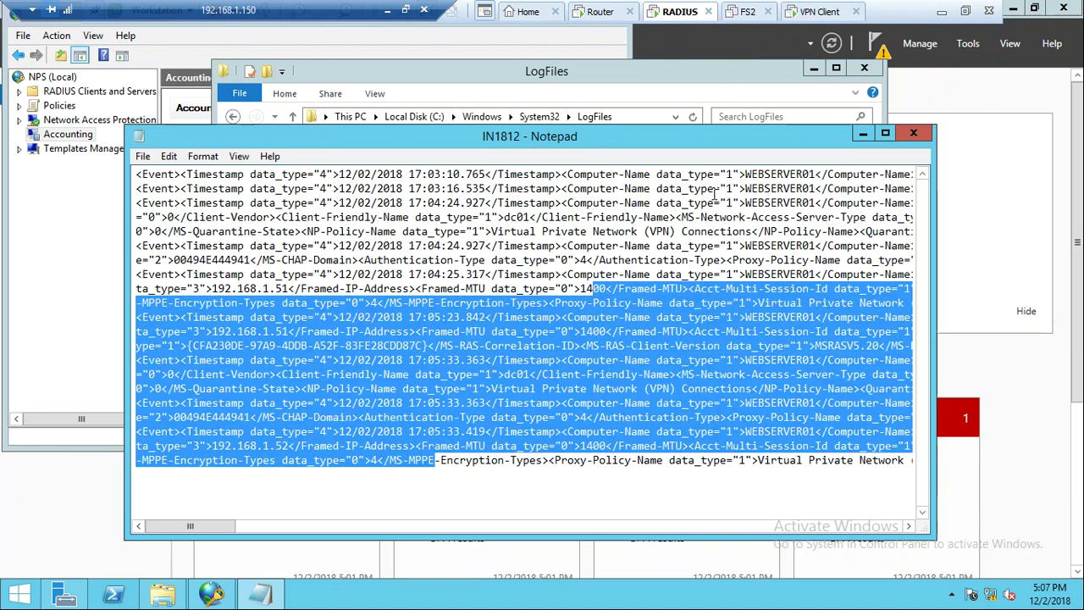
pyautogui.click(716, 193)
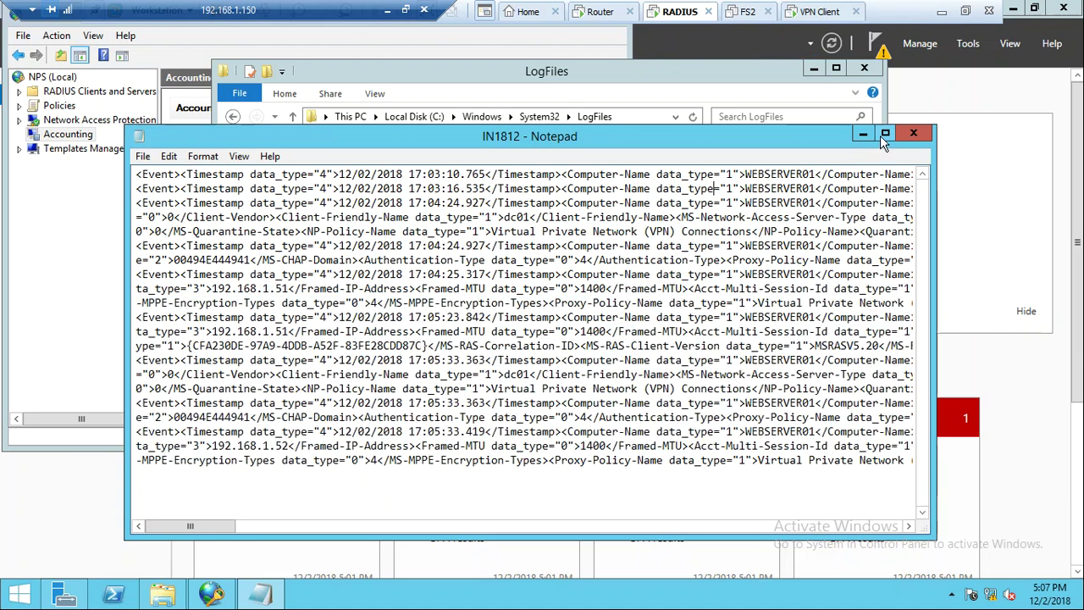
# Maximize Notepad and select across the log lines to read the vpnuser session records
pyautogui.click(885, 133)
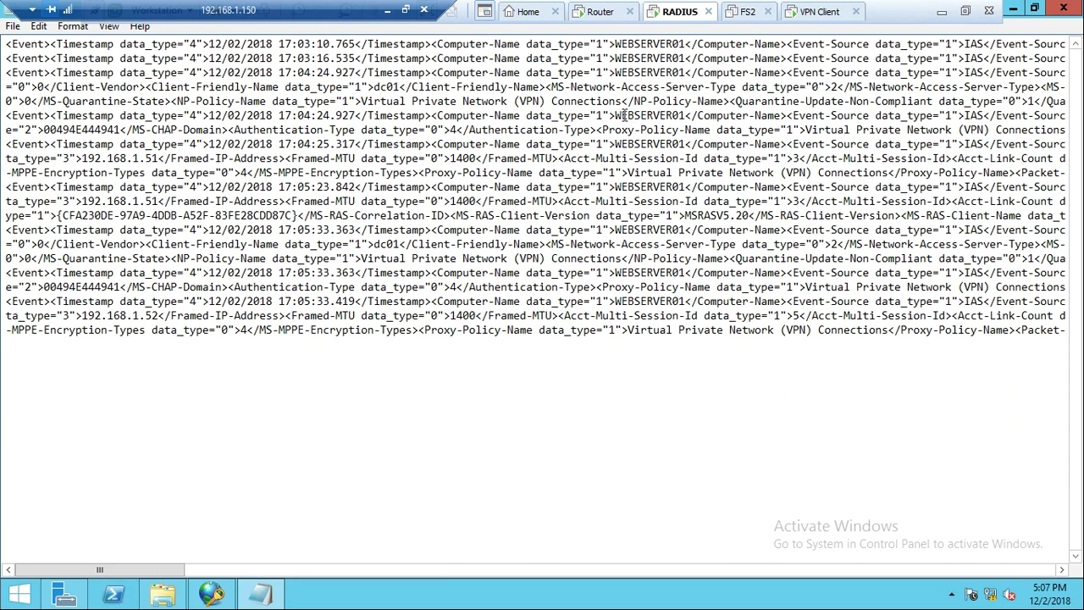
pyautogui.rightClick(681, 120)
pyautogui.click(675, 158)
pyautogui.moveTo(857, 288); pyautogui.dragTo(1064, 303)
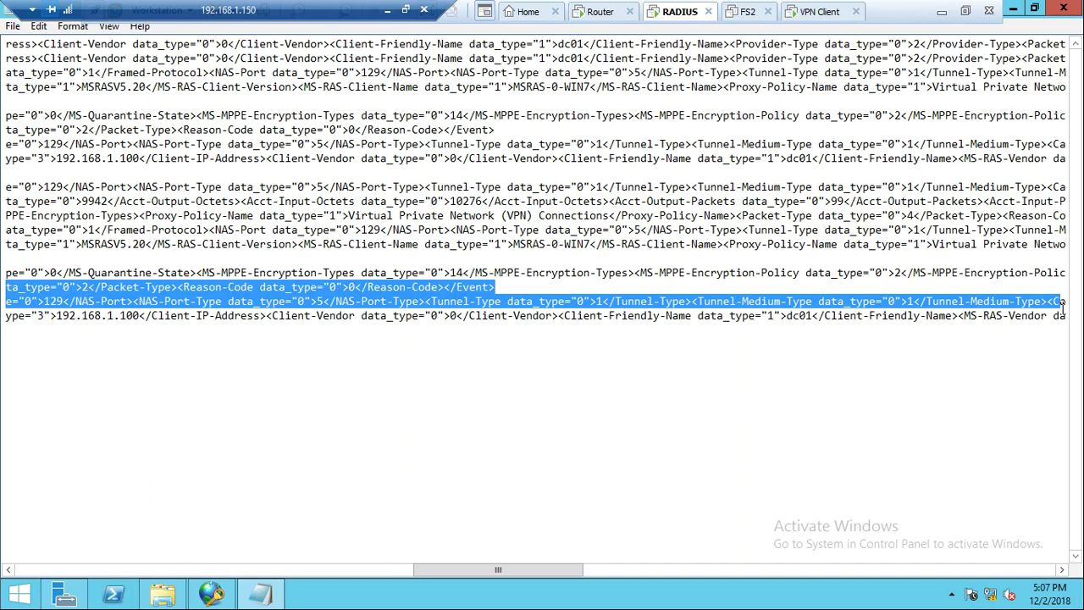
pyautogui.moveTo(1064, 302); pyautogui.dragTo(1081, 303)
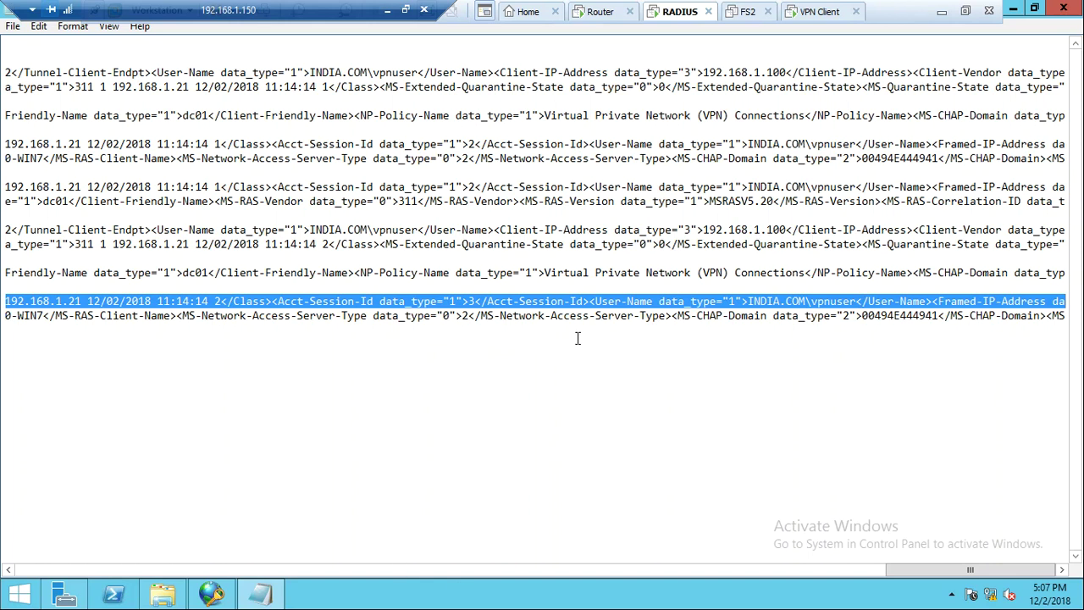
# Read along the last log entry and mark its 12/02/2018 11:35:33 timestamp
pyautogui.hotkey('alt', 'Tab')
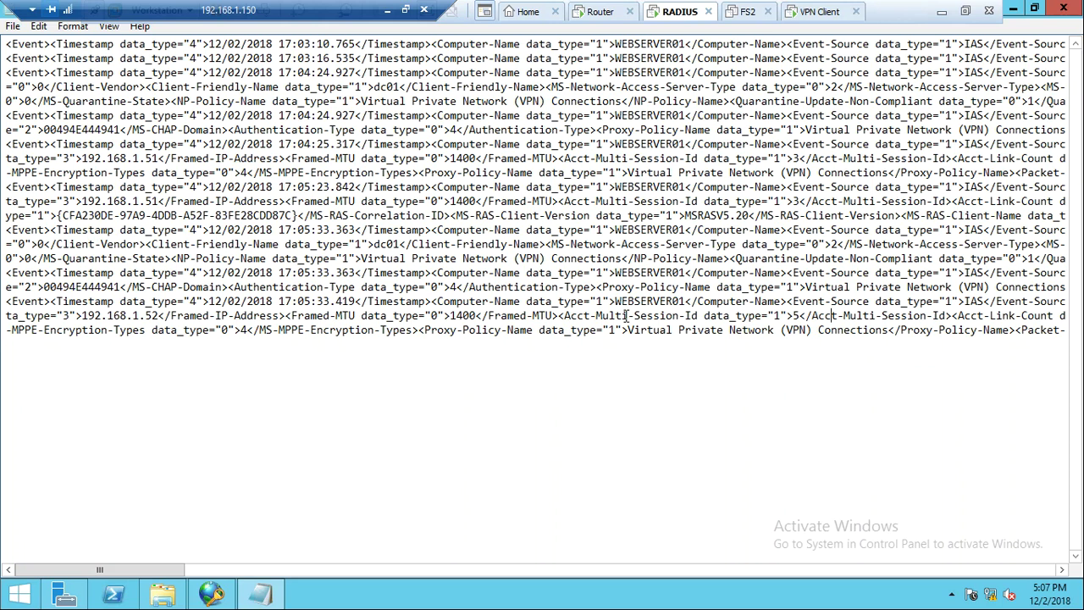
pyautogui.press('Right')
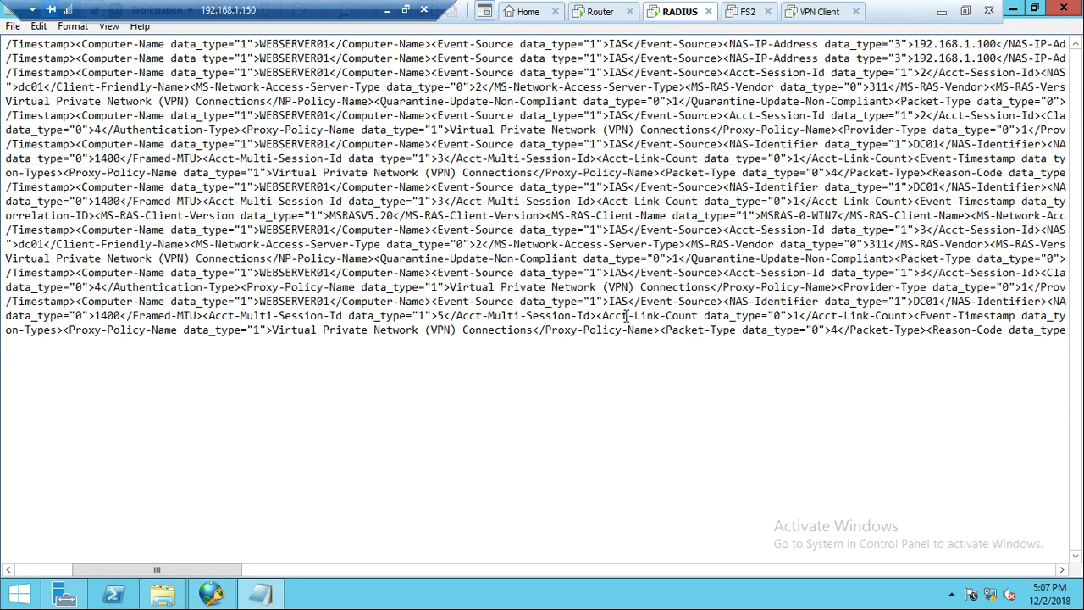
pyautogui.press('Right')
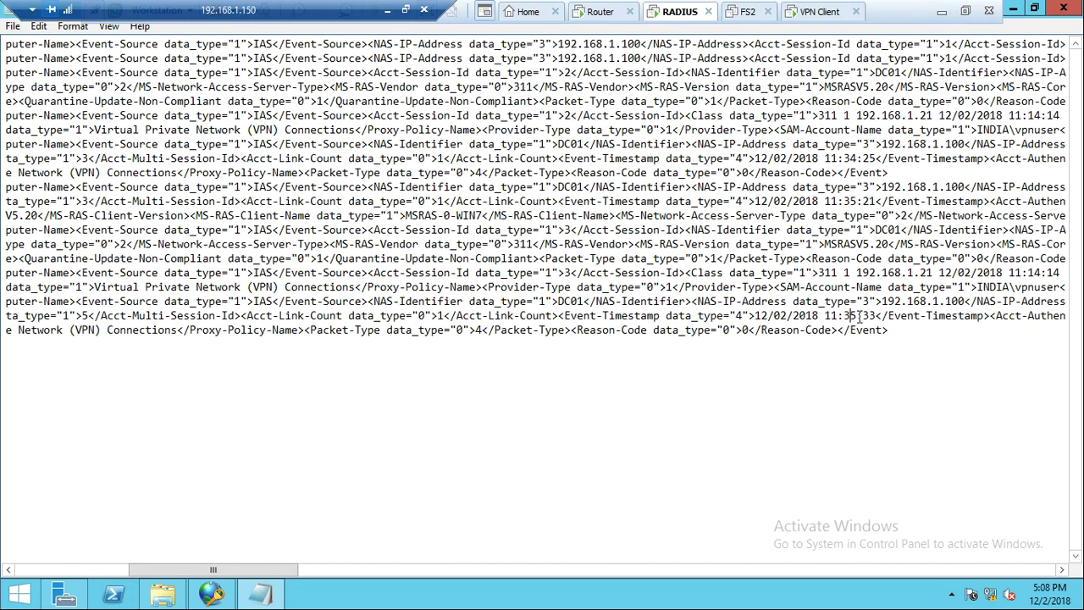
pyautogui.moveTo(862, 315); pyautogui.dragTo(870, 316)
pyautogui.click(877, 315)
pyautogui.moveTo(240, 577); pyautogui.dragTo(1030, 539)
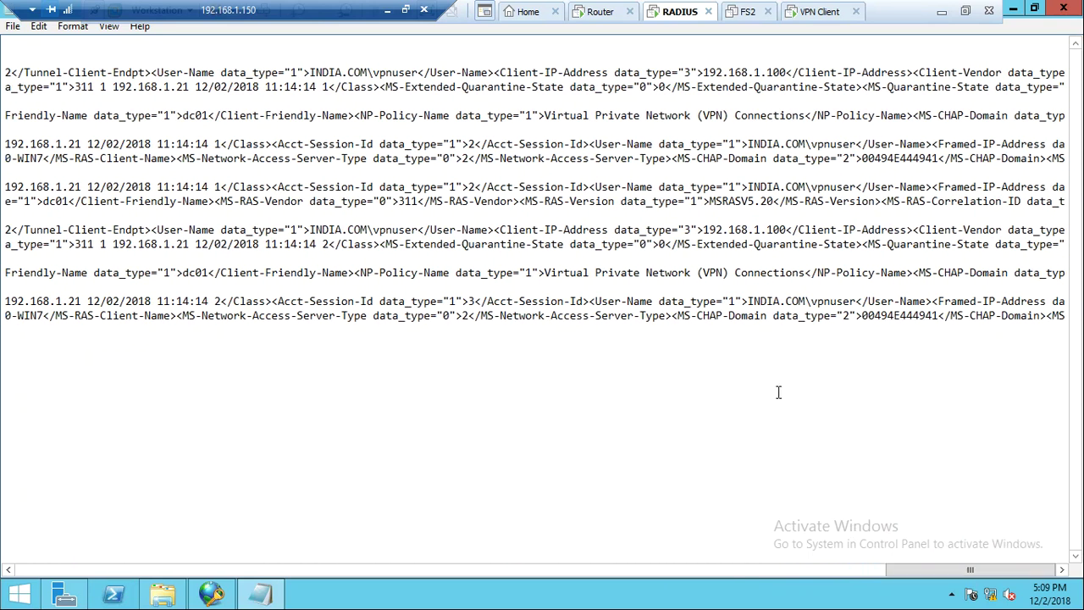
pyautogui.click(827, 132)
pyautogui.hscroll(-5, 829, 131)
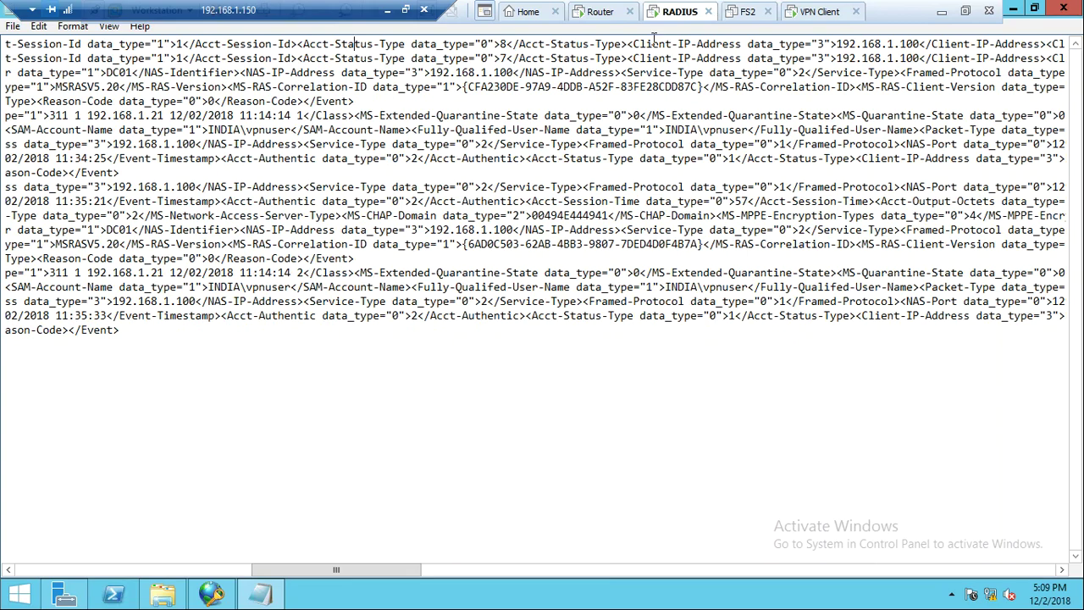
# Disconnect the VPN user from Remote Access Clients on the router
pyautogui.click(599, 12)
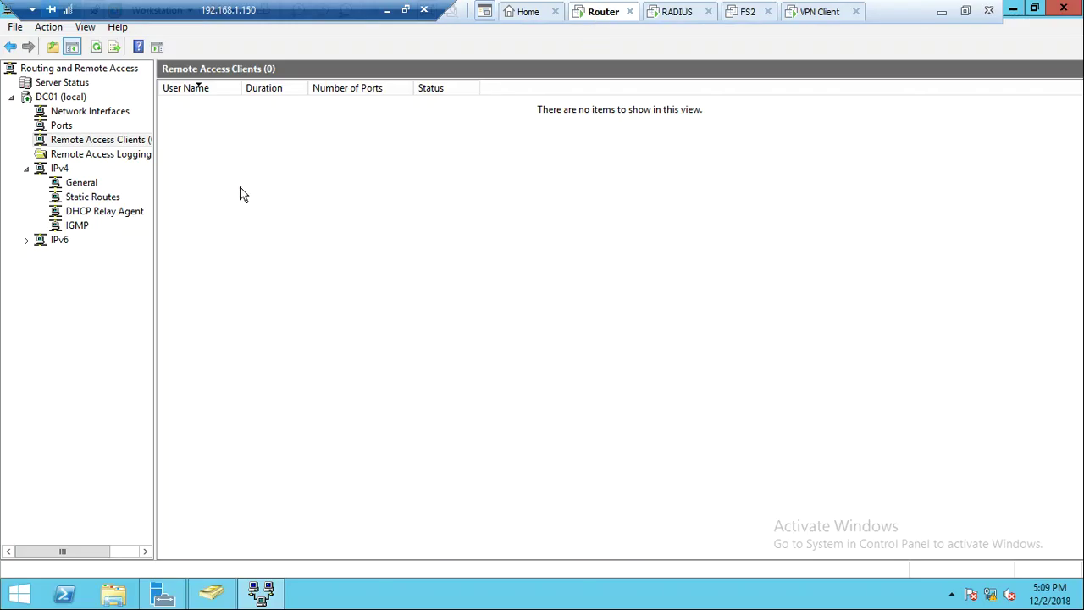
pyautogui.click(55, 114)
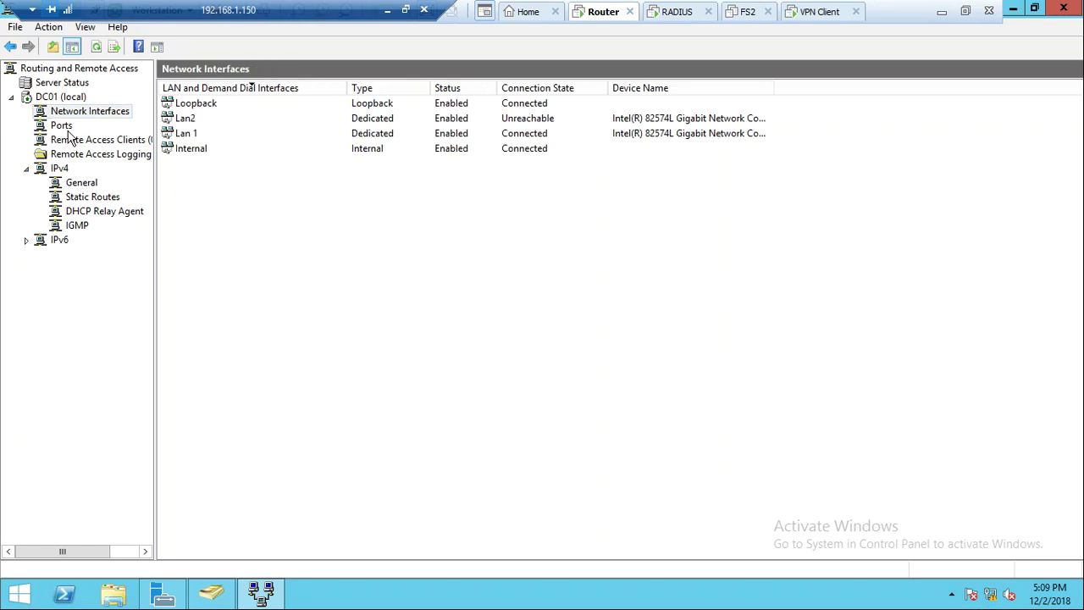
pyautogui.click(73, 140)
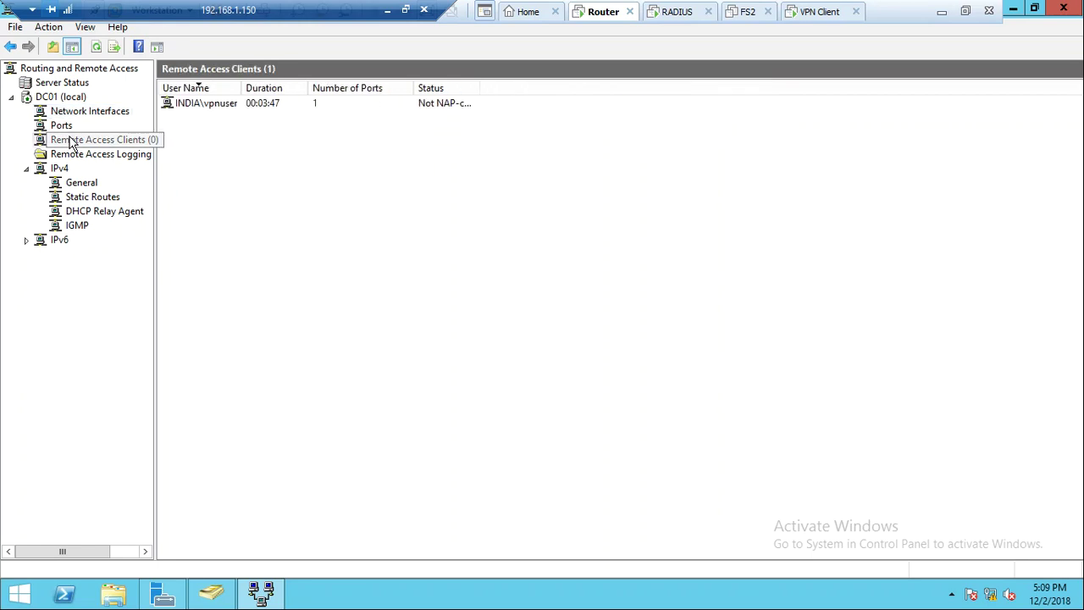
pyautogui.rightClick(181, 109)
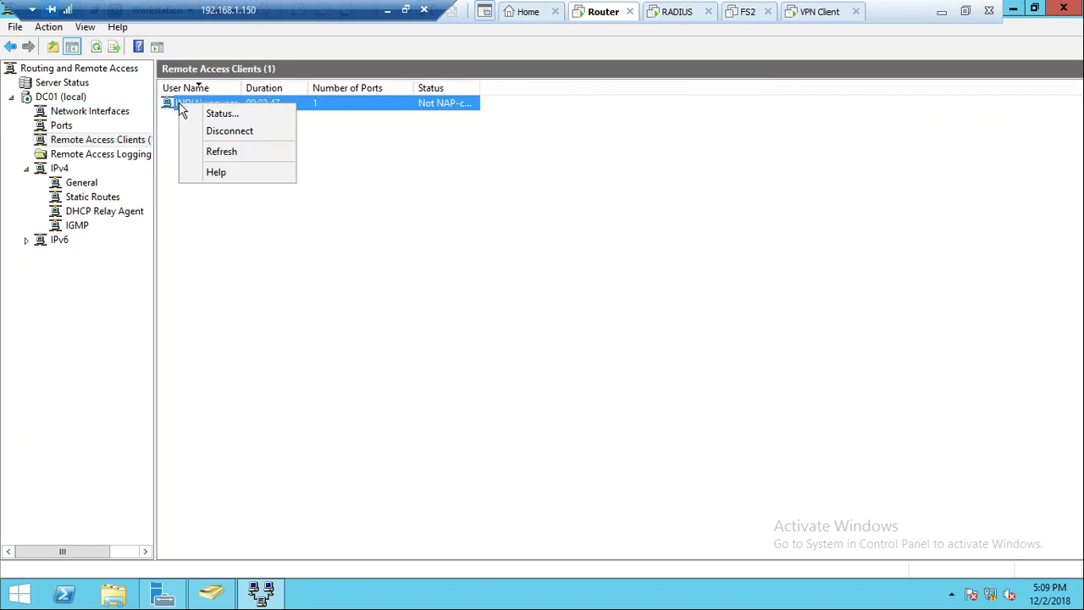
pyautogui.click(213, 134)
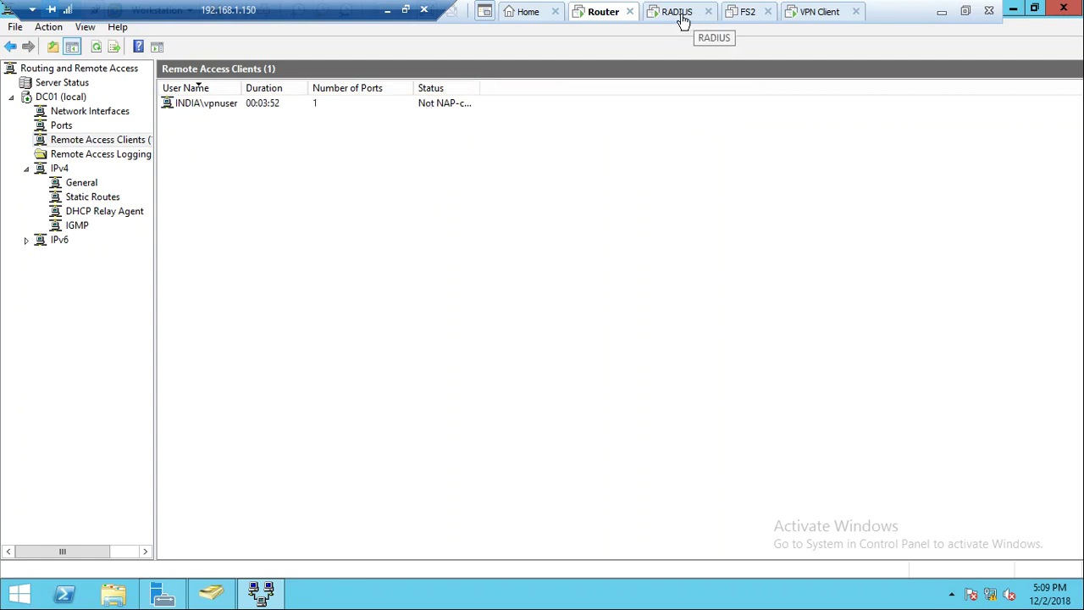
# Refresh Remote Access Clients to show (0), then return to the RADIUS accounting log
pyautogui.rightClick(351, 270)
pyautogui.click(368, 283)
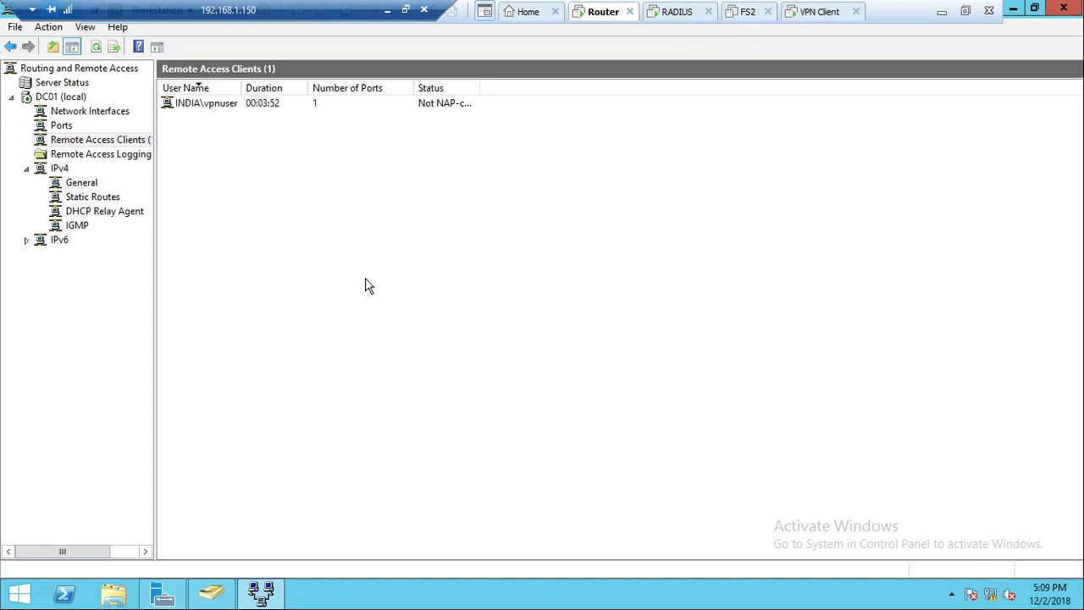
pyautogui.click(669, 14)
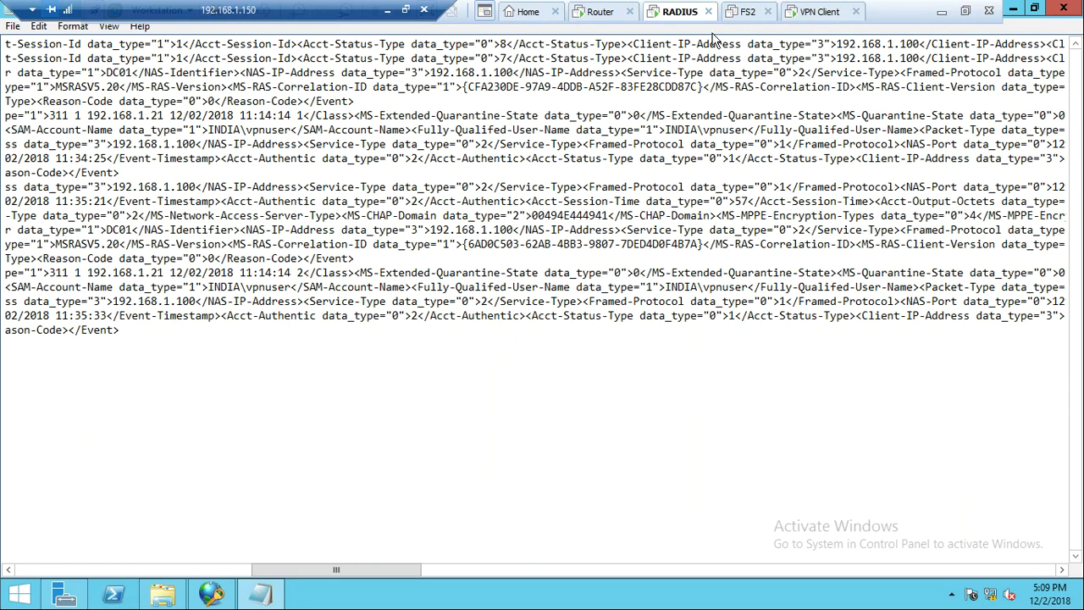
# Redial the VPN connection on the client, then view the RADIUS accounting log again
pyautogui.click(805, 13)
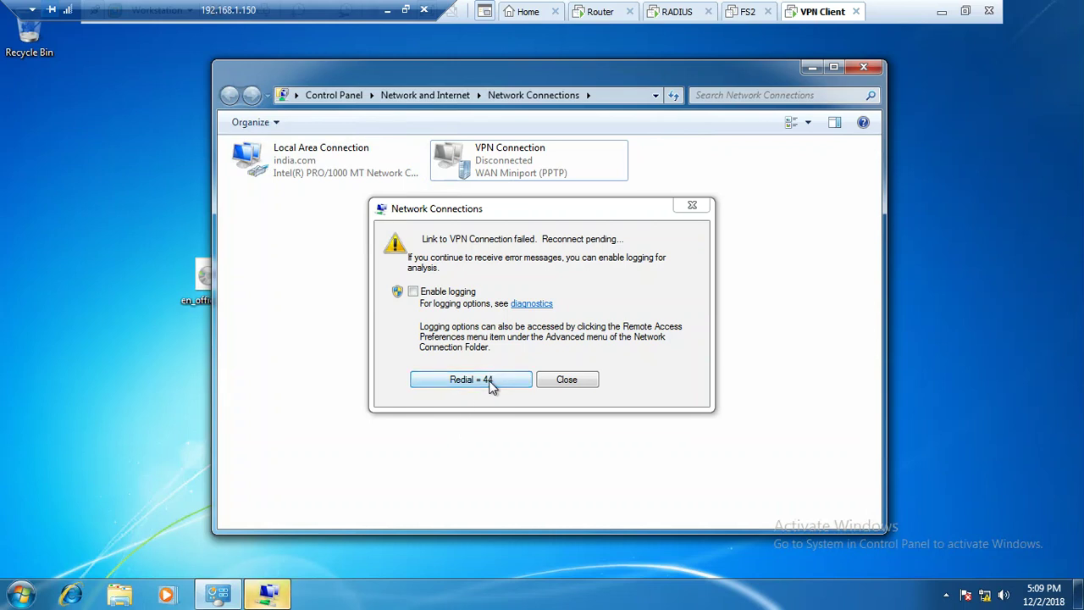
pyautogui.click(488, 382)
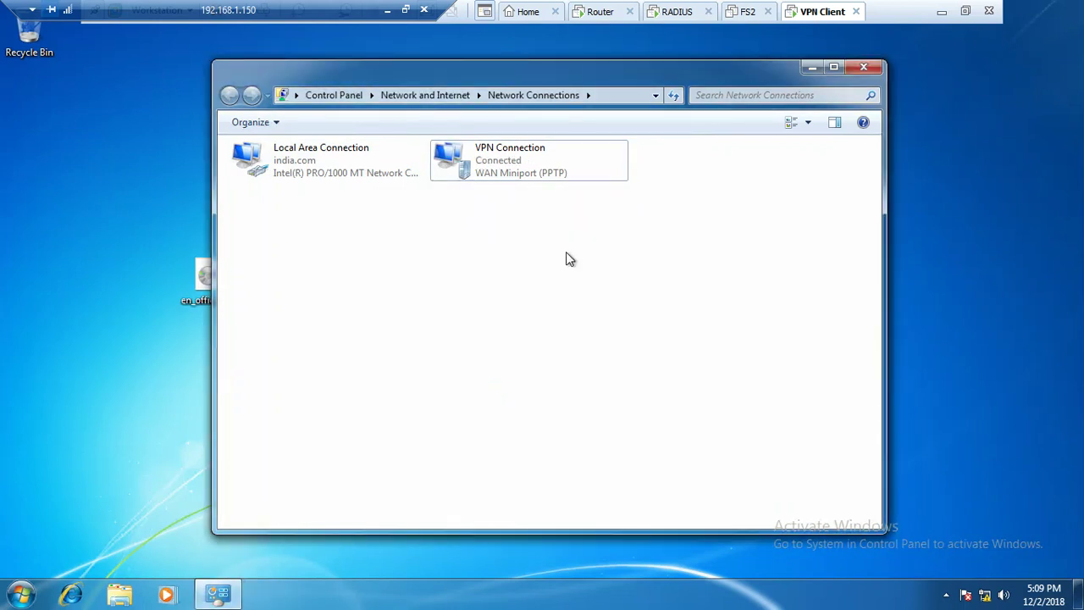
pyautogui.click(679, 15)
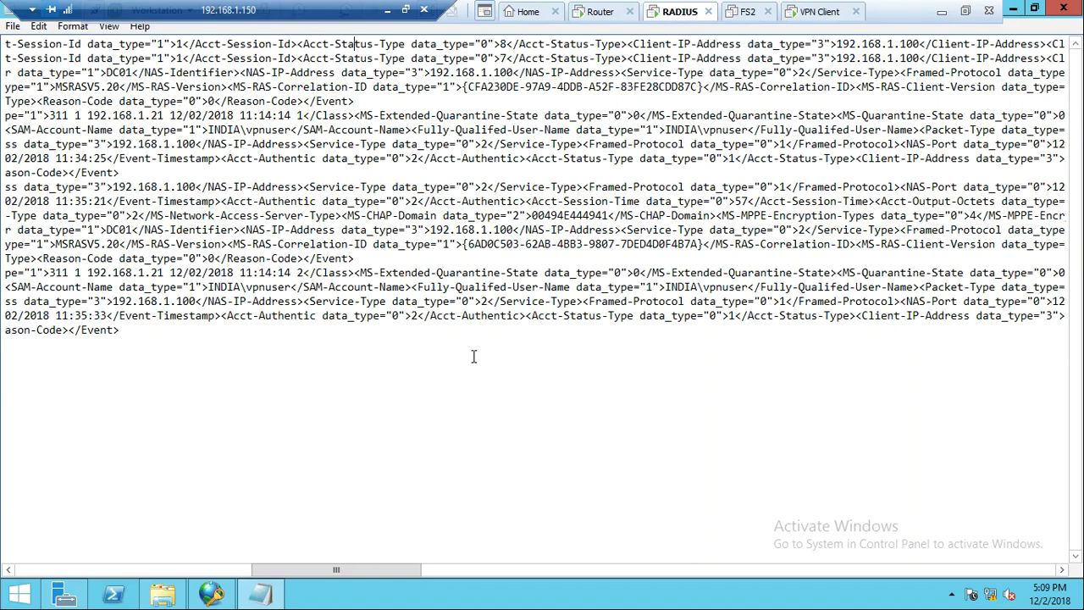
pyautogui.click(400, 357)
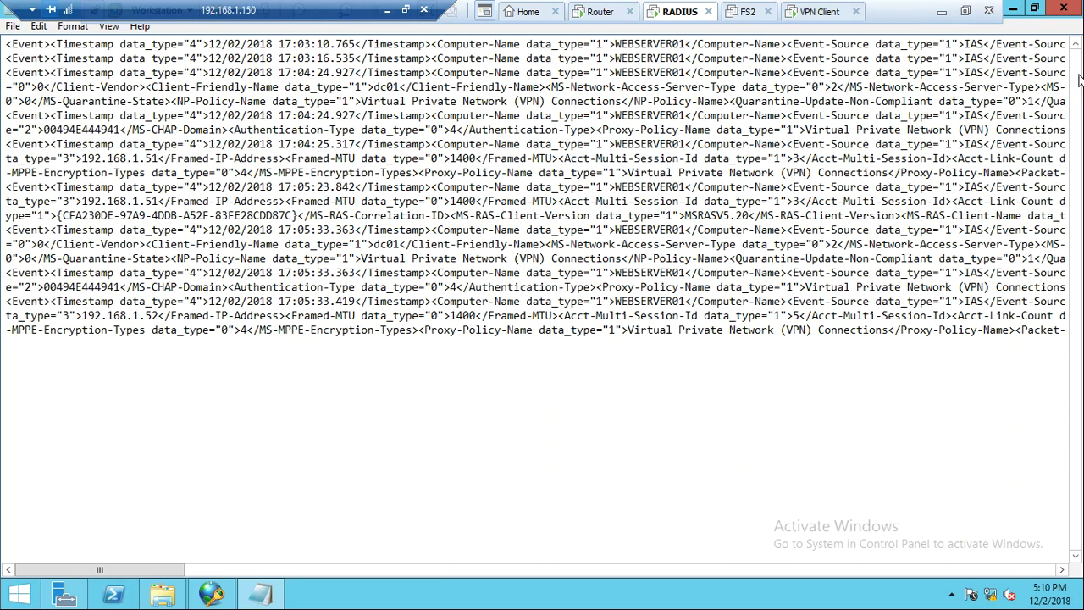
# Close the RADIUS accounting log in Notepad and the LogFiles folder window
pyautogui.click(1064, 8)
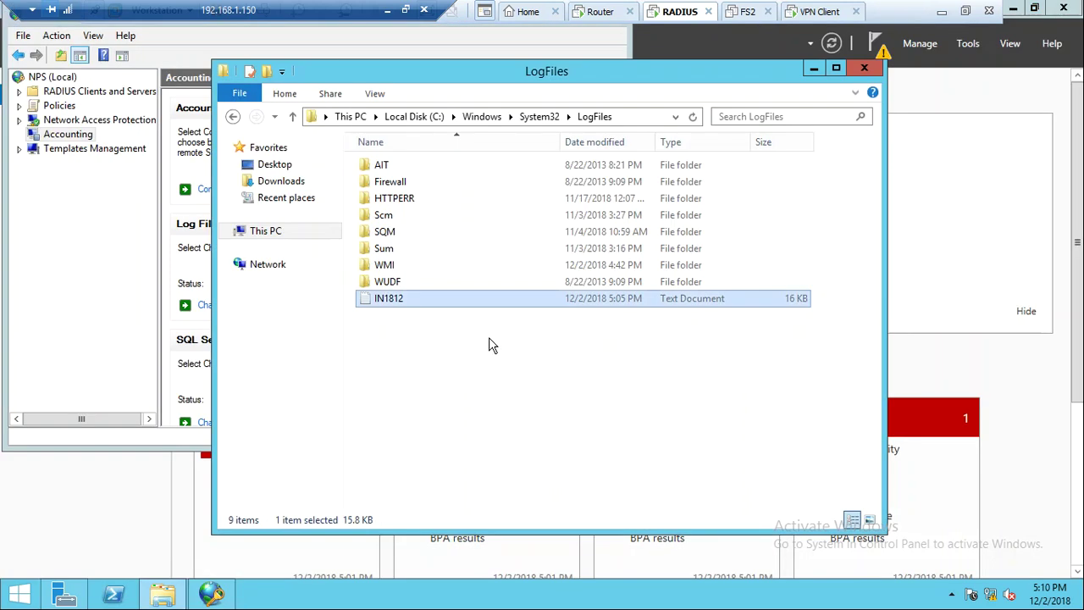
pyautogui.click(565, 356)
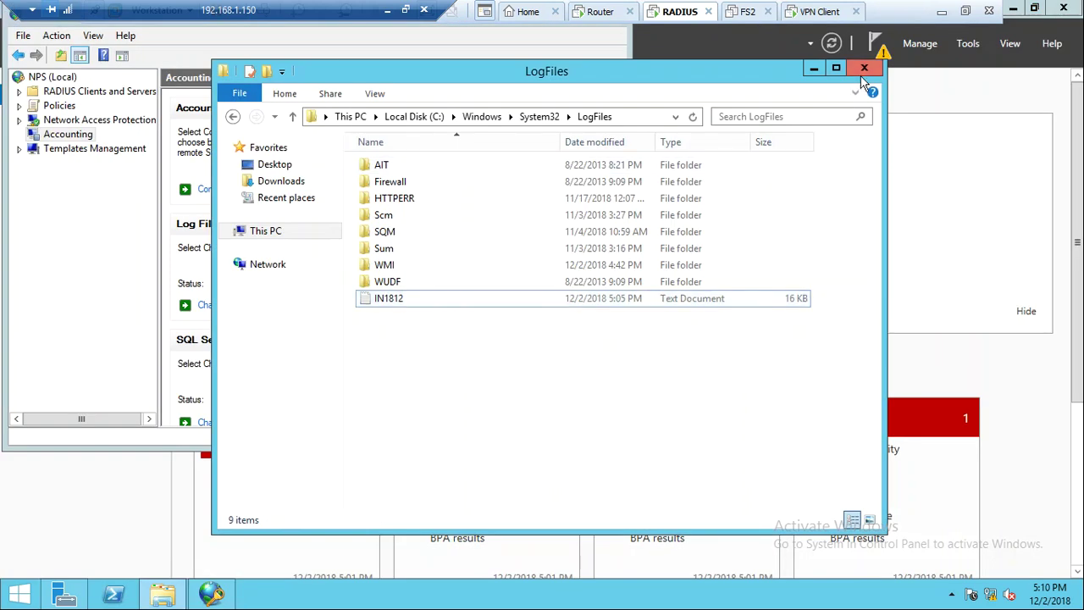
pyautogui.click(864, 69)
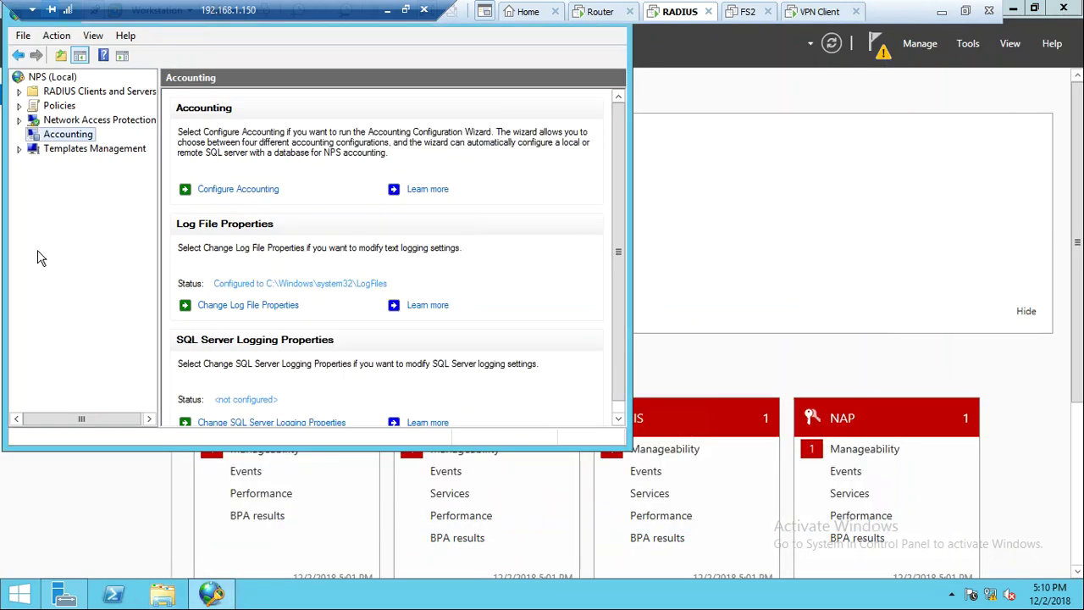
# Browse NPS RADIUS Clients and Policies folders, then bring up the router's Remote Access Clients
pyautogui.click(79, 93)
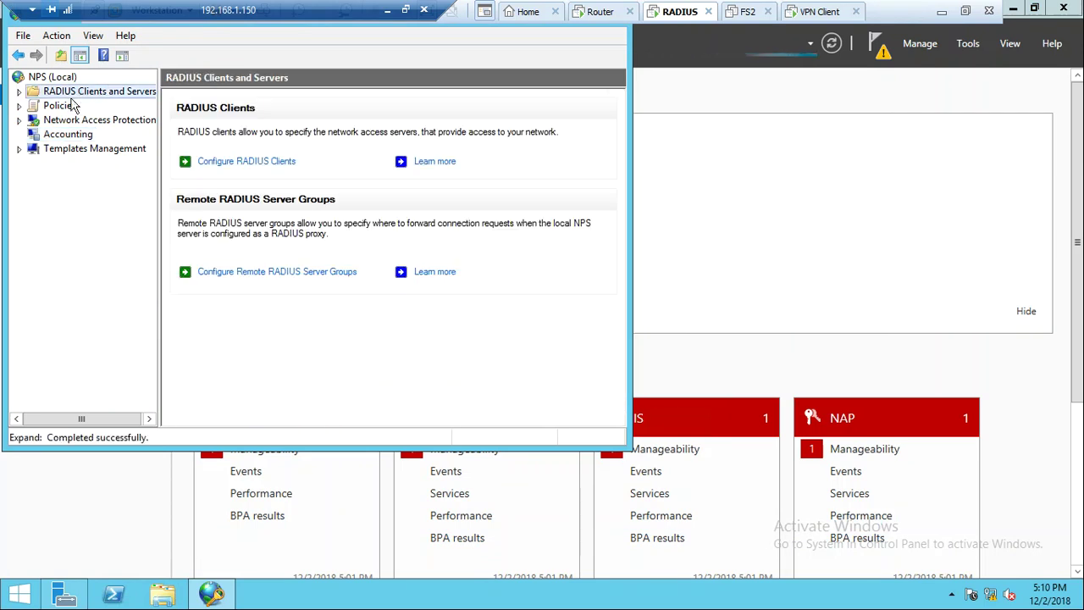
pyautogui.doubleClick(61, 106)
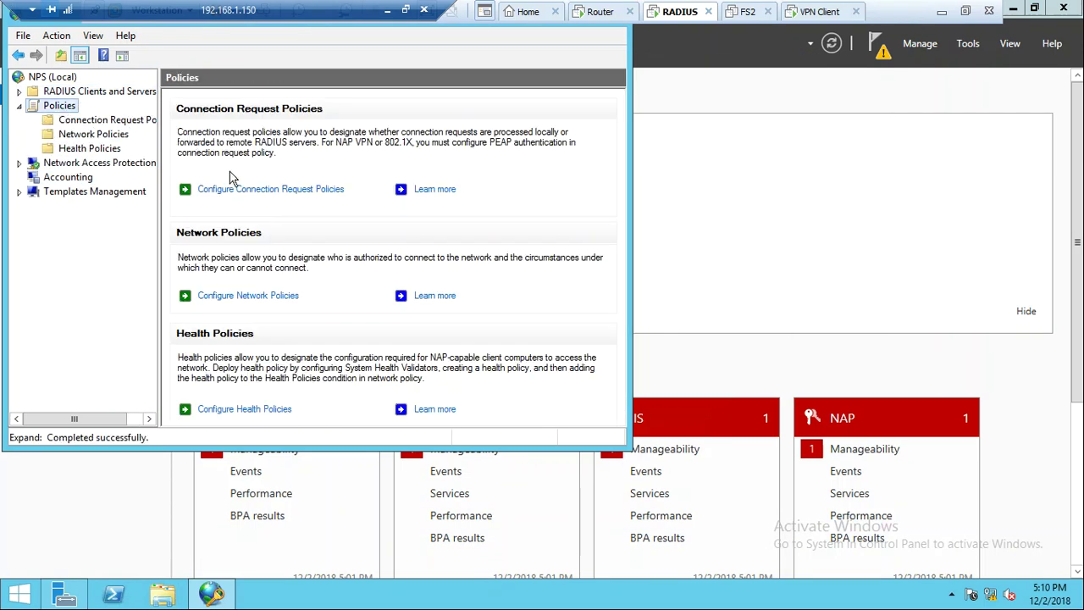
pyautogui.click(83, 121)
pyautogui.click(85, 133)
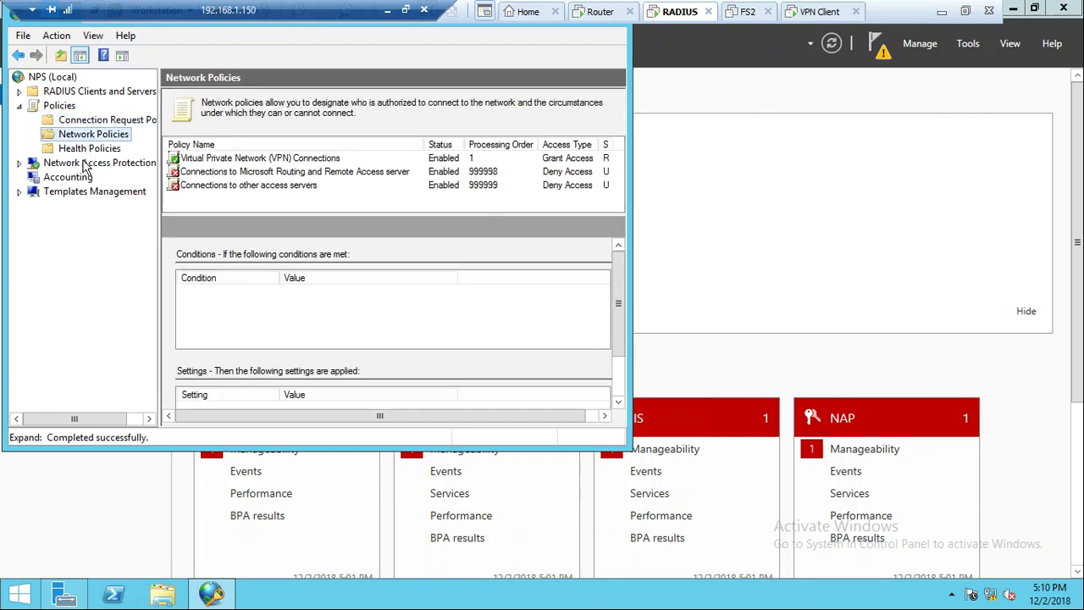
pyautogui.click(90, 149)
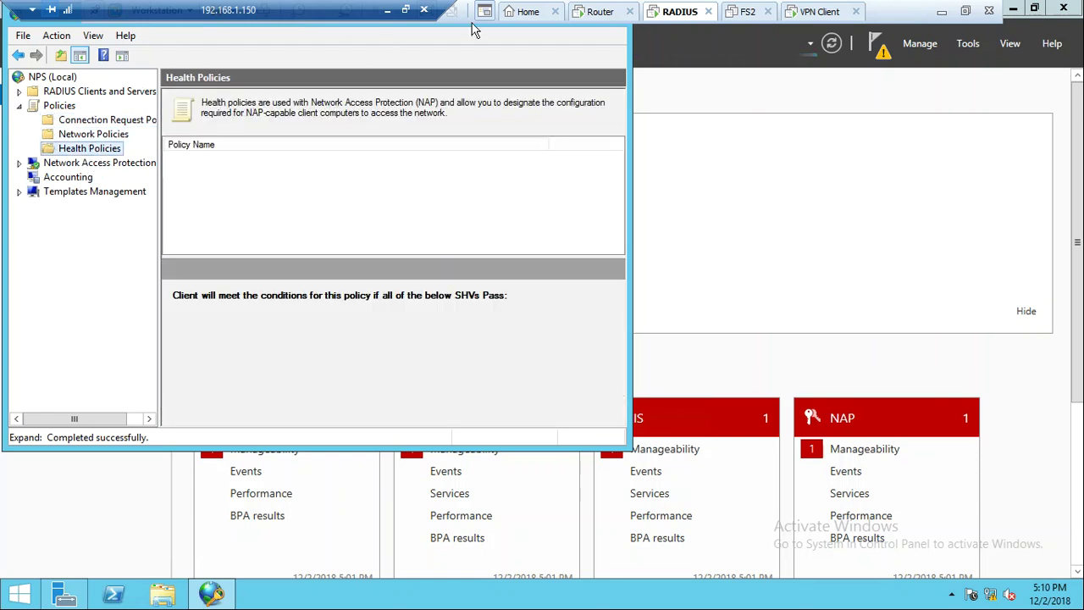
pyautogui.click(600, 11)
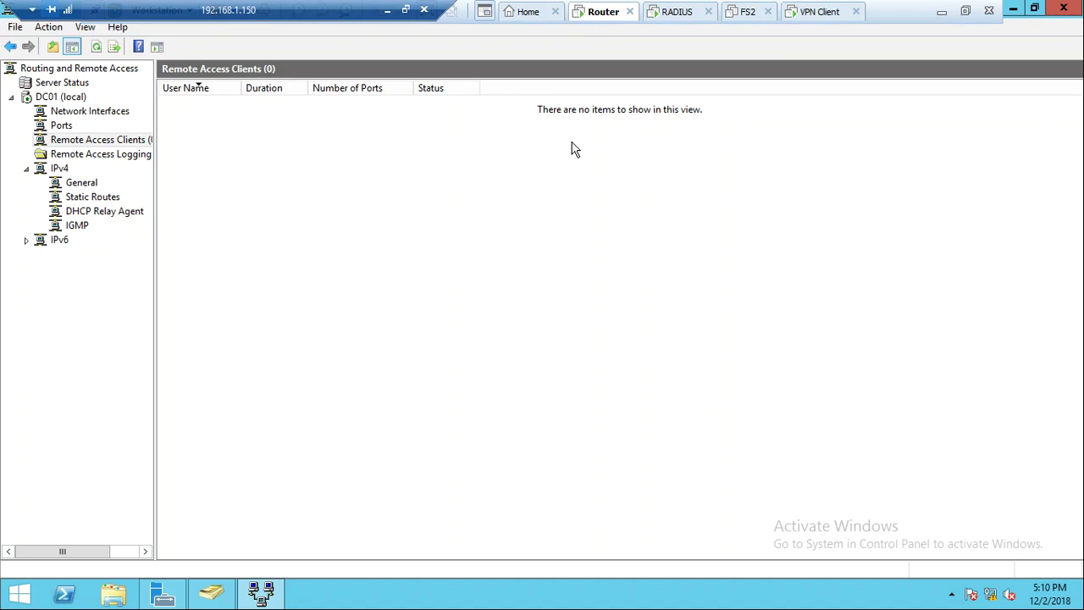
# Refresh RRAS Remote Access Clients and disconnect the Windows 7 client's VPN Connection
pyautogui.rightClick(281, 272)
pyautogui.click(305, 287)
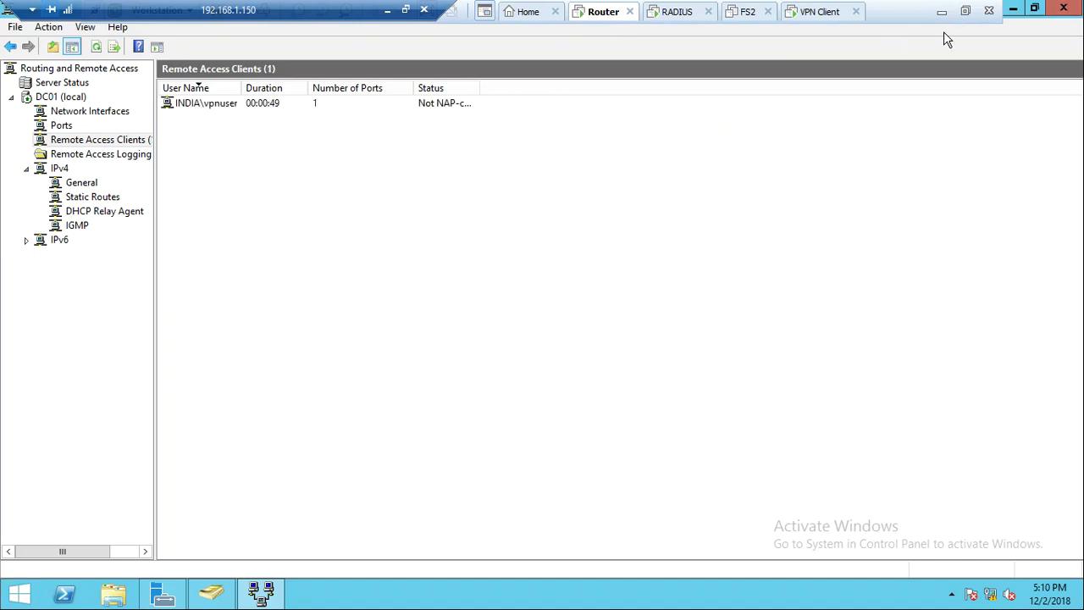
pyautogui.click(818, 12)
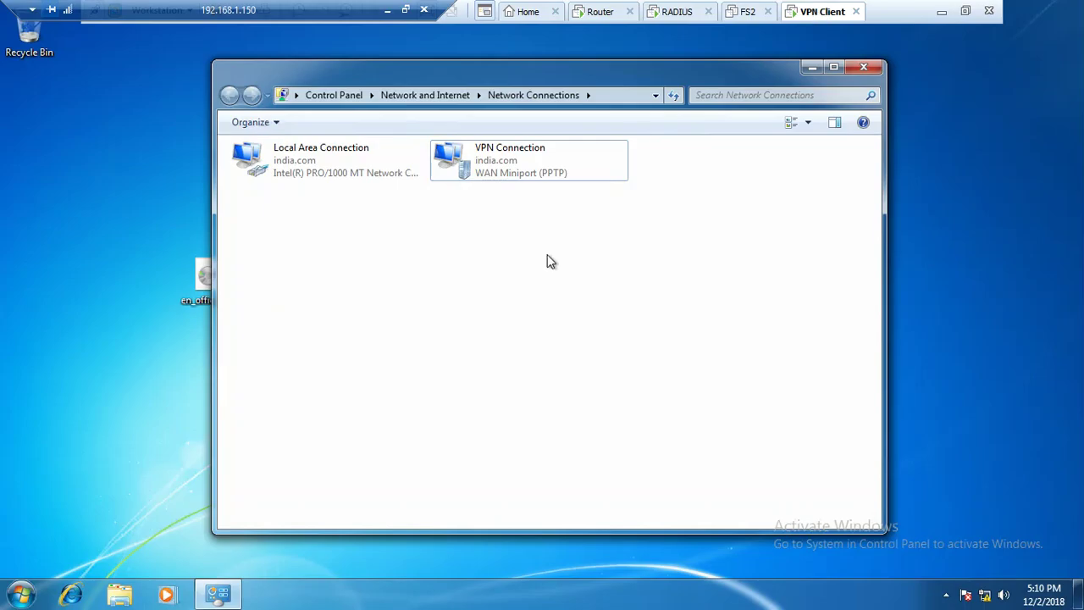
pyautogui.click(521, 167)
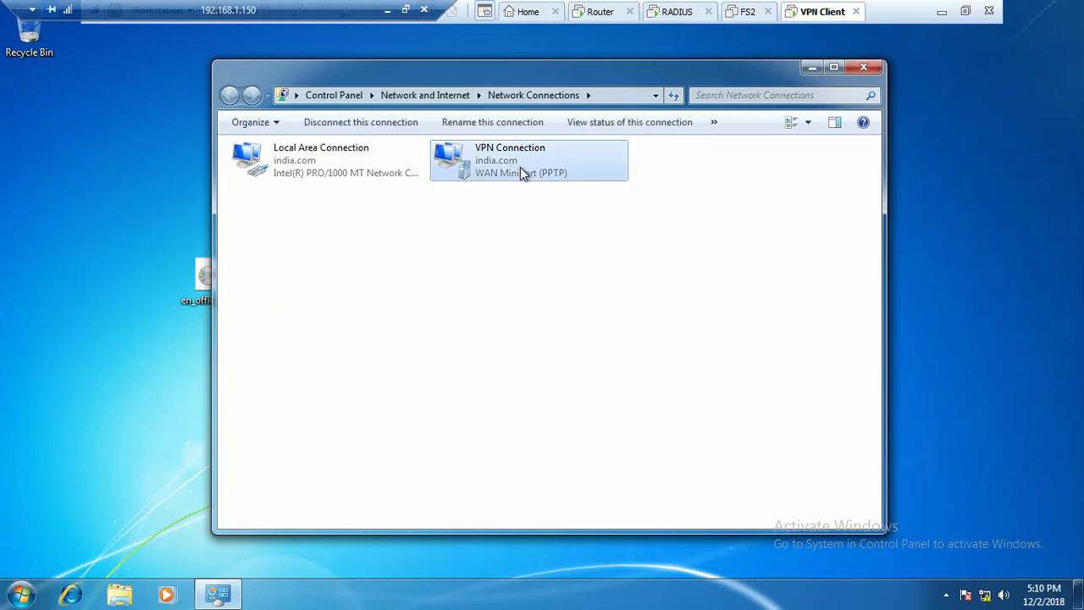
pyautogui.rightClick(520, 167)
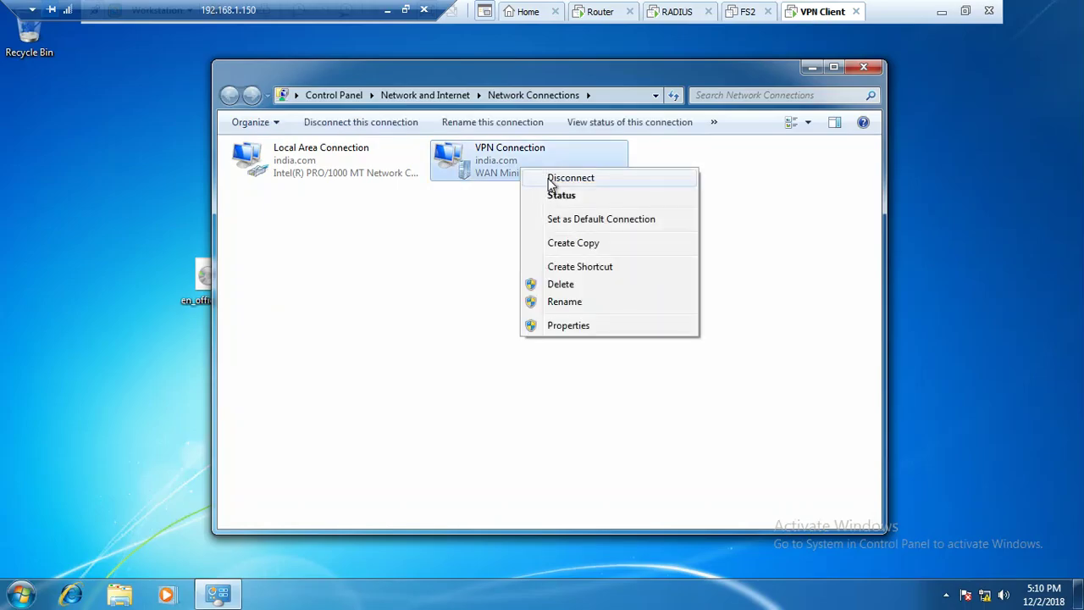
pyautogui.click(569, 178)
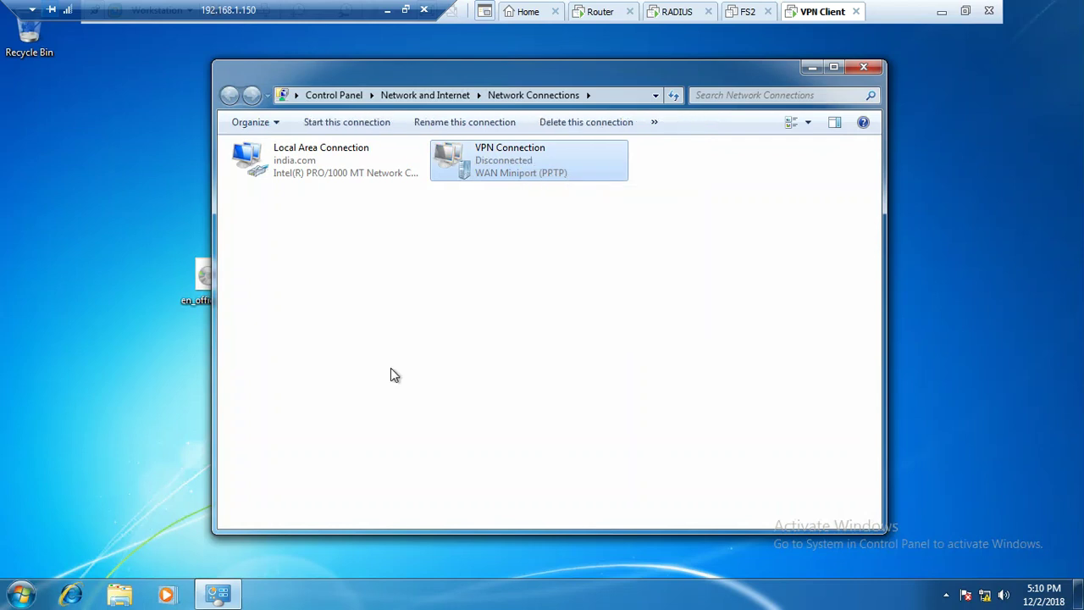
pyautogui.click(552, 170)
pyautogui.click(680, 14)
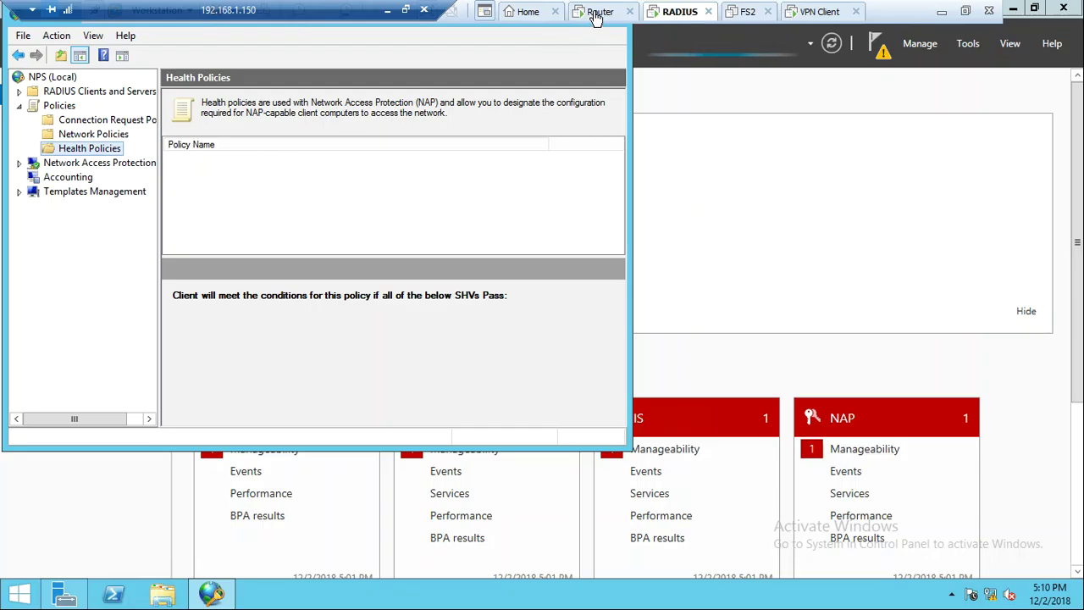
# Allow a custom IPsec policy for L2TP/IKEv2 on DC01 and enter its preshared key
pyautogui.click(598, 16)
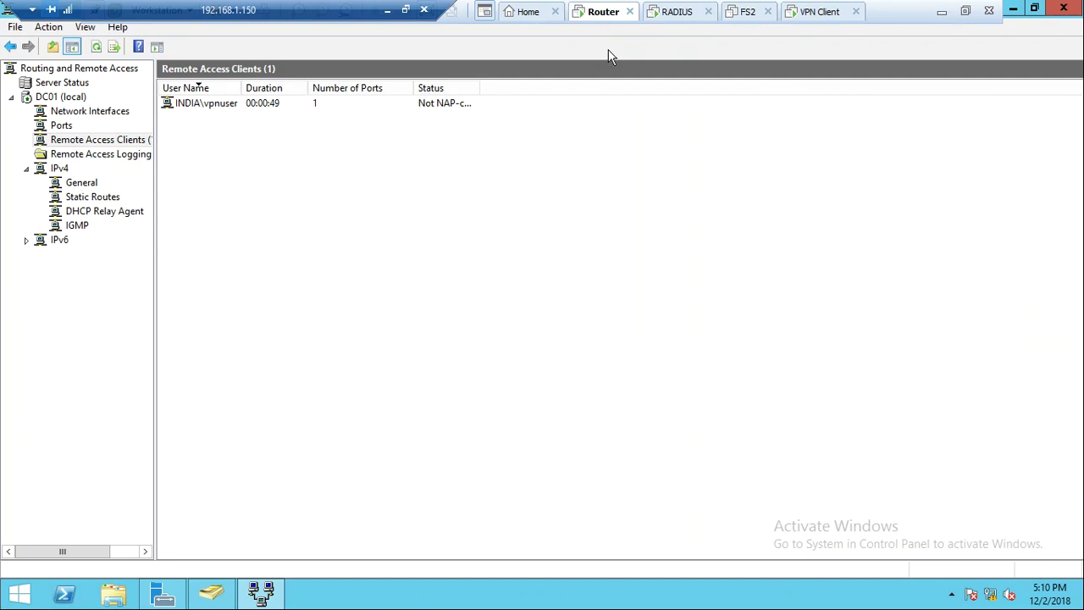
pyautogui.rightClick(71, 103)
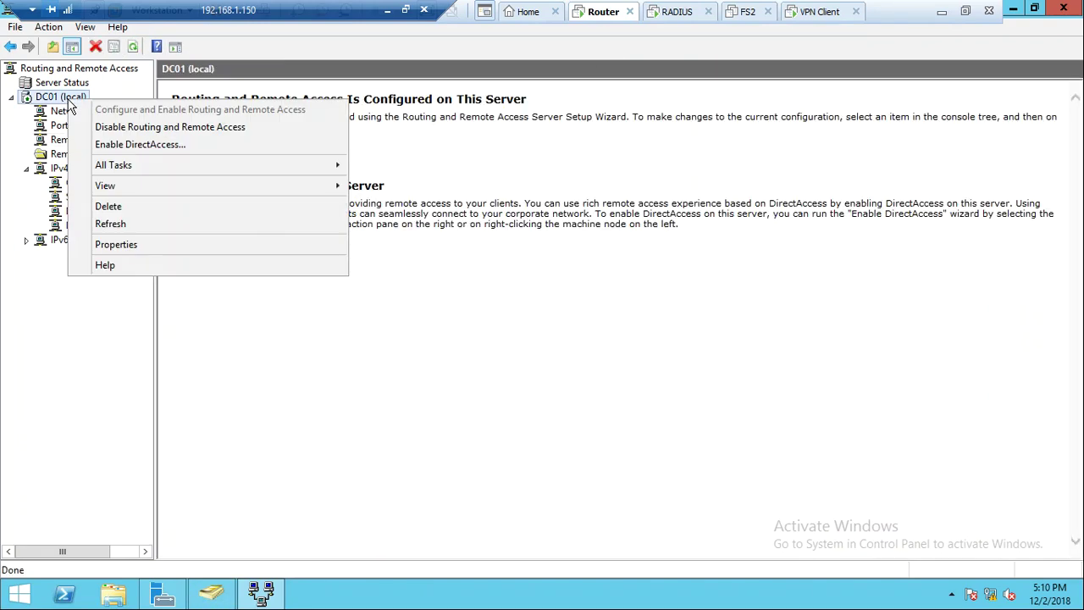
pyautogui.click(230, 243)
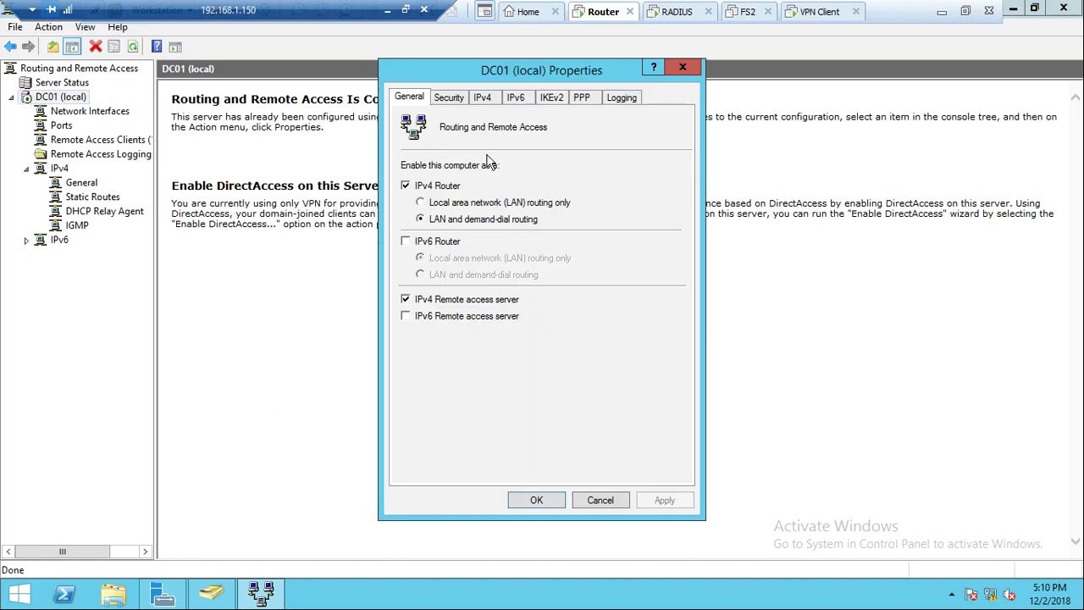
pyautogui.click(450, 99)
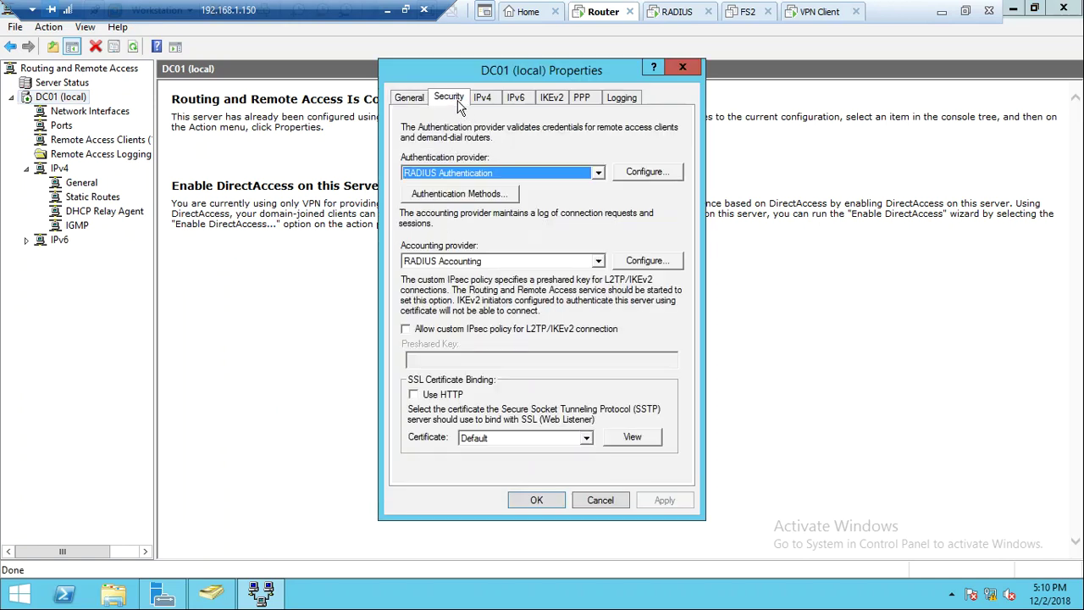
pyautogui.click(462, 331)
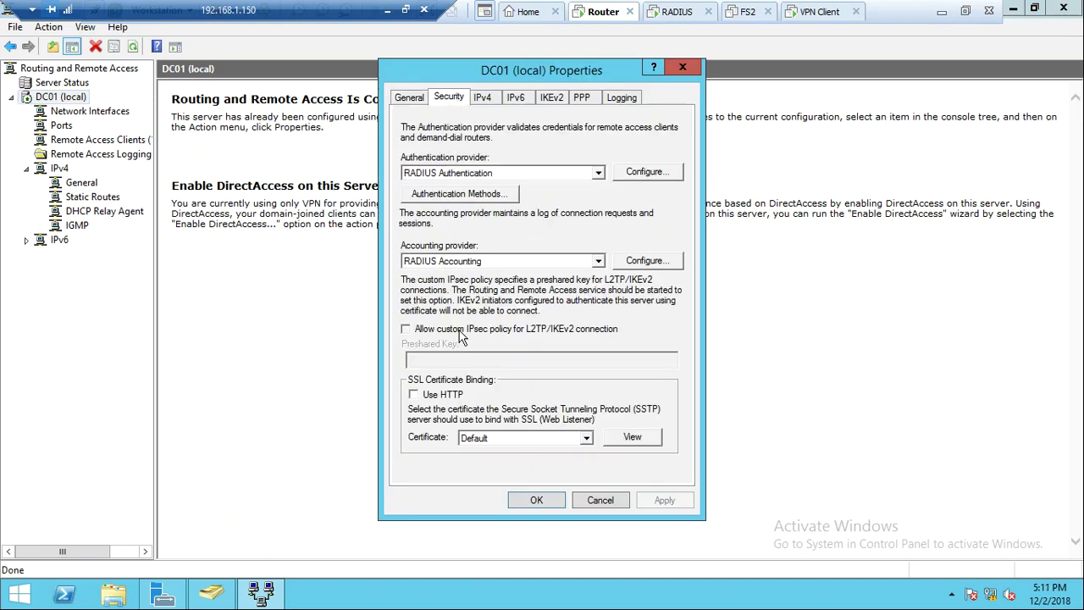
pyautogui.click(459, 358)
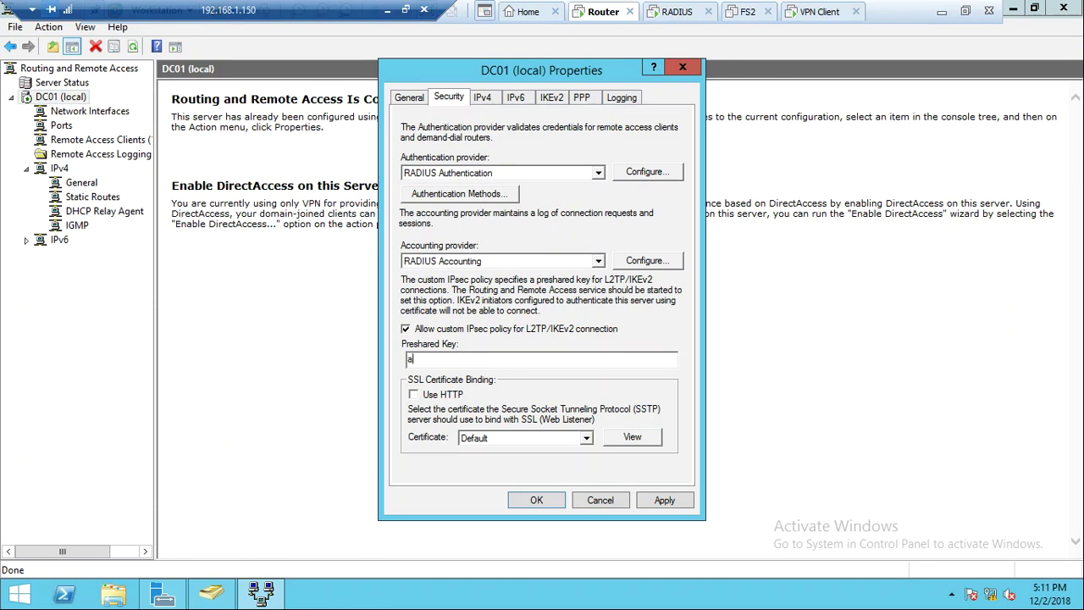
pyautogui.write('admin@123')
pyautogui.click(665, 502)
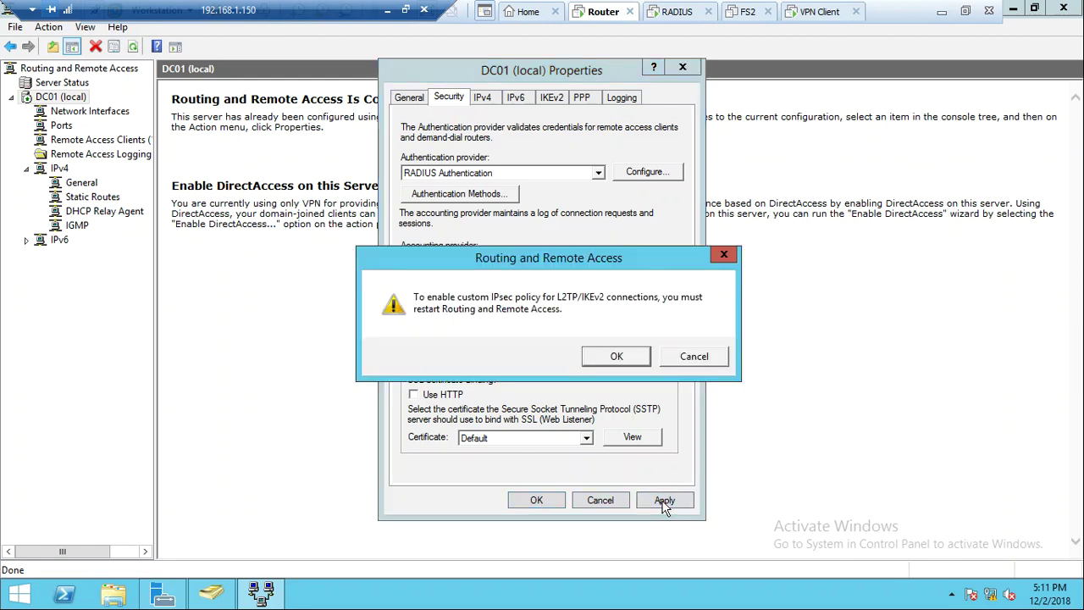
pyautogui.click(616, 356)
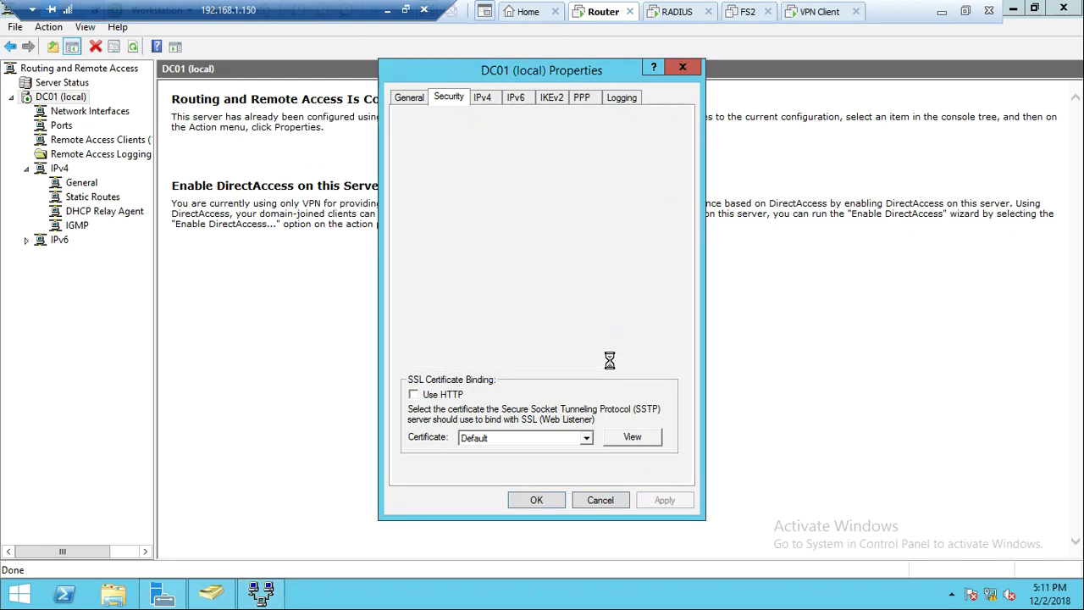
pyautogui.click(539, 499)
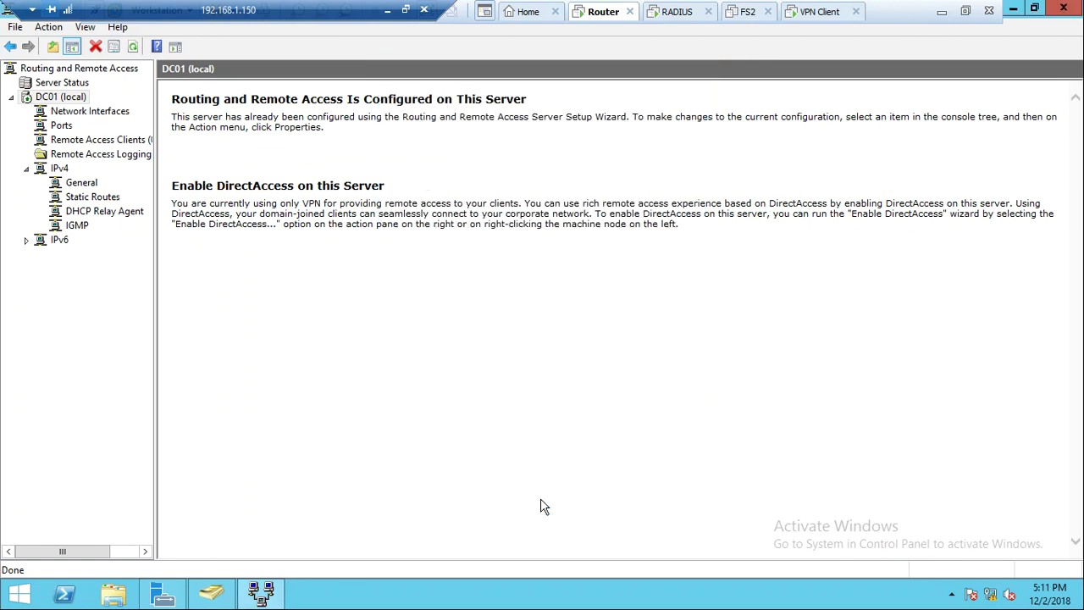
# Restart the Routing and Remote Access service on DC01
pyautogui.rightClick(78, 100)
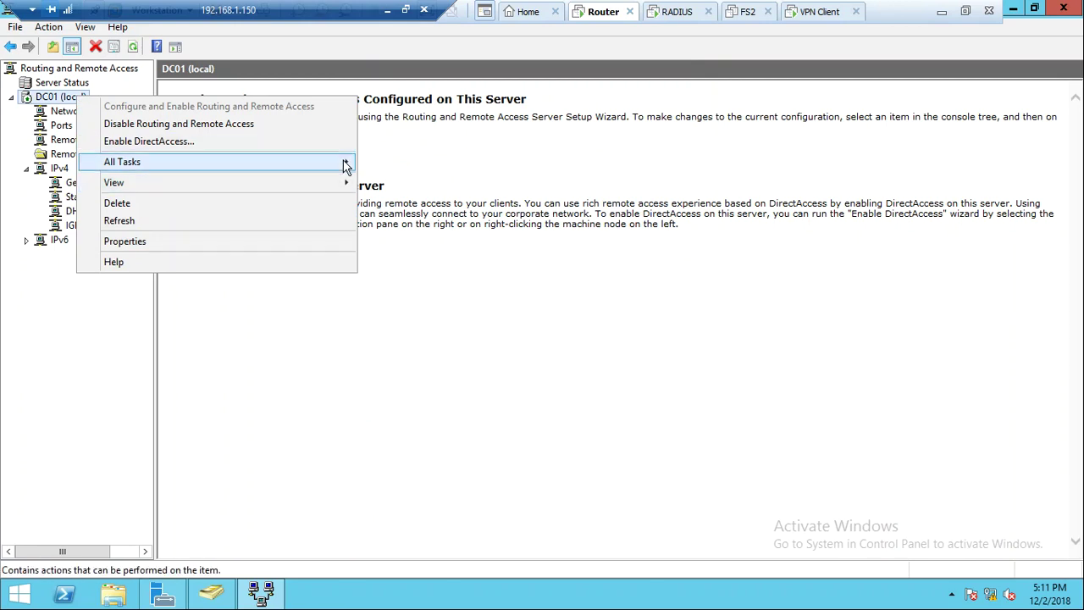
pyautogui.moveTo(347, 161)
pyautogui.click(407, 232)
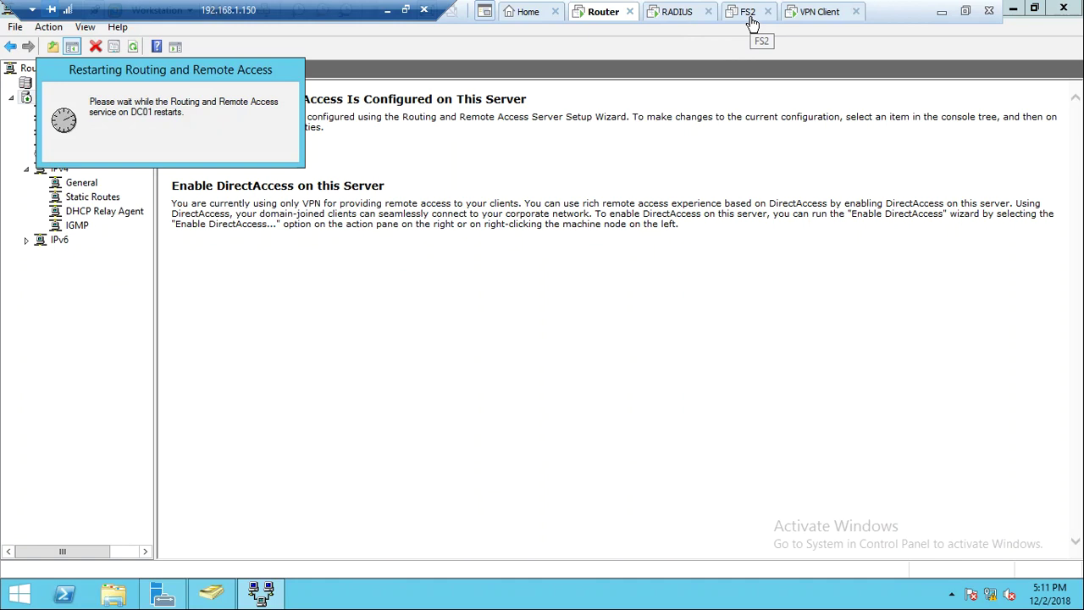
pyautogui.click(812, 19)
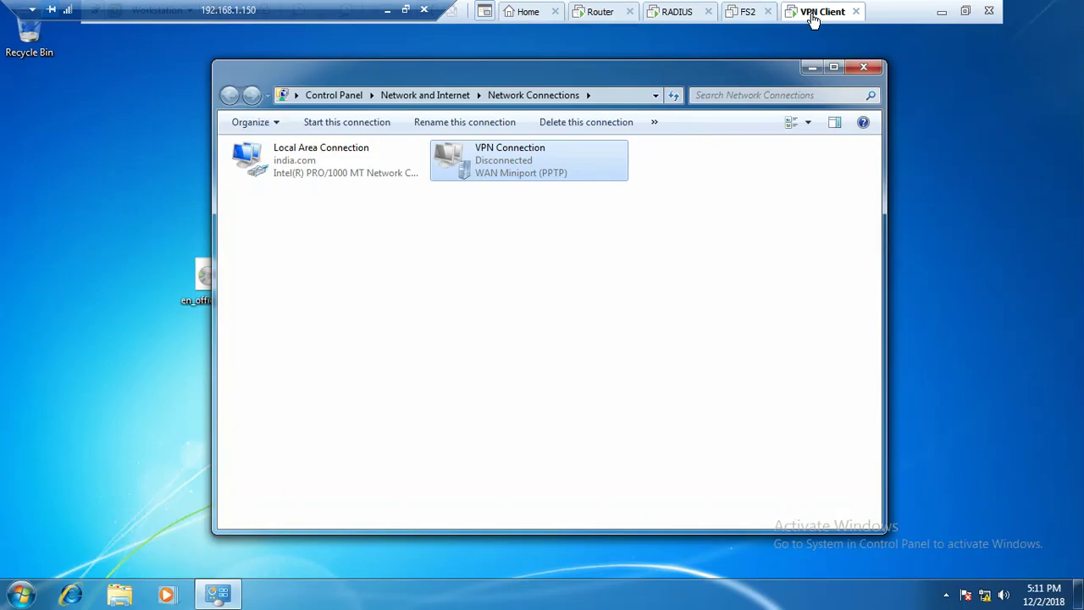
# Set the VPN Connection's type of VPN to L2TP/IPsec
pyautogui.doubleClick(477, 166)
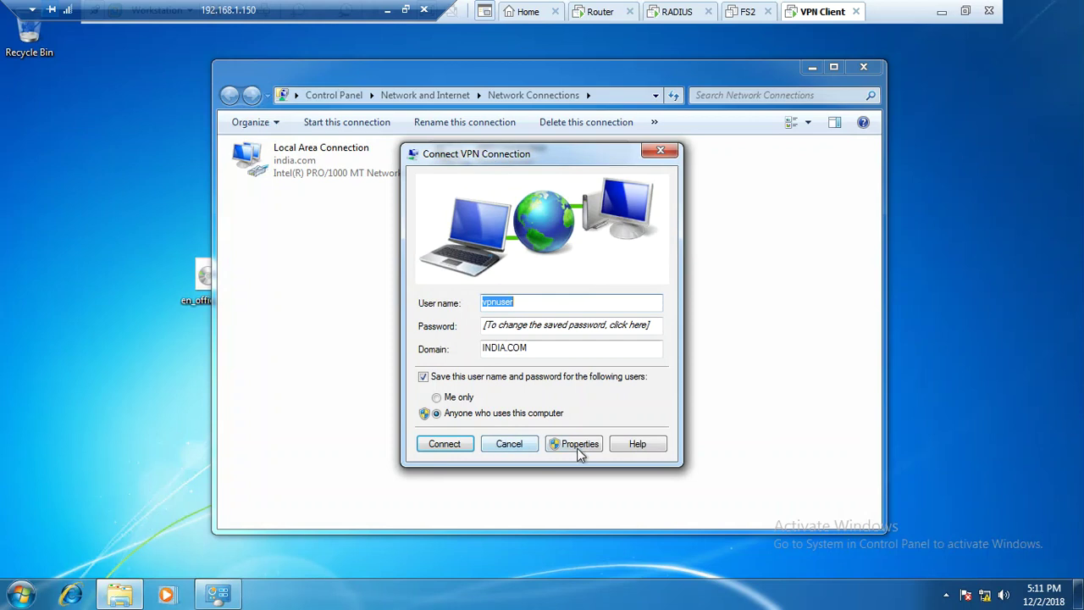
pyautogui.click(581, 444)
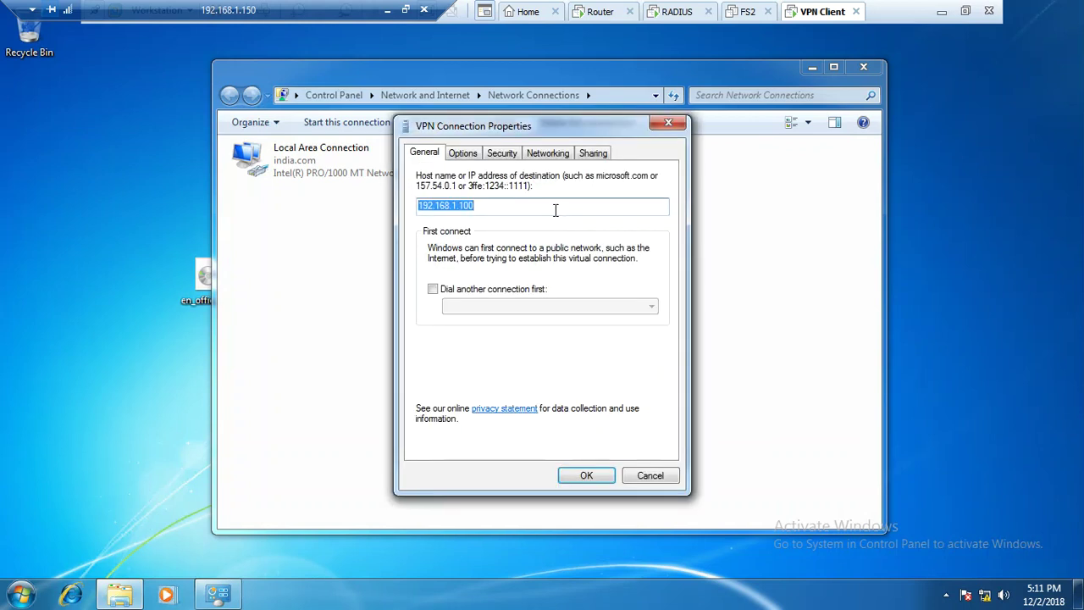
pyautogui.click(468, 157)
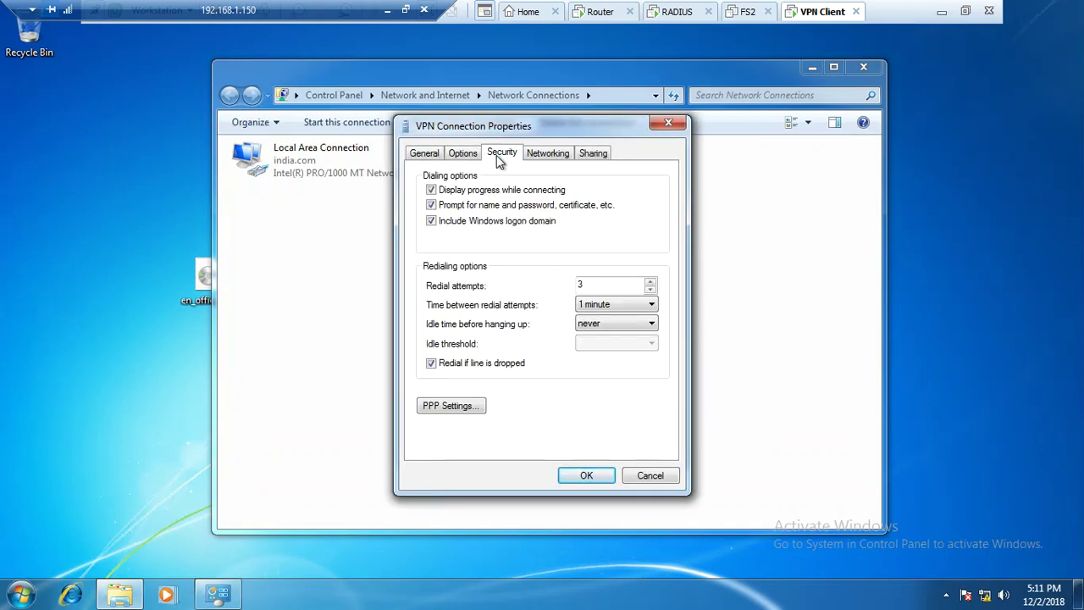
pyautogui.click(499, 157)
pyautogui.click(513, 186)
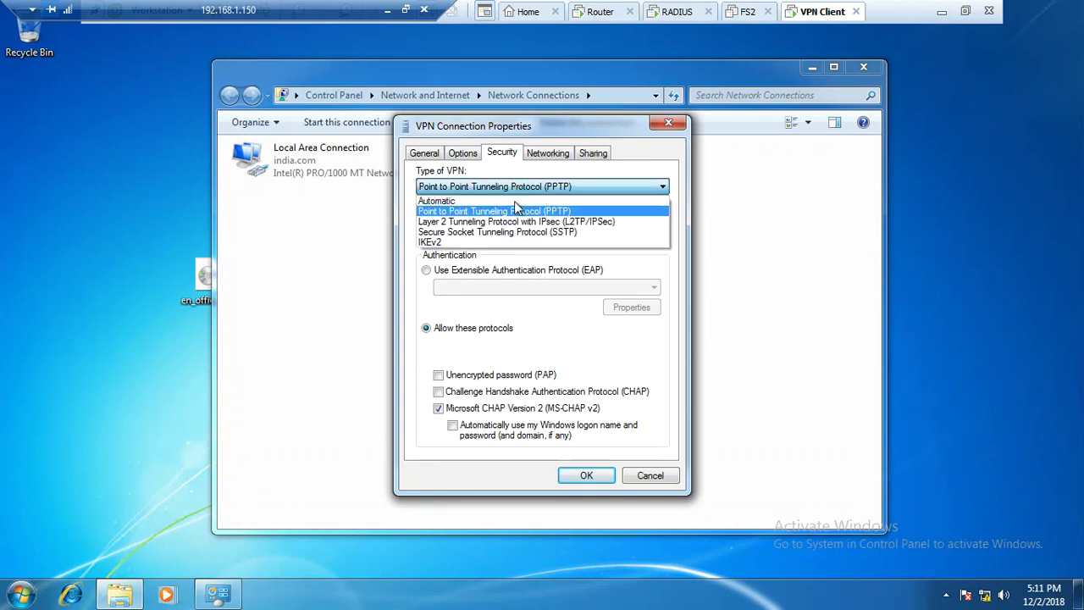
pyautogui.click(511, 222)
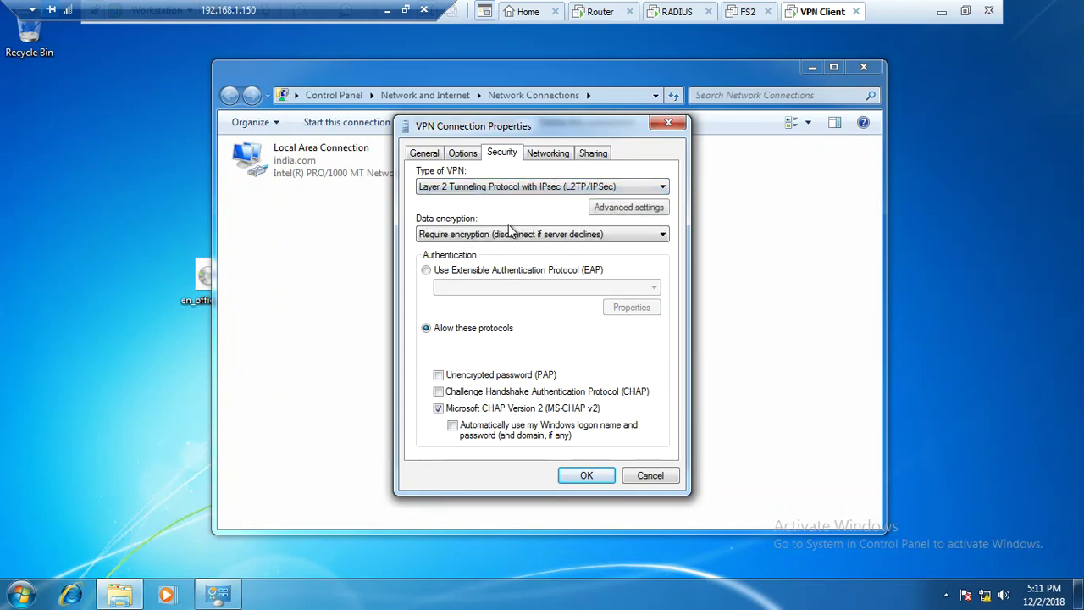
# Switch L2TP authentication to a preshared key and save the connection properties
pyautogui.click(608, 210)
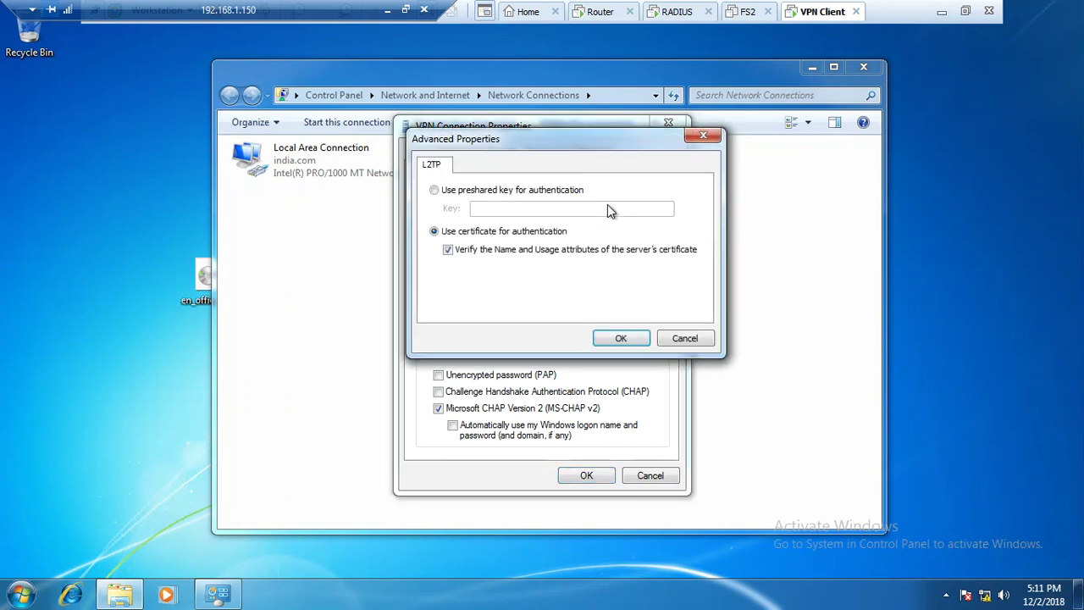
pyautogui.click(546, 191)
pyautogui.click(519, 206)
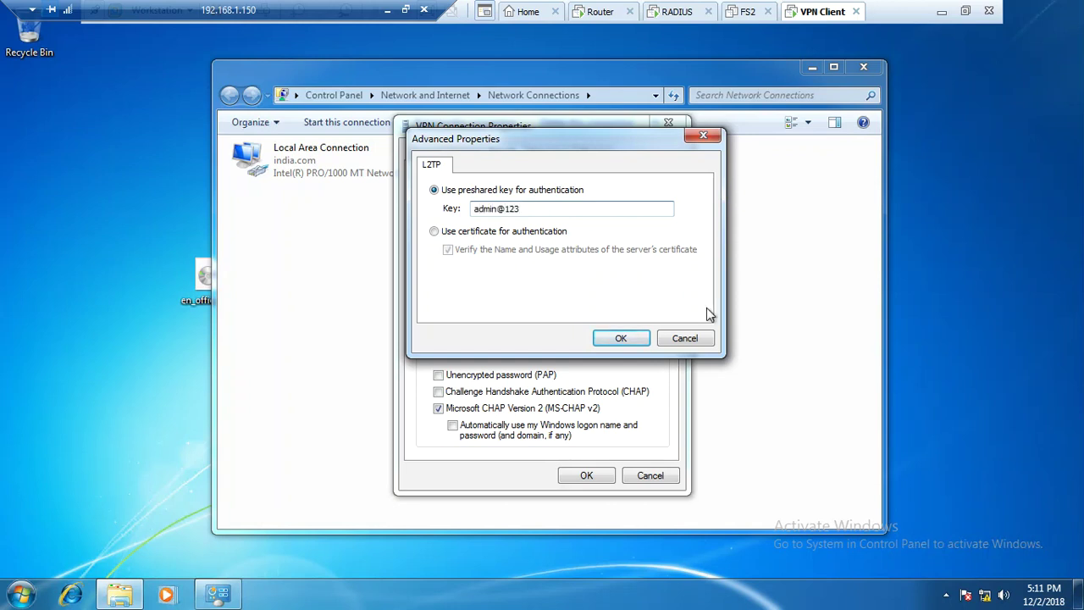
pyautogui.click(618, 338)
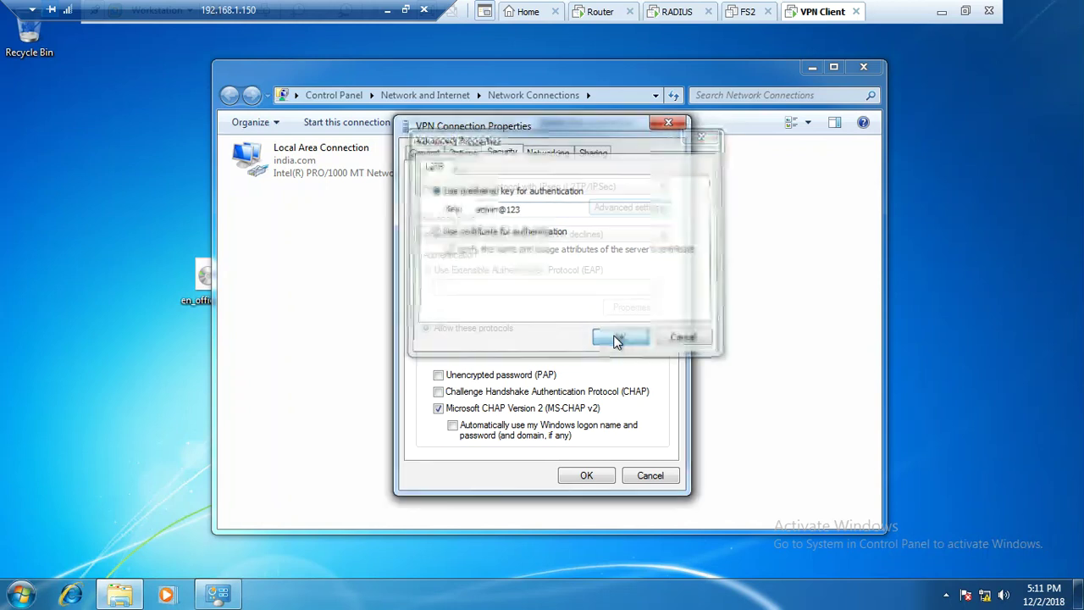
pyautogui.click(586, 476)
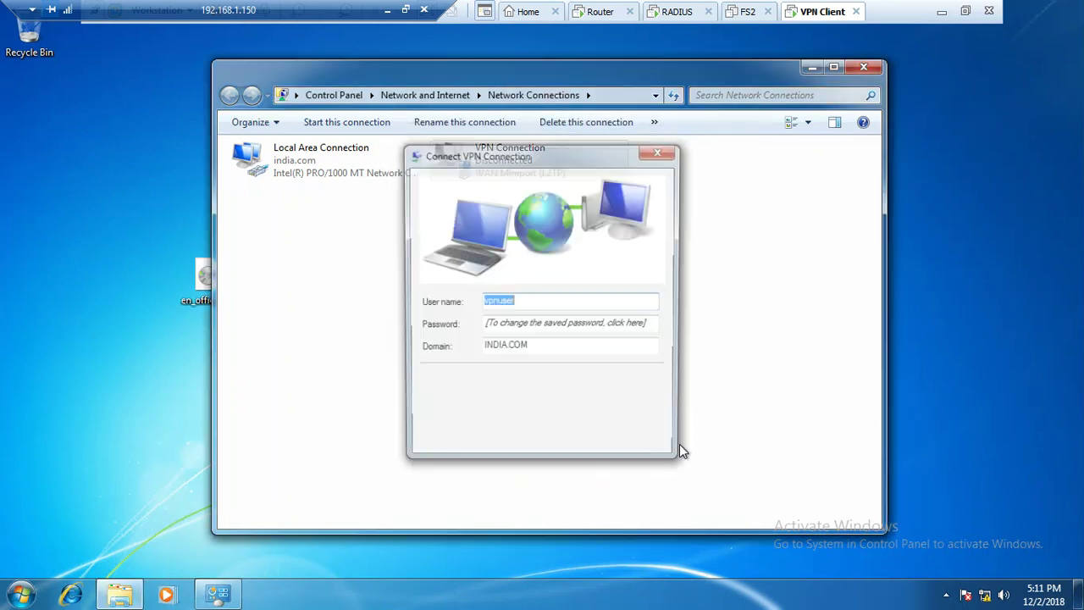
# Connect the VPN and check its details: WAN Miniport (L2TP), IPsec AES 128, 192.168.1.51
pyautogui.click(454, 449)
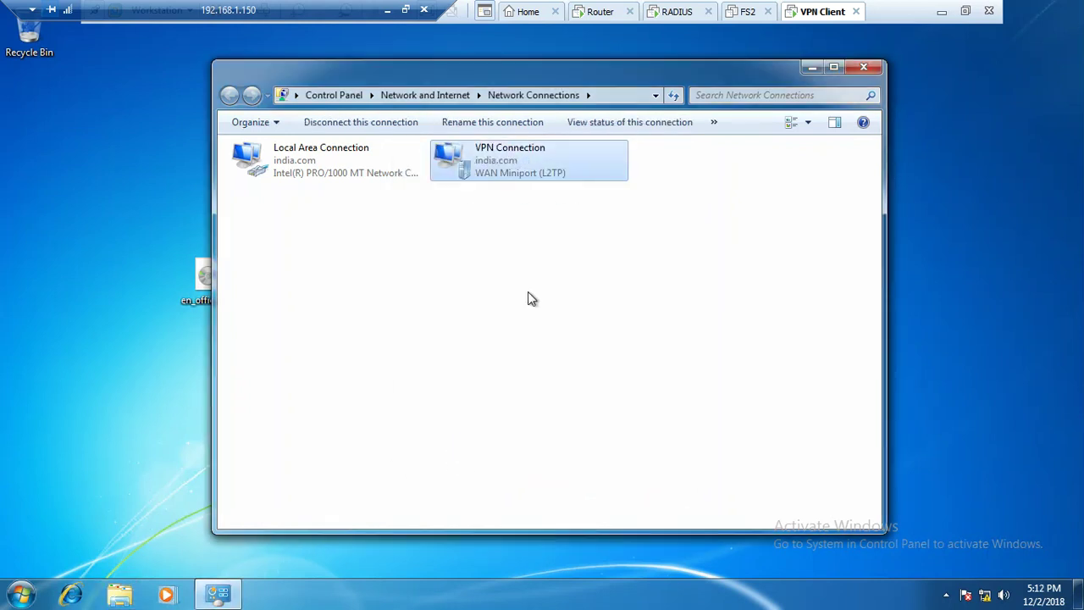
pyautogui.doubleClick(539, 163)
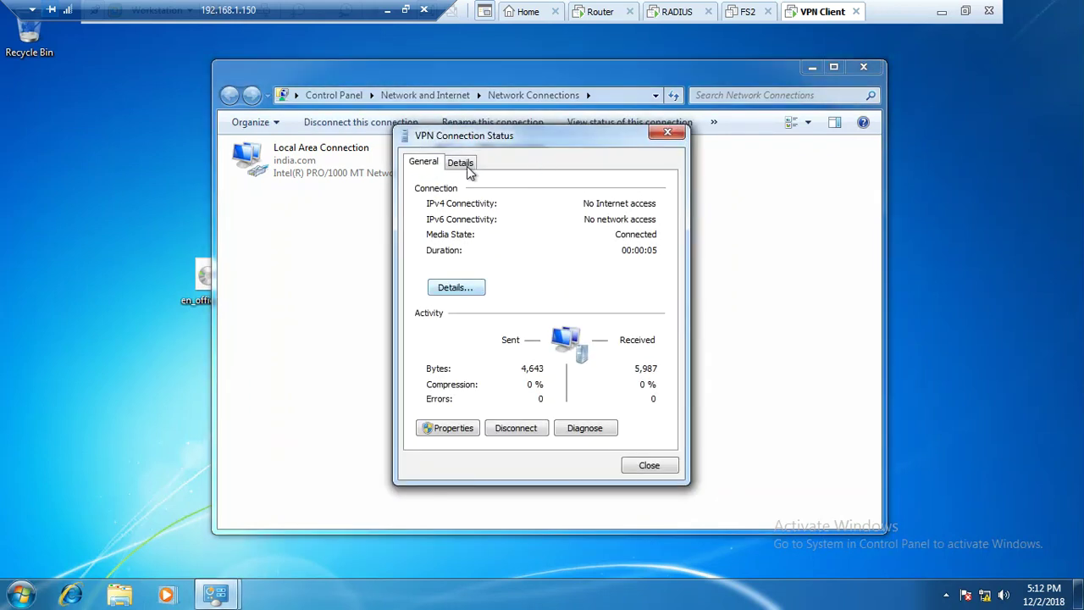
pyautogui.click(464, 162)
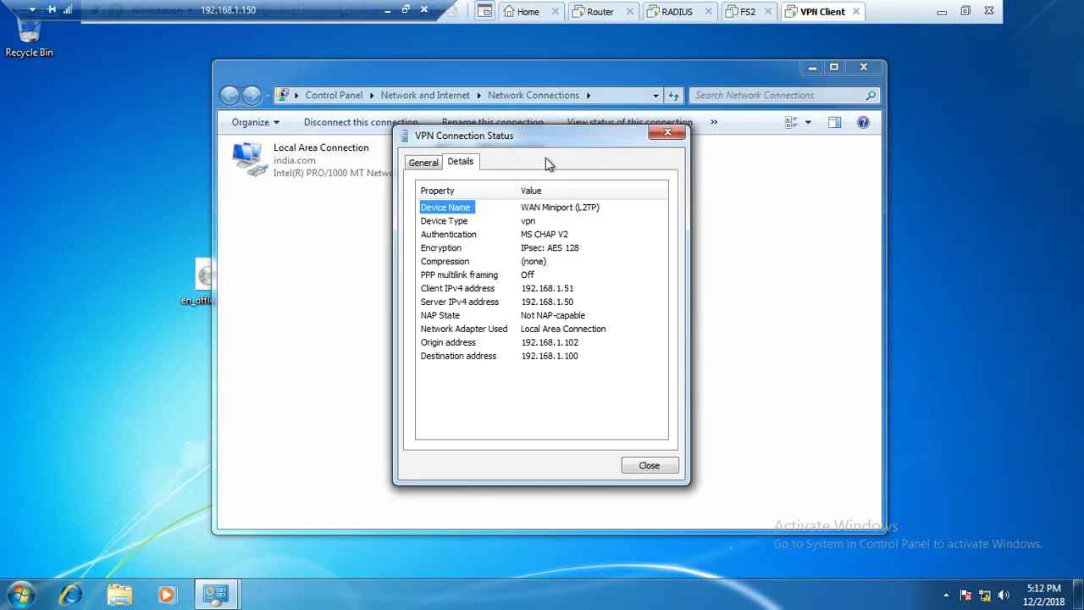
pyautogui.click(600, 12)
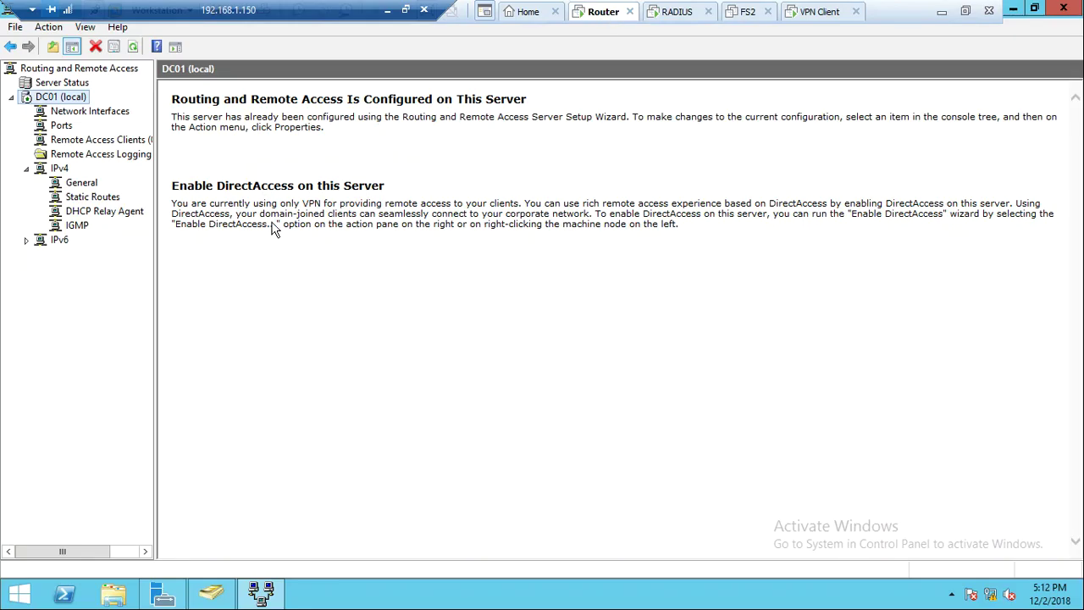
# Refresh Remote Access Clients and view the connected client's status showing 192.168.1.51
pyautogui.click(112, 144)
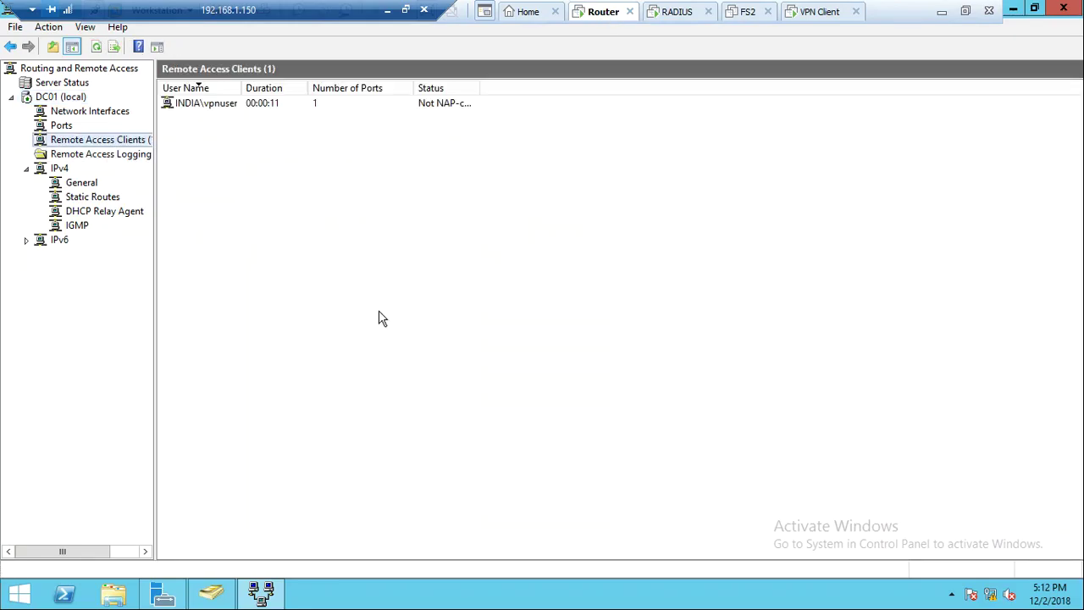
pyautogui.rightClick(381, 315)
pyautogui.click(412, 325)
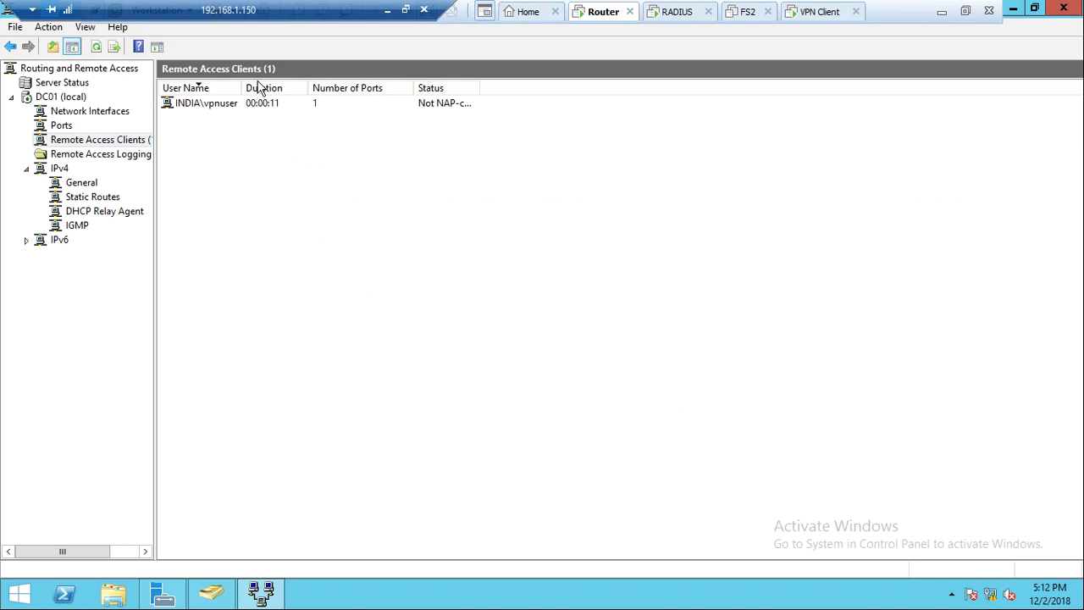
pyautogui.doubleClick(177, 108)
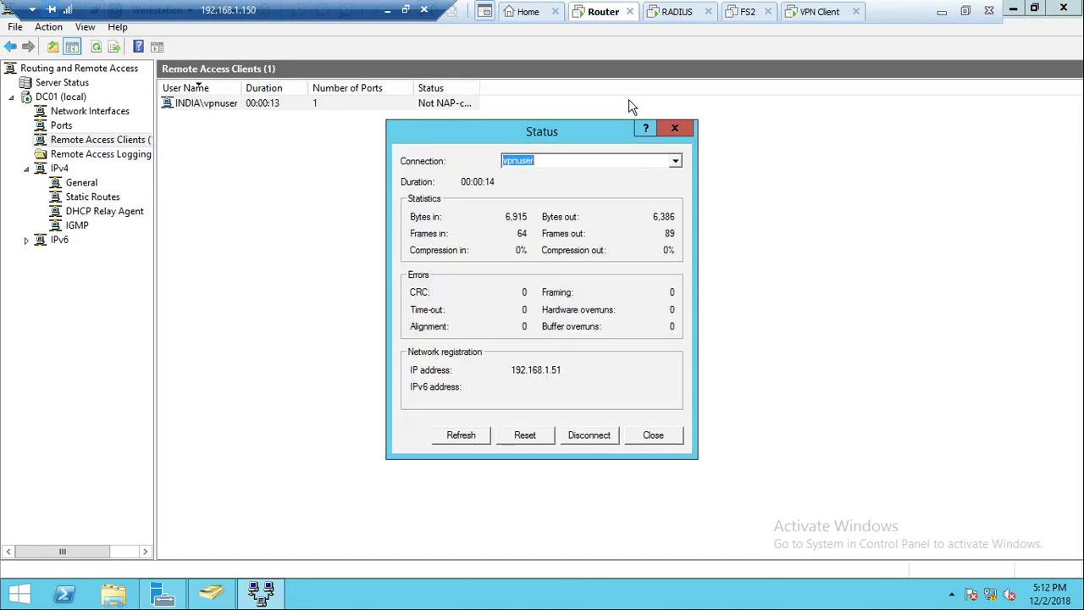
pyautogui.click(681, 12)
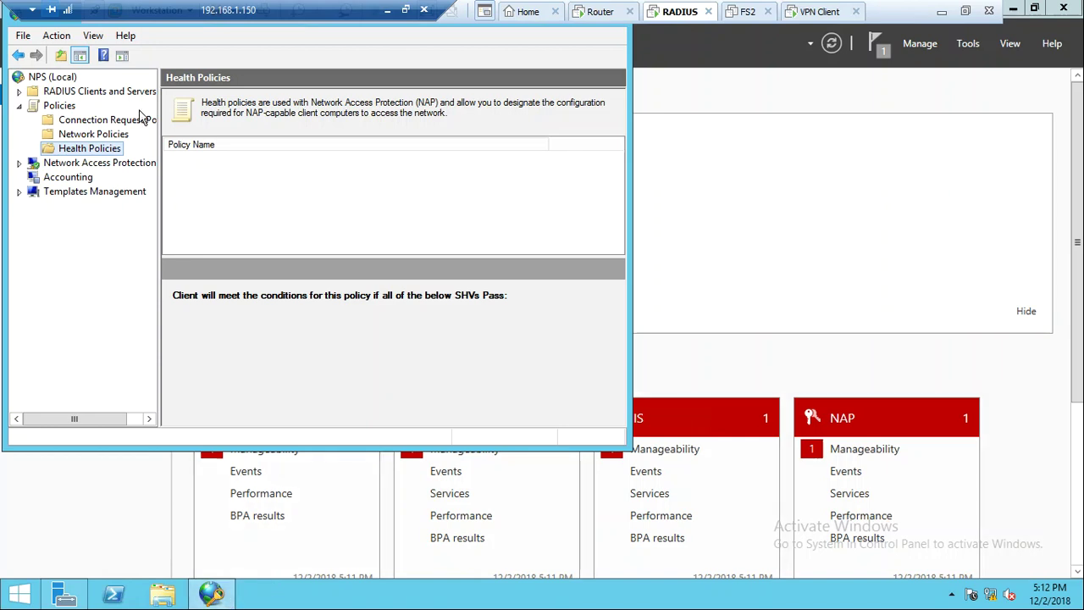
# Open NPS accounting log file properties and select the C:\Windows\system32\LogFiles directory path
pyautogui.click(81, 178)
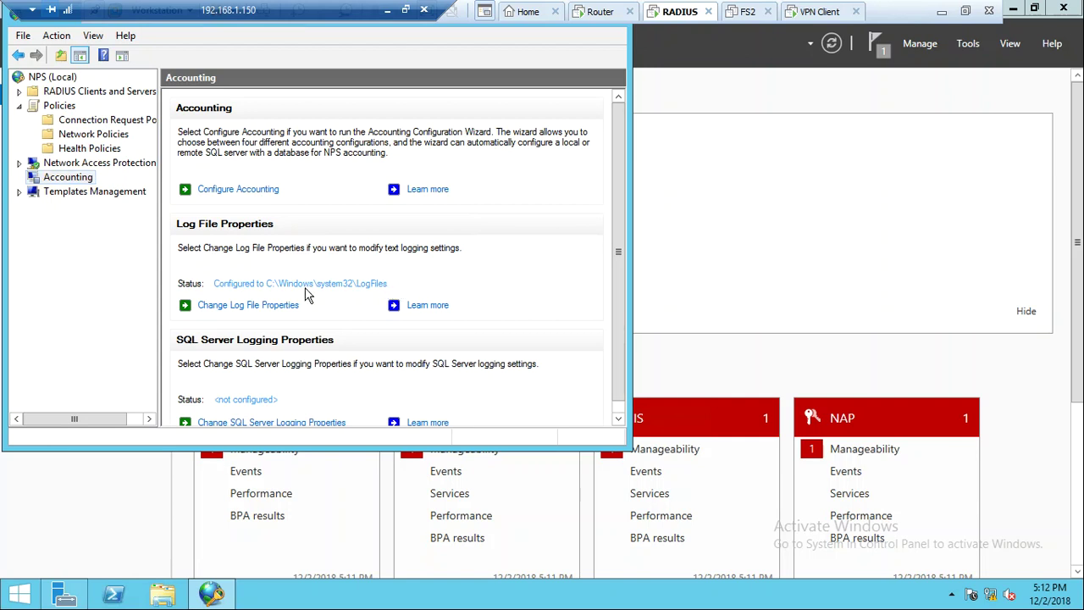
pyautogui.click(250, 305)
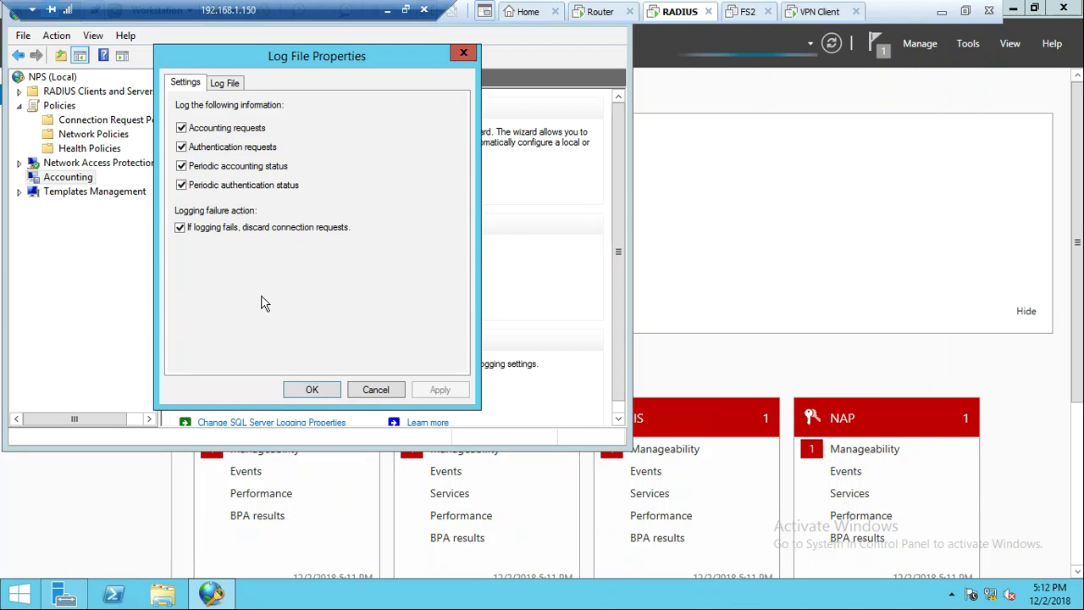
pyautogui.click(224, 83)
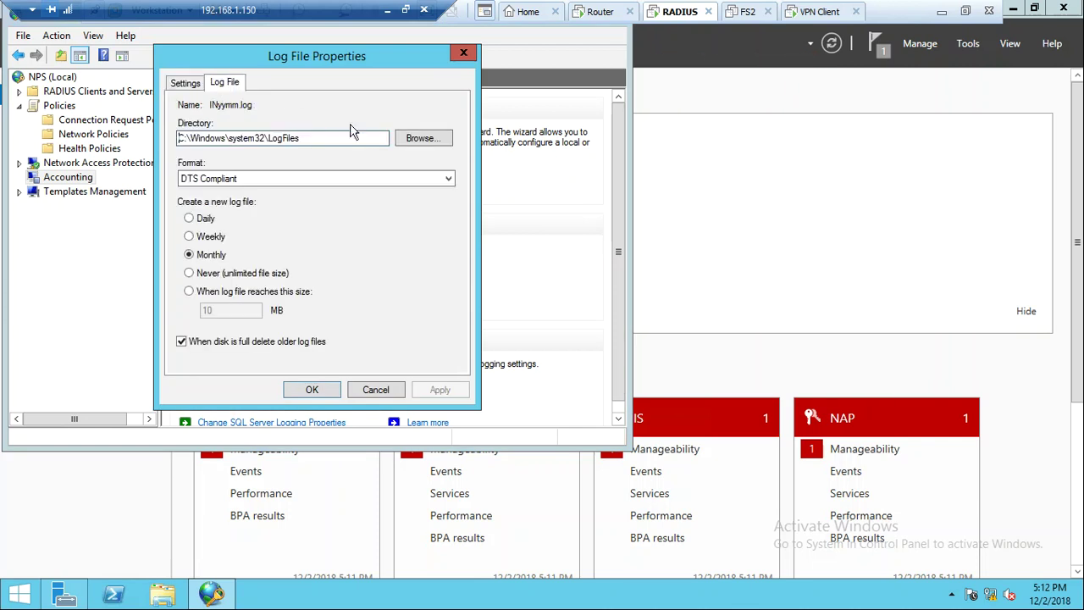
pyautogui.click(419, 141)
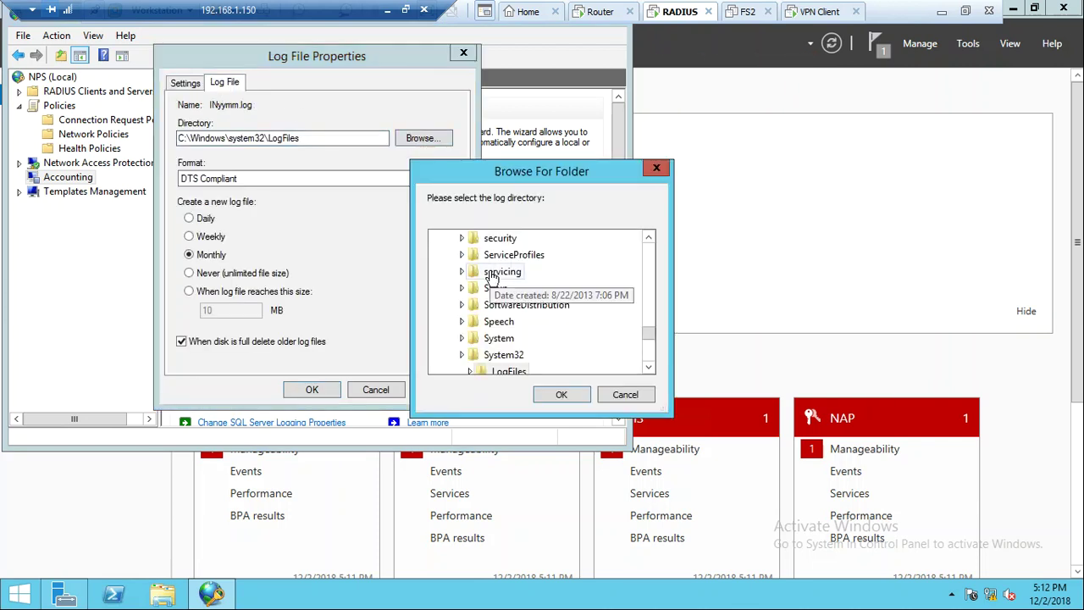
pyautogui.click(625, 394)
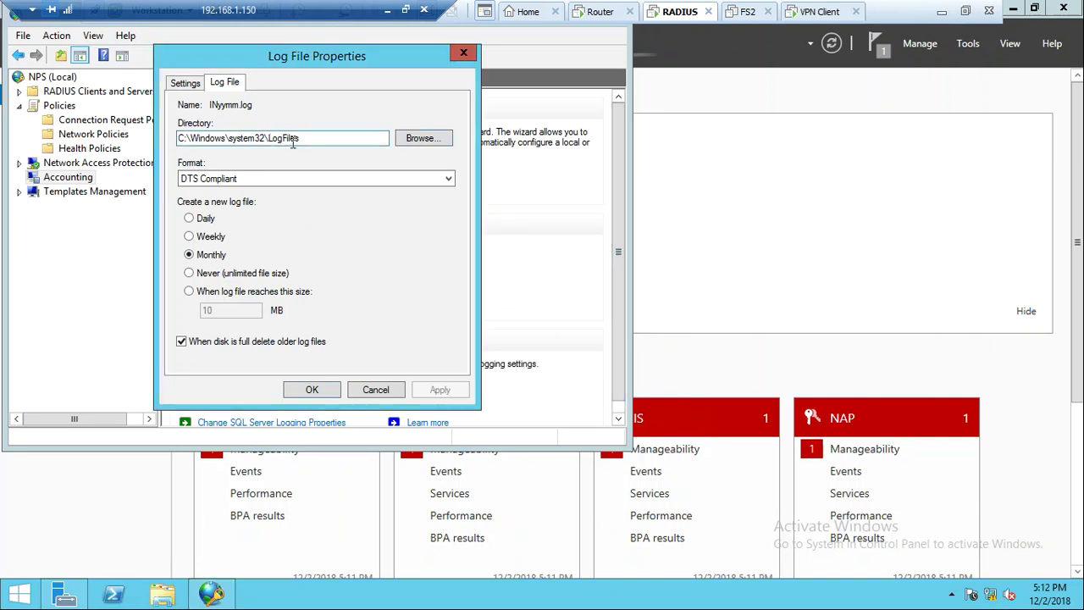
pyautogui.moveTo(308, 138); pyautogui.dragTo(4, 114)
pyautogui.hotkey('ctrl', 'c')
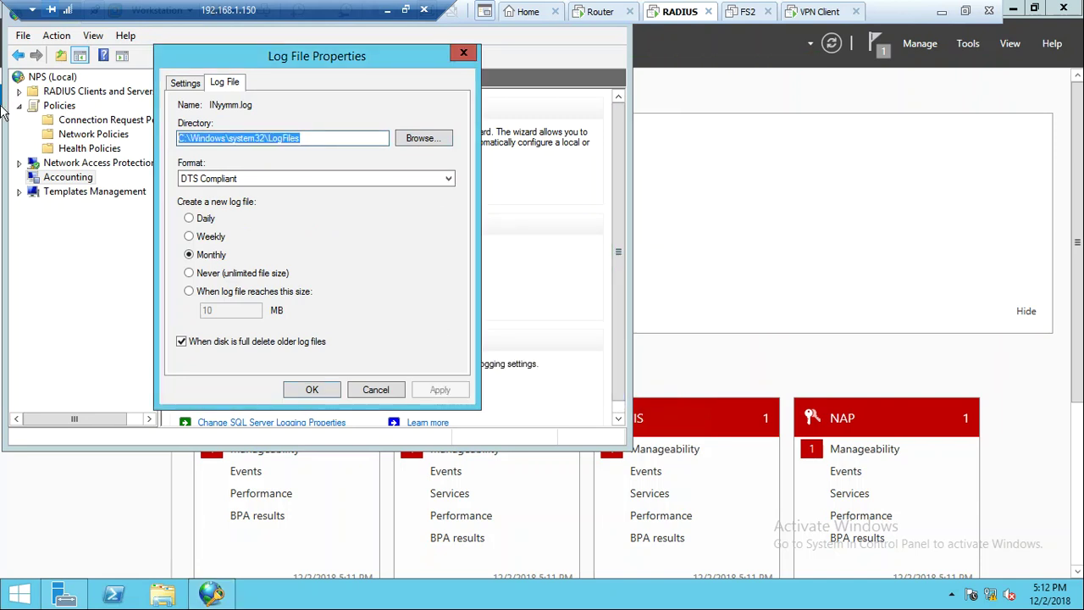
# Go to the C:\Windows\system32\LogFiles folder in File Explorer
pyautogui.click(162, 595)
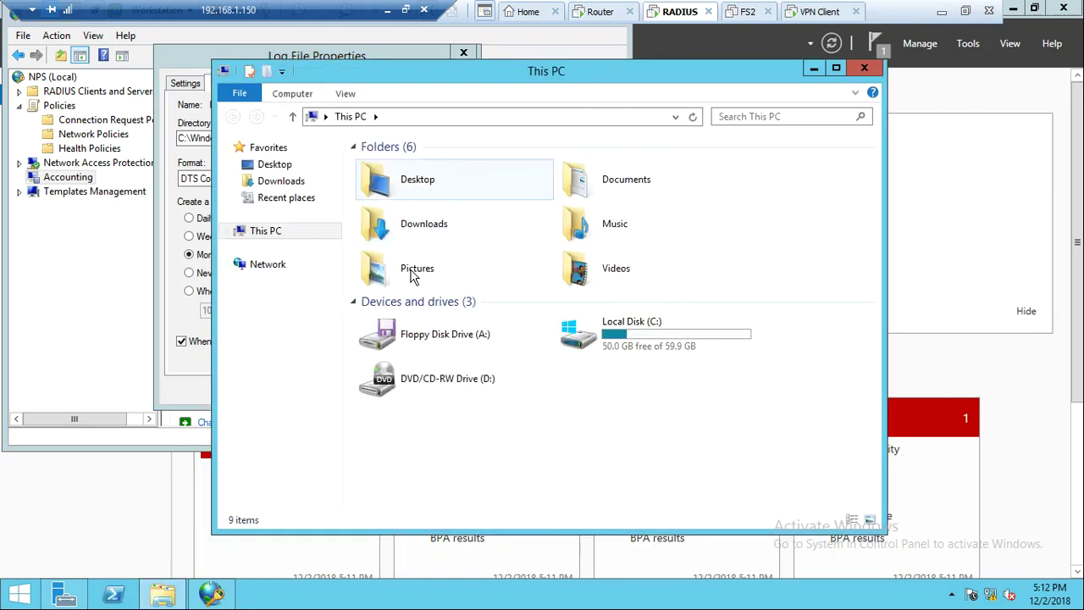
pyautogui.doubleClick(610, 334)
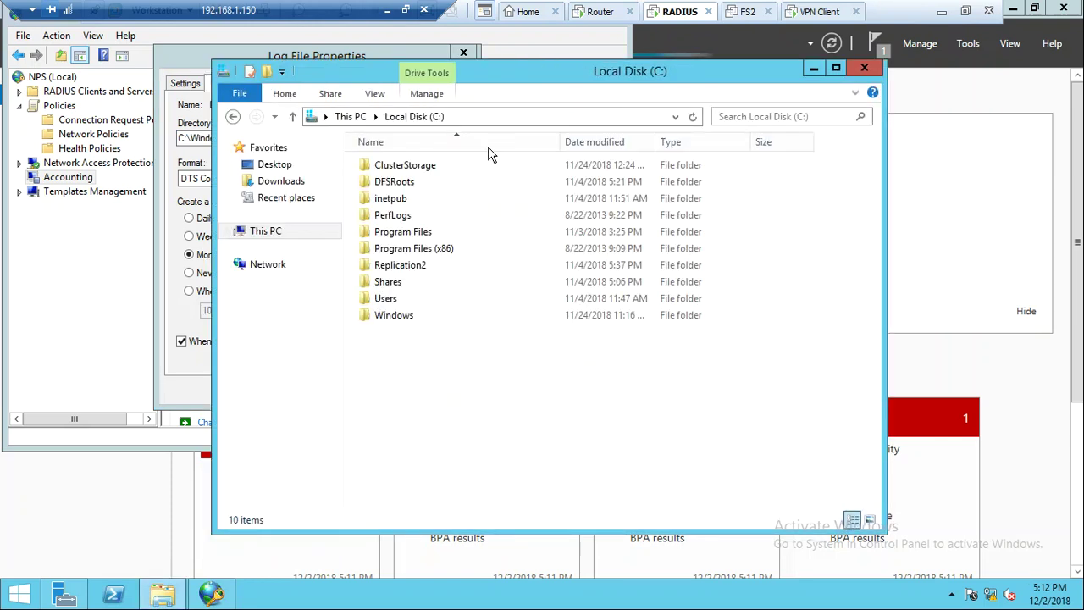
pyautogui.click(465, 116)
pyautogui.hotkey('ctrl', 'v')
pyautogui.press('Return')
# Open the IN1812 accounting log in Notepad and read its last entries
pyautogui.doubleClick(388, 301)
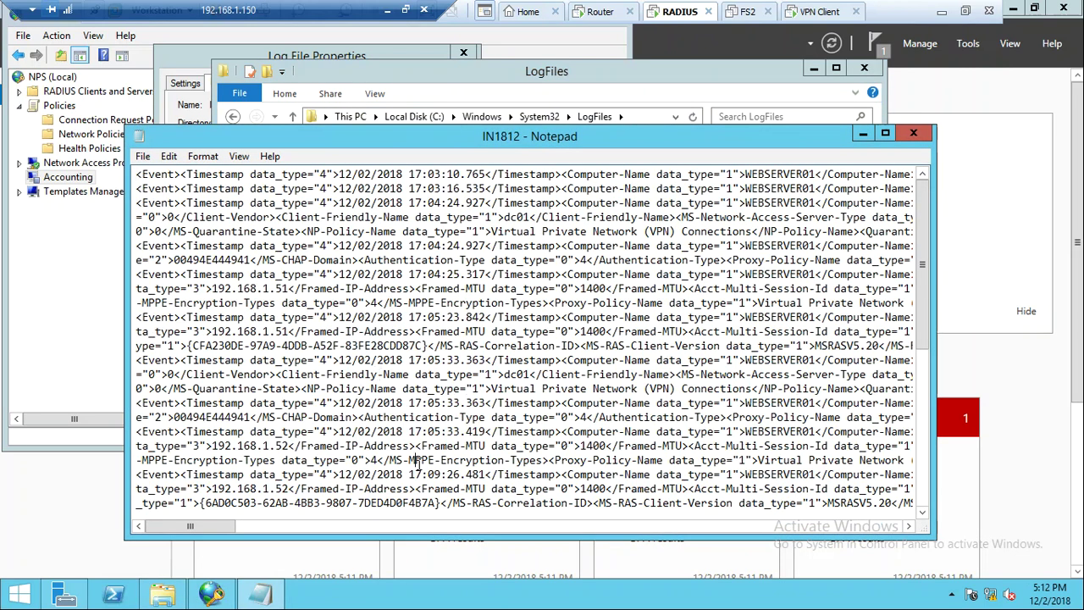
pyautogui.scroll(-7, 417, 469)
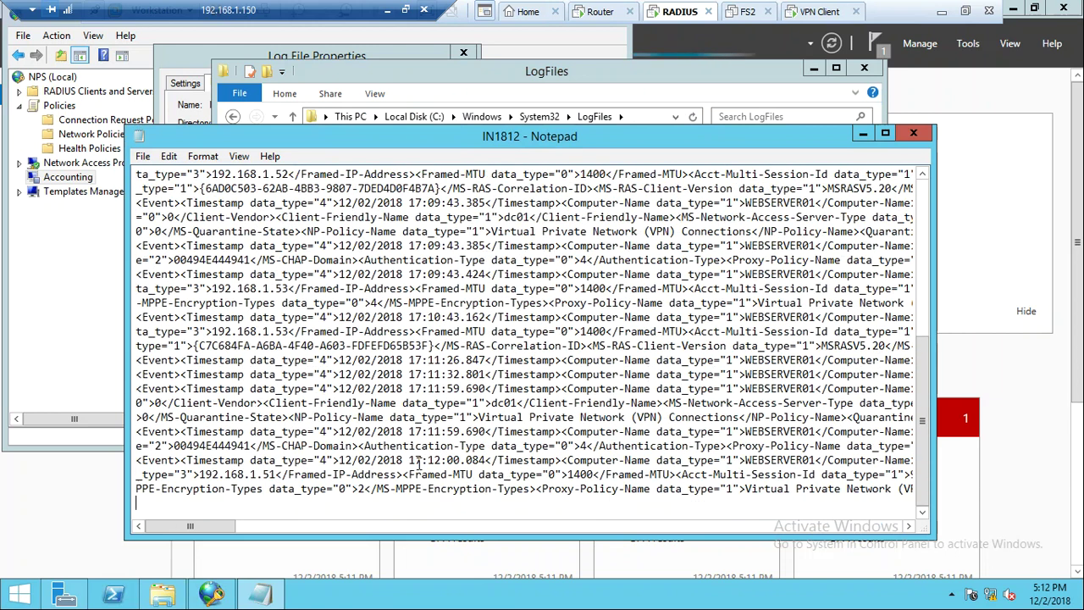
pyautogui.hotkey('shift', 'Down')
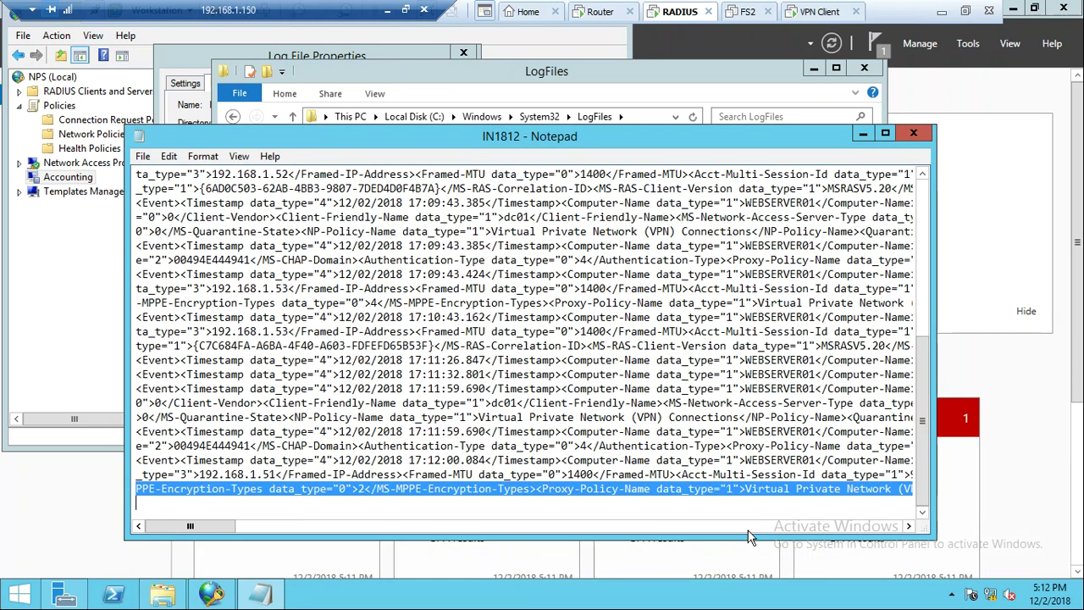
pyautogui.click(716, 526)
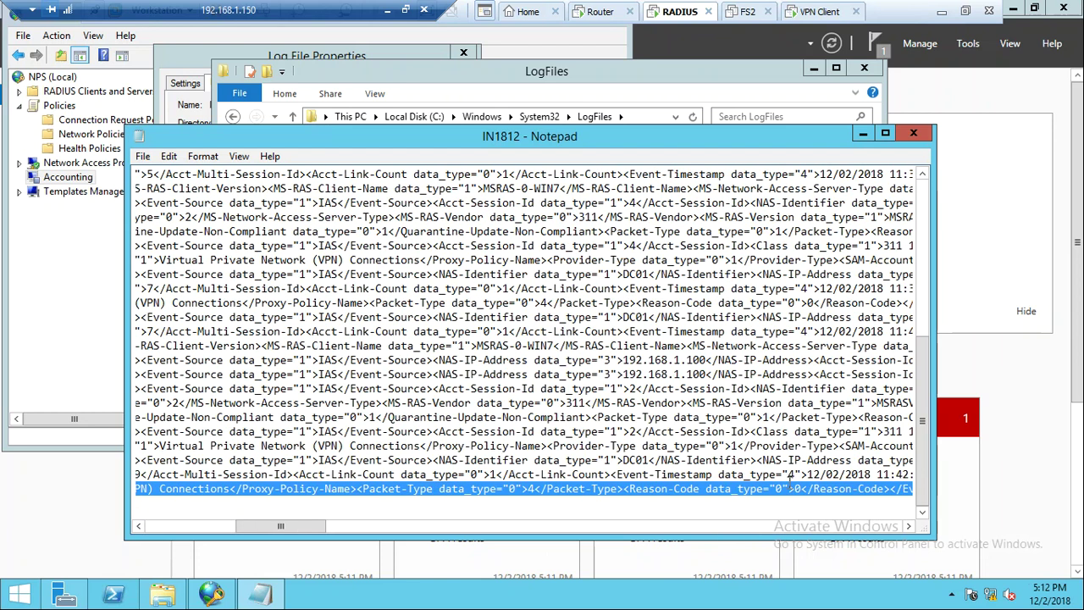
pyautogui.click(745, 417)
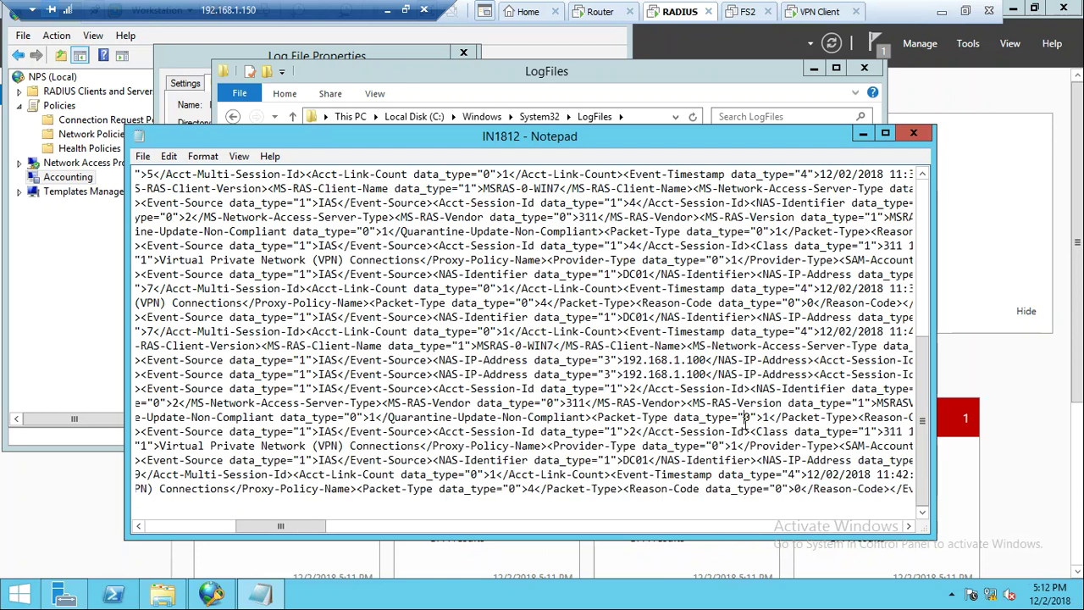
# Close the log, the LogFiles folder and log properties, then minimize the remote session
pyautogui.click(914, 133)
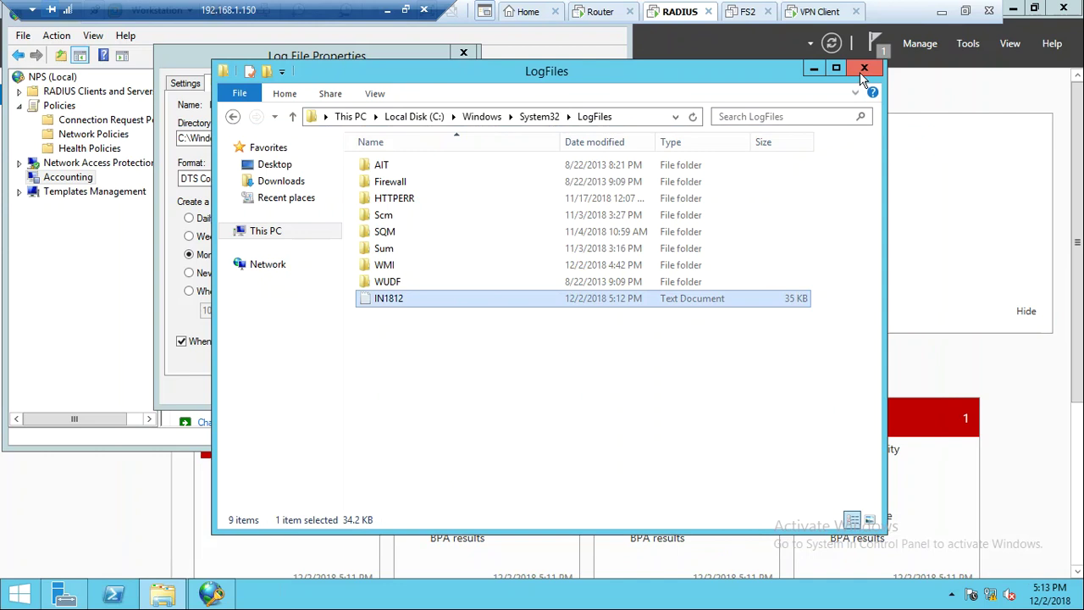
pyautogui.click(864, 68)
pyautogui.click(464, 54)
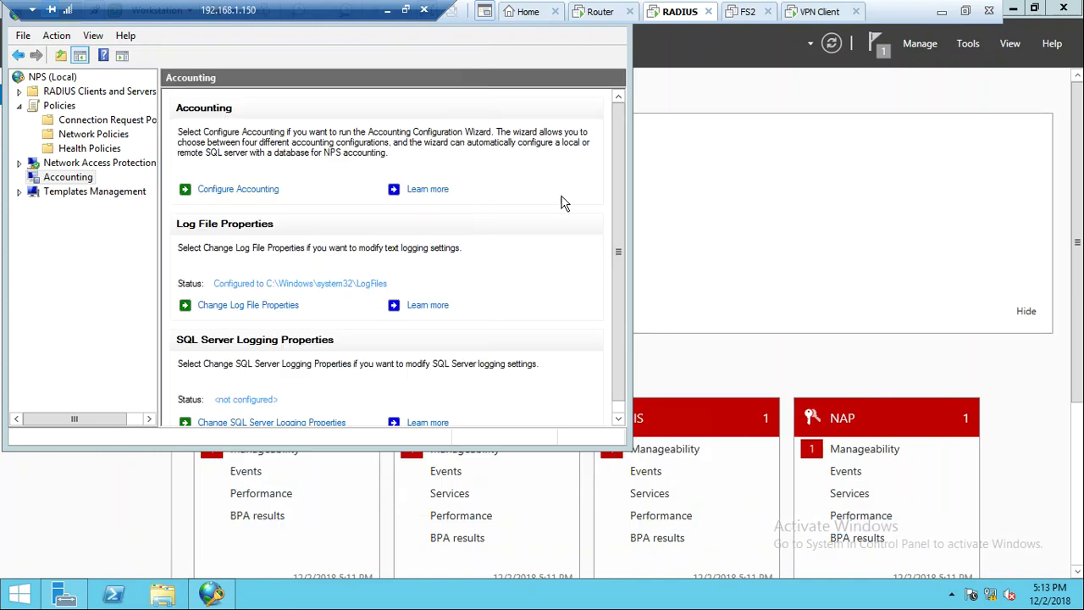
pyautogui.click(388, 10)
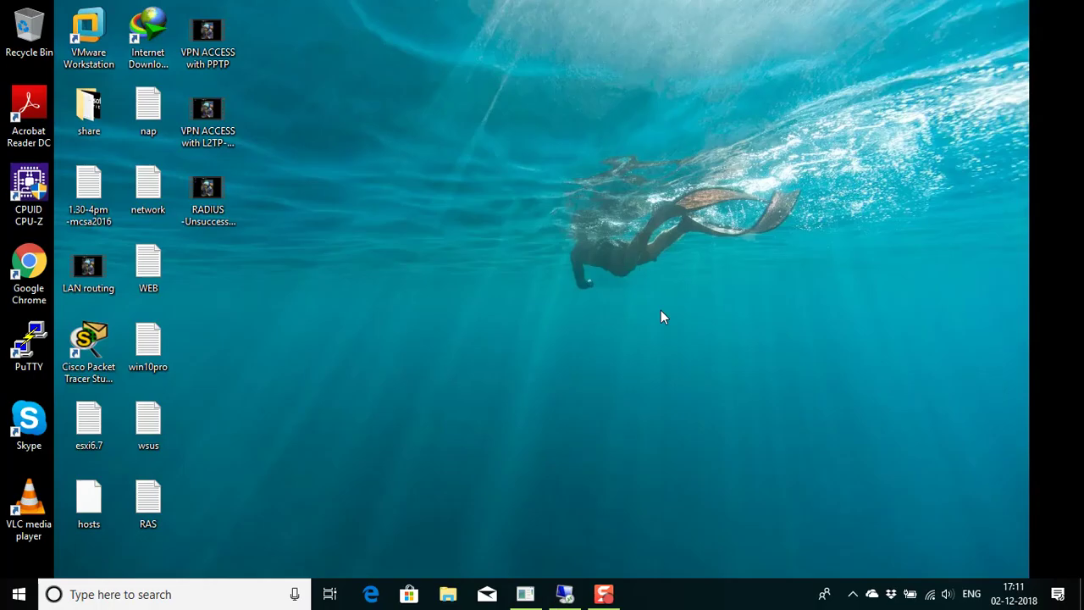